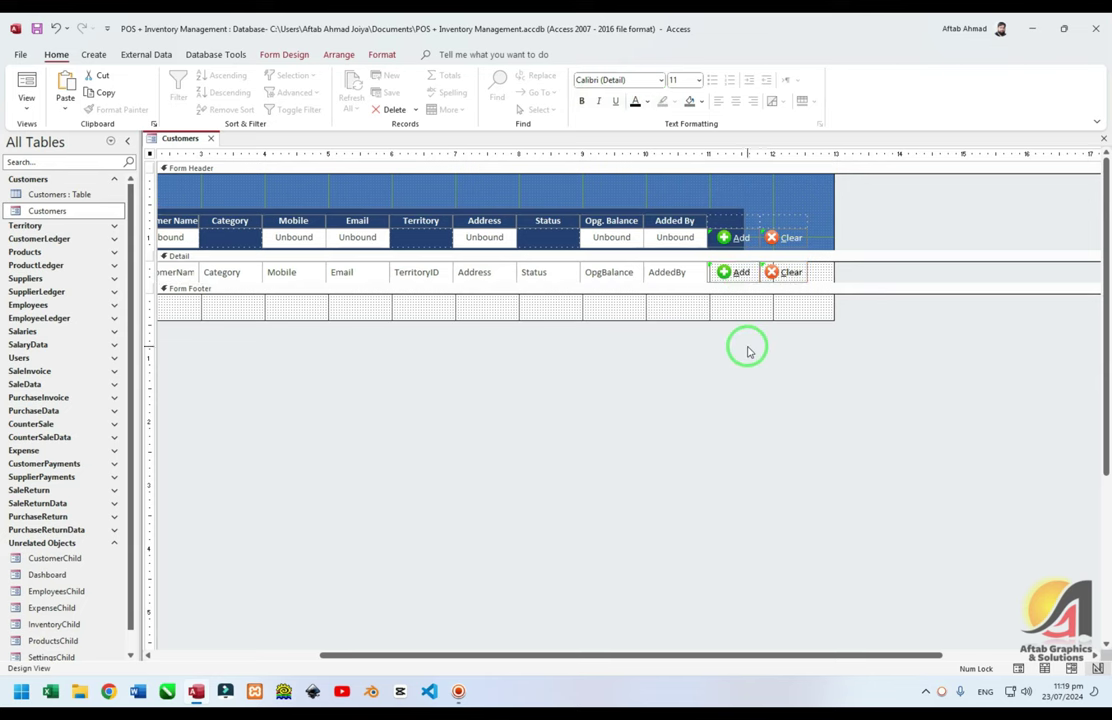
Rename the Detail row's Add button to cmdEdit with caption &Edit
double_click(735, 270)
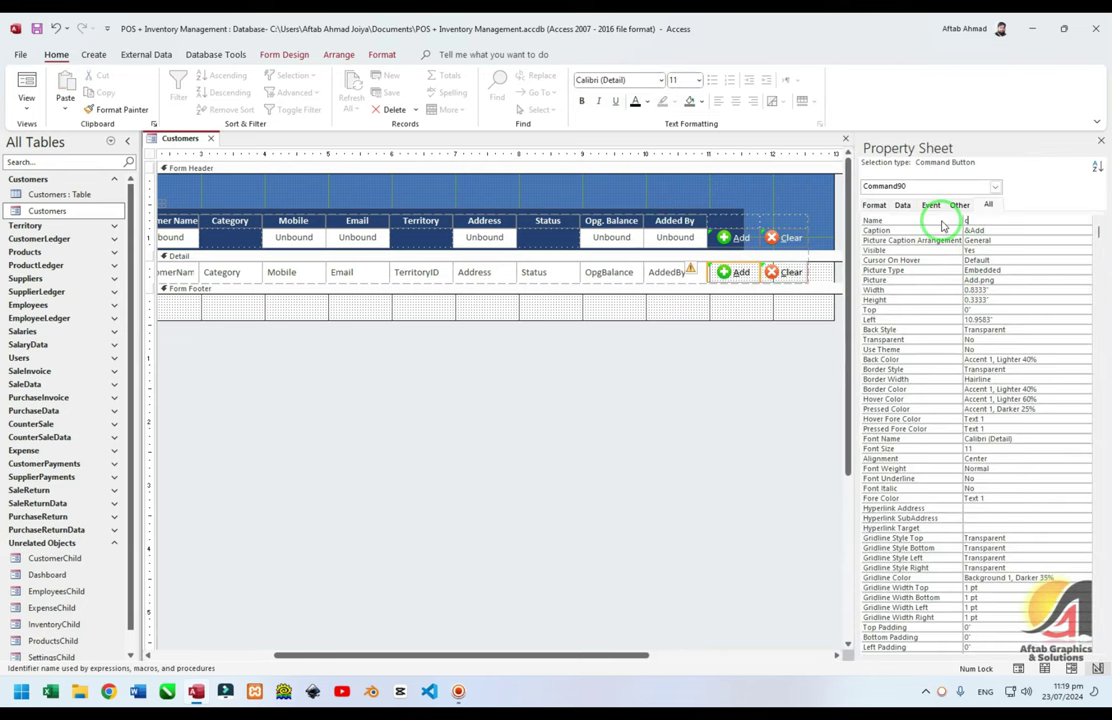
text(cmdEdit)
key(Return)
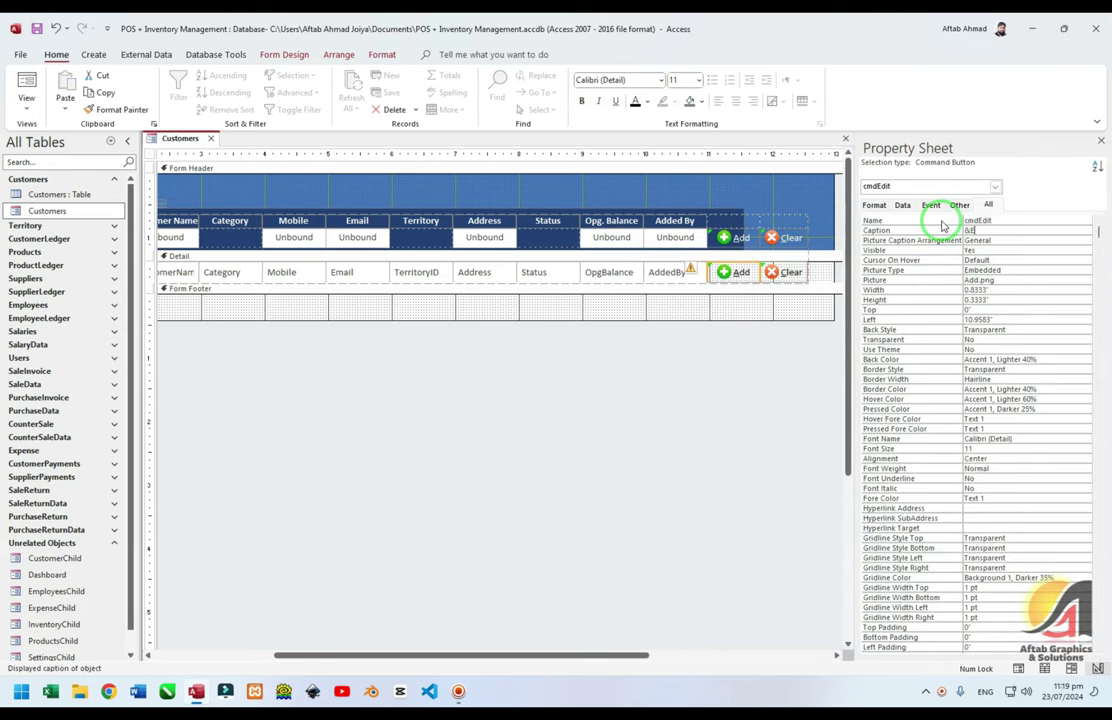
Rename the Detail row's Clear button to cmdDelete with caption &Delete, and check both captions
click(792, 270)
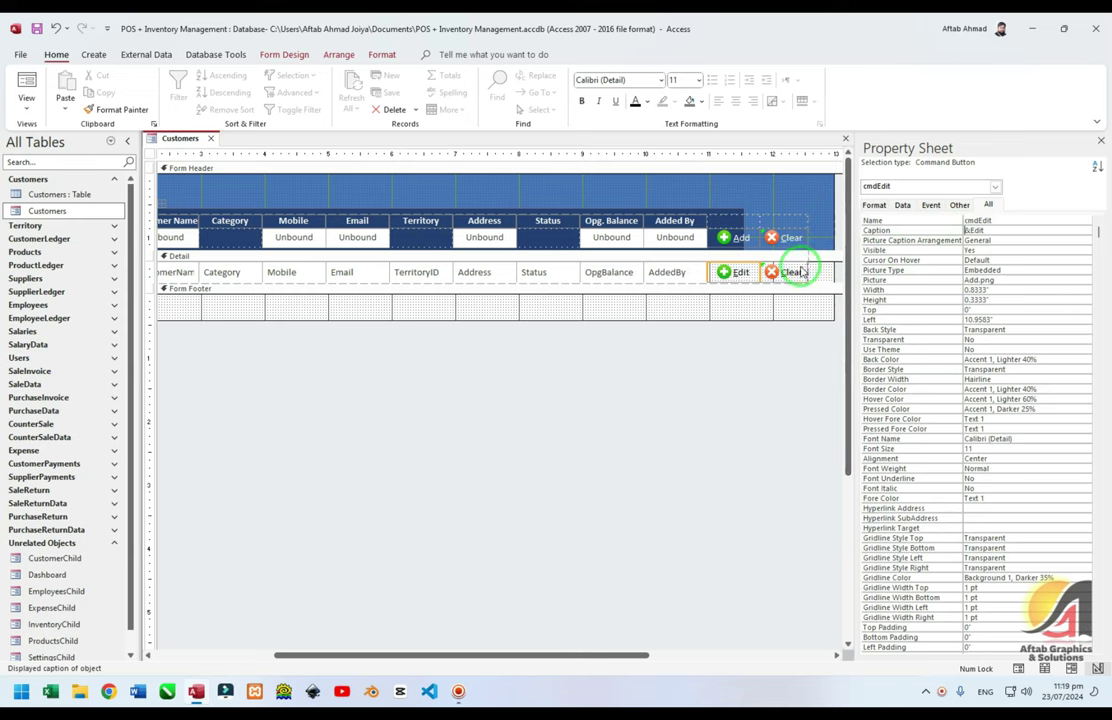
click(936, 222)
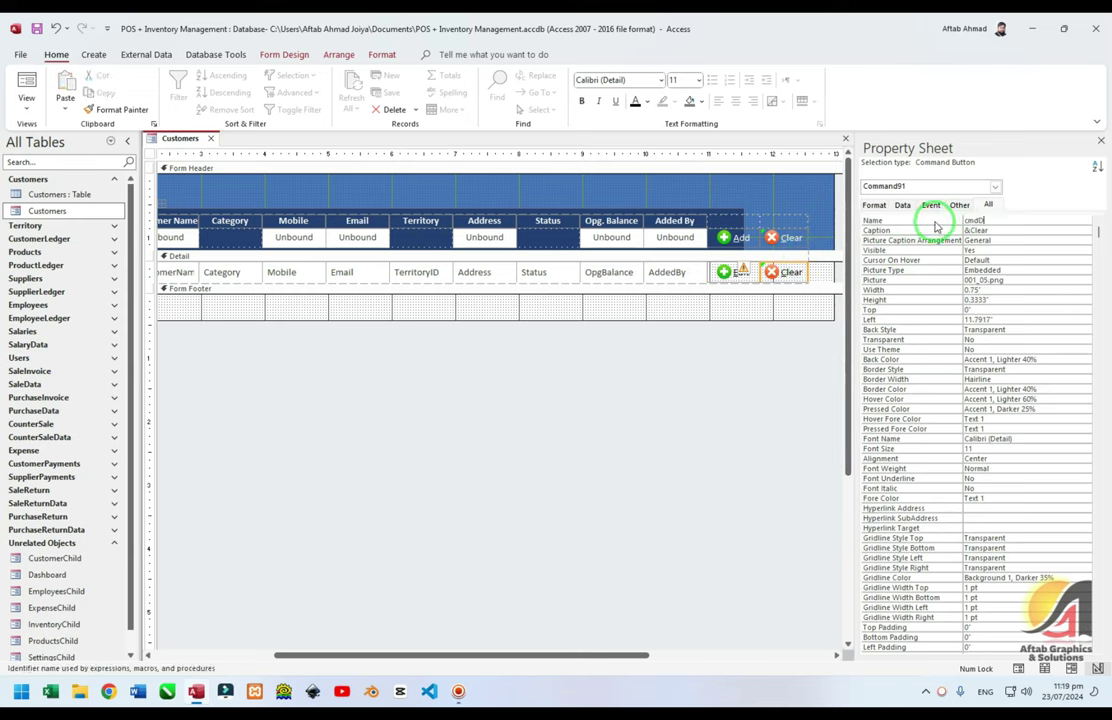
key(Return)
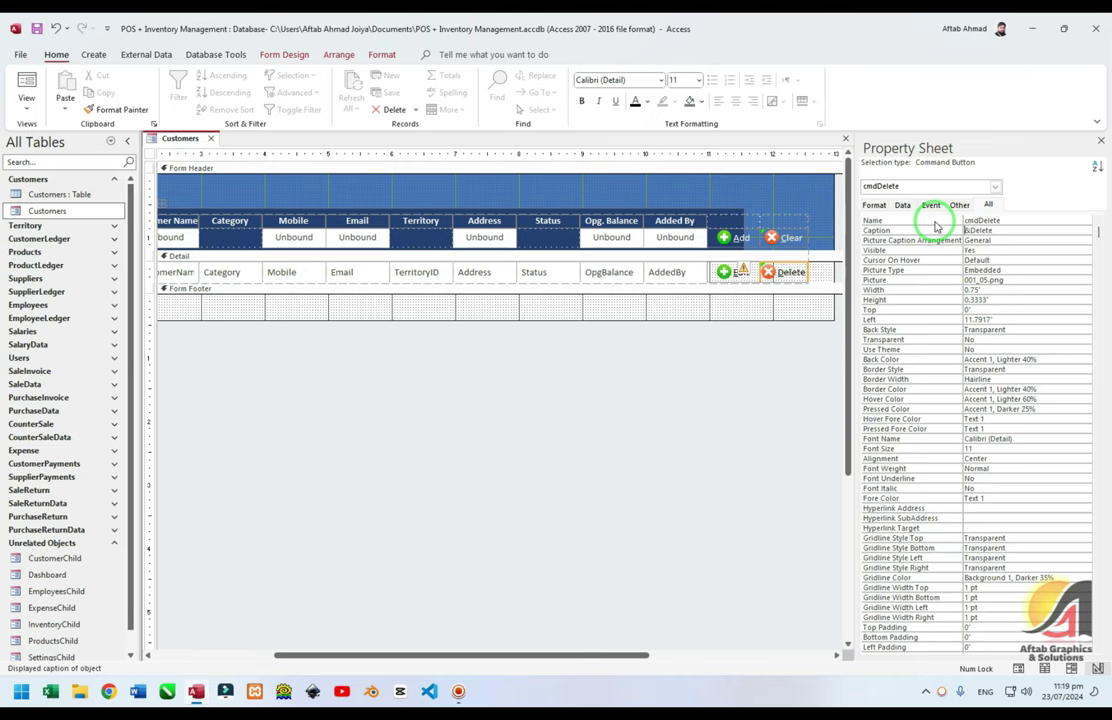
click(768, 273)
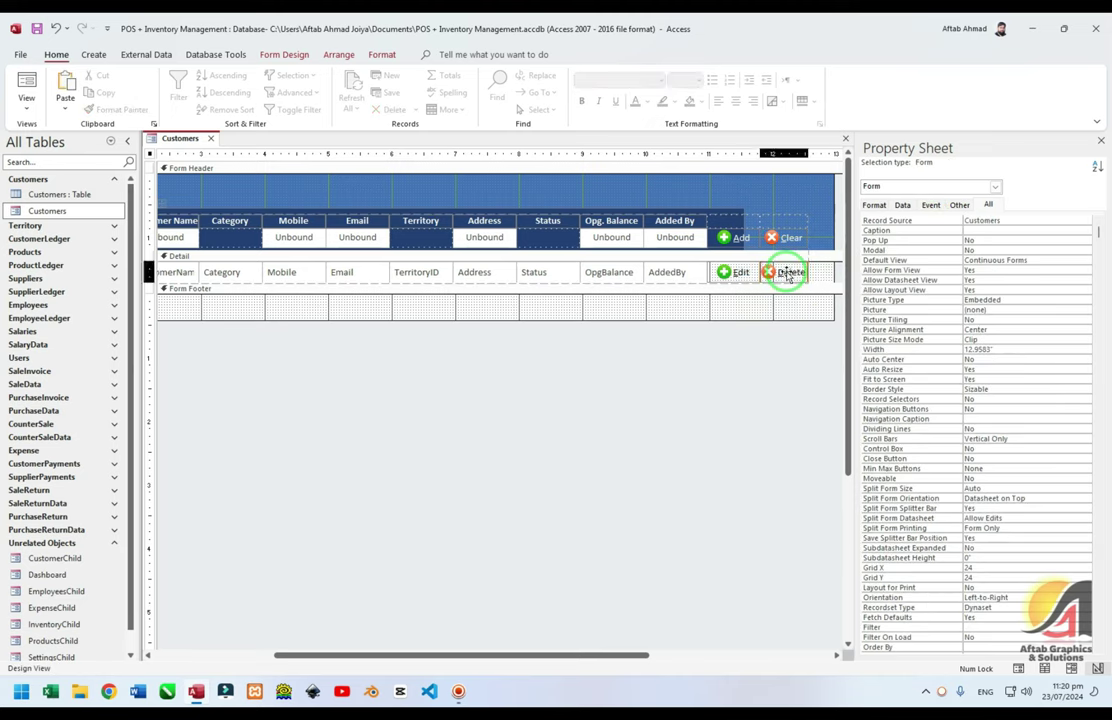
click(787, 274)
click(745, 279)
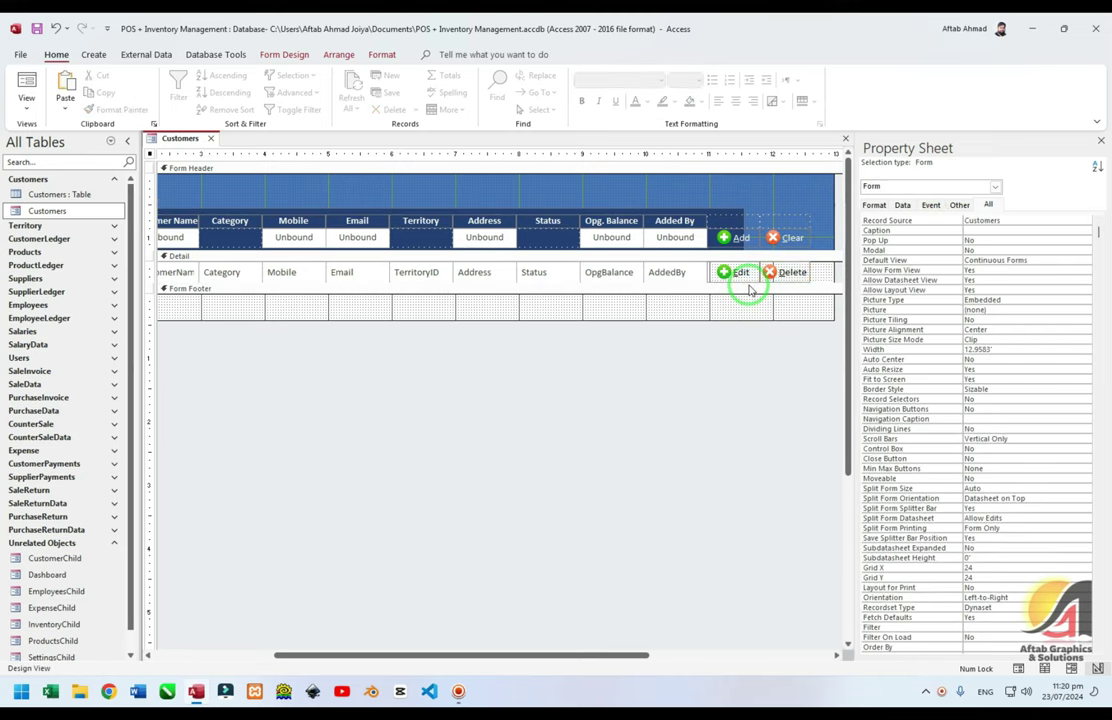
click(740, 273)
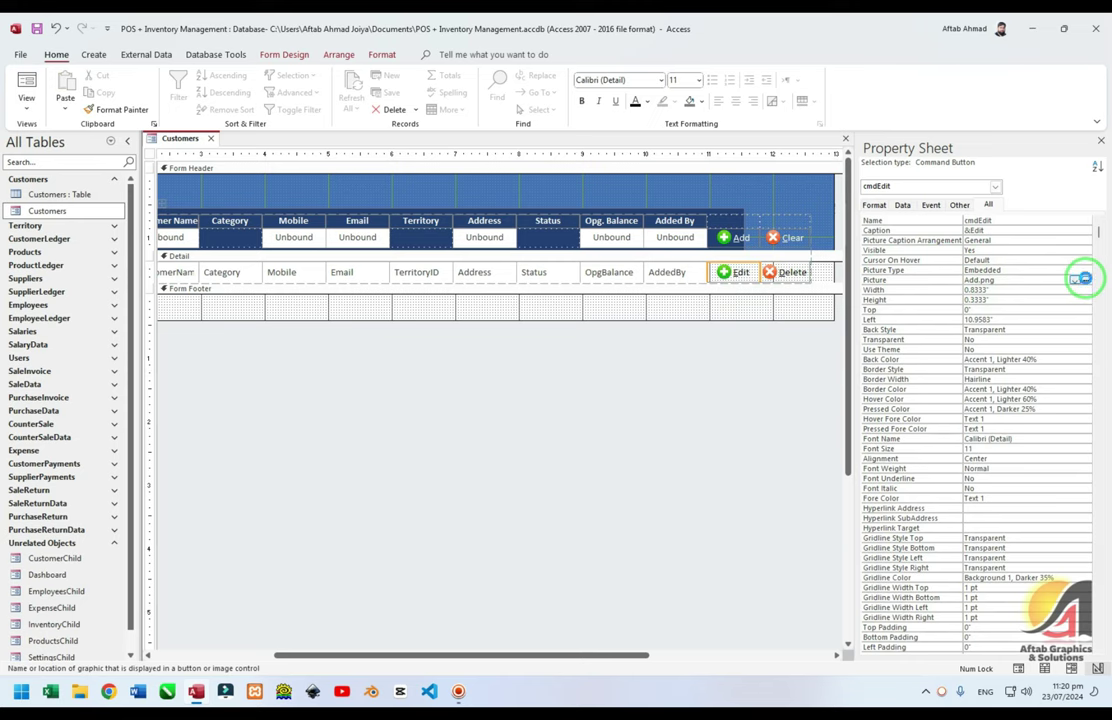
Give the Edit button a custom 24x24 pencil icon as its picture
click(1085, 280)
click(703, 259)
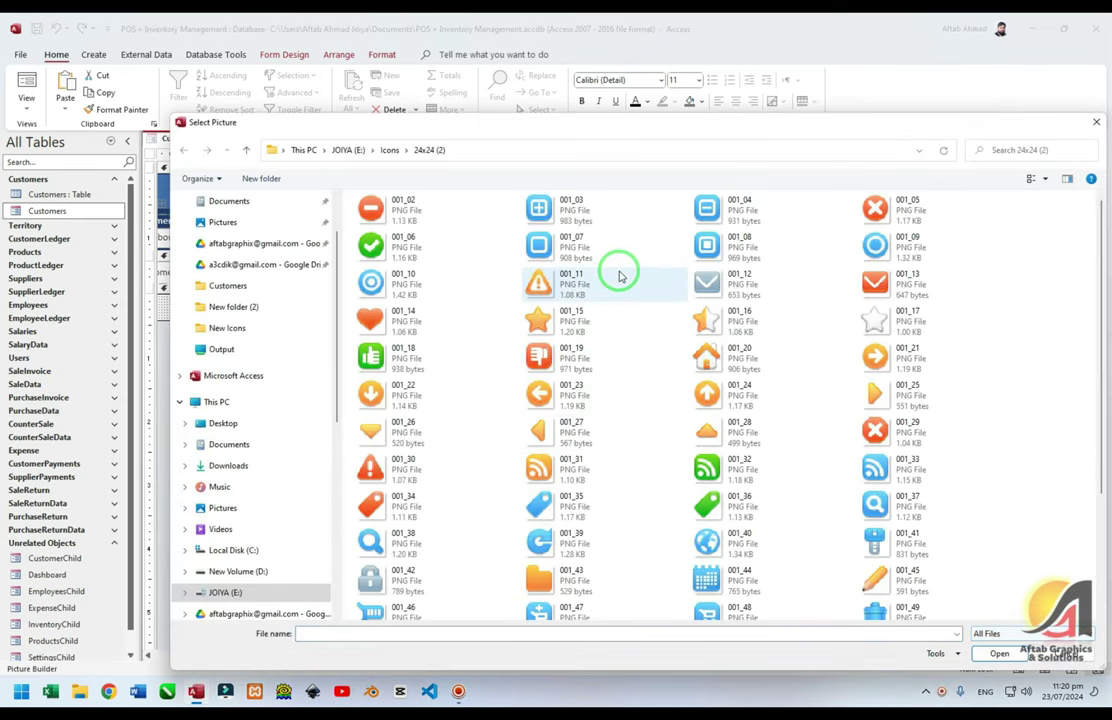
double_click(912, 612)
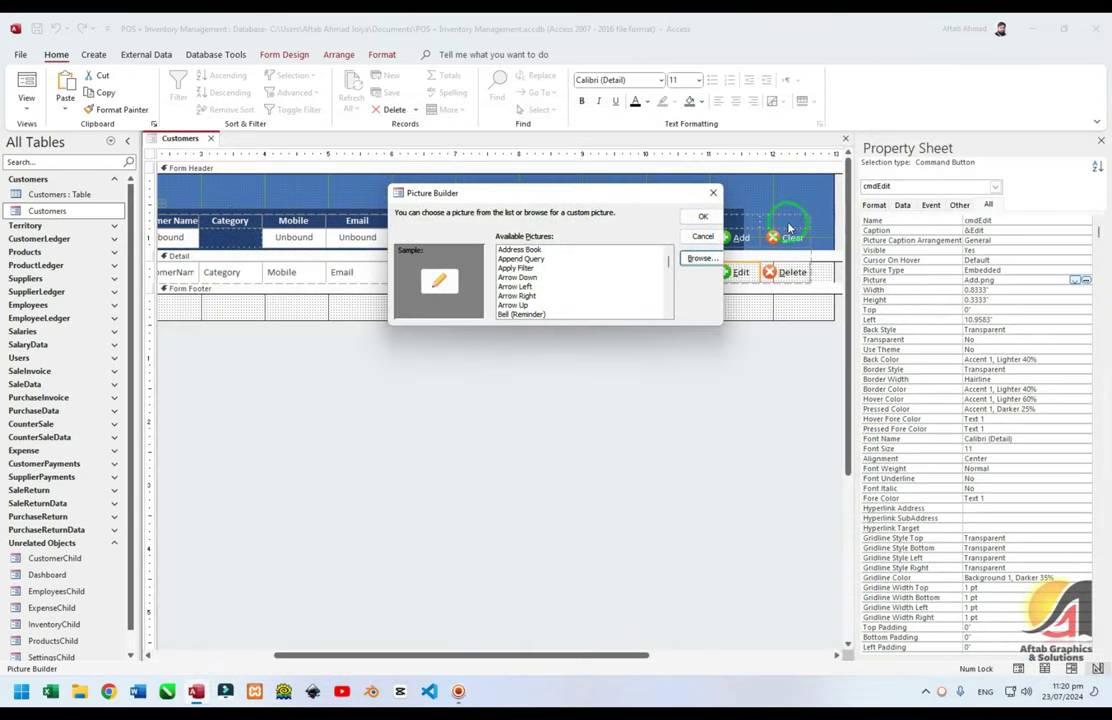
click(702, 216)
Give the Delete button the 24x24 trash-can icon 001_49 as its picture
click(790, 284)
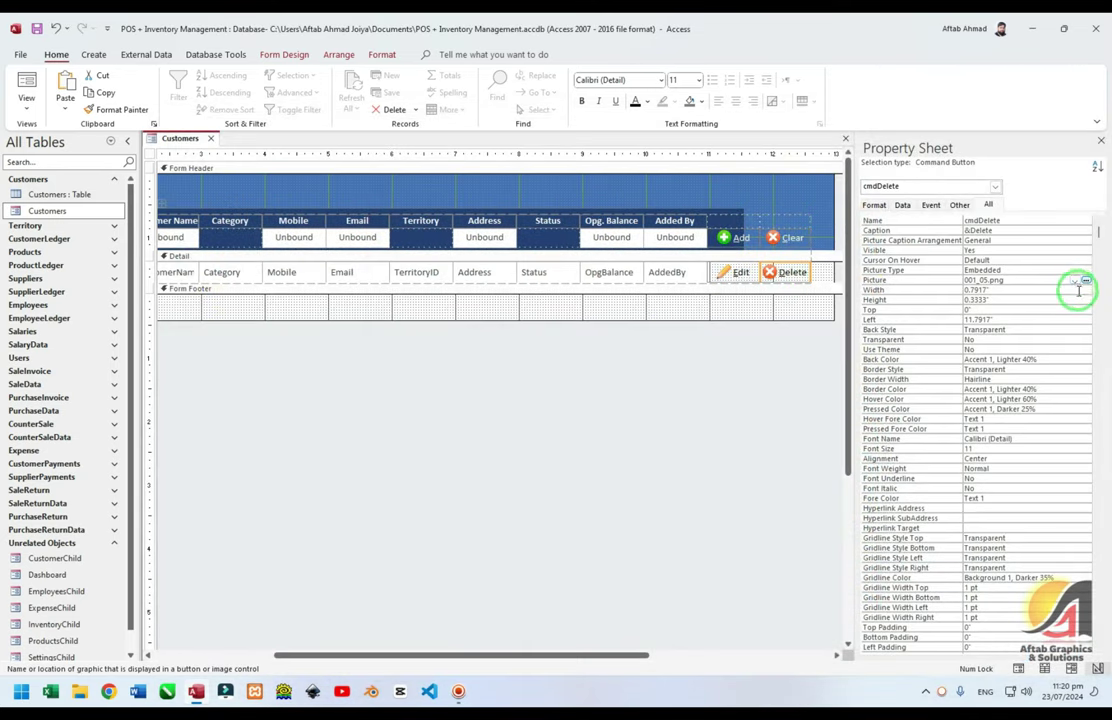
click(1085, 280)
click(700, 258)
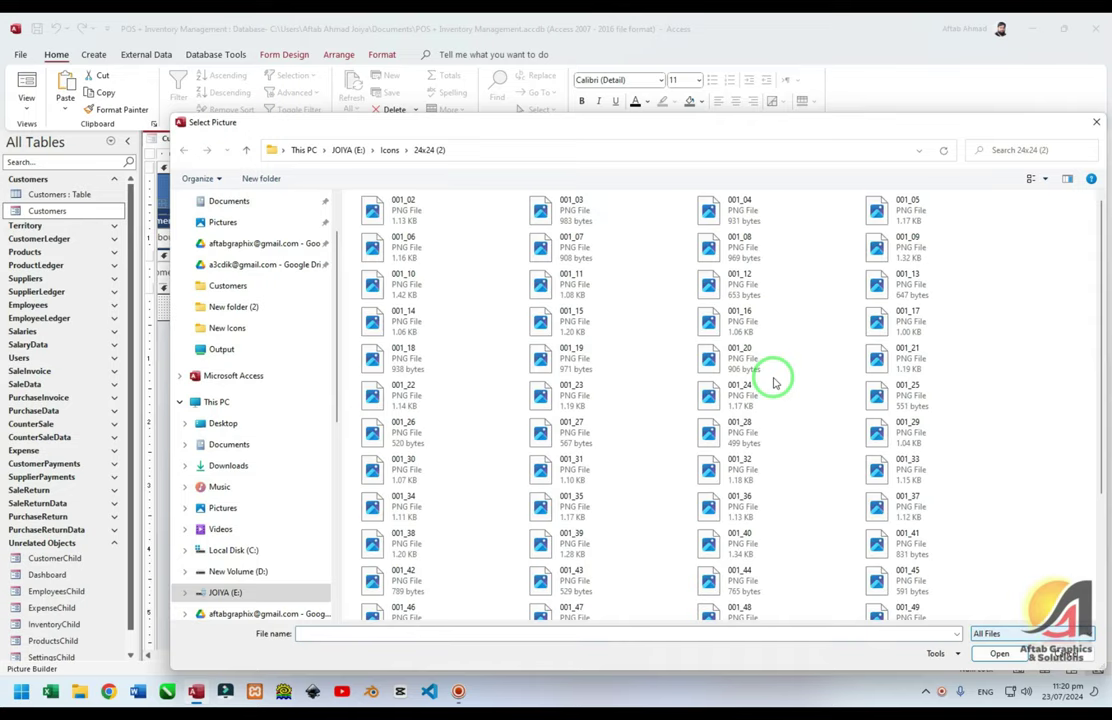
scroll(790, 381, down, 5)
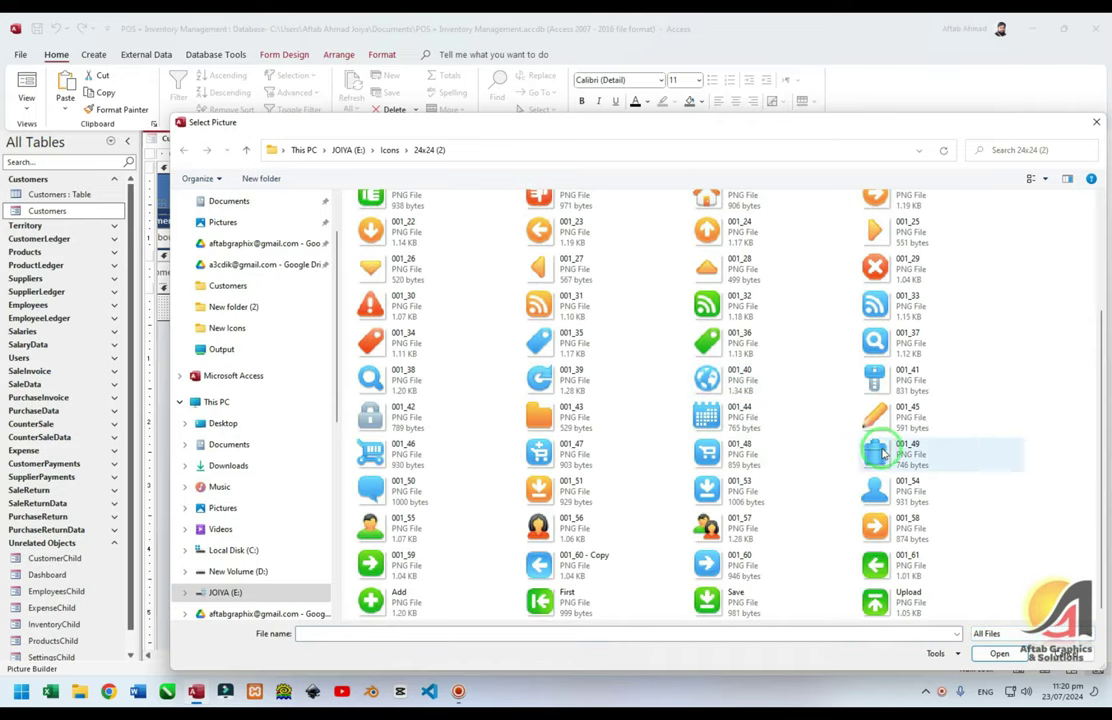
double_click(943, 449)
click(703, 218)
Preview the Customers form in Form View, then return to Design View
click(697, 390)
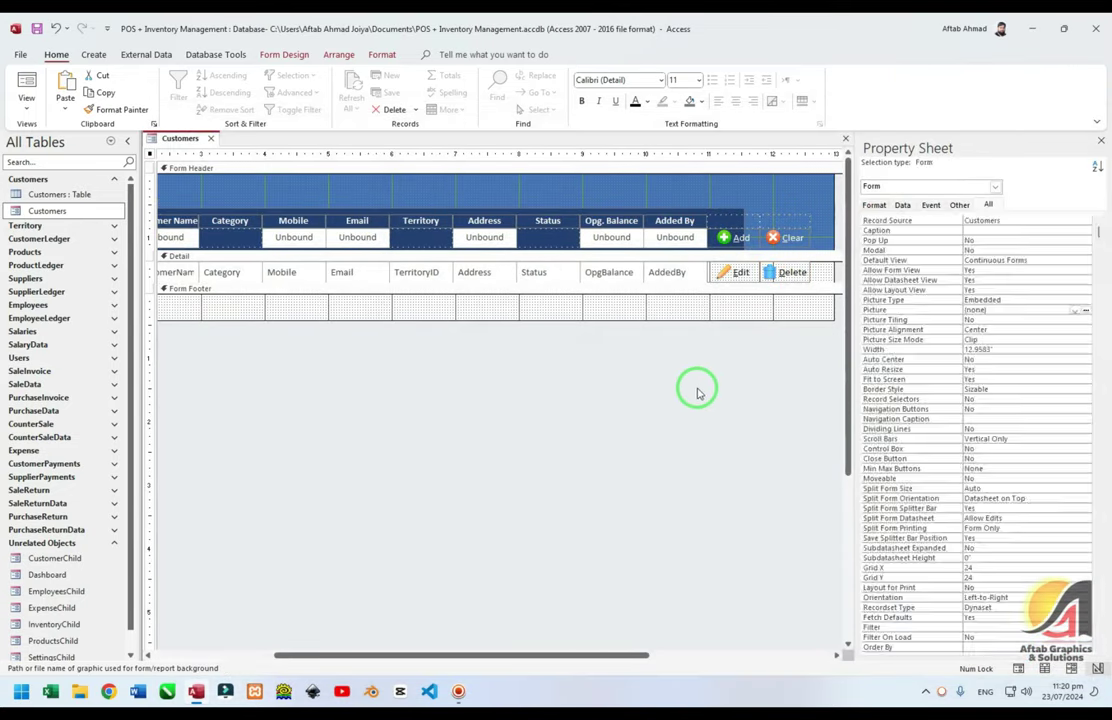
key(F5)
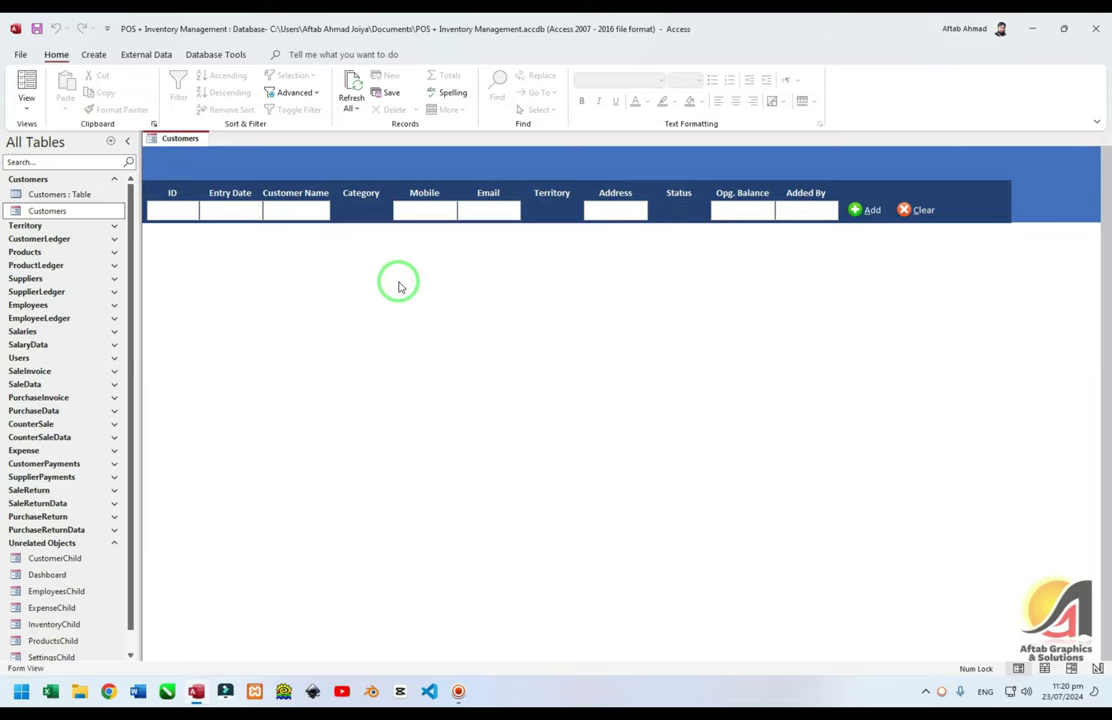
click(343, 277)
key(ctrl+period)
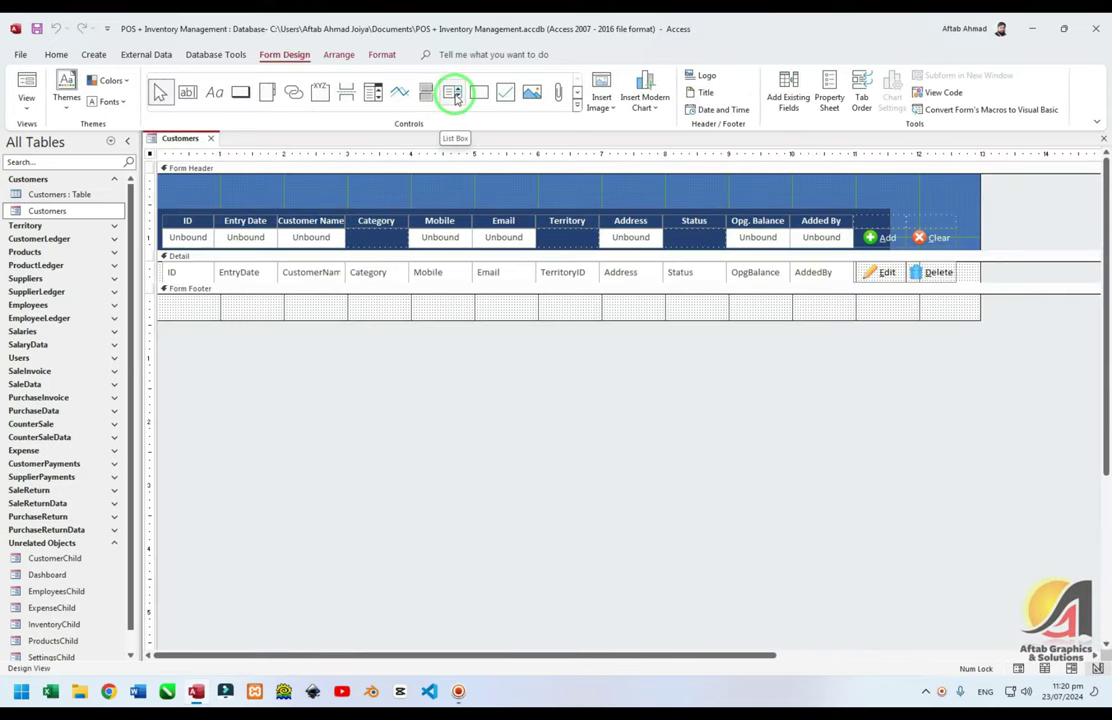
Add a header combo box with the typed values Retailer and Whole Sale Dealer
click(577, 106)
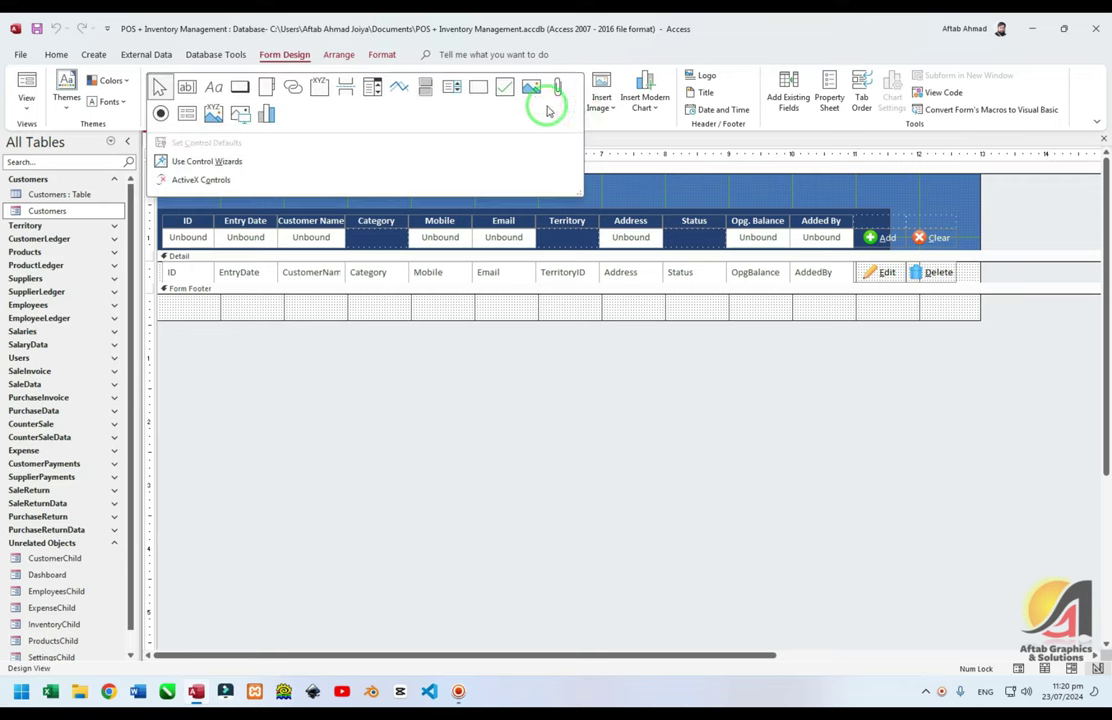
click(370, 88)
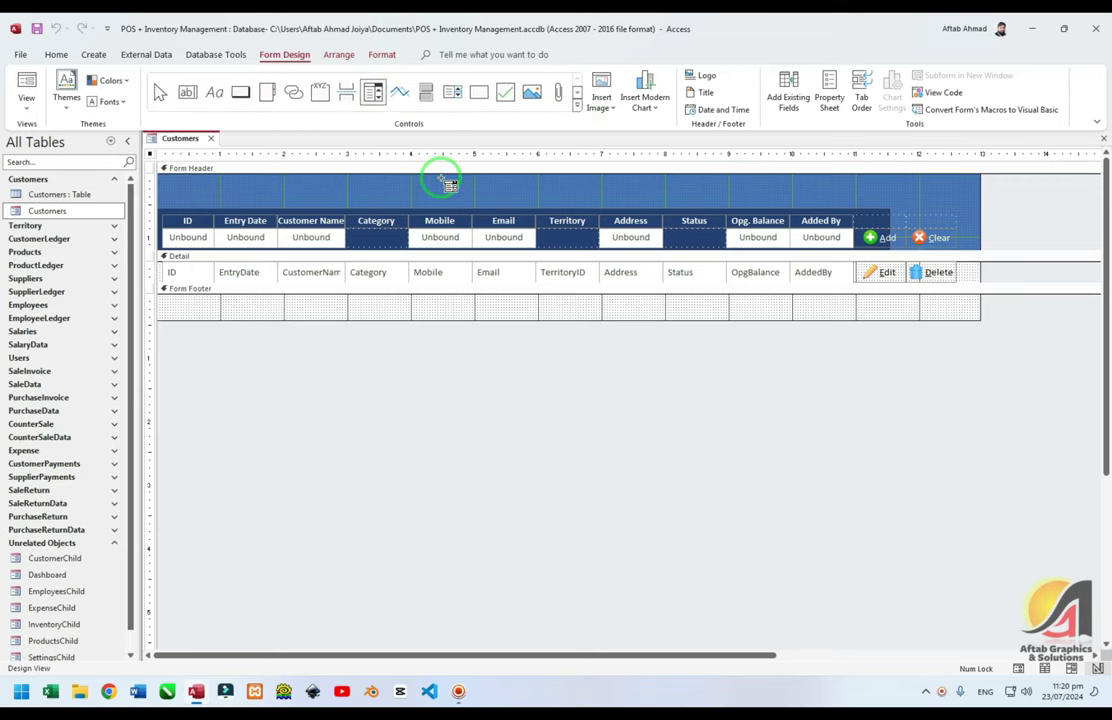
click(443, 179)
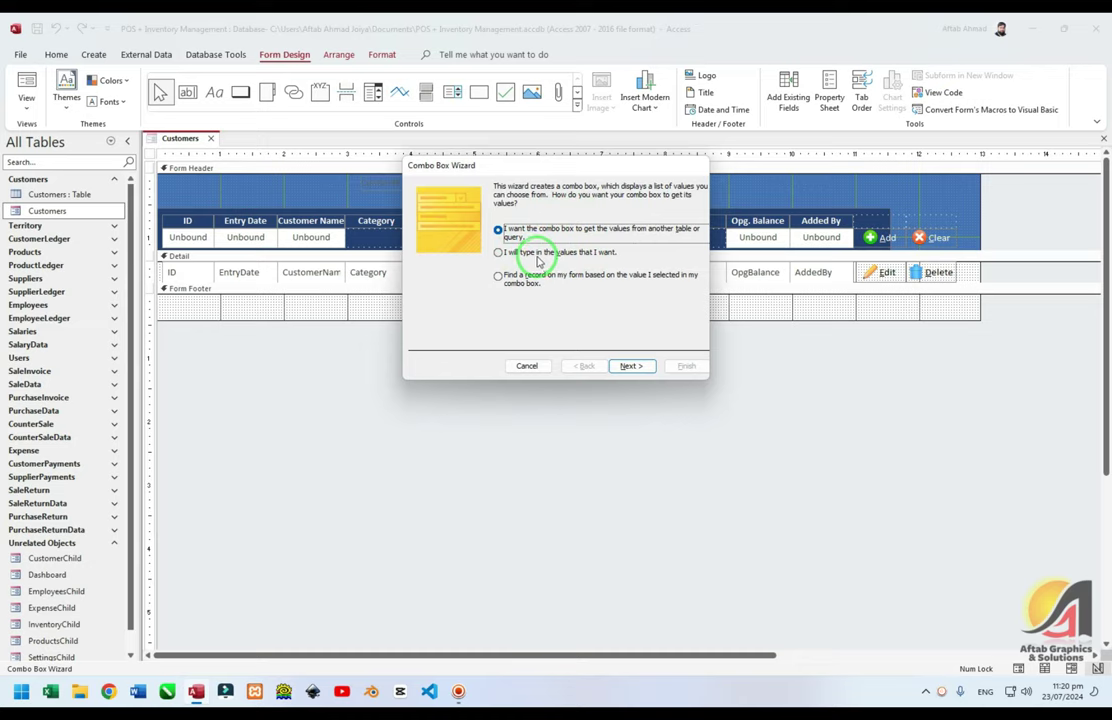
click(498, 252)
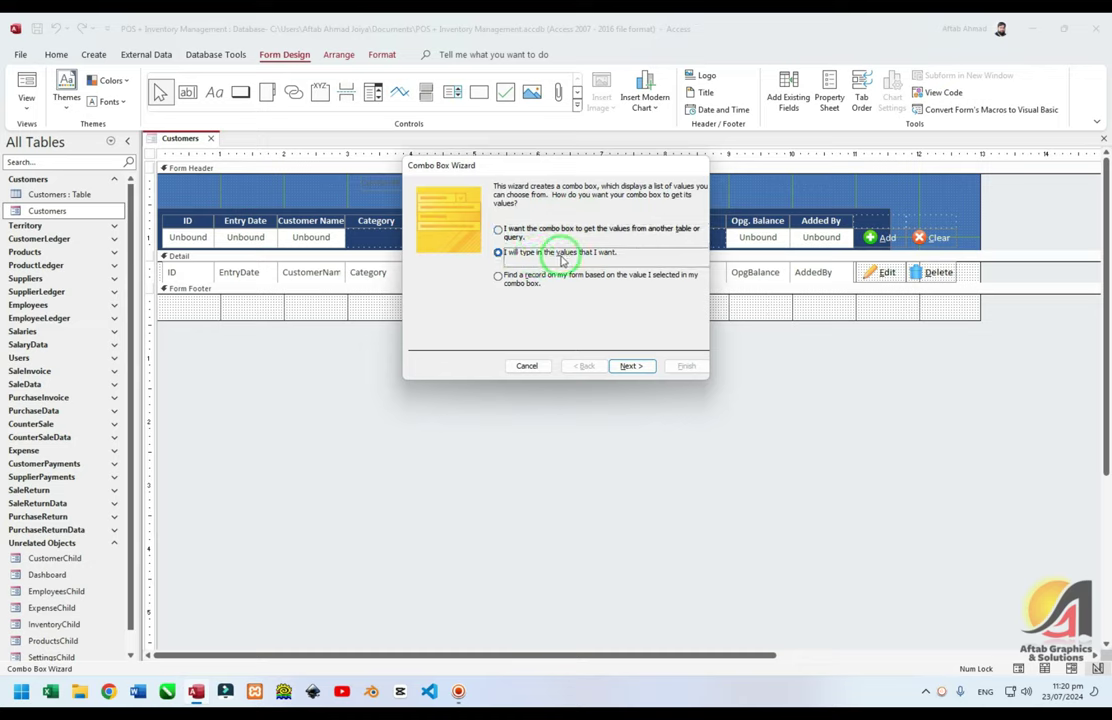
drag(541, 166, 483, 296)
click(574, 496)
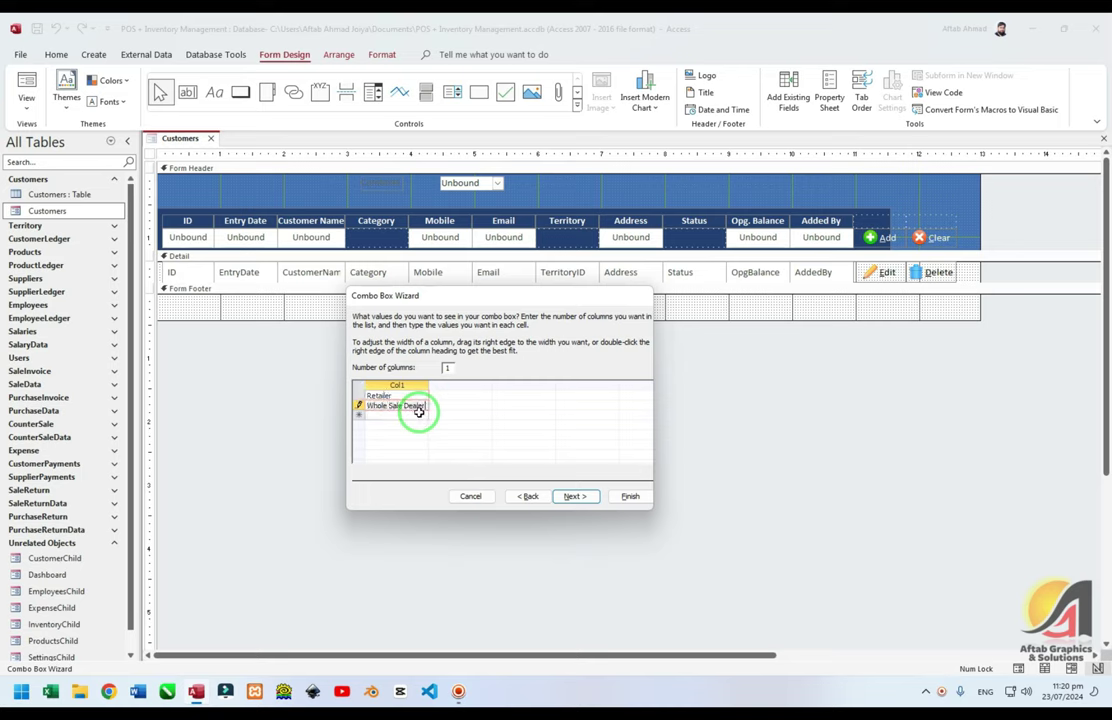
key(Return)
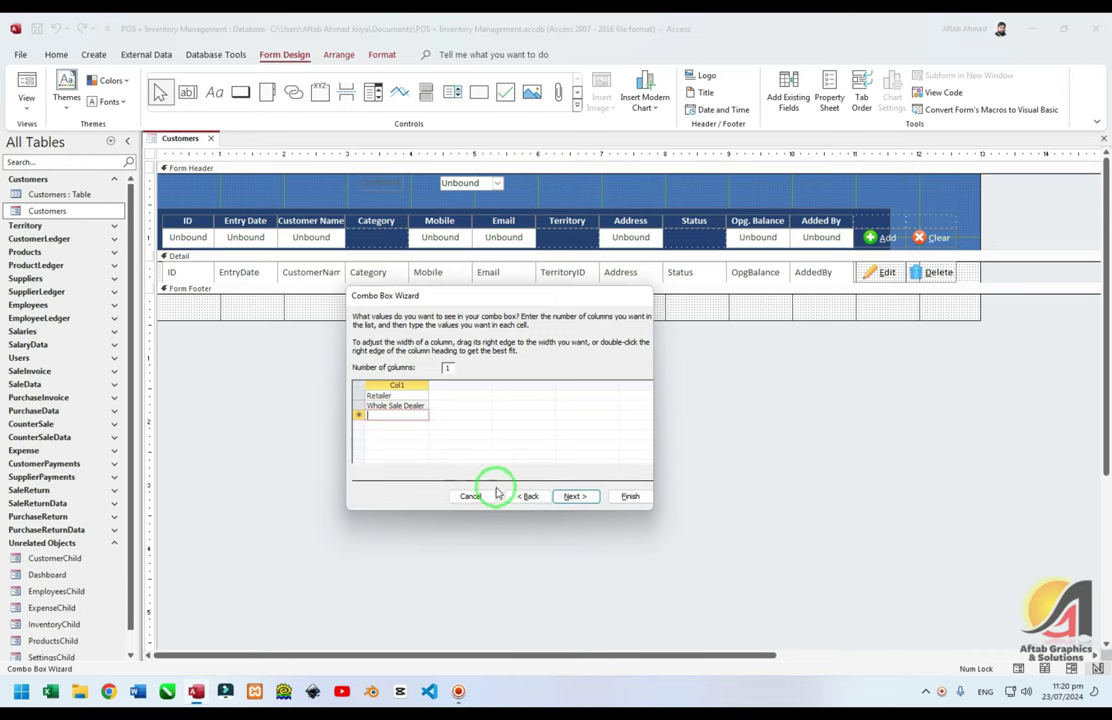
click(577, 496)
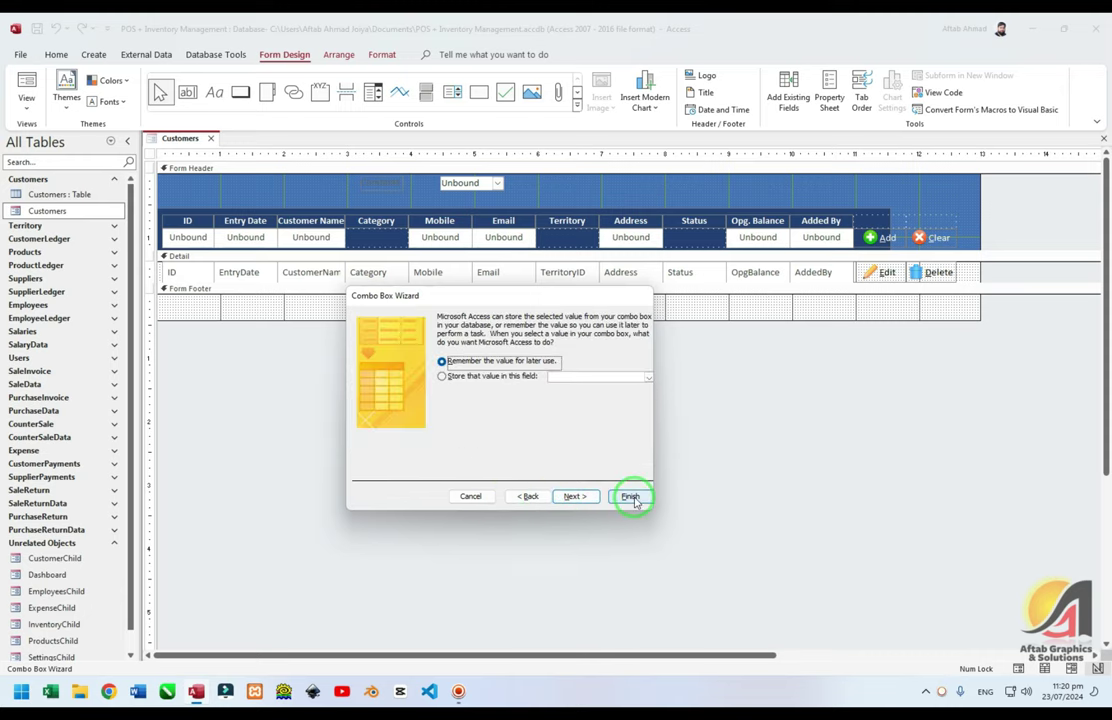
click(631, 497)
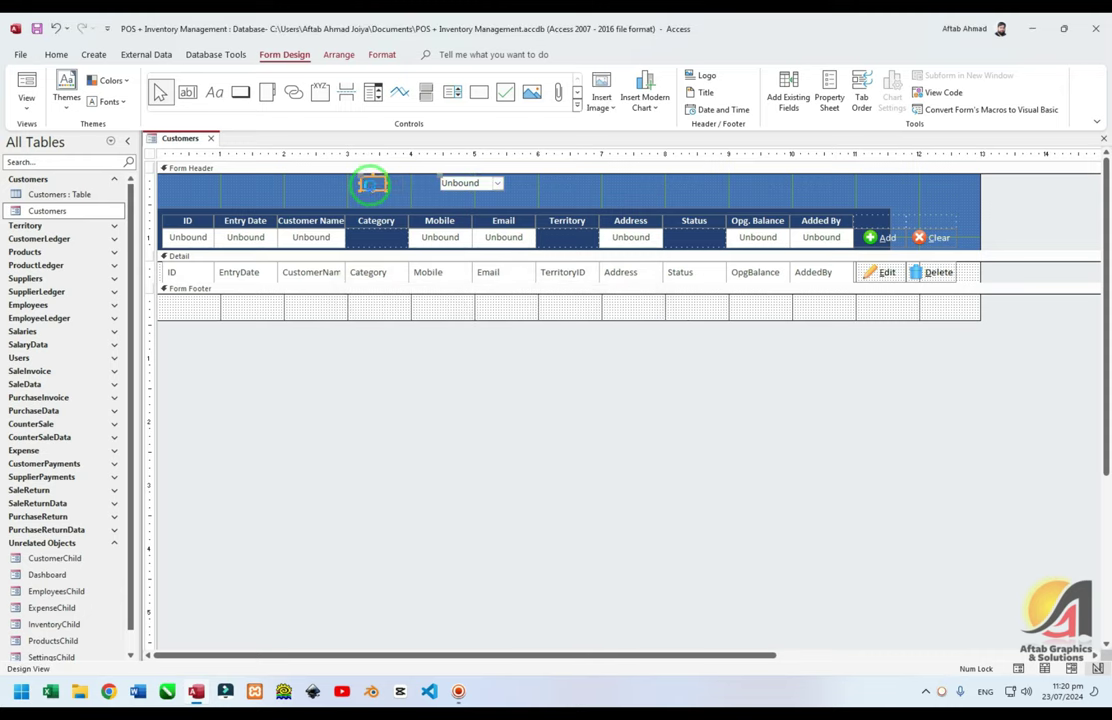
Move the new combo into the Category cell and give it the Mobile box's formatting
drag(451, 185, 376, 237)
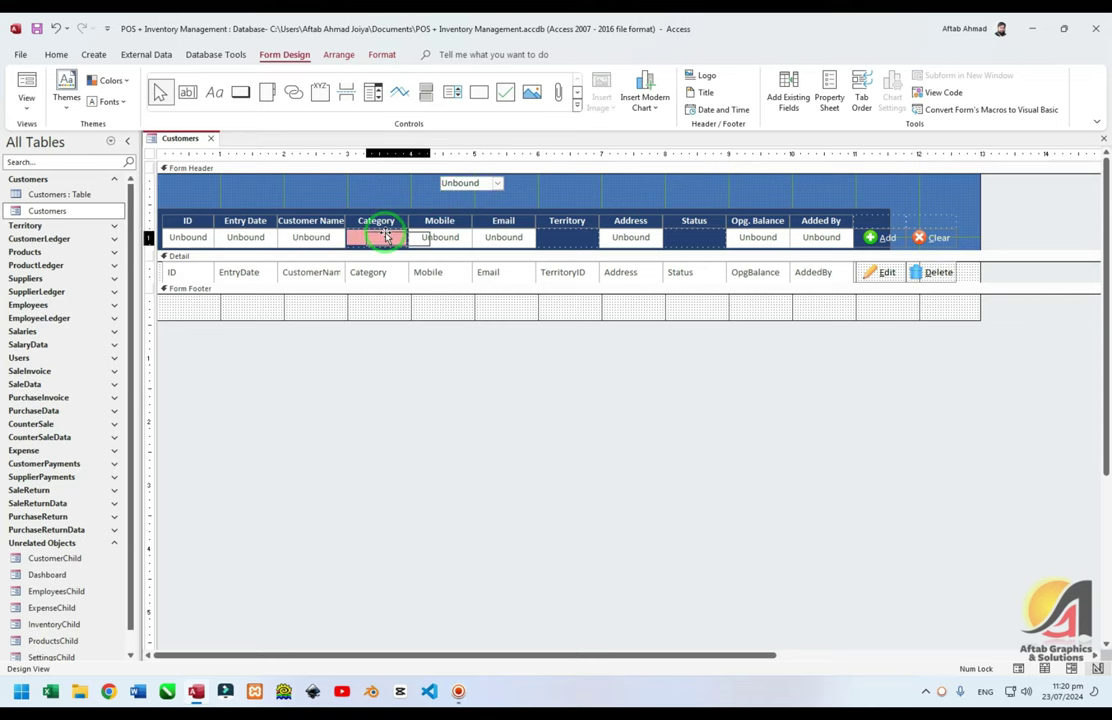
click(440, 237)
click(56, 54)
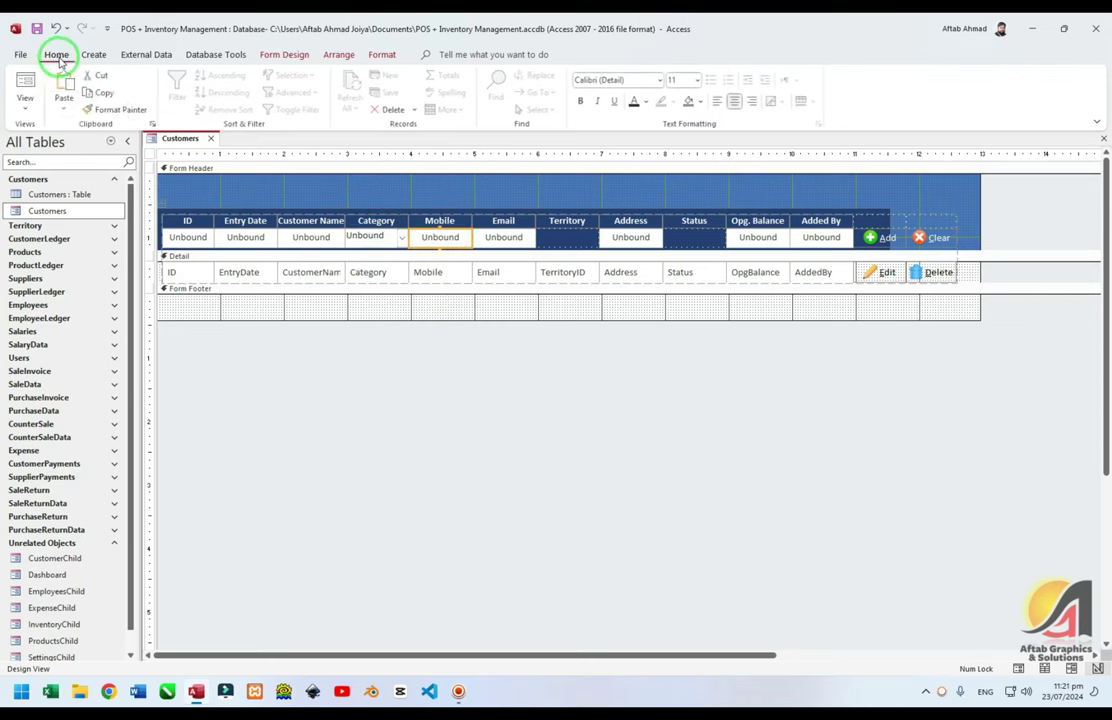
click(124, 110)
click(369, 237)
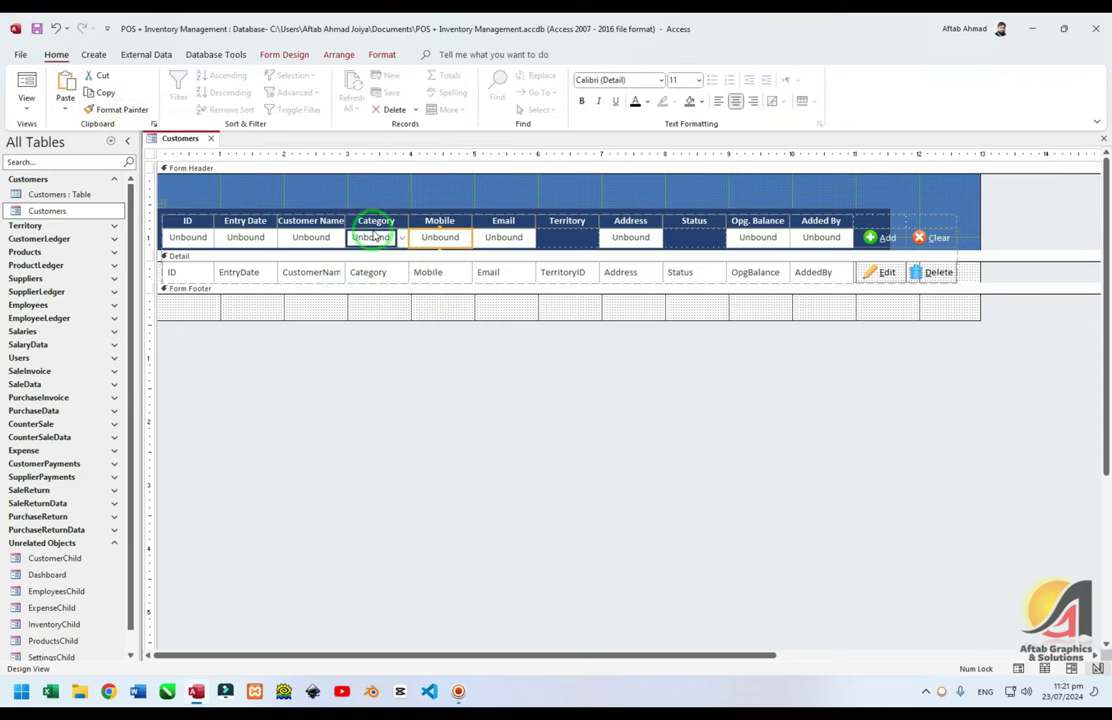
Test the Category list in Form View, view its items without changes, and return to Design View
key(F5)
click(386, 210)
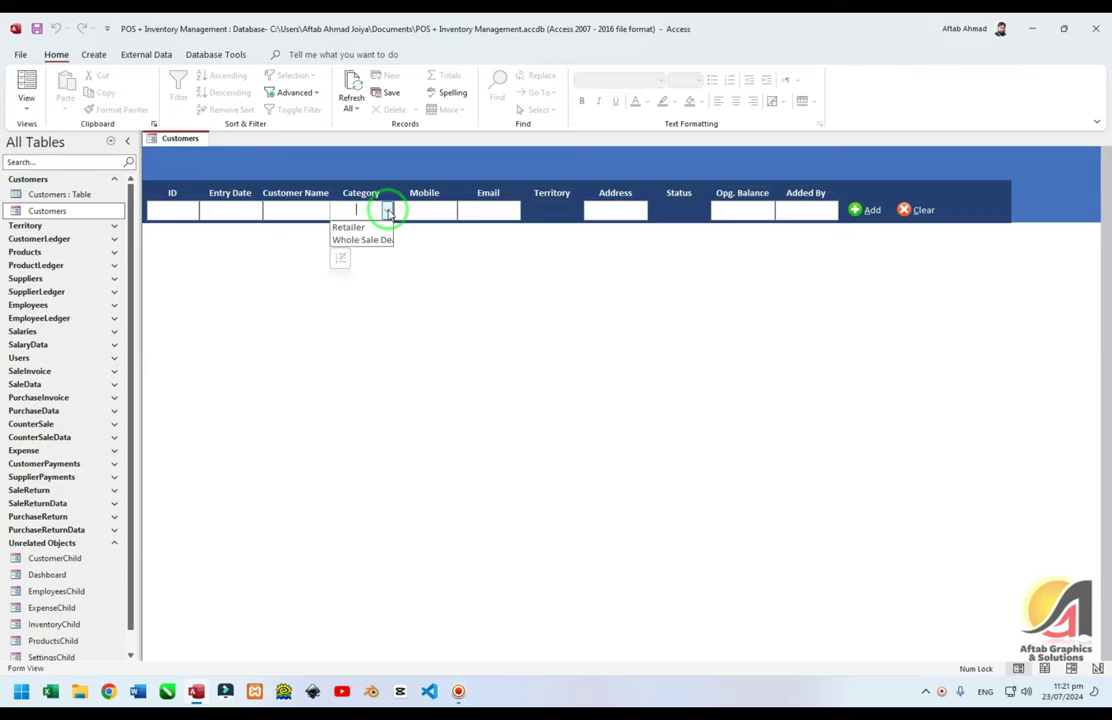
click(342, 259)
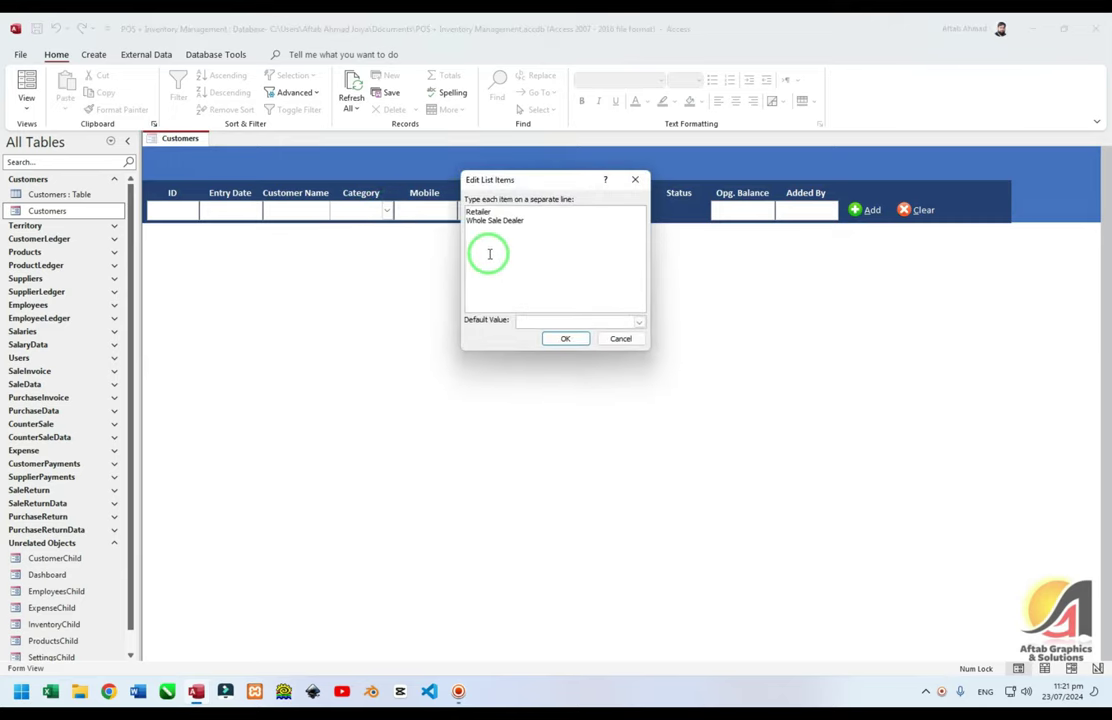
click(622, 339)
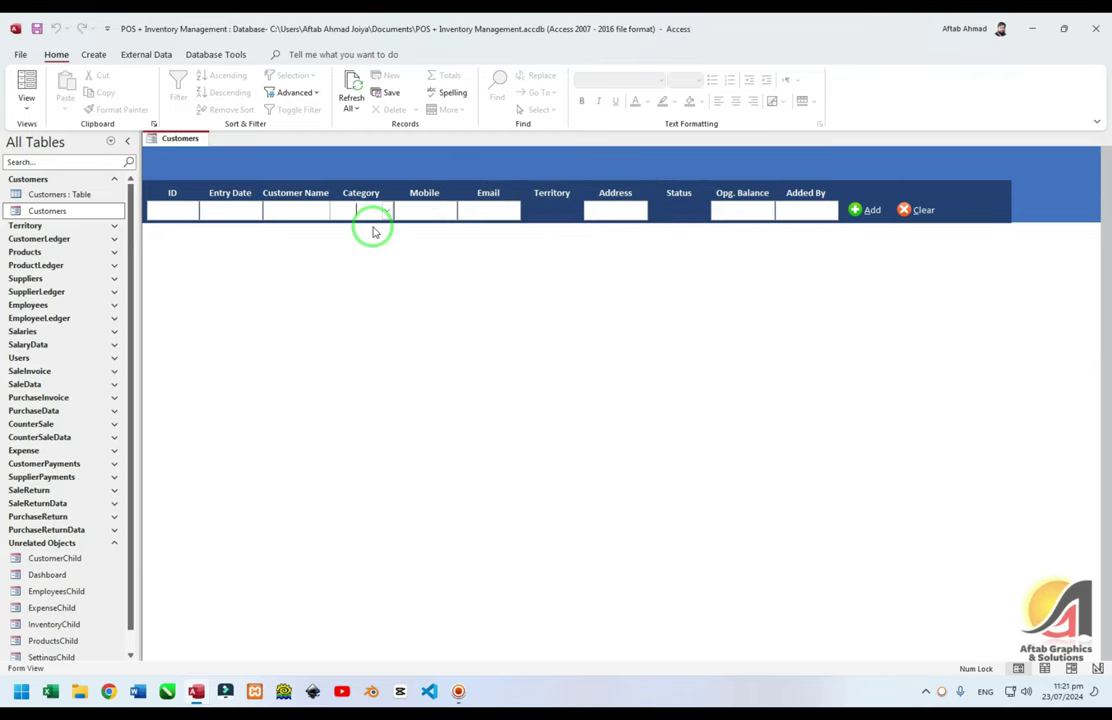
right_click(362, 170)
click(409, 216)
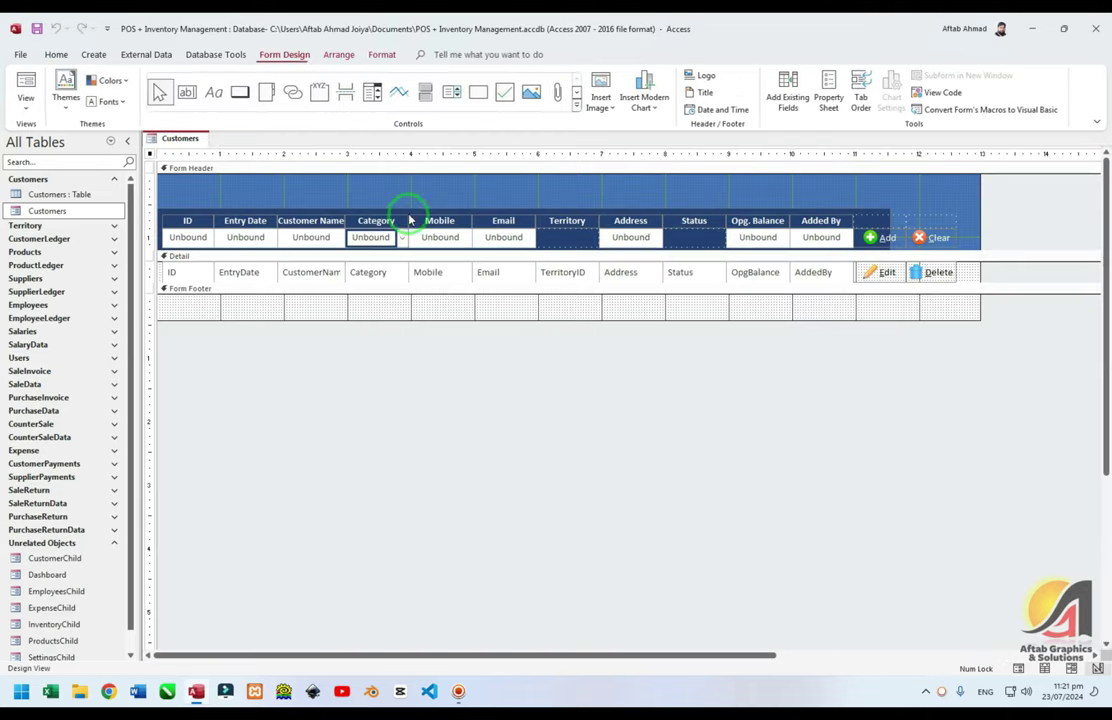
Place a second combo box in the header without the wizard and open its Row Source query builder
click(369, 239)
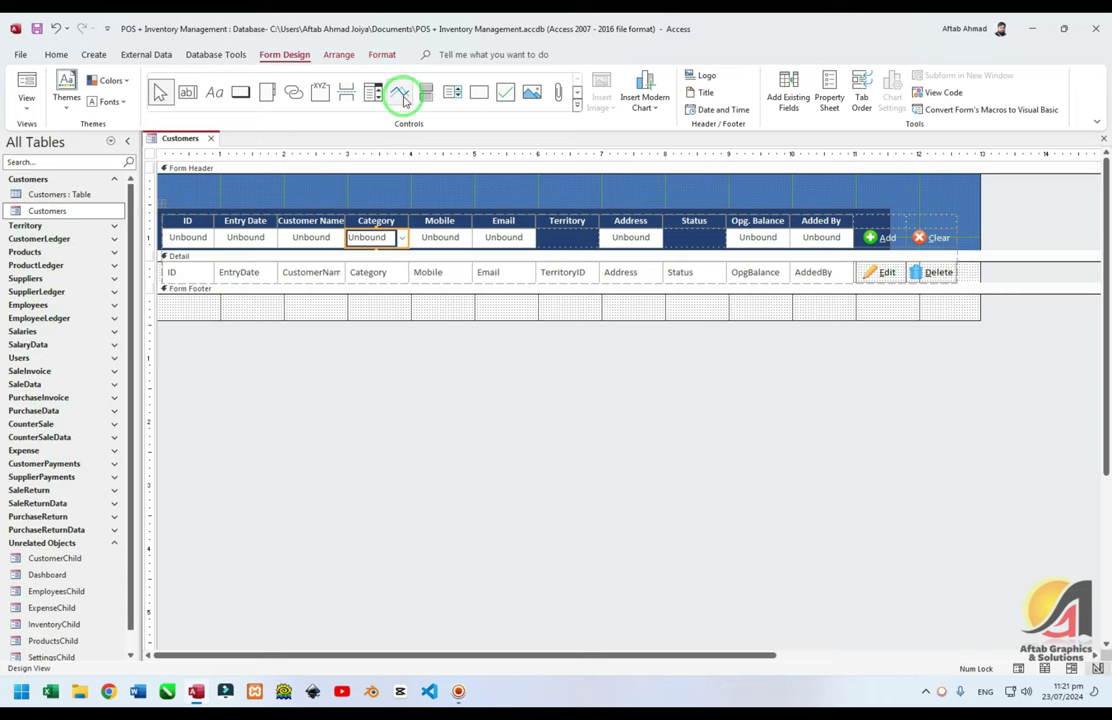
click(371, 95)
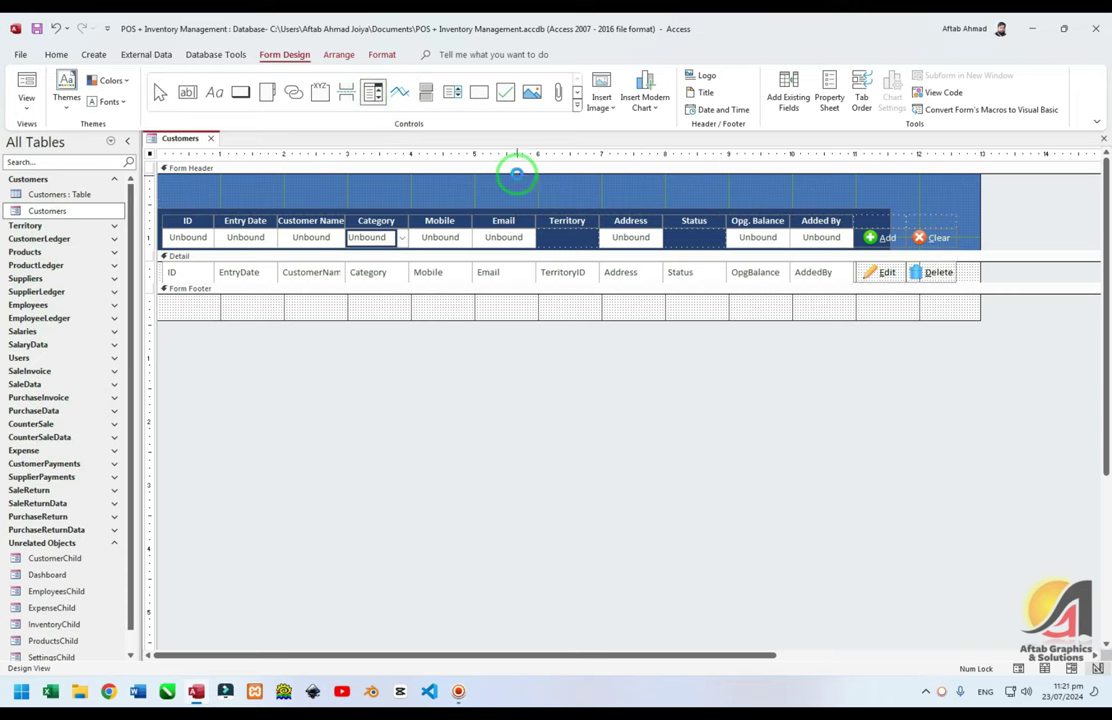
click(516, 171)
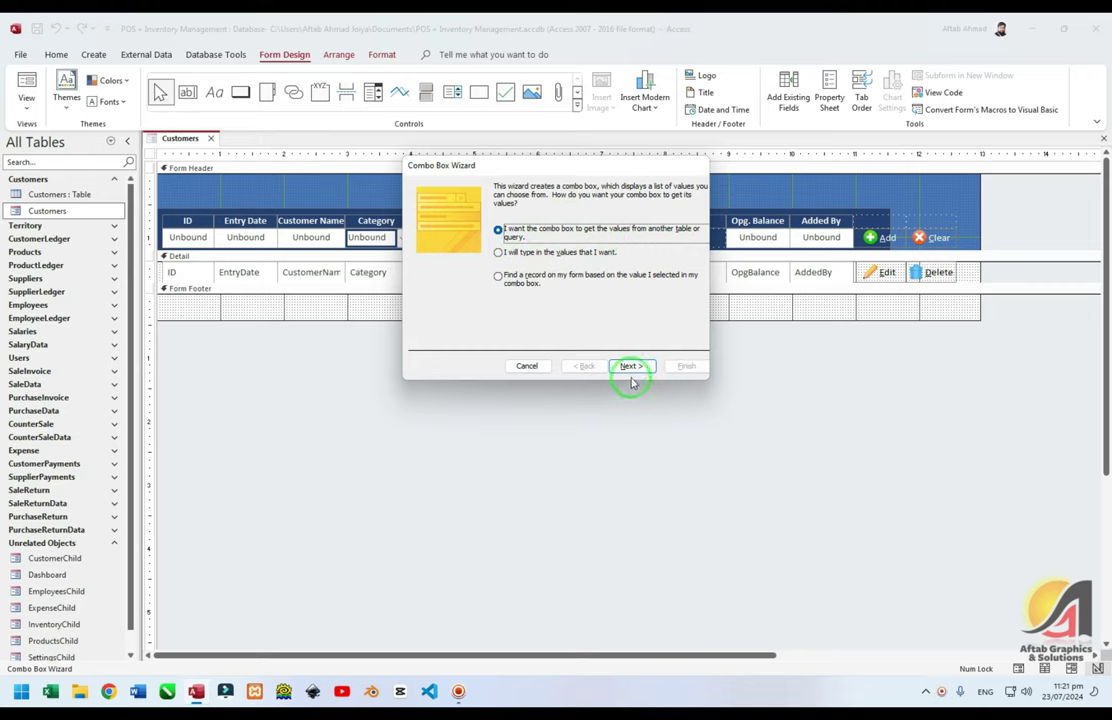
click(527, 366)
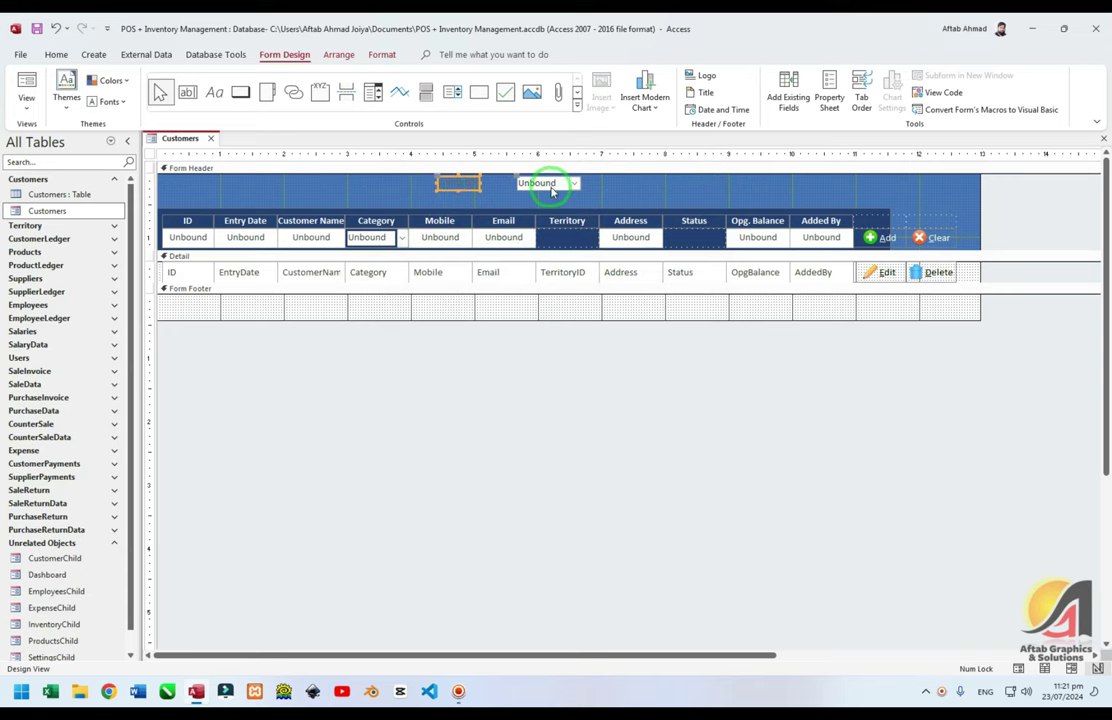
double_click(540, 183)
scroll(1015, 425, down, 12)
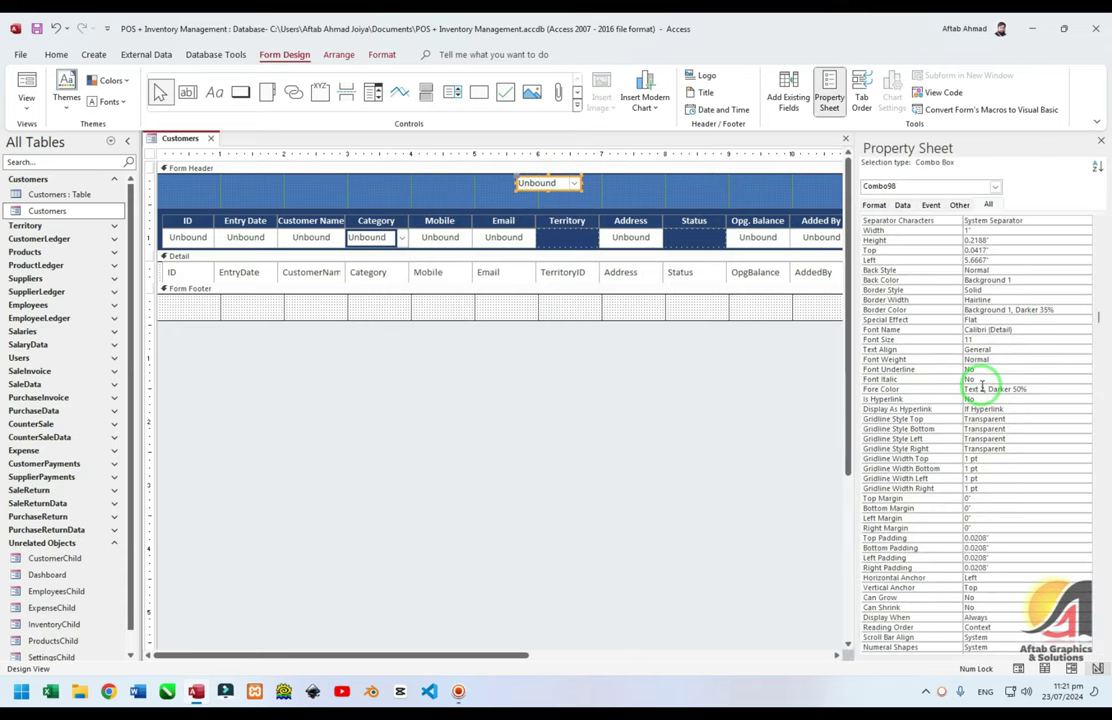
click(983, 428)
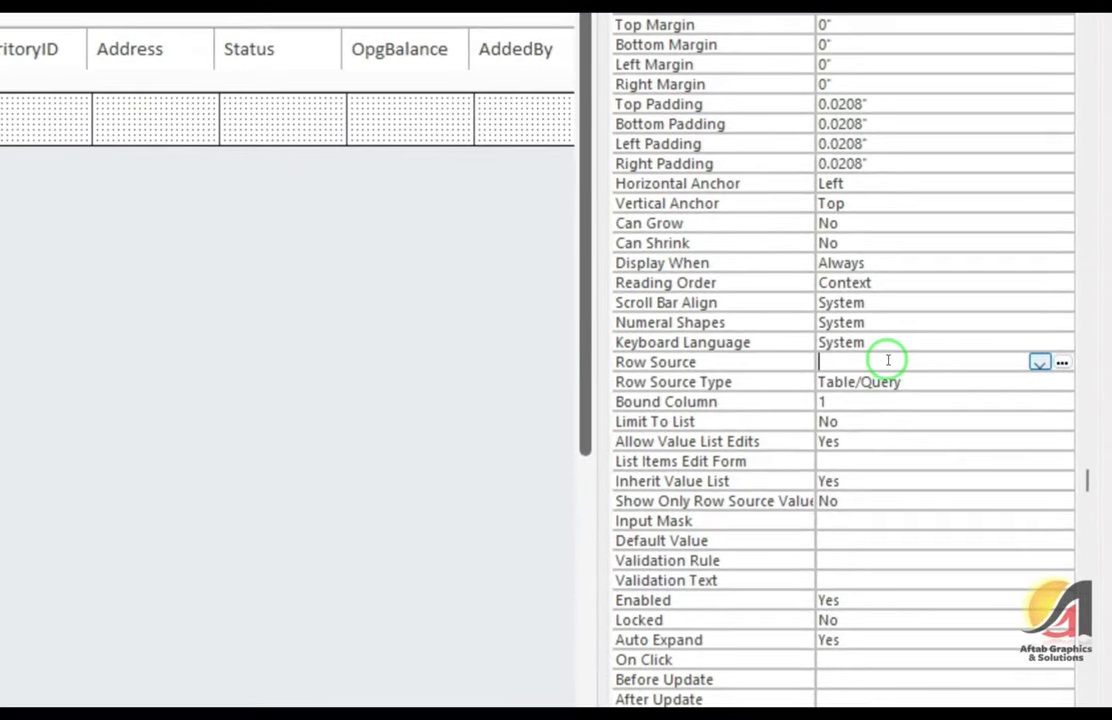
click(1062, 364)
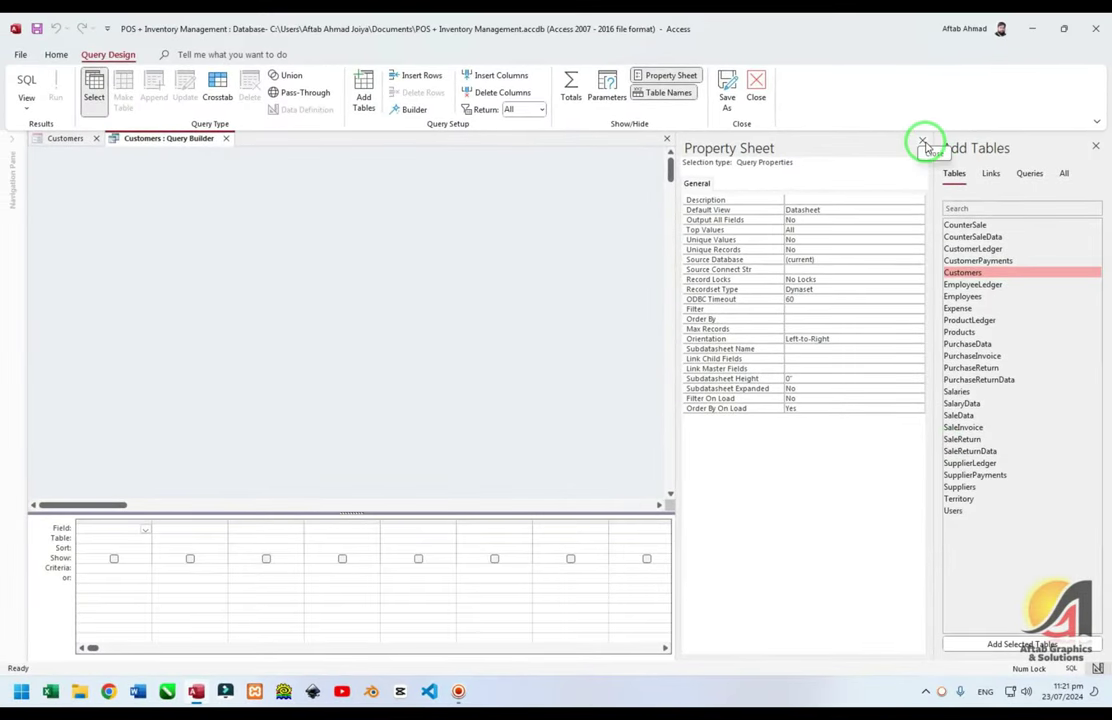
Set the combo's row source to the Territory field of the Territory table, sorted ascending
click(922, 140)
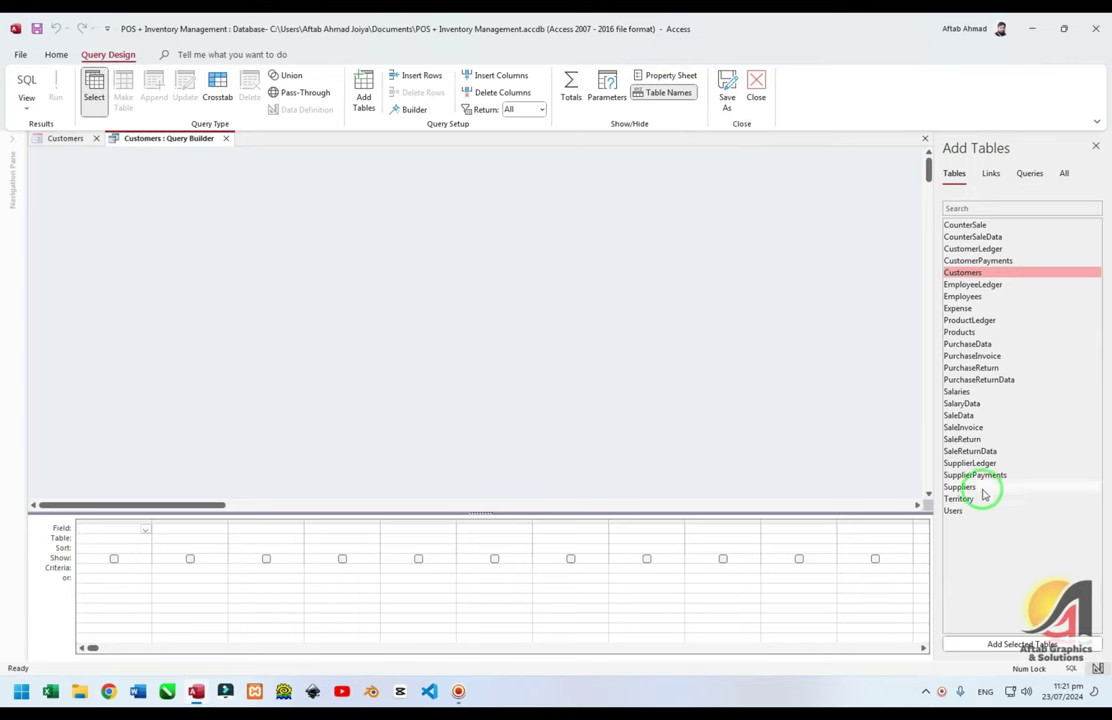
drag(962, 498, 322, 252)
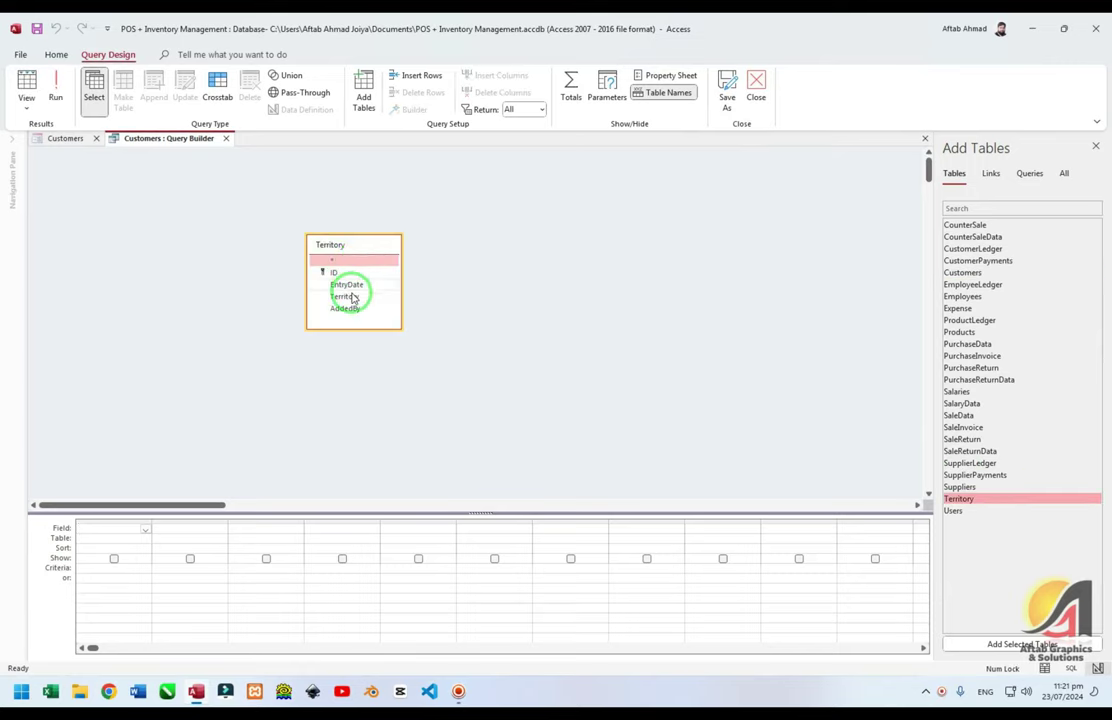
double_click(345, 297)
click(145, 548)
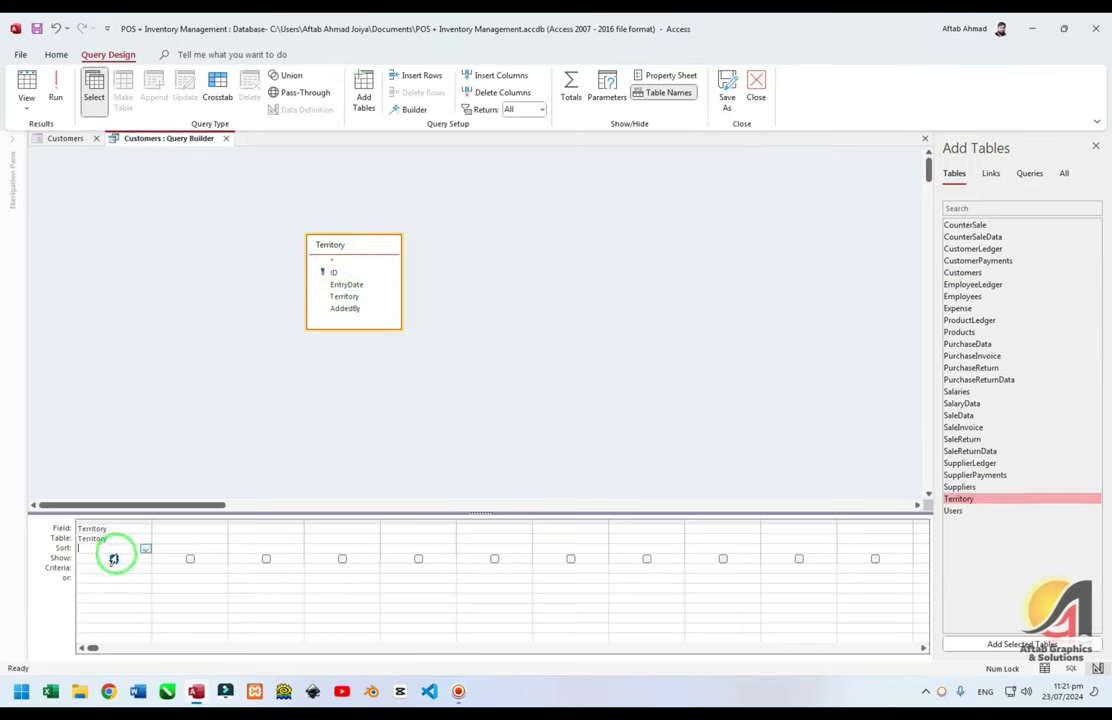
click(114, 558)
key(Tab)
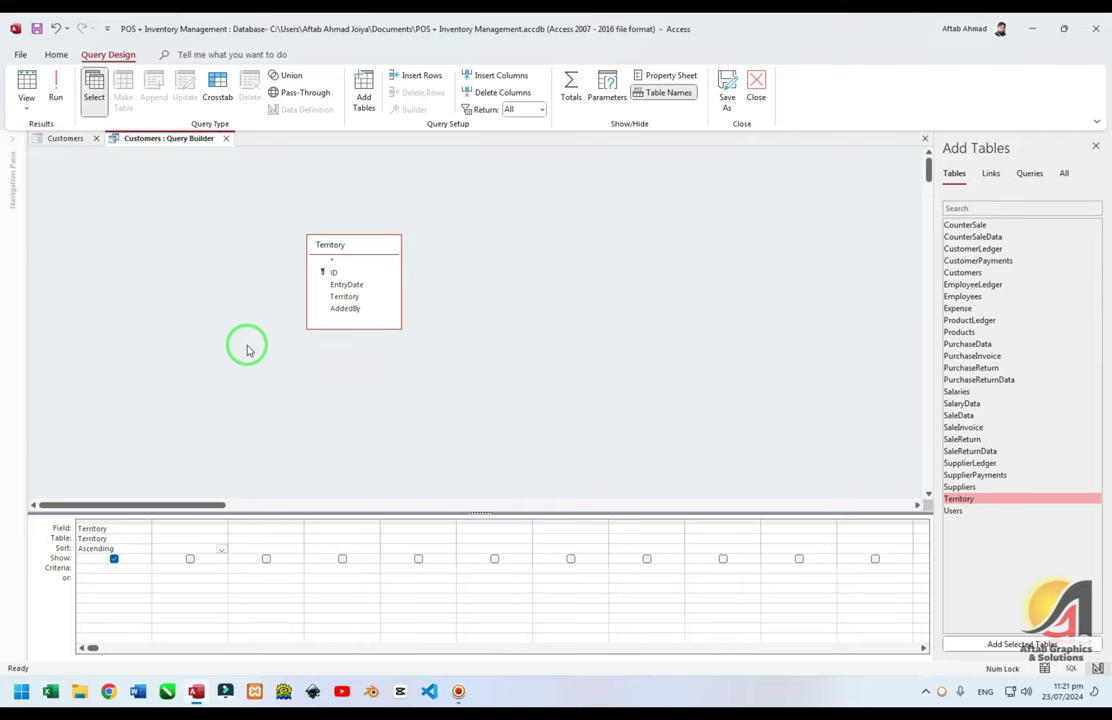
key(ctrl+w)
click(248, 345)
Check the Territory list entries in Form View, then return to Design View
key(F5)
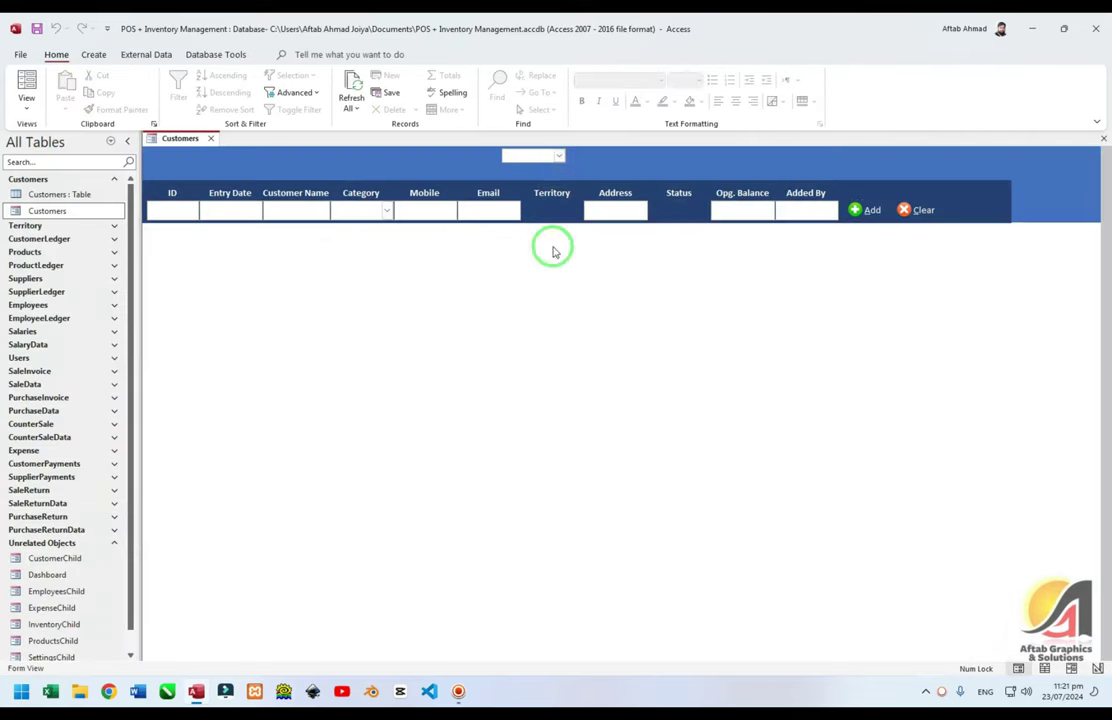
click(560, 157)
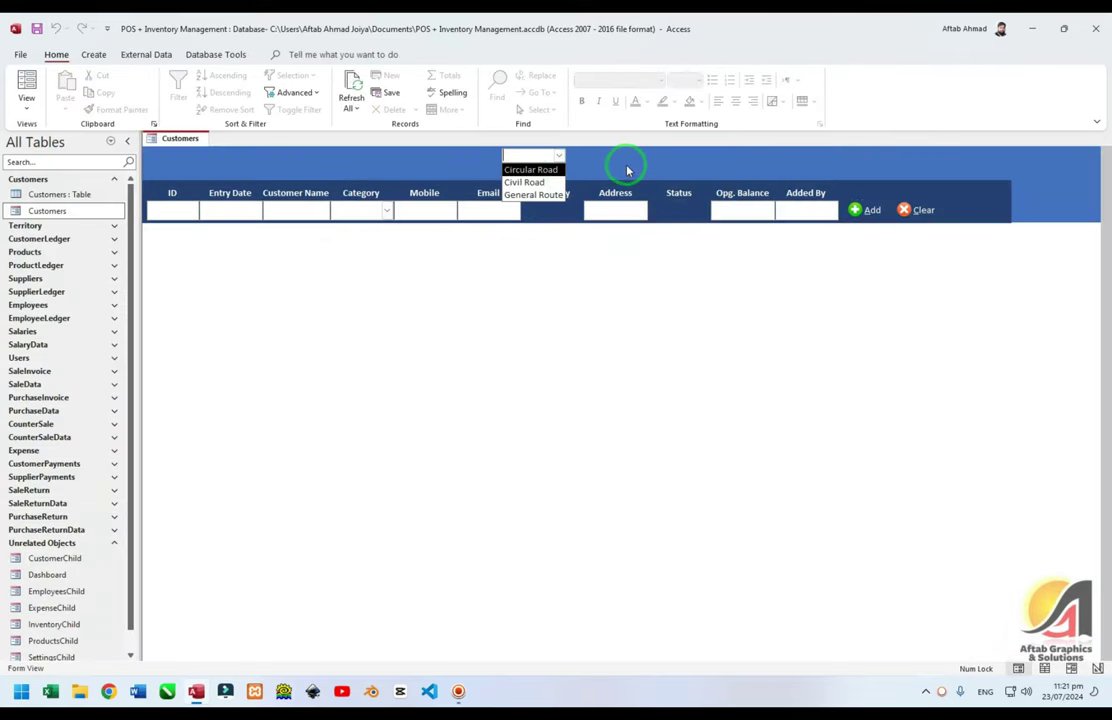
right_click(624, 164)
click(656, 207)
Move the Territory combo under the Territory heading and copy Category's formatting onto it
drag(551, 181, 566, 236)
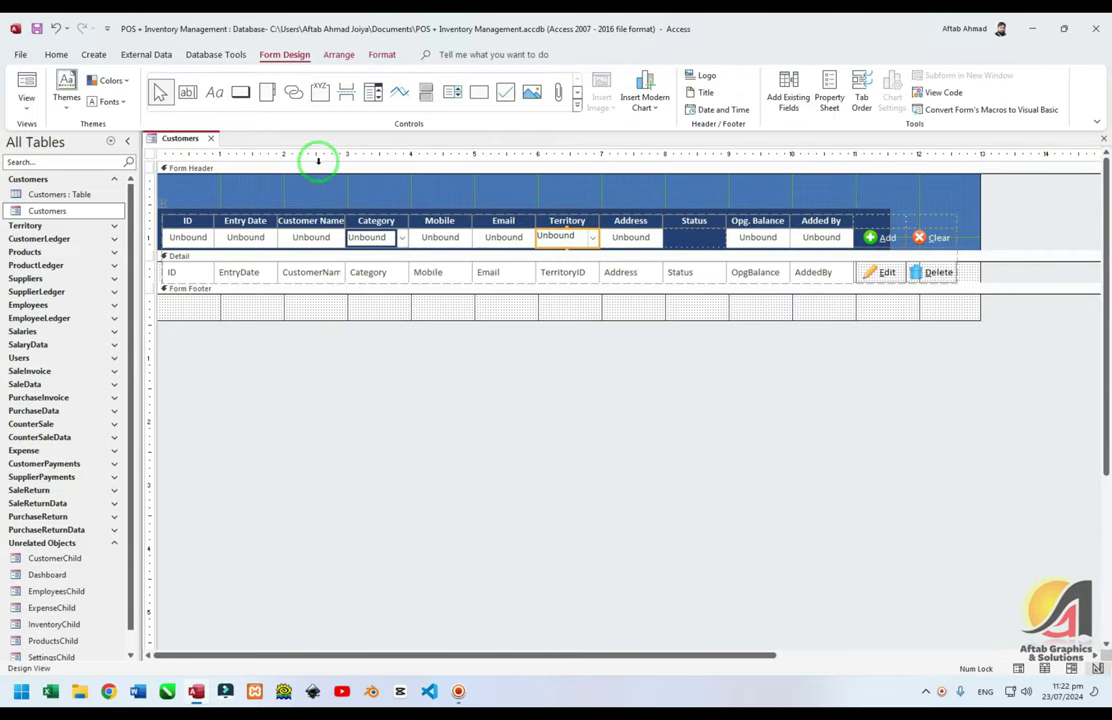
click(370, 237)
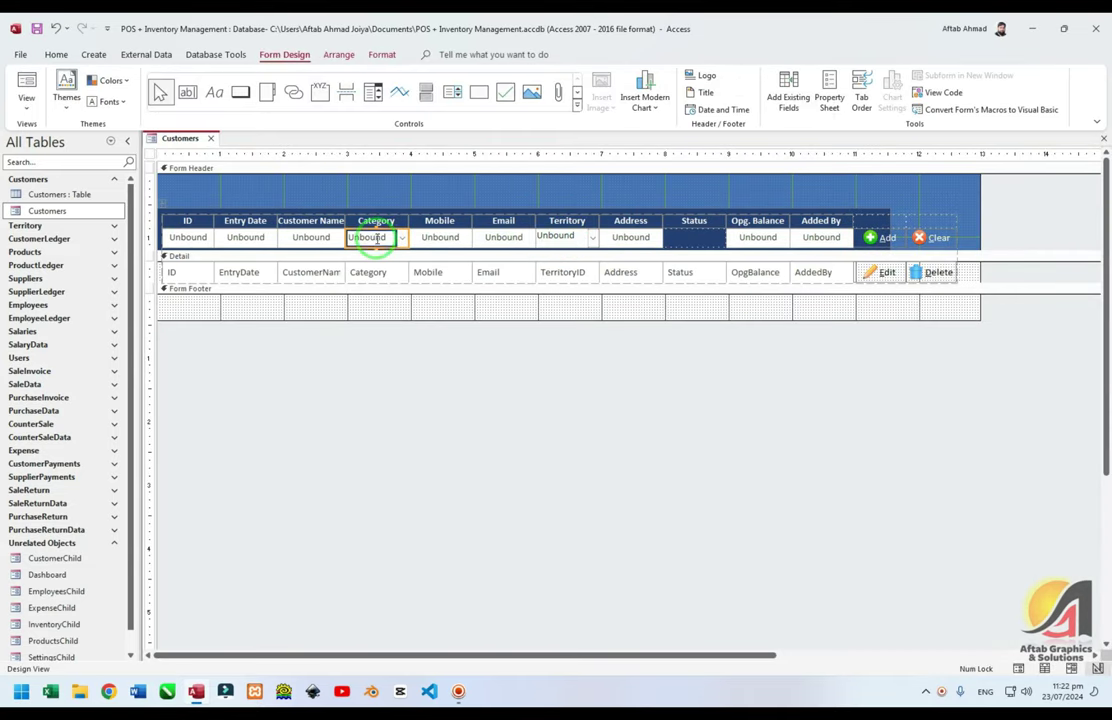
click(56, 54)
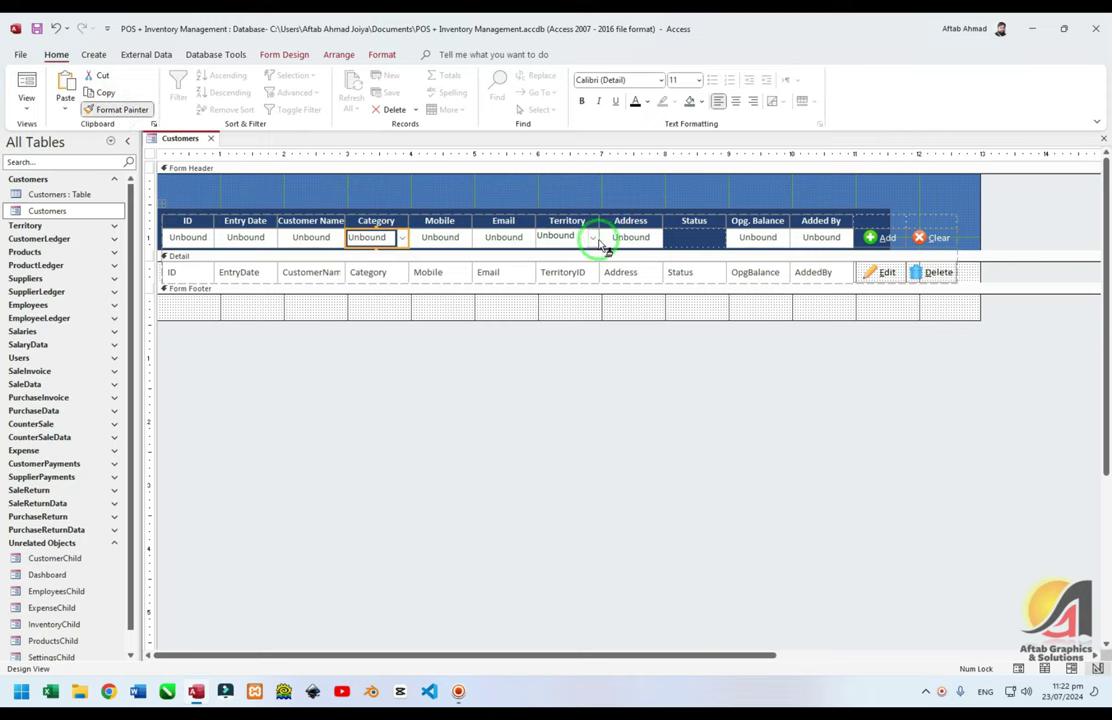
click(560, 237)
click(338, 54)
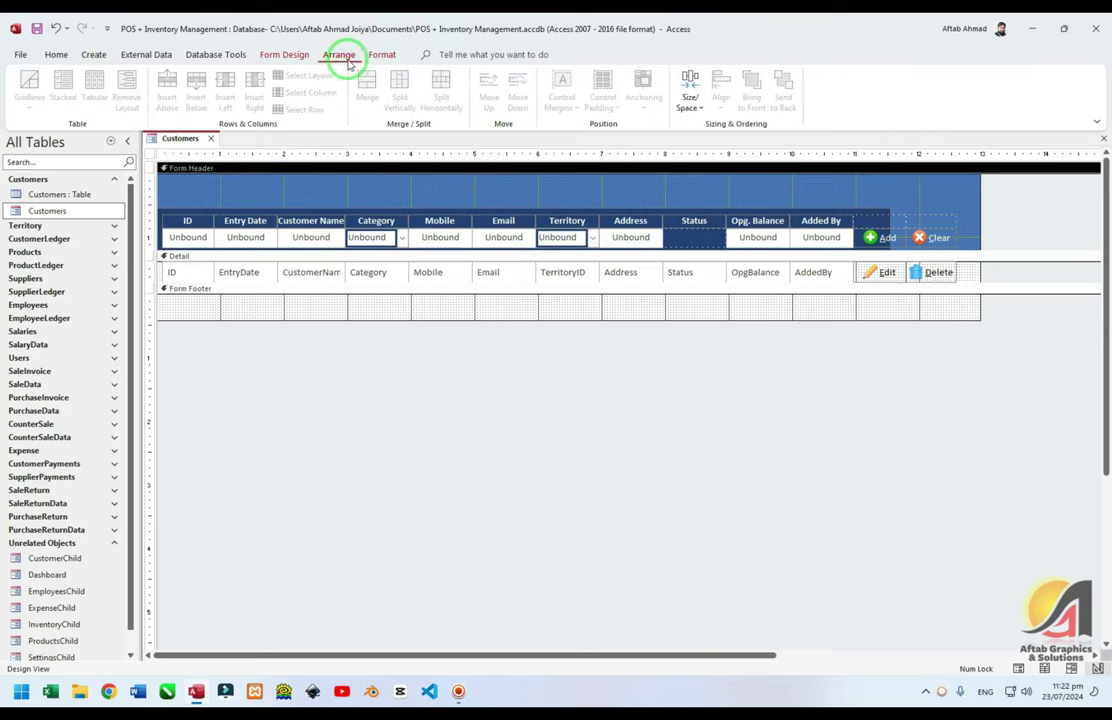
click(380, 54)
click(296, 55)
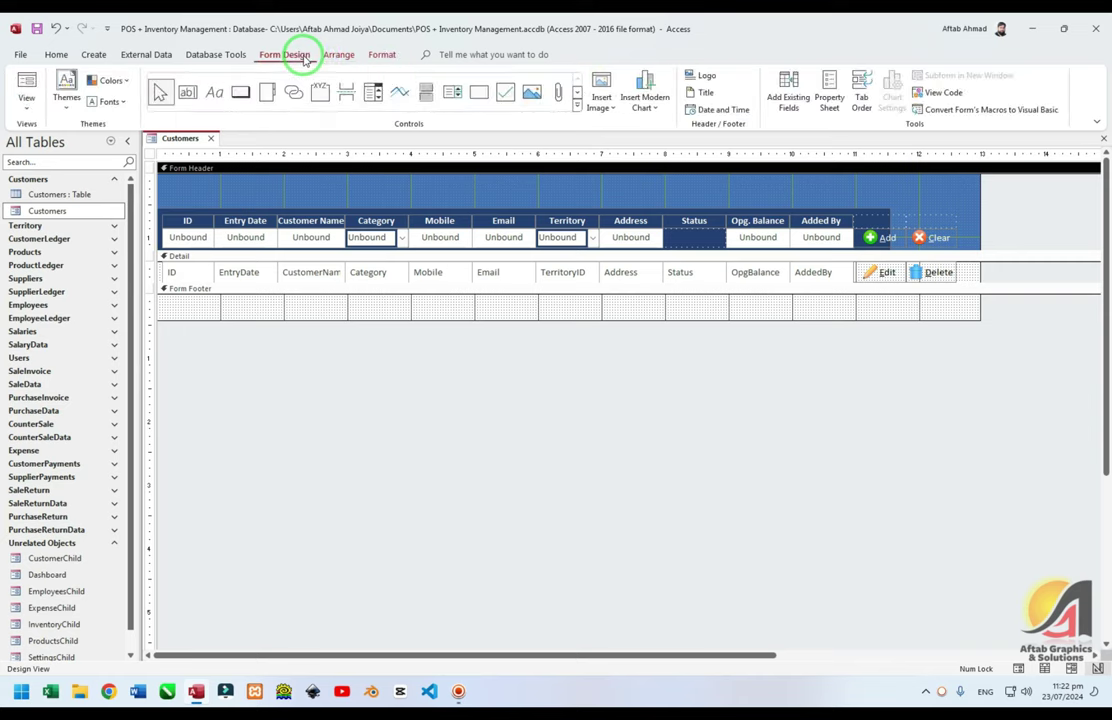
click(369, 93)
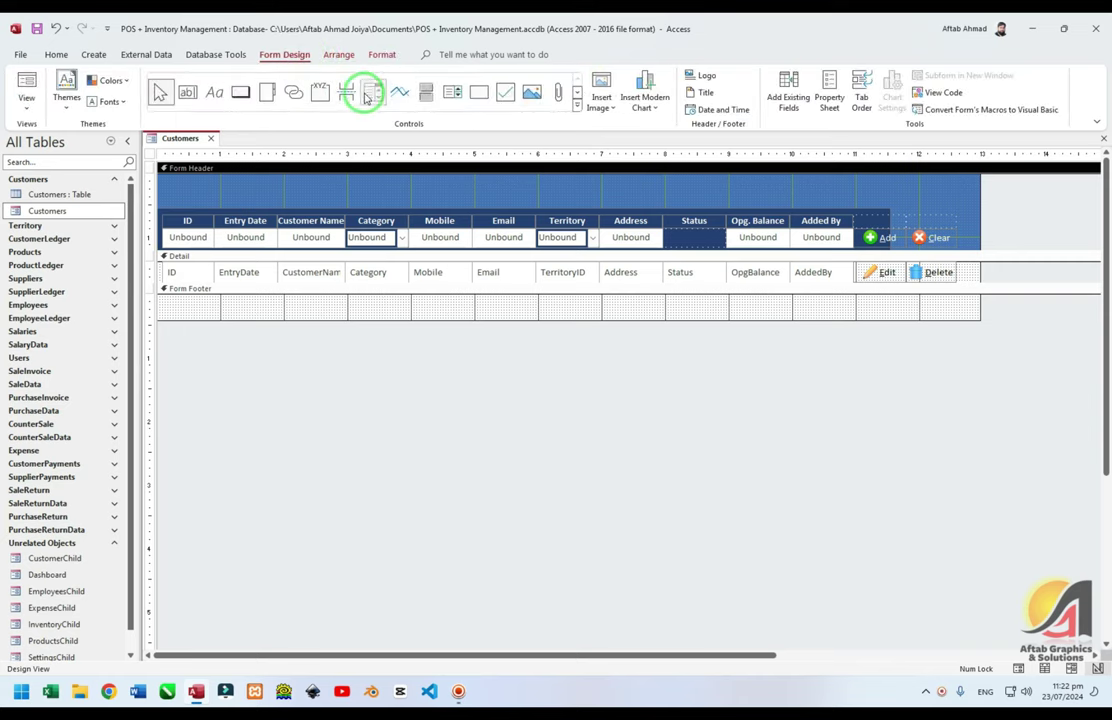
Create a header combo box with a typed value list starting with Active
click(562, 190)
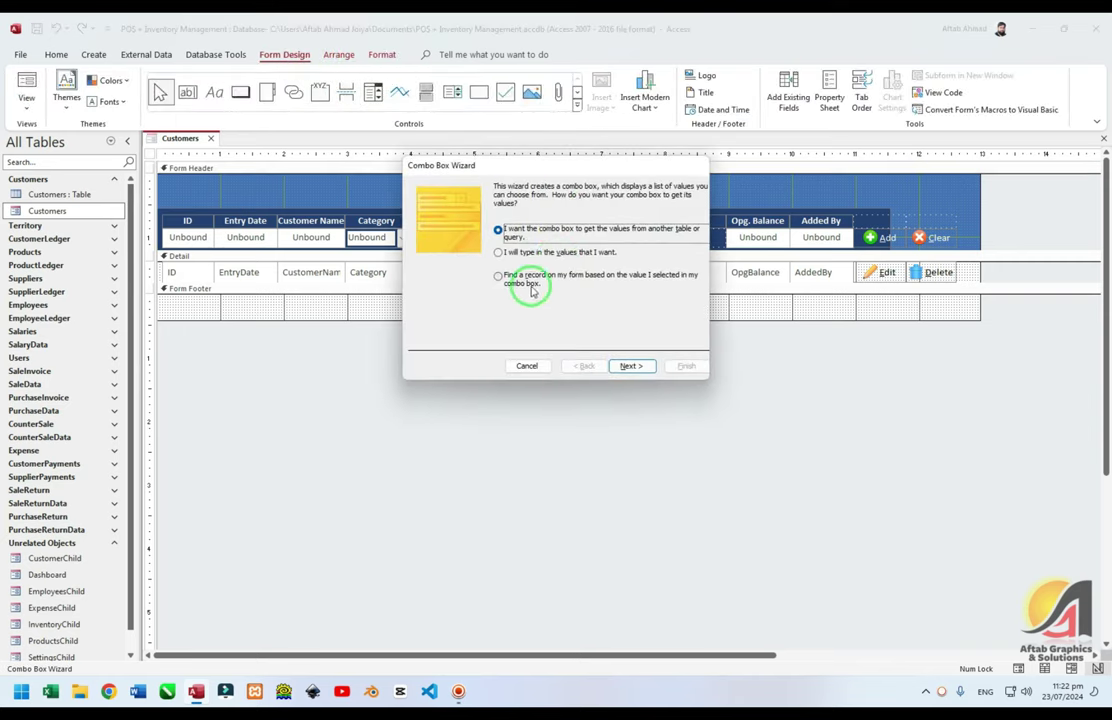
click(530, 252)
key(Return)
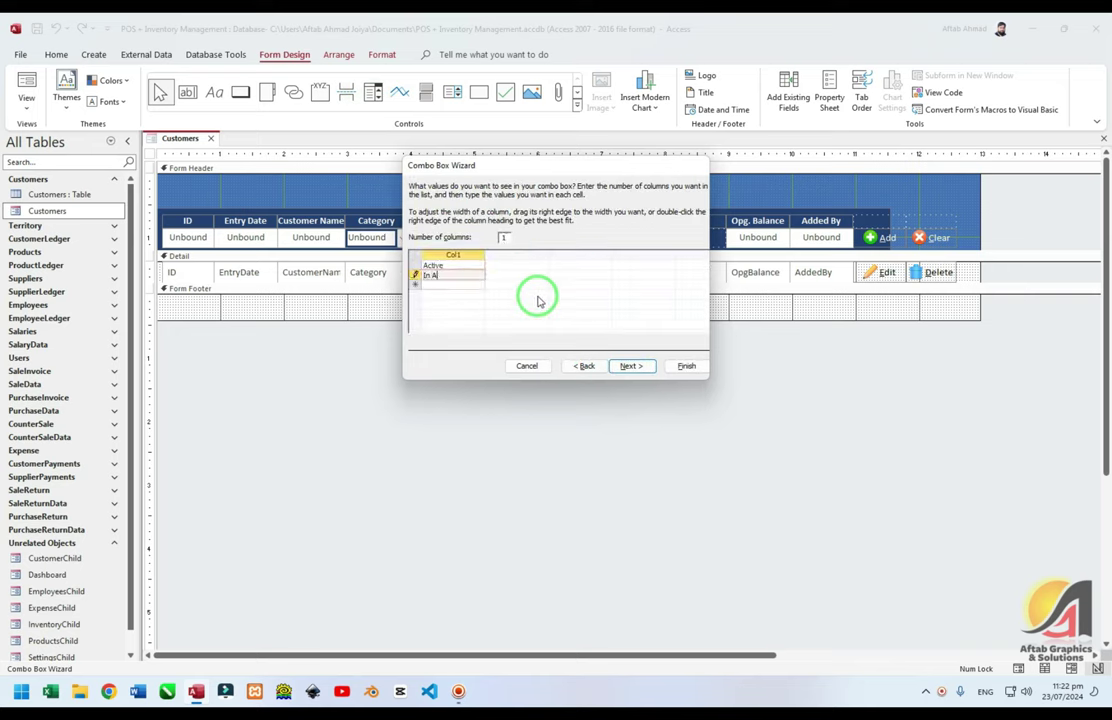
key(Return)
key(Return)
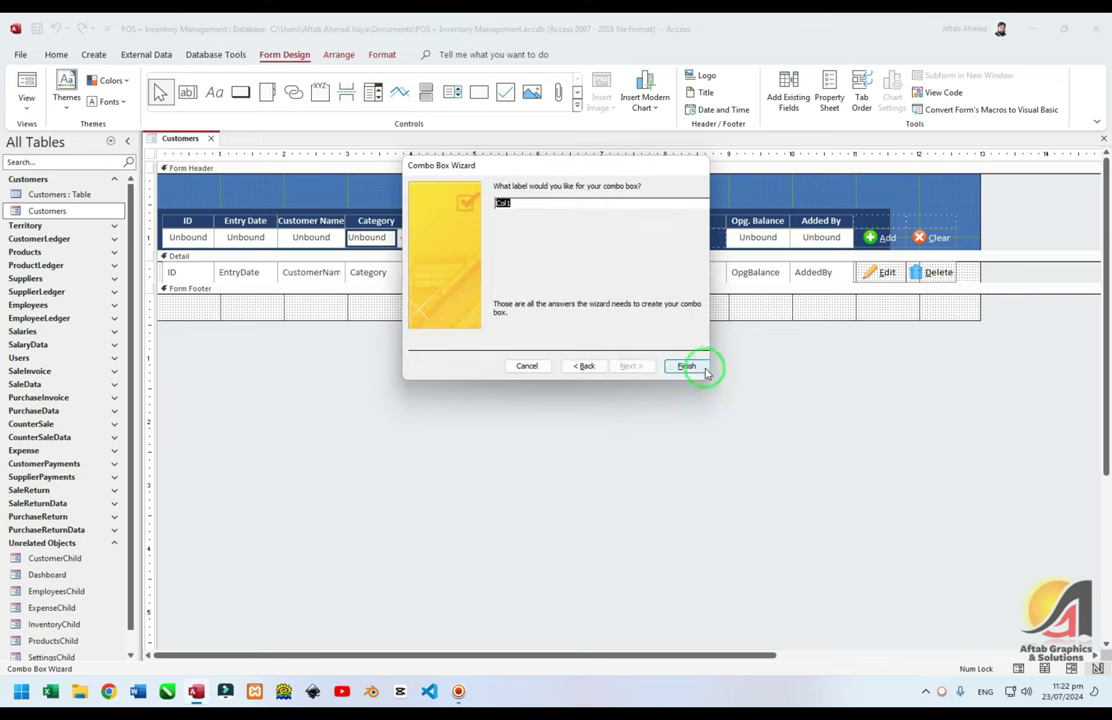
click(686, 366)
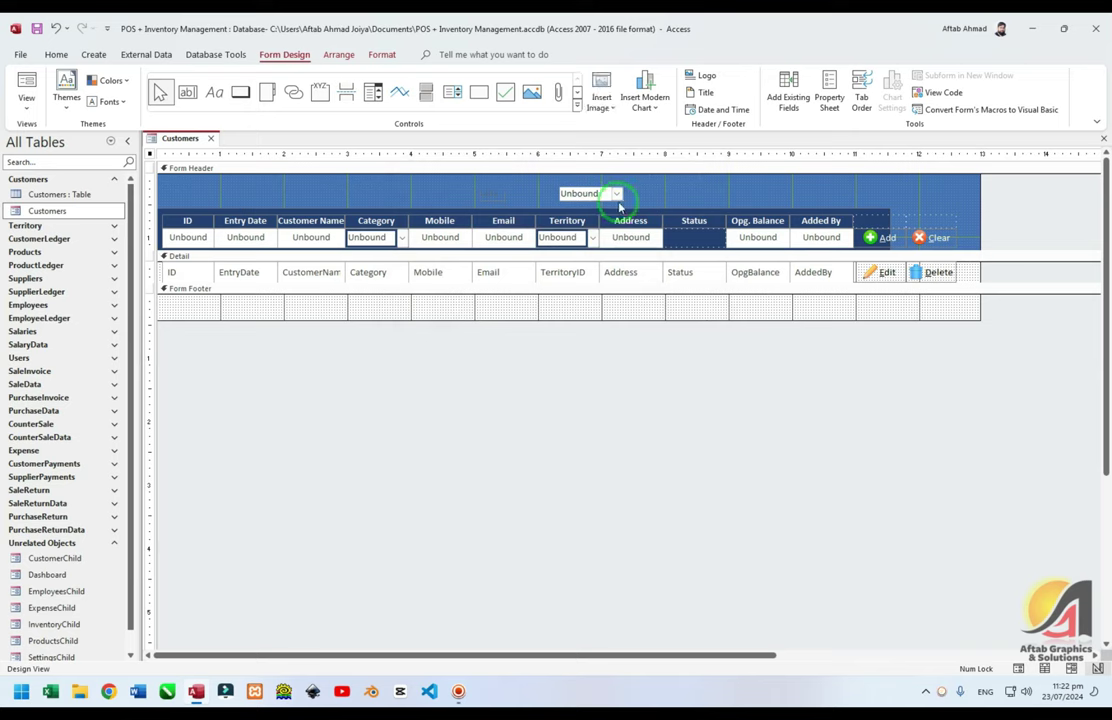
Move the new combo into the Status slot and give it the Territory combo's formatting
drag(612, 195, 704, 231)
click(566, 237)
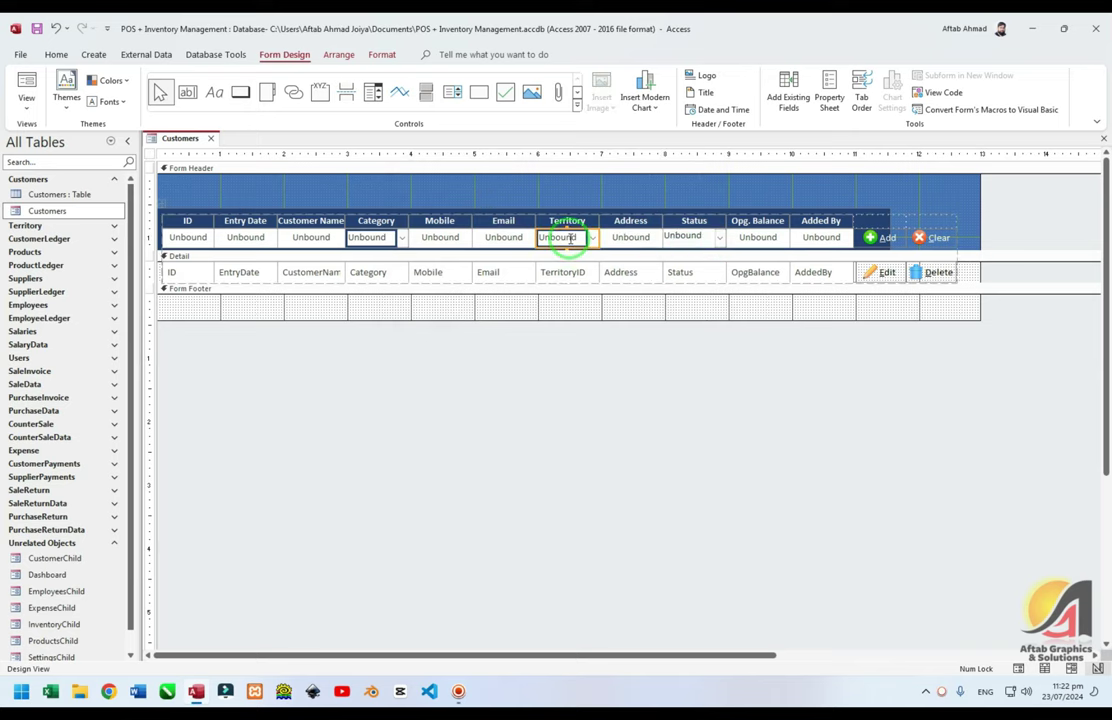
click(56, 55)
click(117, 109)
click(683, 237)
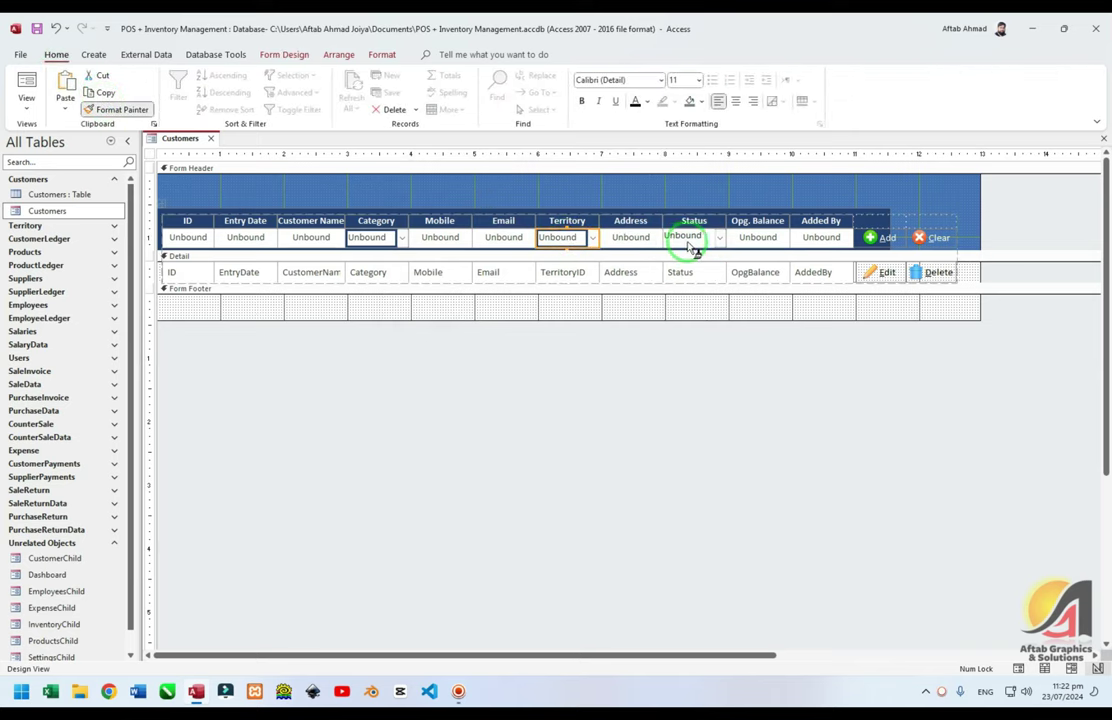
click(494, 190)
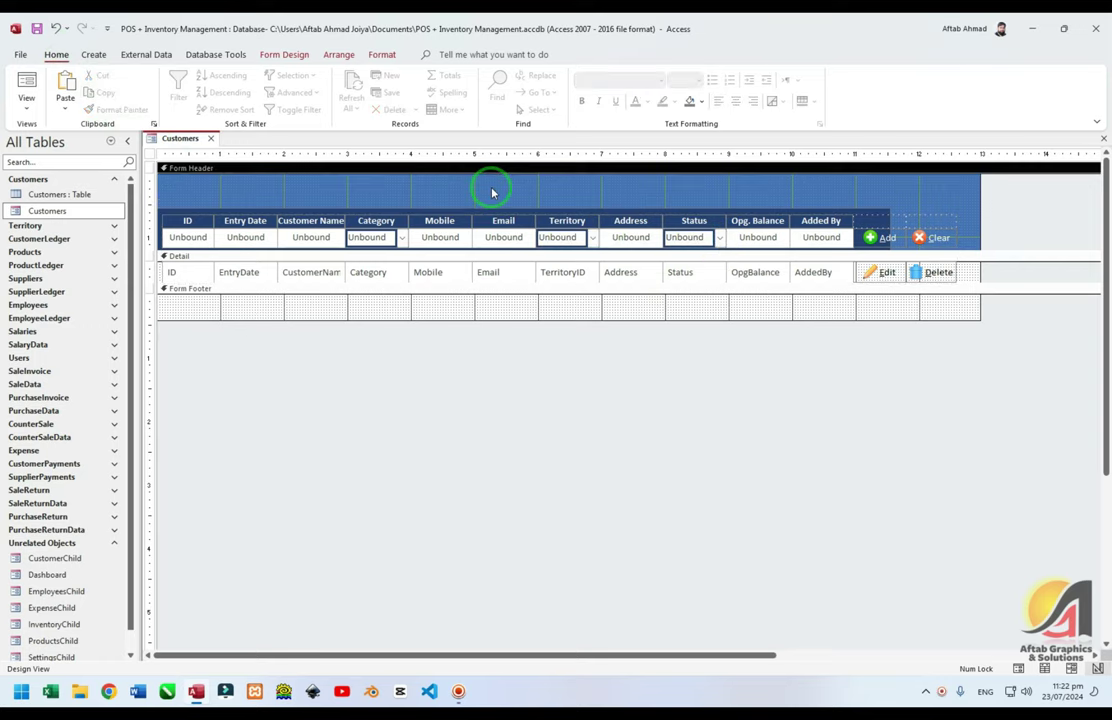
Preview the form, verify ID 1 and Entry Date 23/07/2024, then close it
key(F5)
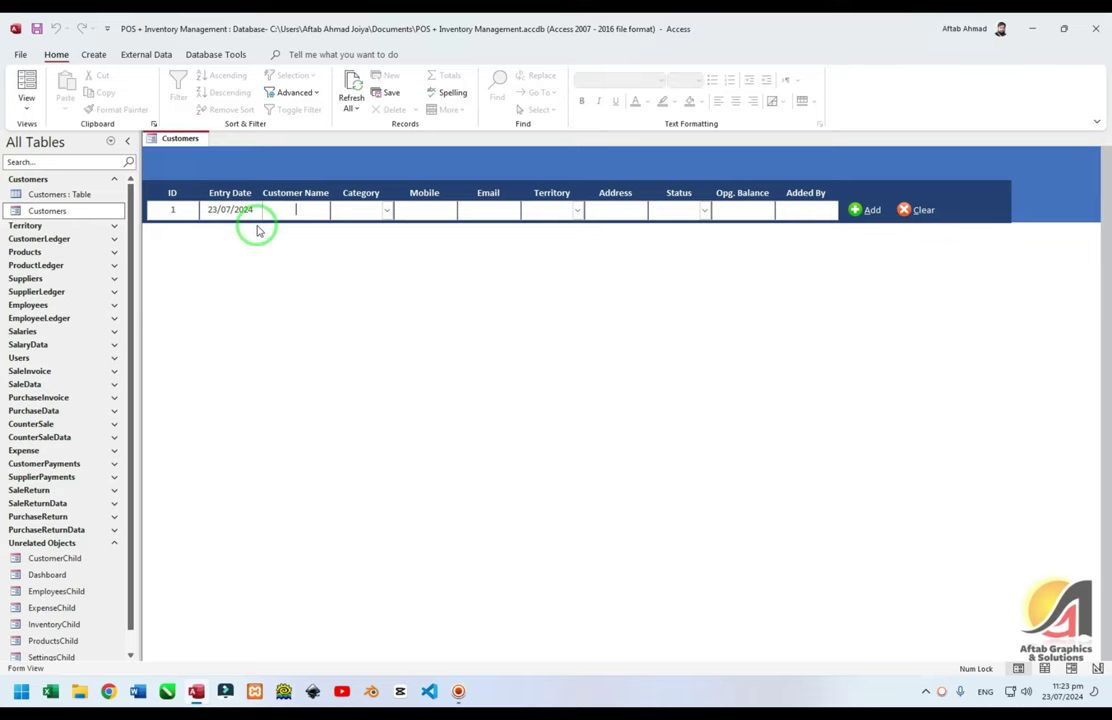
click(173, 211)
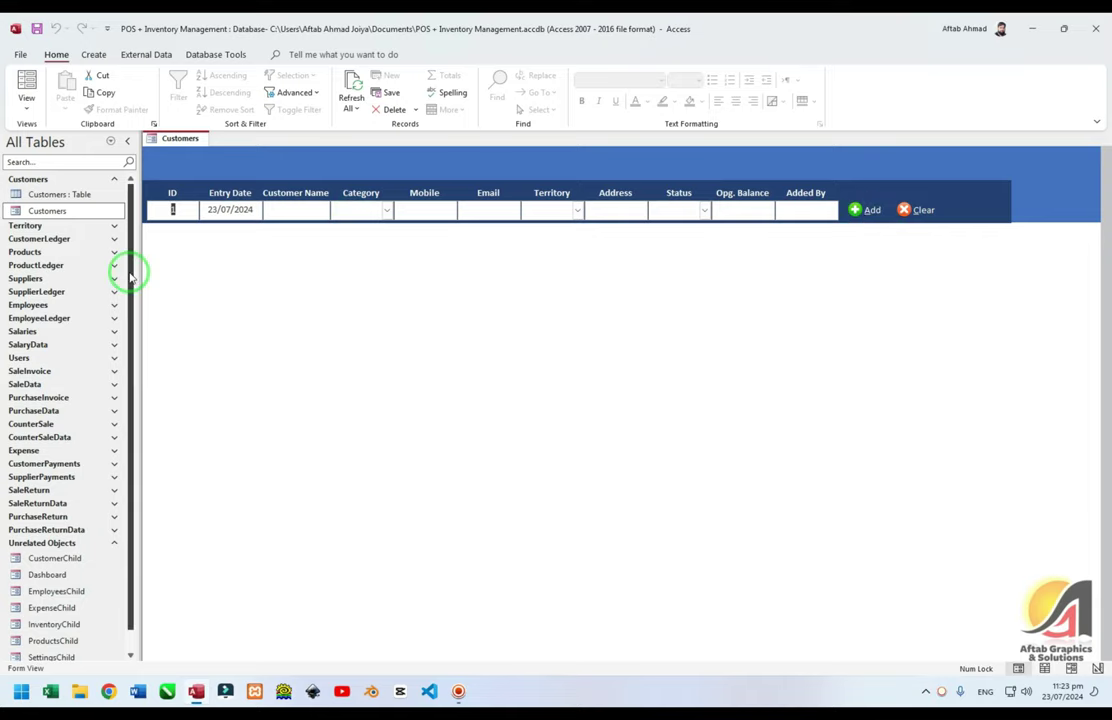
key(ctrl+w)
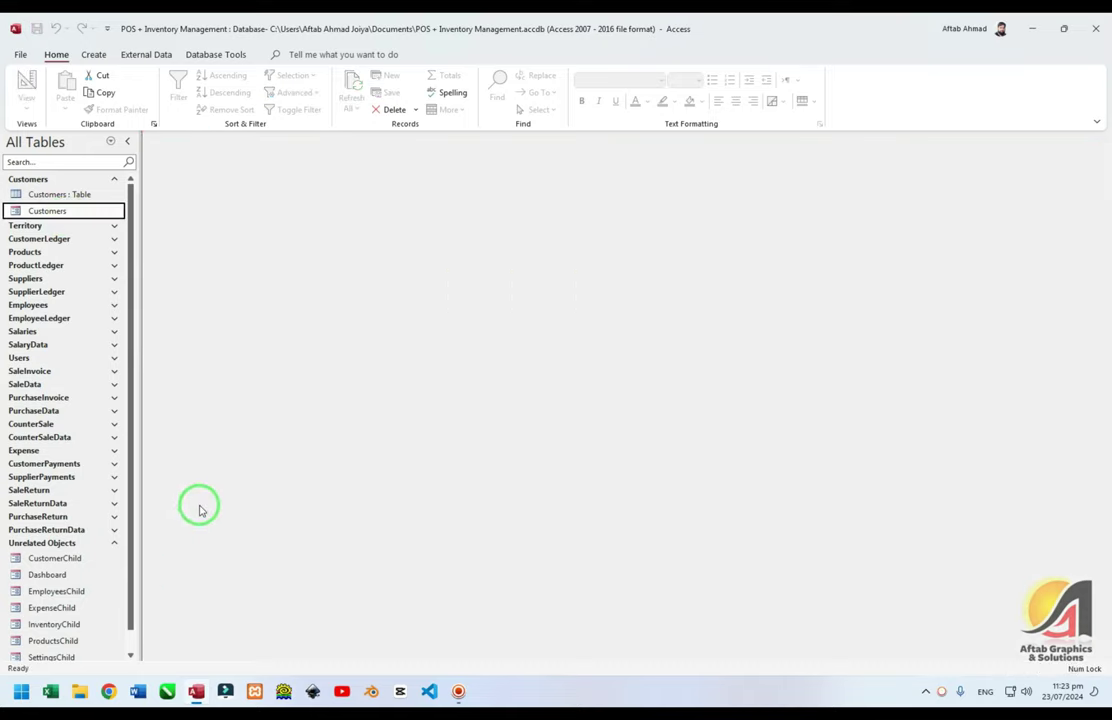
Open the Dashboard's Customers tab, show the Customers entry panel, and collapse the ribbon
double_click(52, 575)
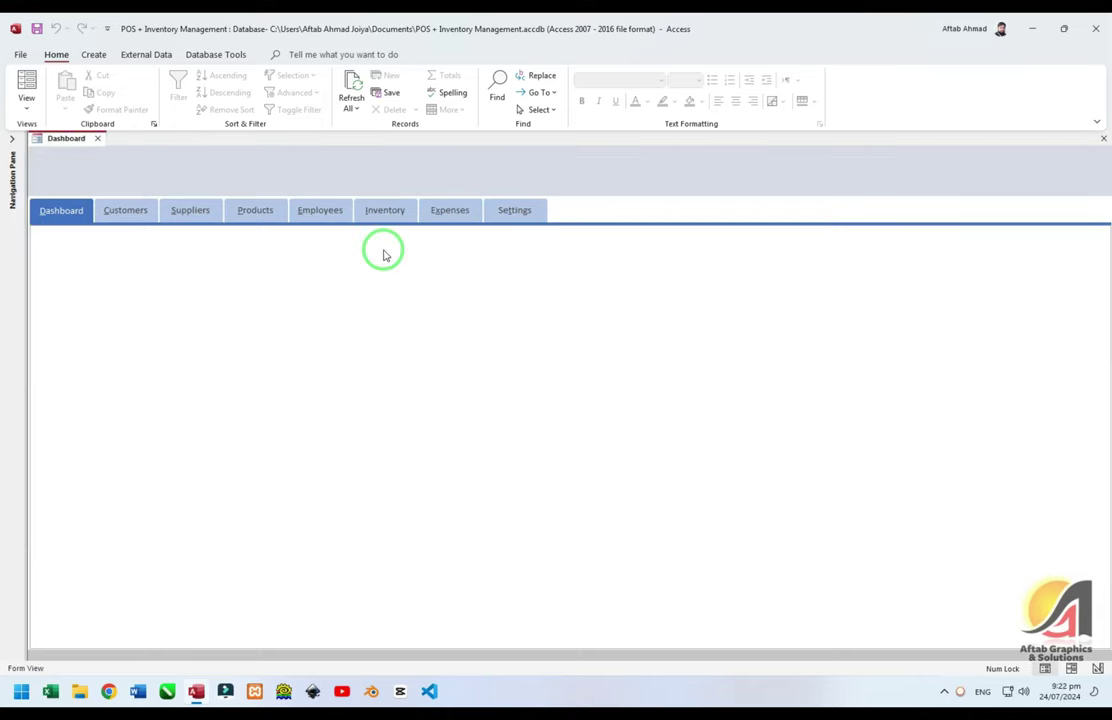
click(135, 211)
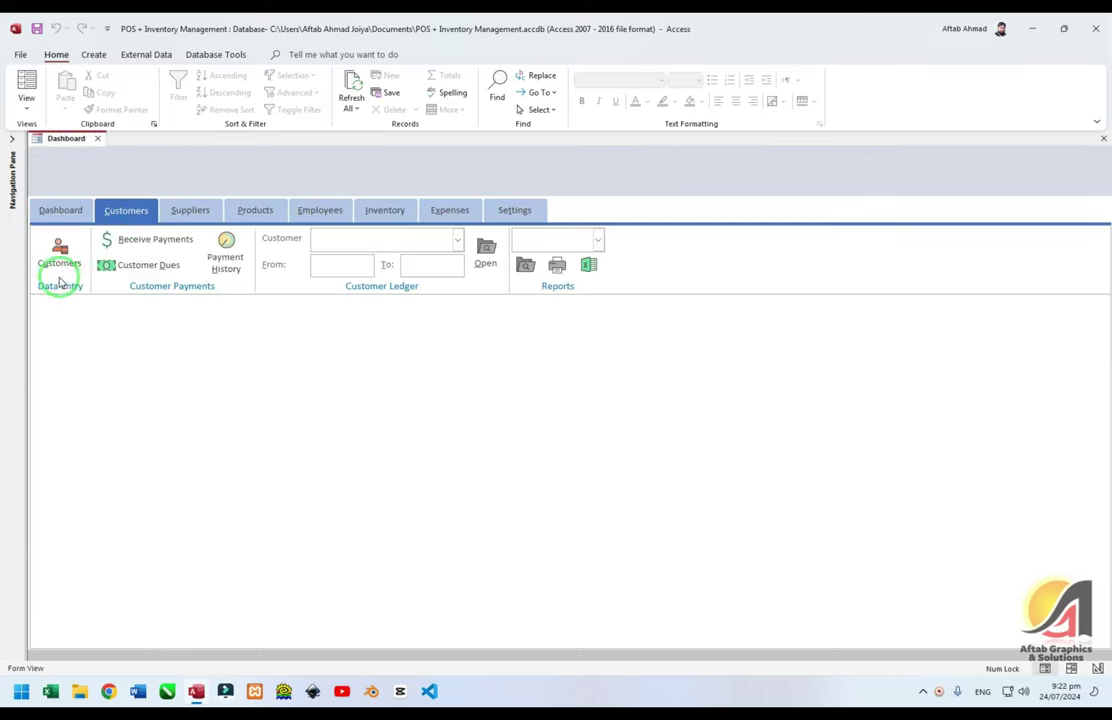
click(59, 255)
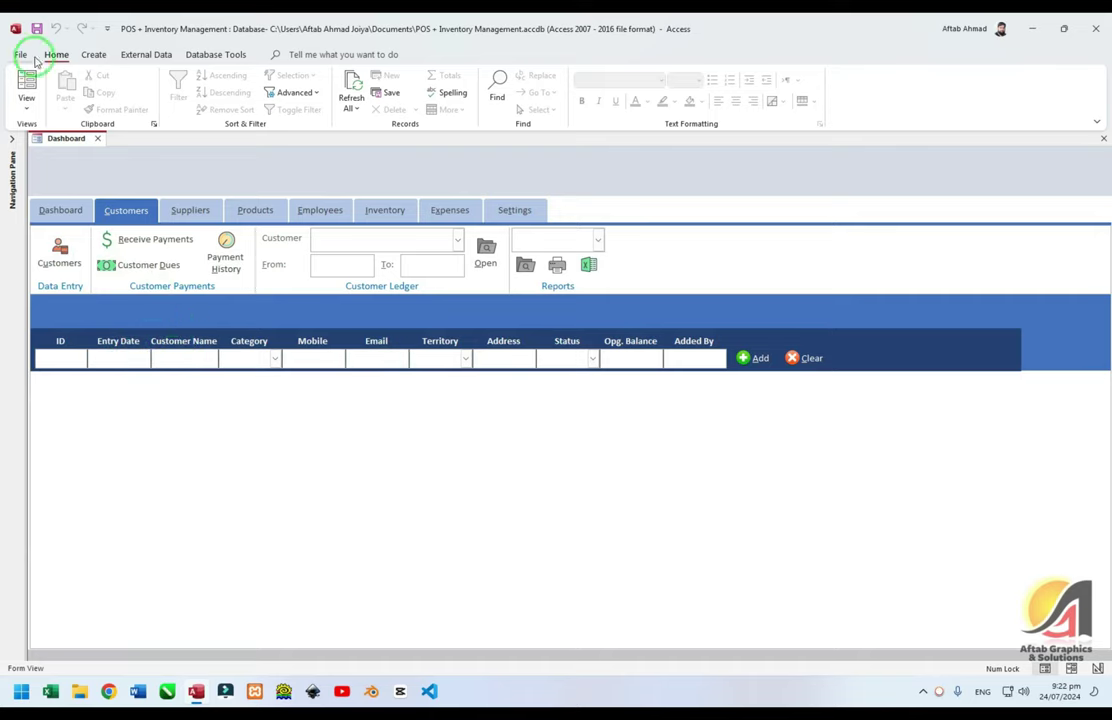
double_click(57, 55)
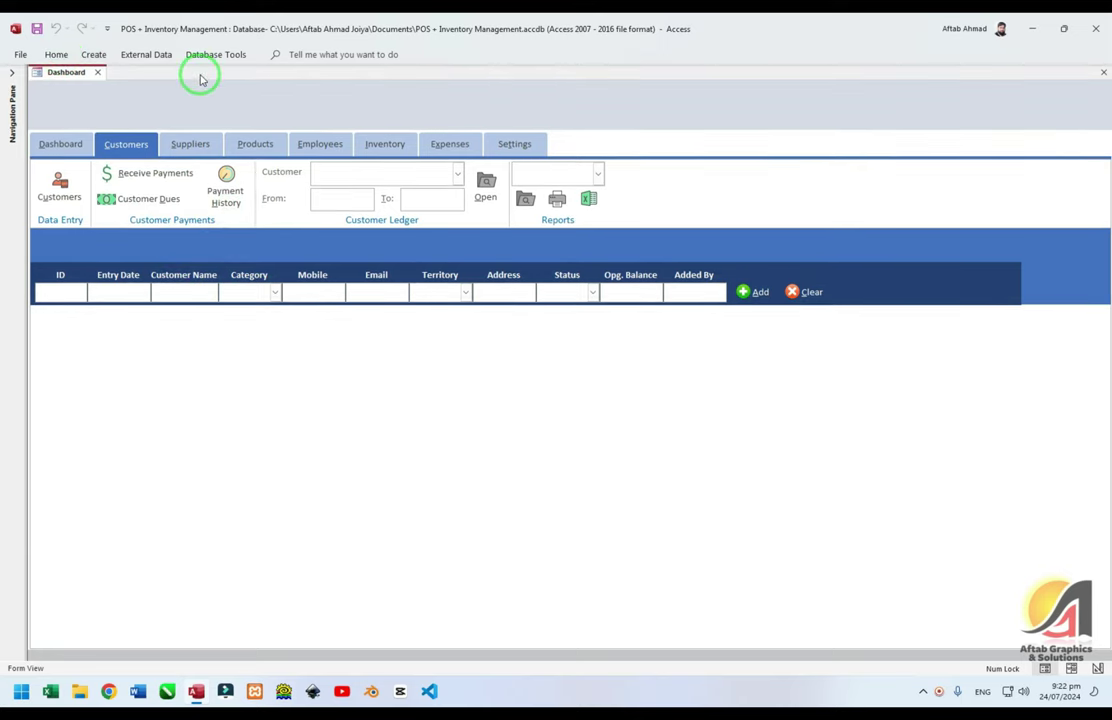
Open the Dashboard in Design View and set the form's Pop Up and Modal to Yes
right_click(73, 80)
click(112, 181)
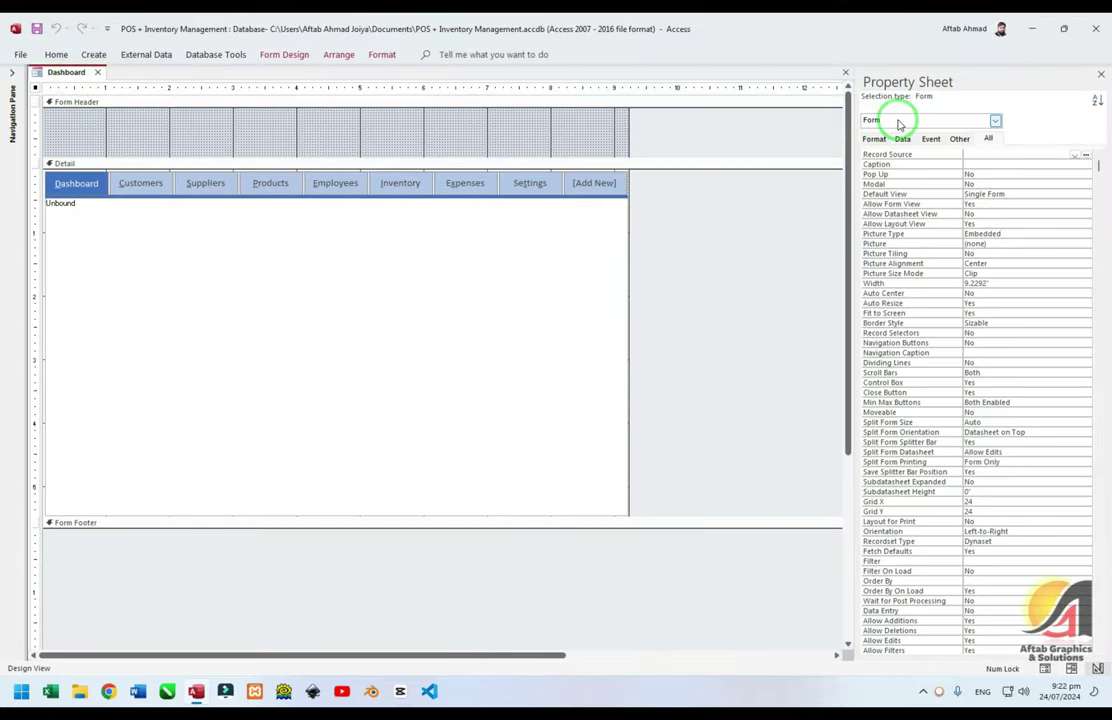
click(926, 121)
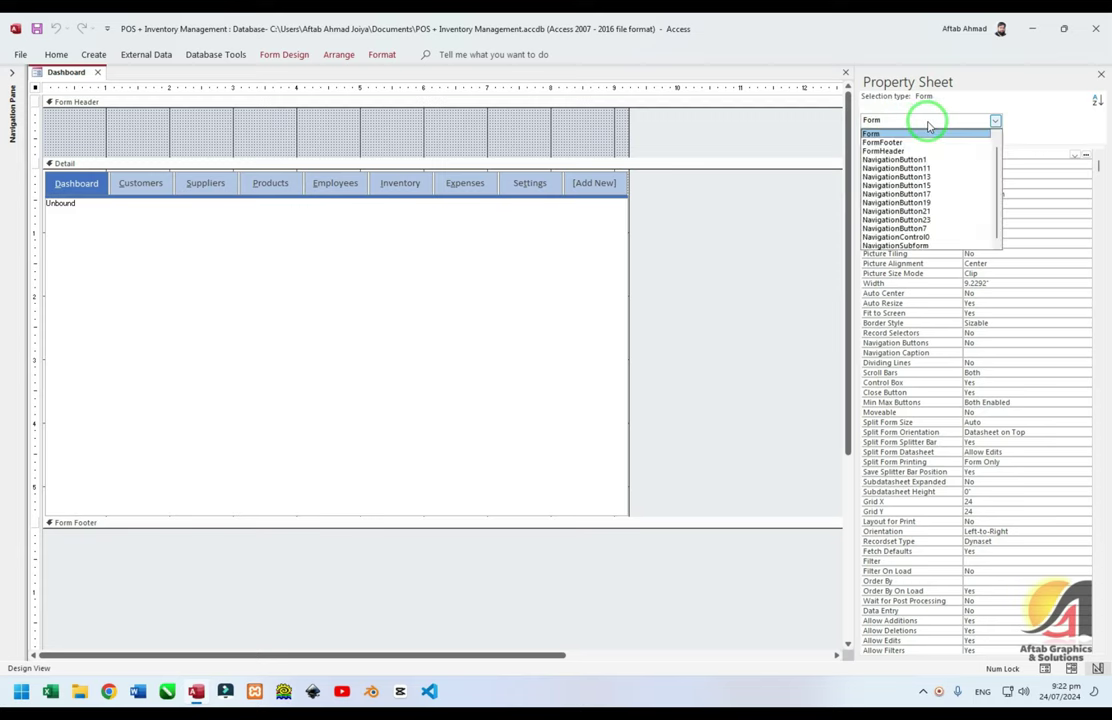
click(928, 126)
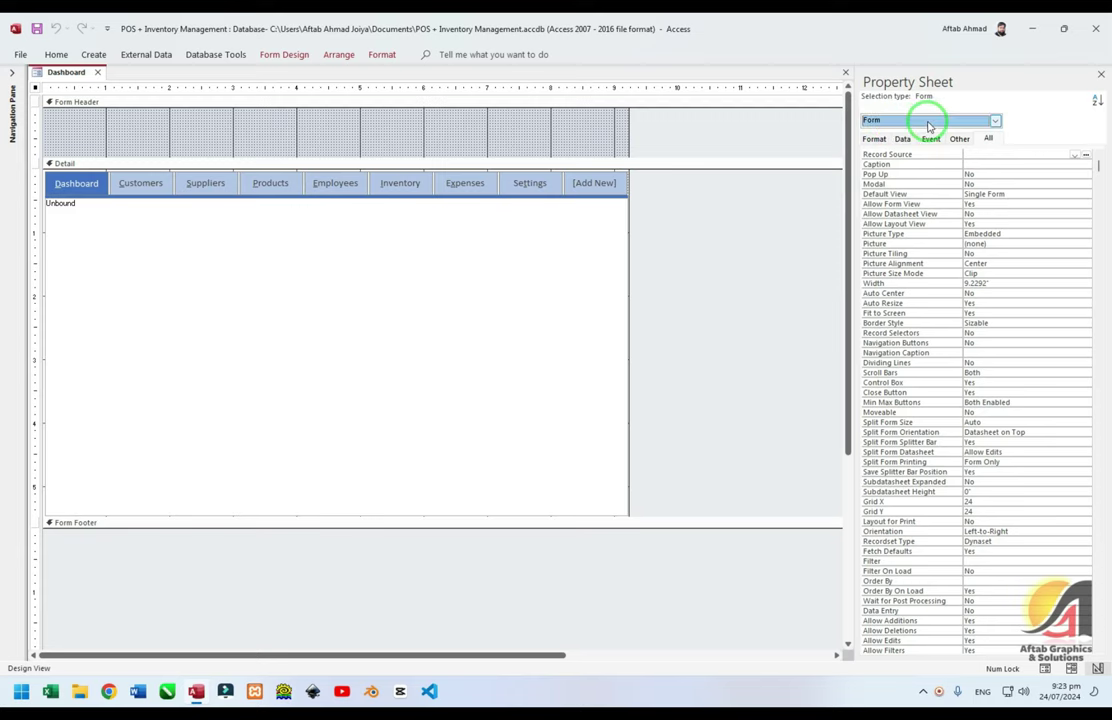
click(902, 176)
double_click(902, 176)
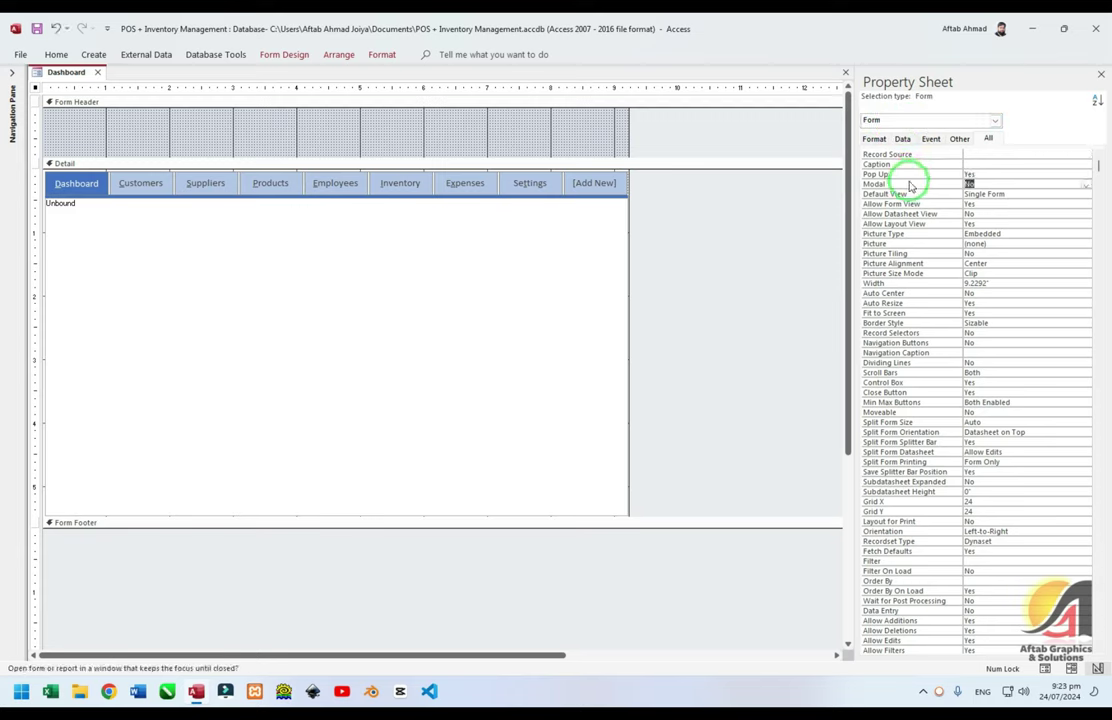
double_click(910, 186)
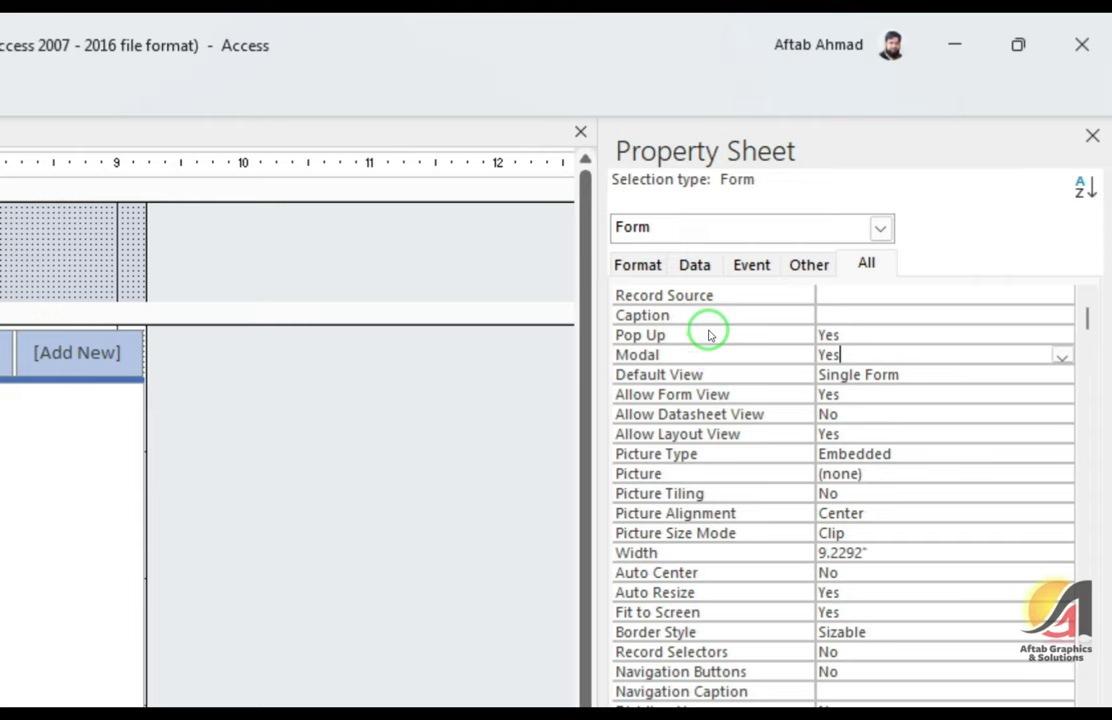
click(709, 335)
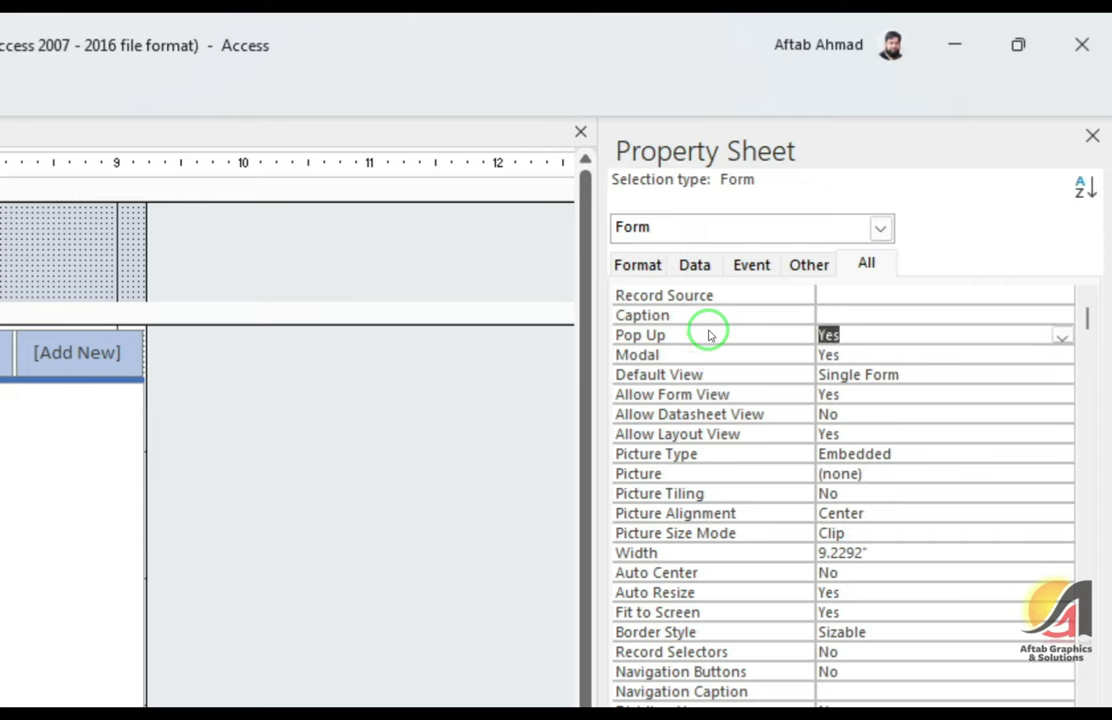
click(708, 354)
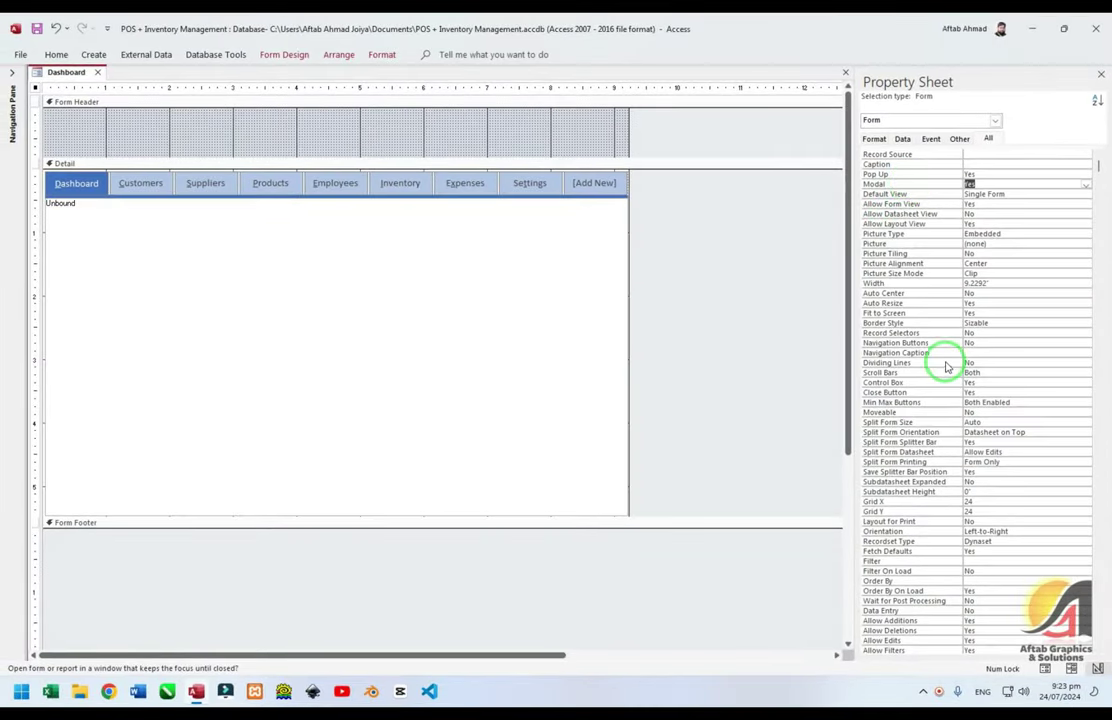
Set Scroll Bars to Neither, Control Box and Close Button to No, Min Max Buttons to None
click(951, 376)
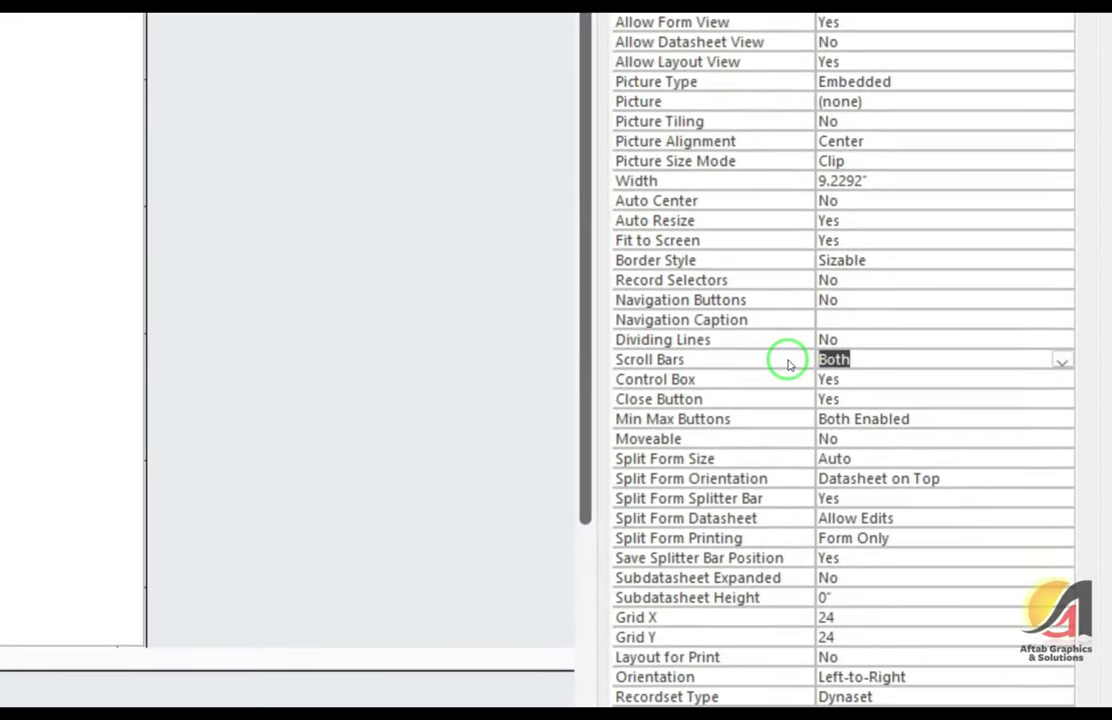
text(n)
key(Return)
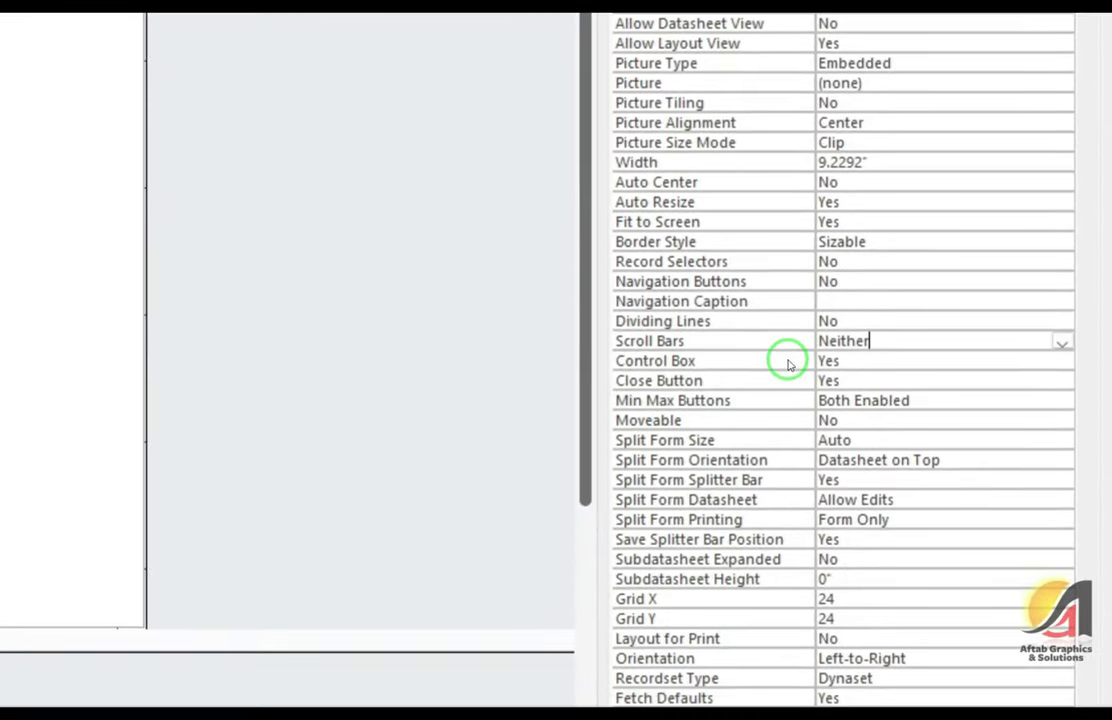
text(no)
key(Return)
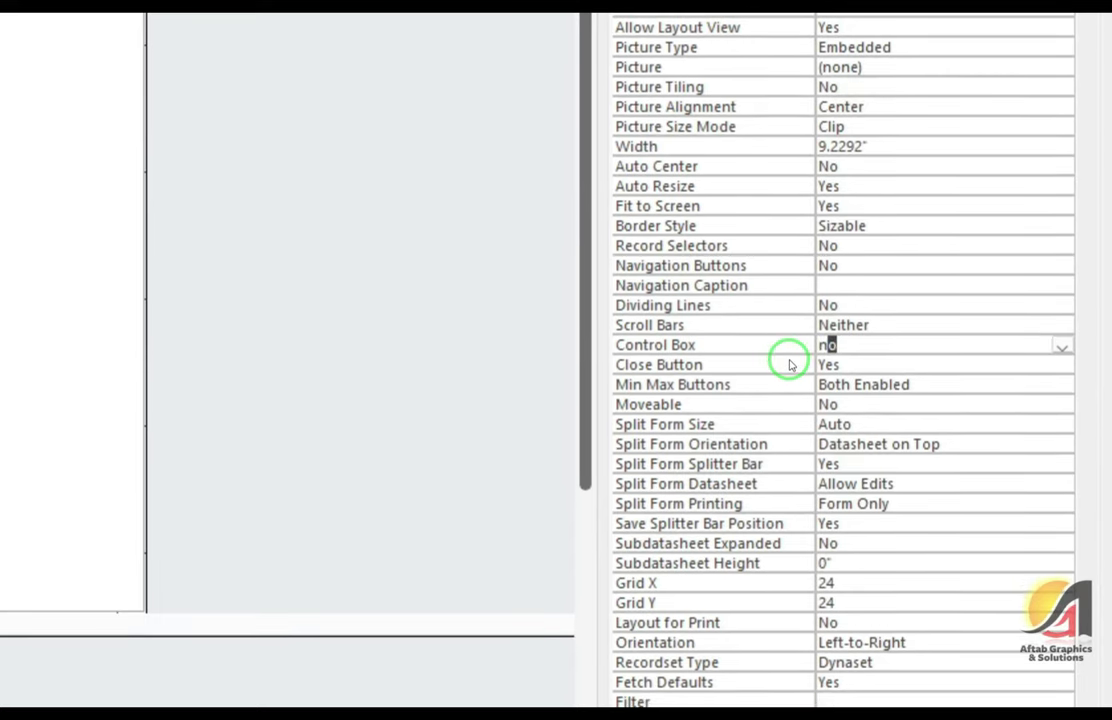
text(no)
key(Return)
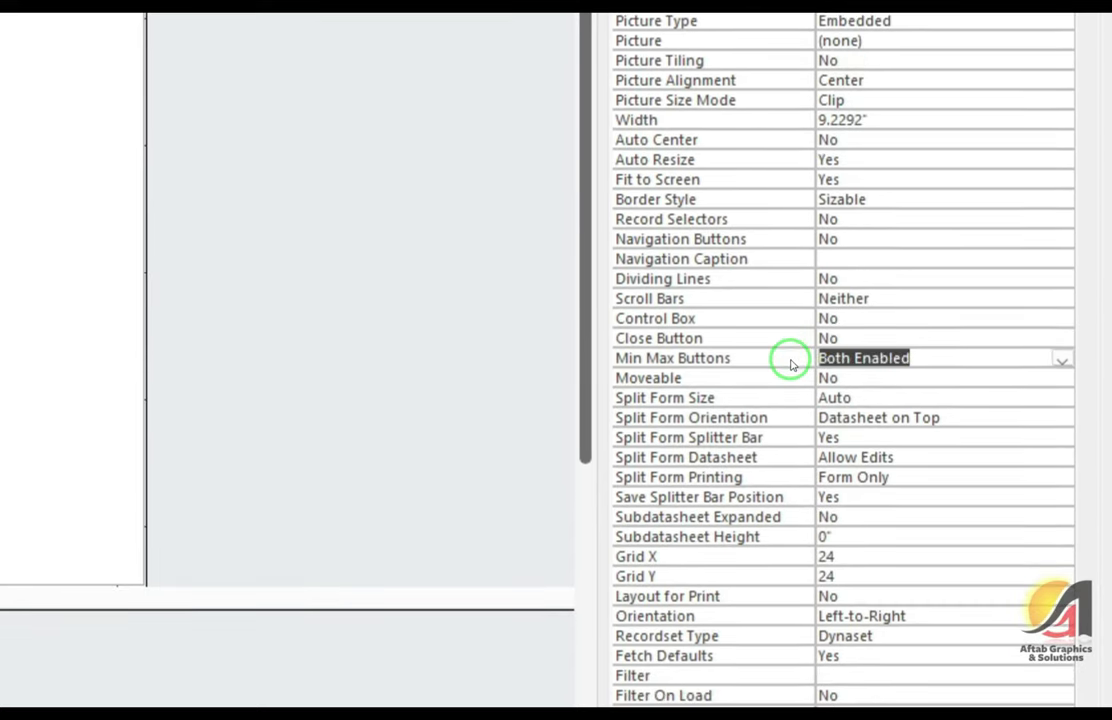
text(none)
key(Return)
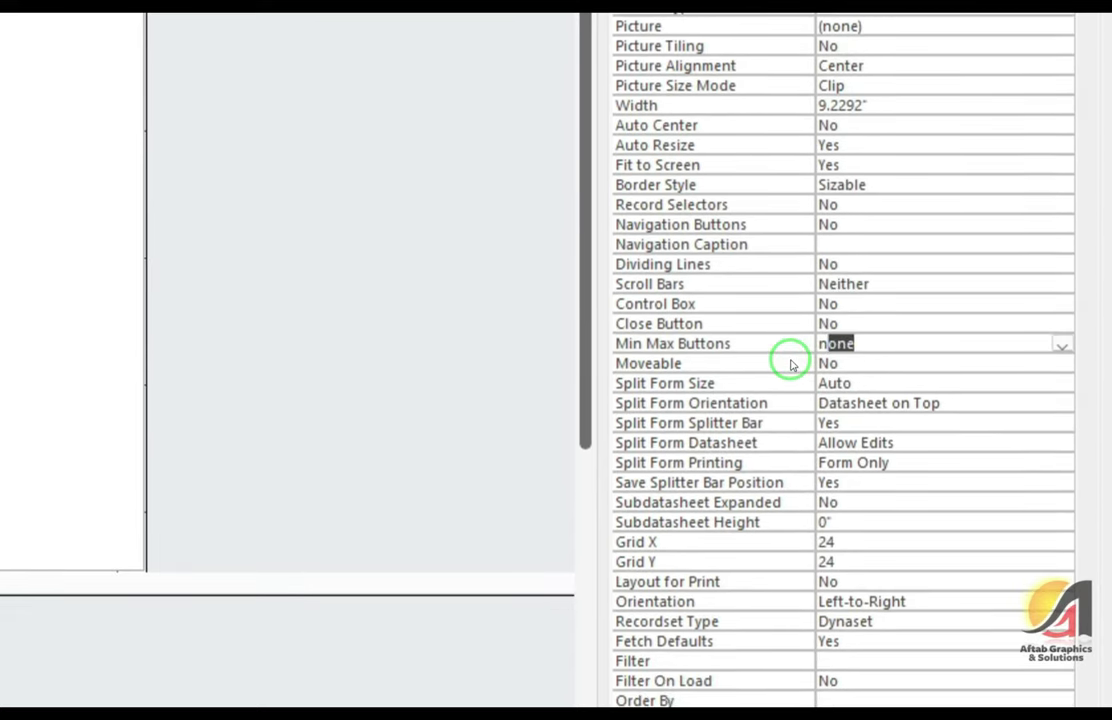
Set the Dashboard form's Auto Center property to Yes
scroll(790, 365, up, 5)
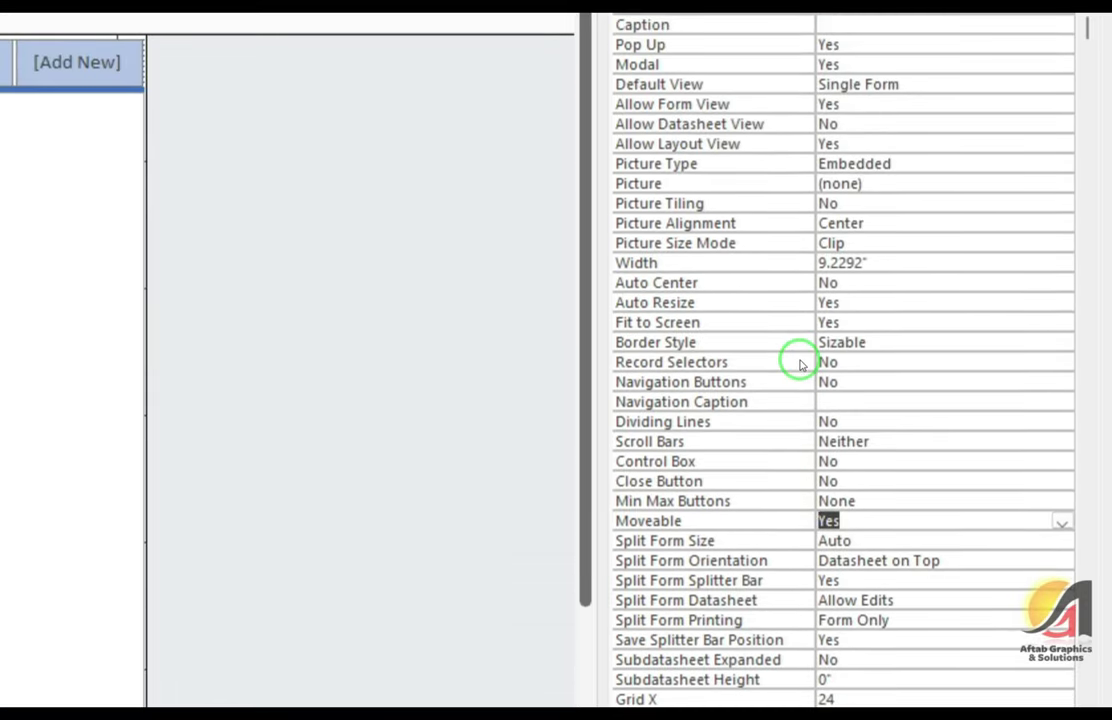
scroll(800, 365, up, 2)
click(800, 365)
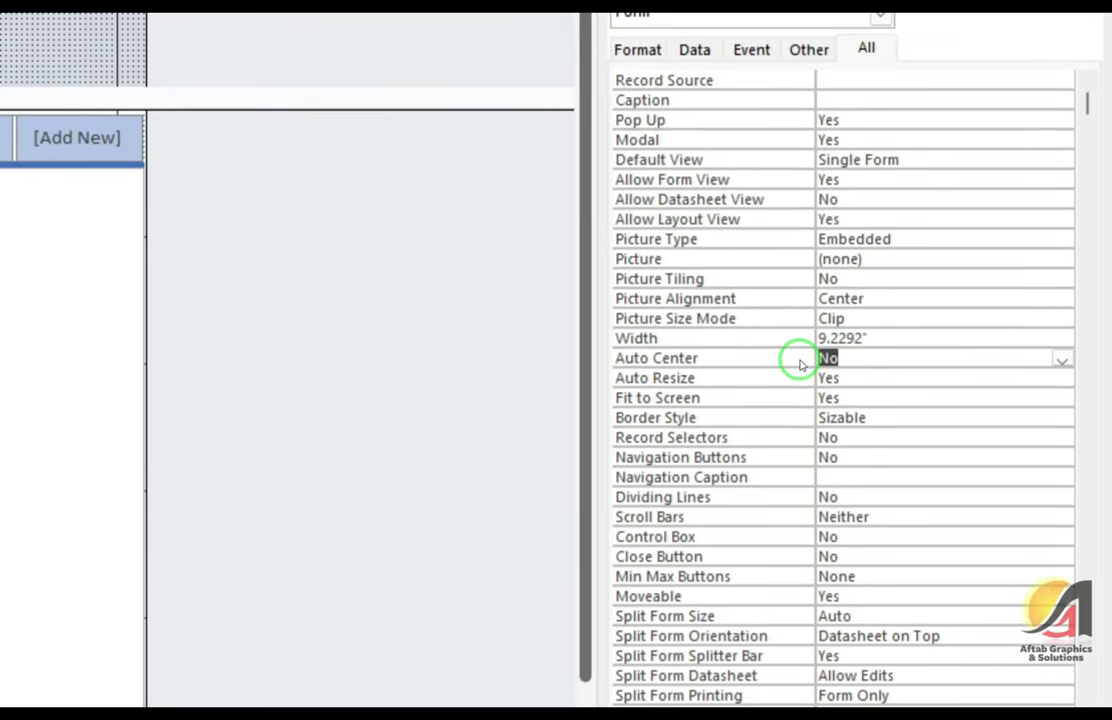
double_click(800, 360)
click(800, 342)
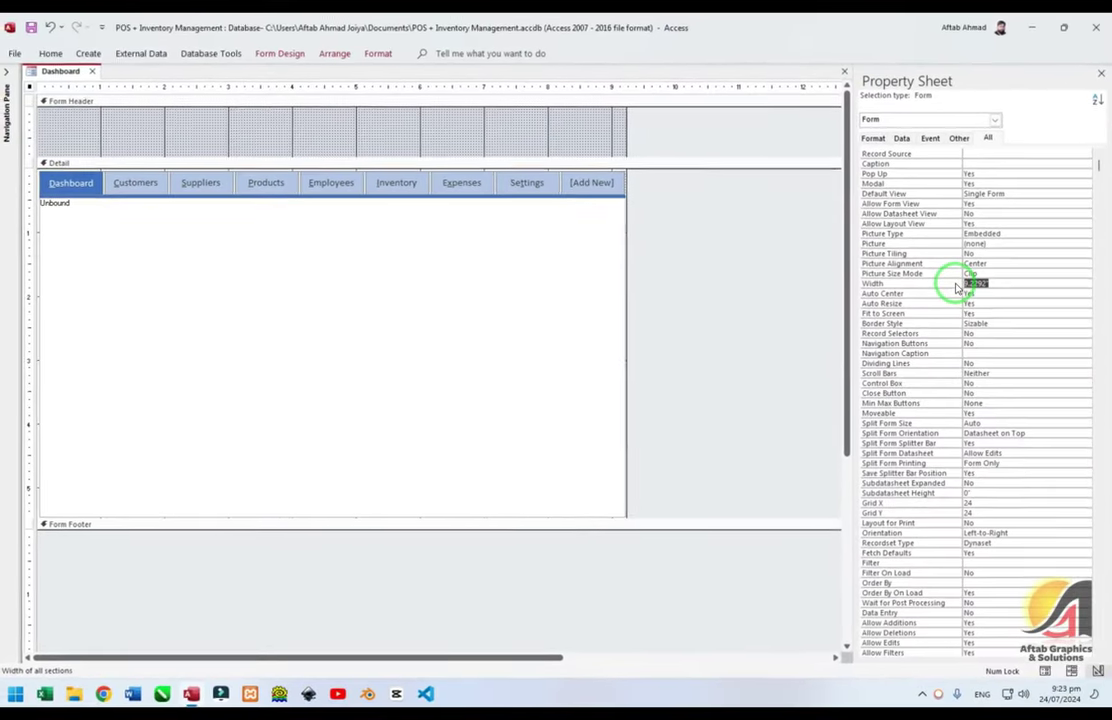
Change the Dashboard form's Cycle property from All Records to Current Record
scroll(800, 365, down, 10)
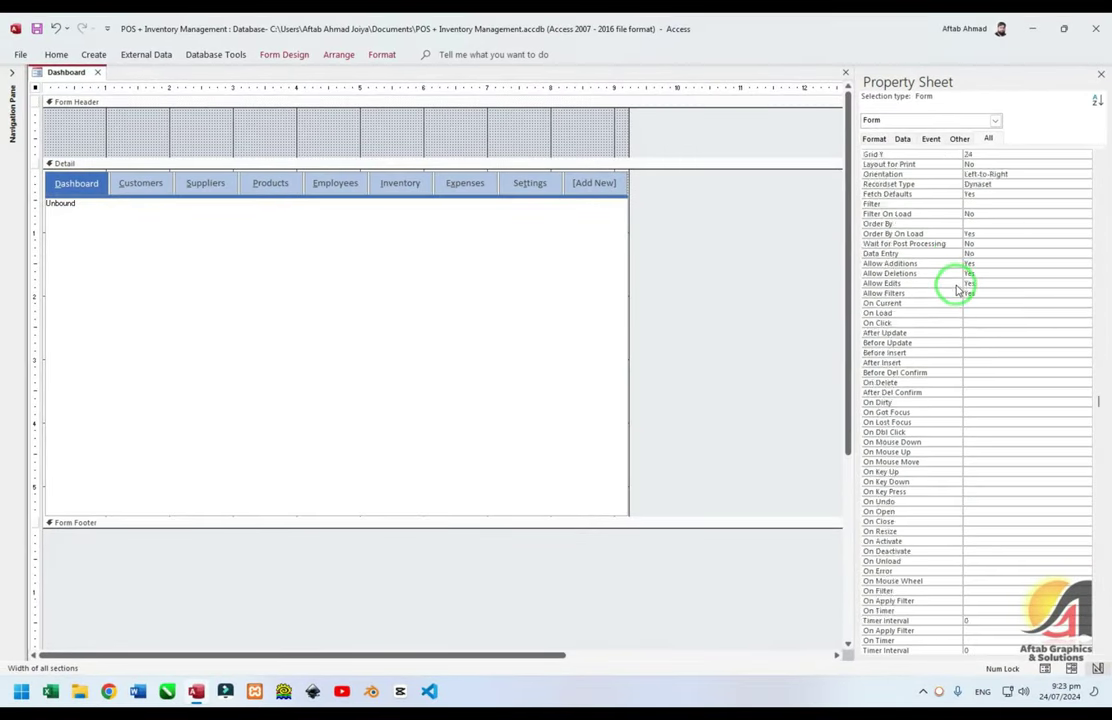
scroll(957, 290, down, 10)
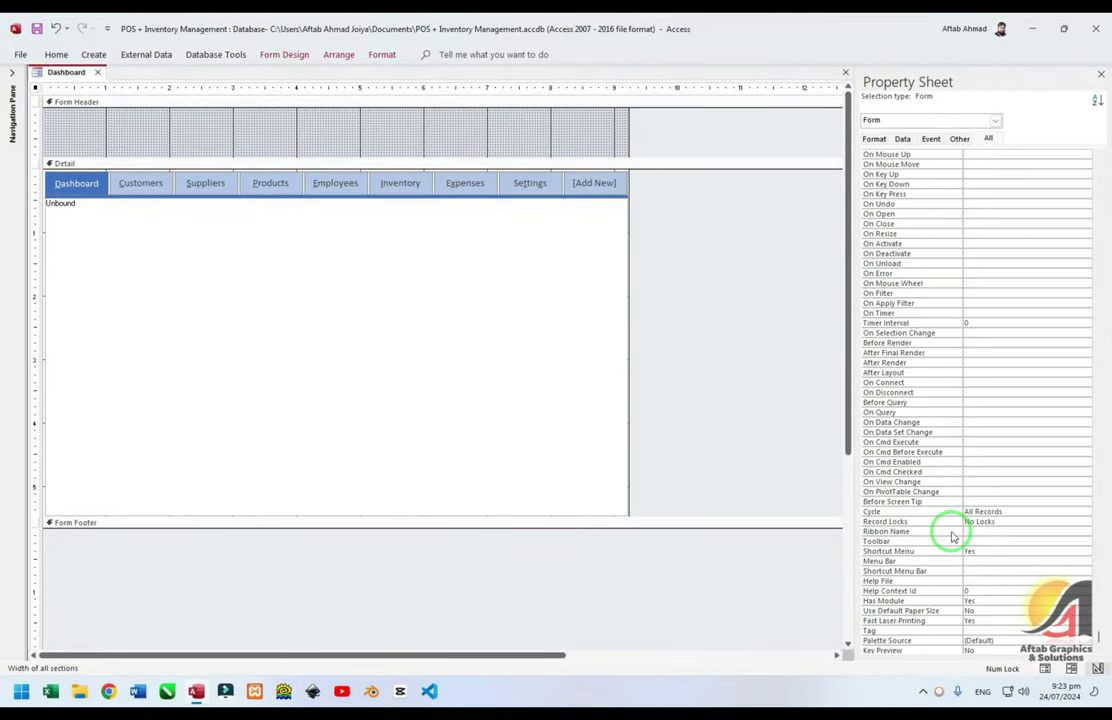
click(941, 513)
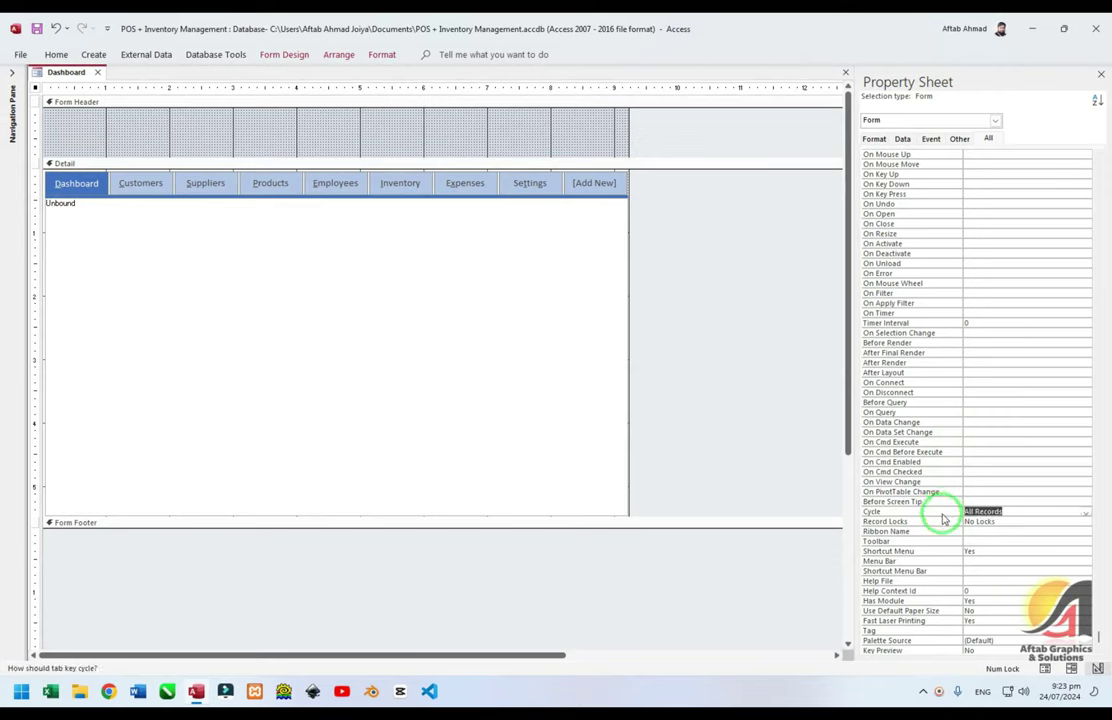
double_click(941, 519)
scroll(943, 519, up, 10)
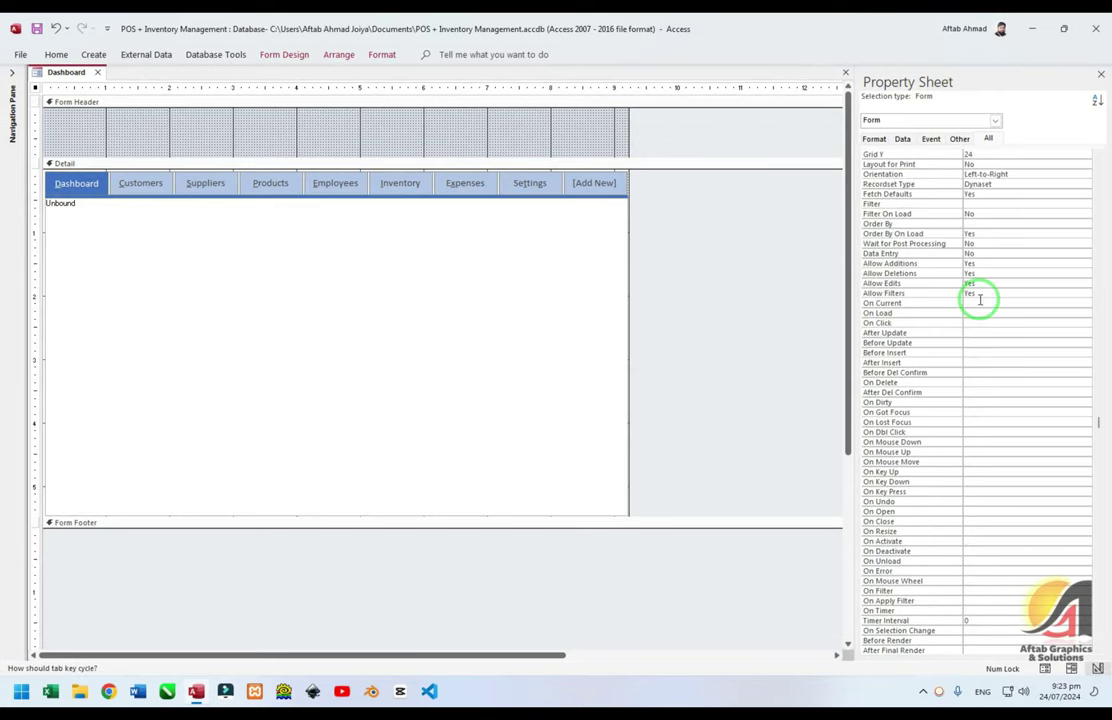
Set the form's Allow Deletions property to No
click(933, 264)
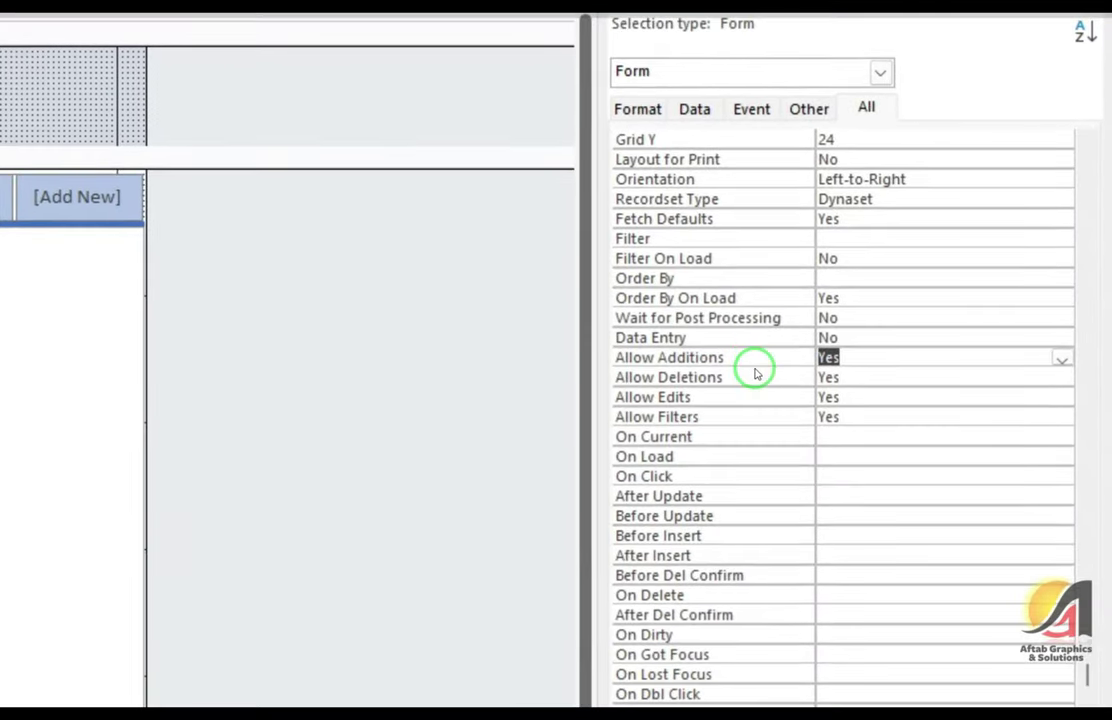
click(755, 365)
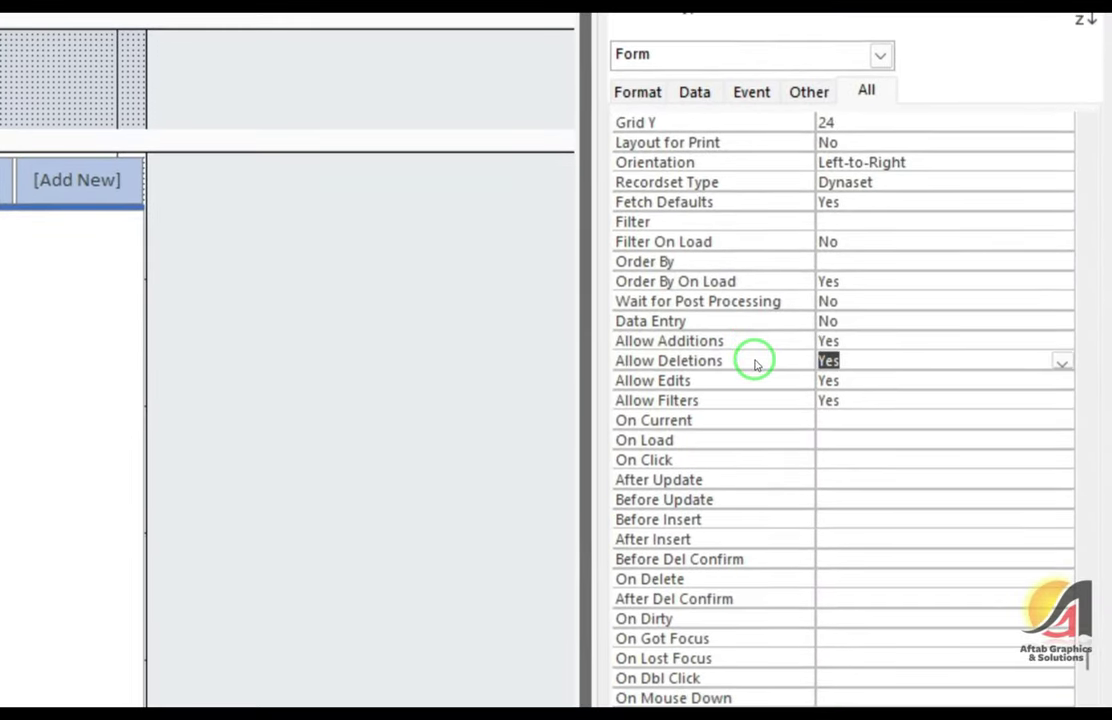
text(No)
scroll(755, 365, up, 7)
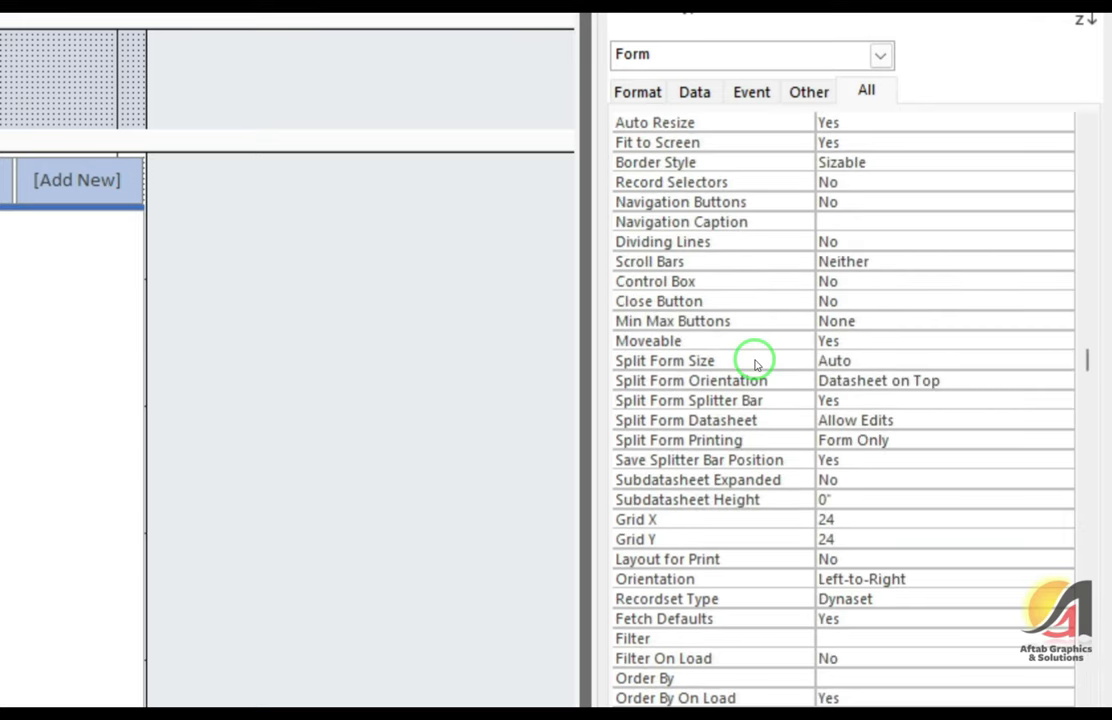
scroll(755, 365, up, 5)
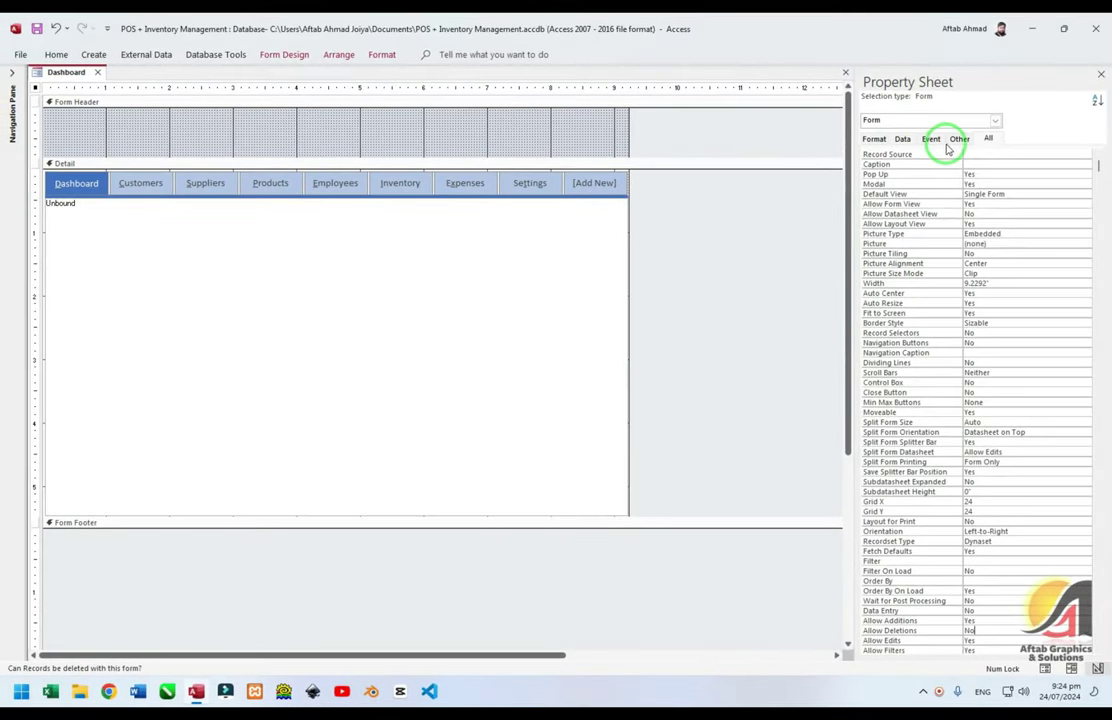
Select the On Load row on the Event tab and widen the Property Sheet
click(931, 138)
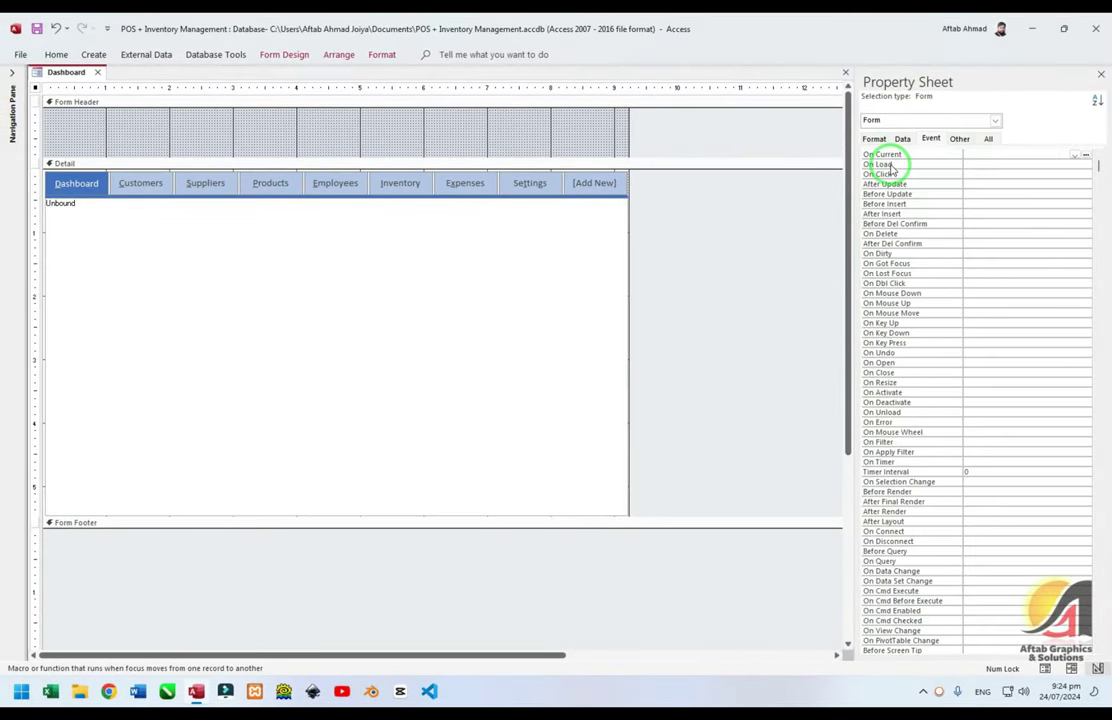
click(903, 164)
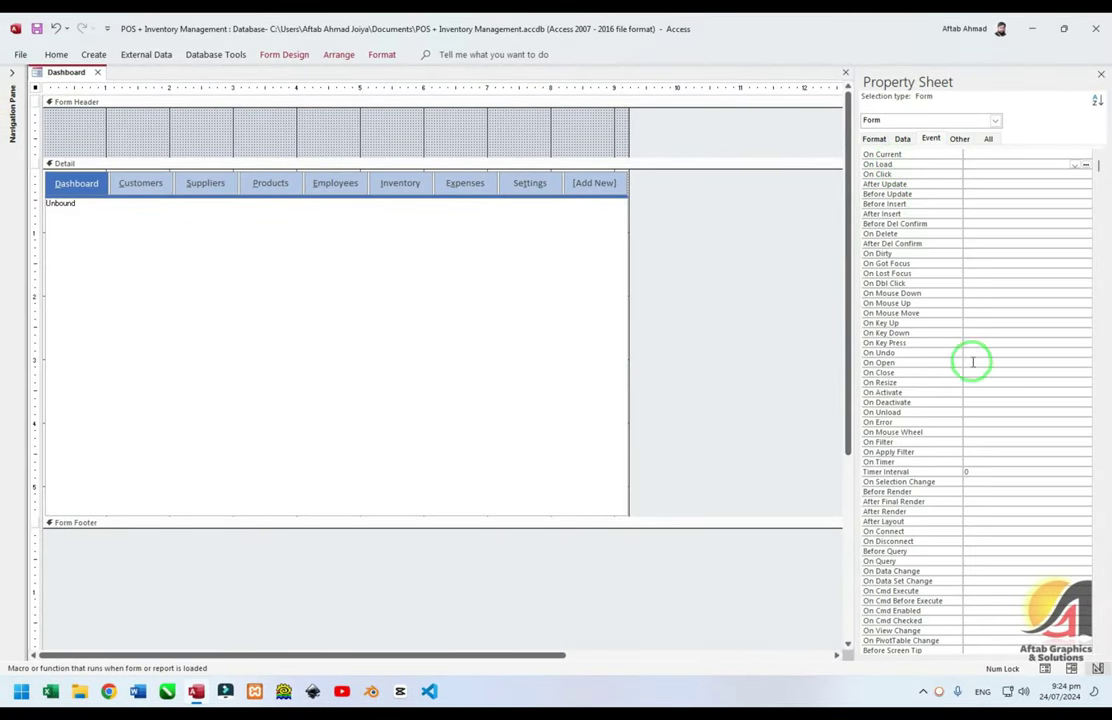
scroll(947, 290, down, 1)
scroll(947, 265, up, 1)
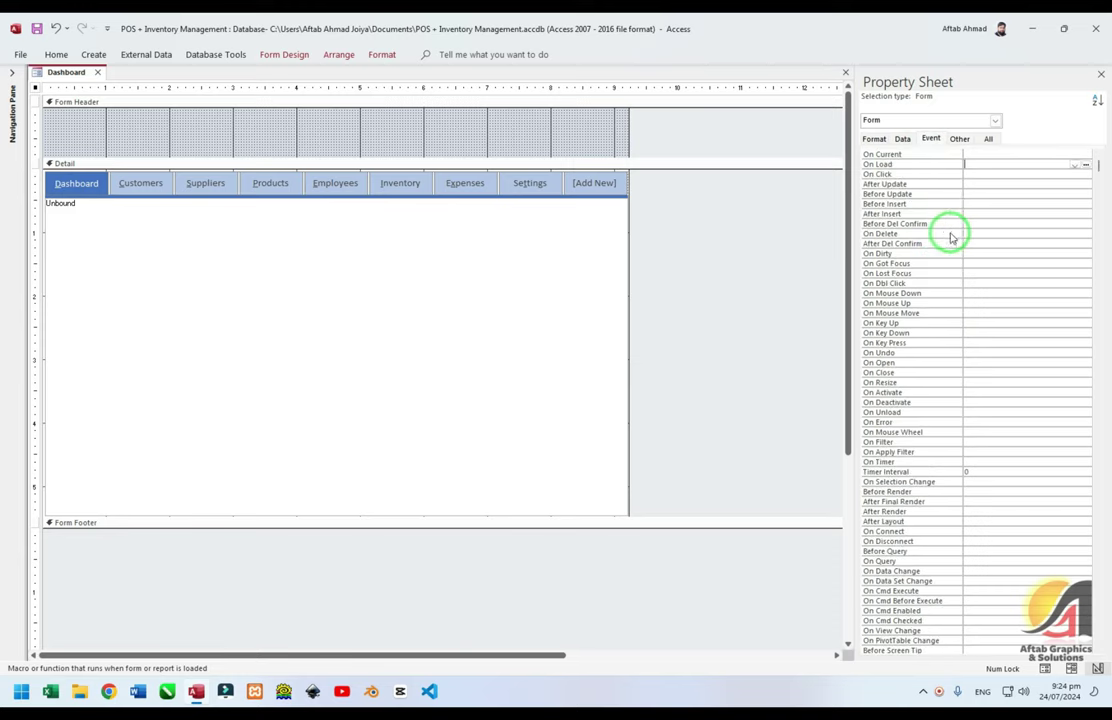
drag(848, 240, 822, 240)
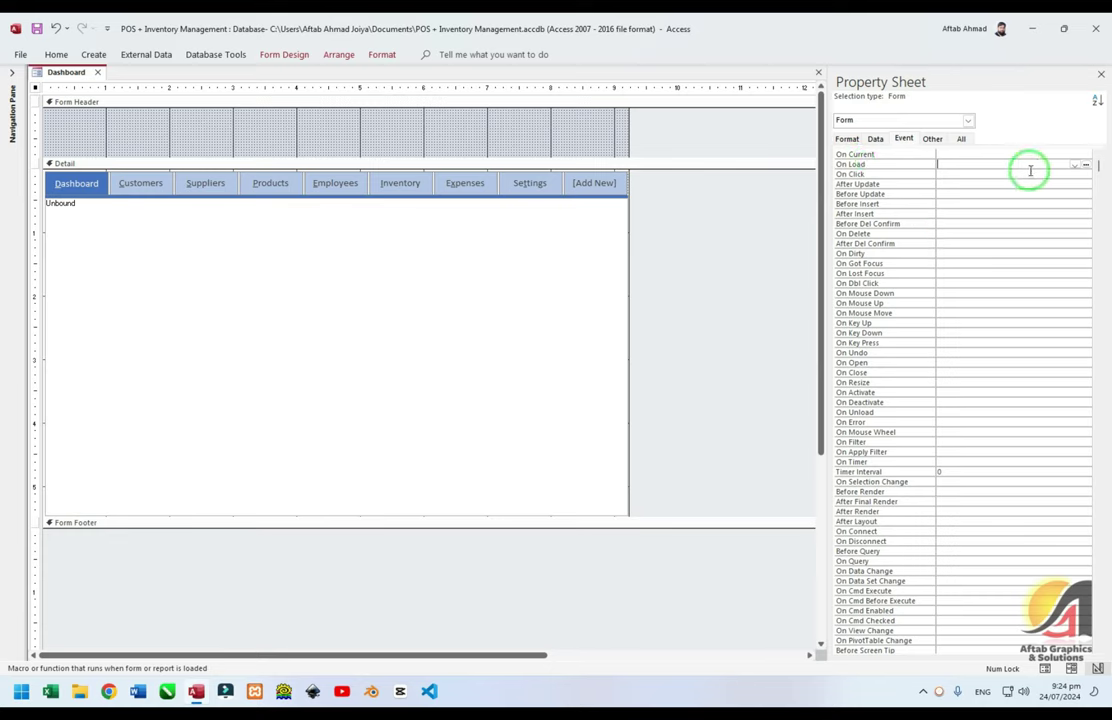
Create the On Load event handler with the Code Builder
click(1086, 164)
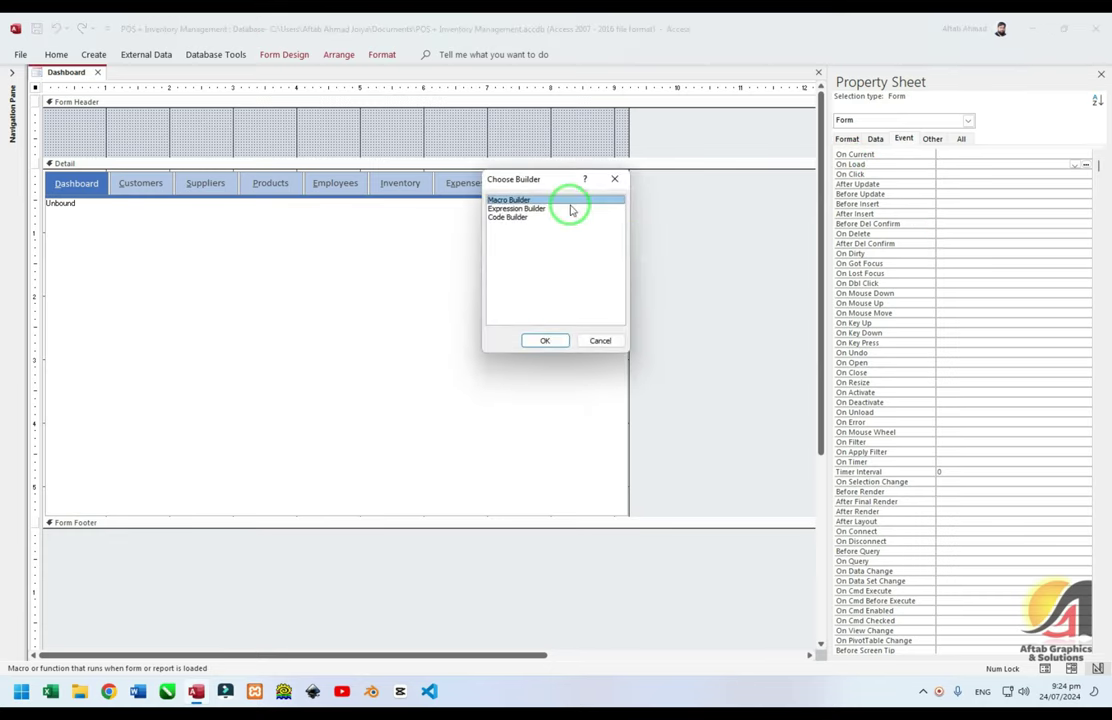
drag(524, 181, 561, 131)
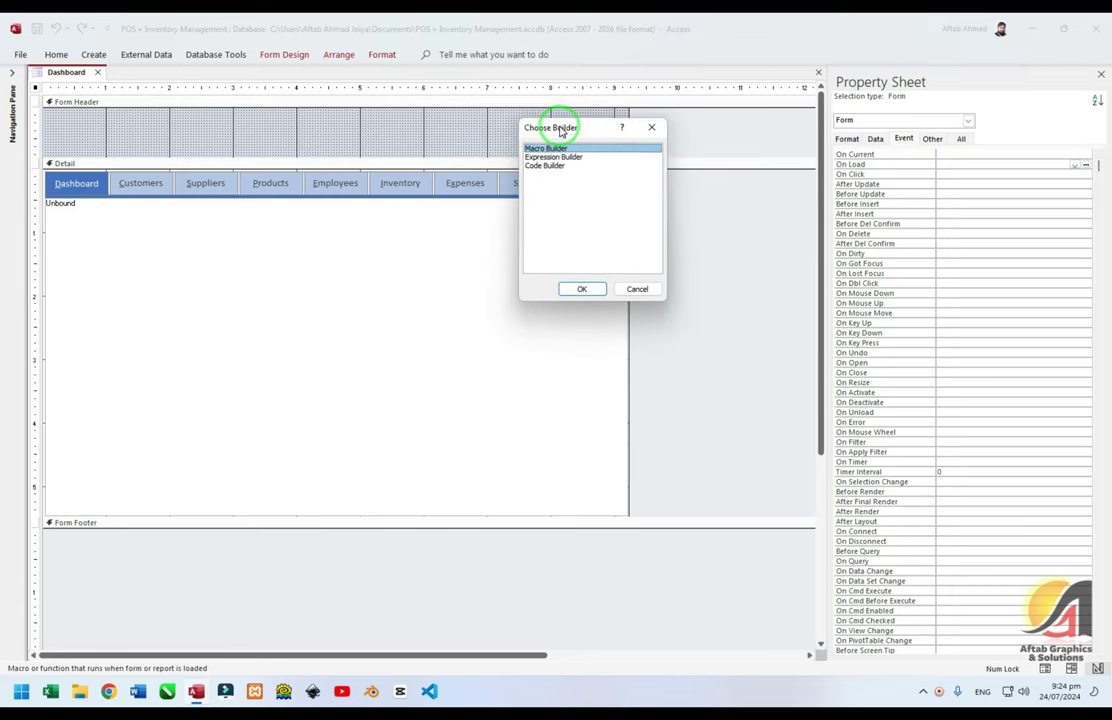
click(567, 158)
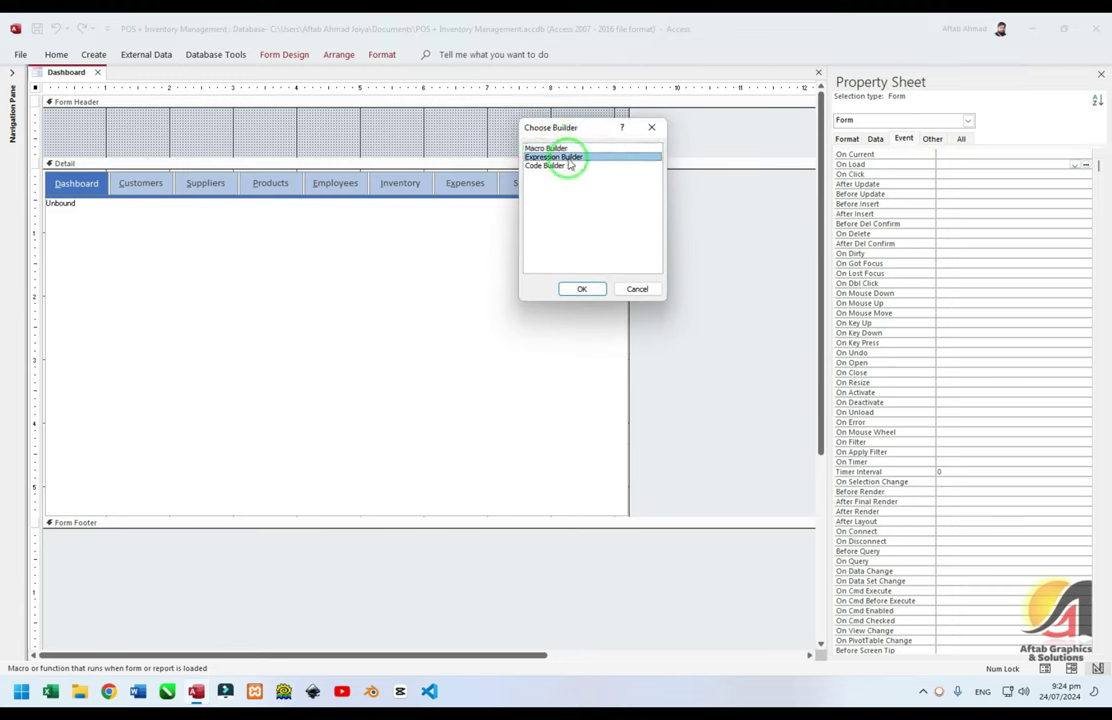
click(571, 166)
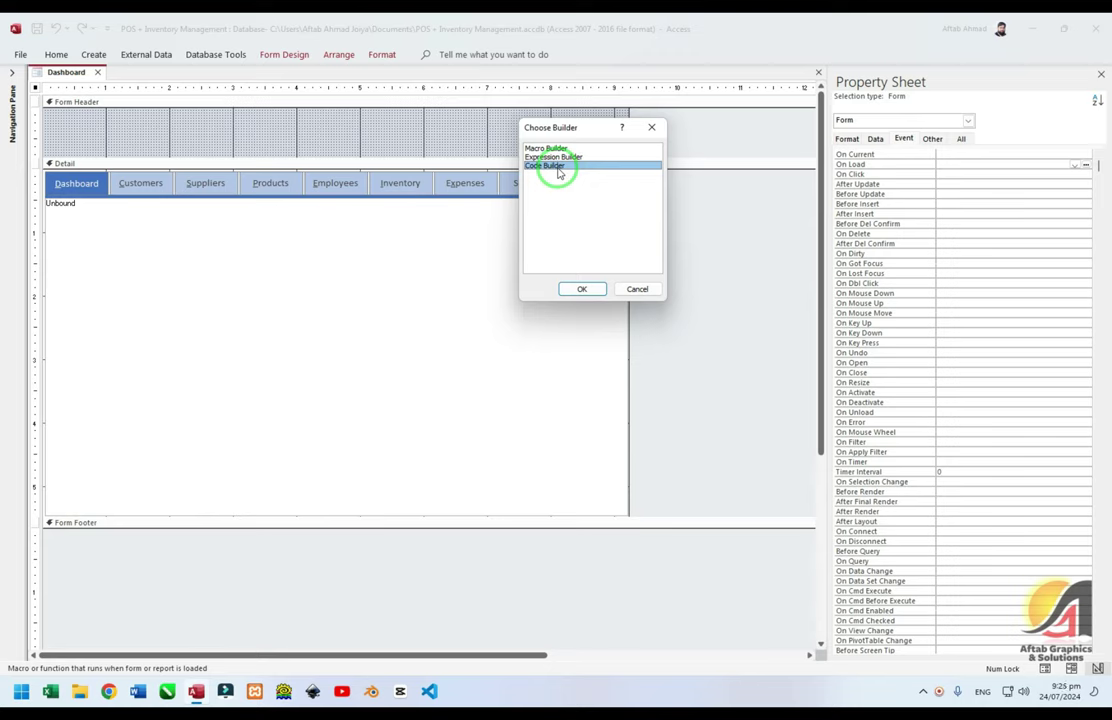
click(557, 158)
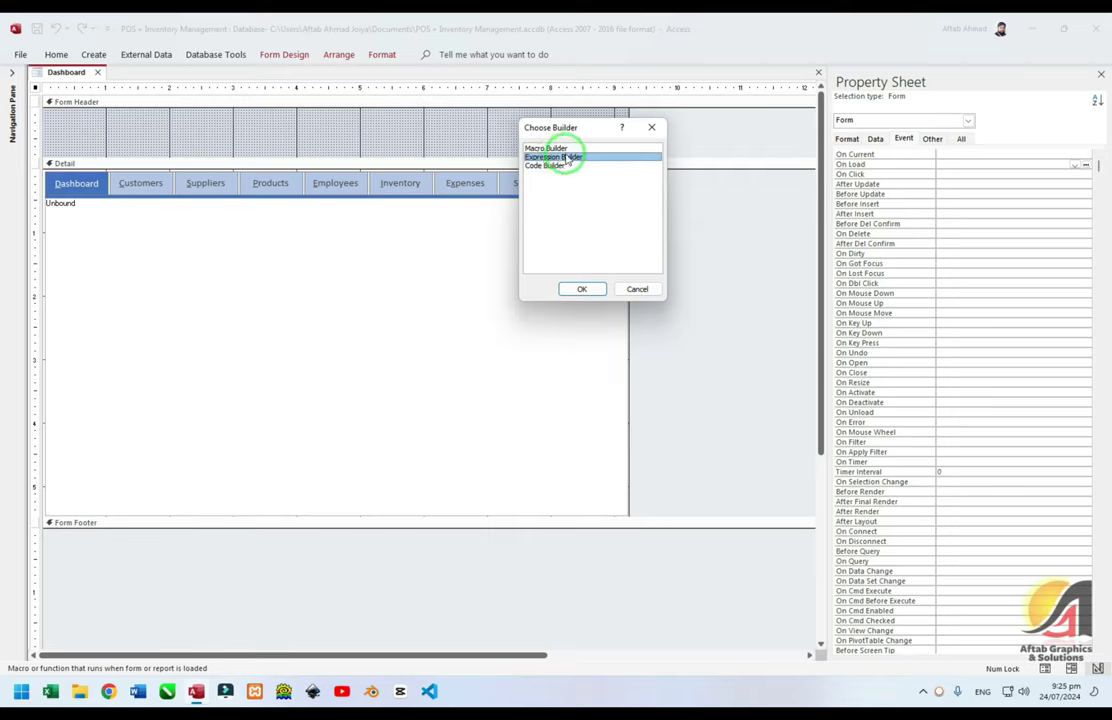
click(553, 149)
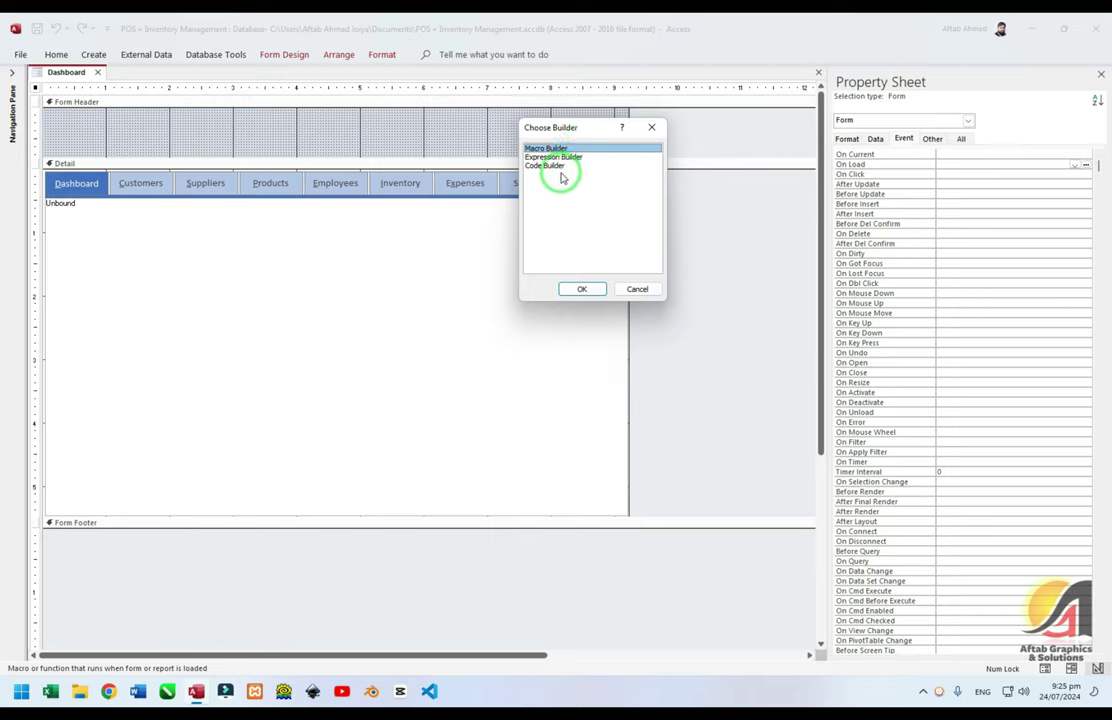
click(556, 165)
click(579, 286)
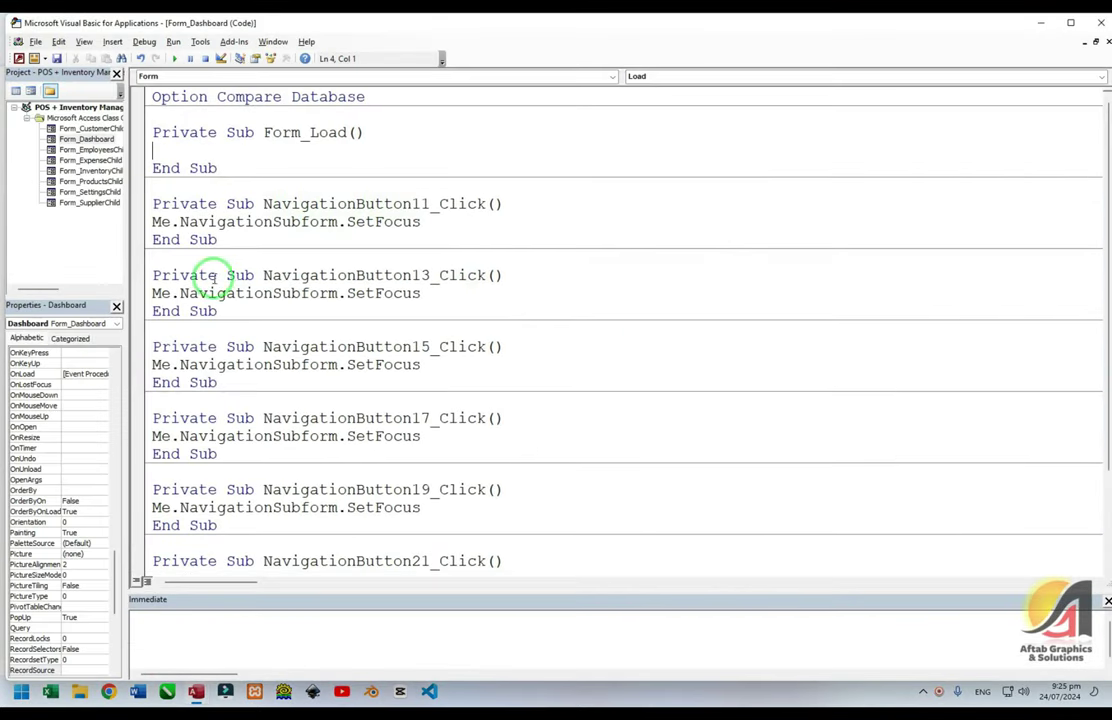
Write DoCmd.Maximize inside the Form_Load procedure
click(222, 155)
text(Docm)
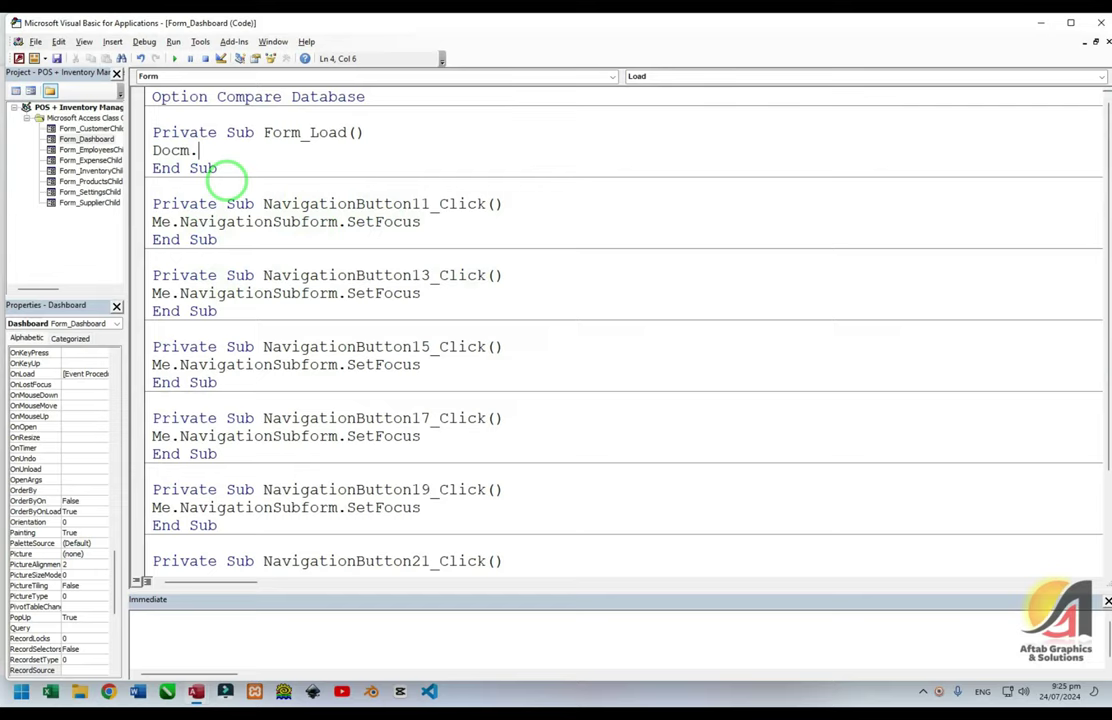
text(d.ma)
key(space)
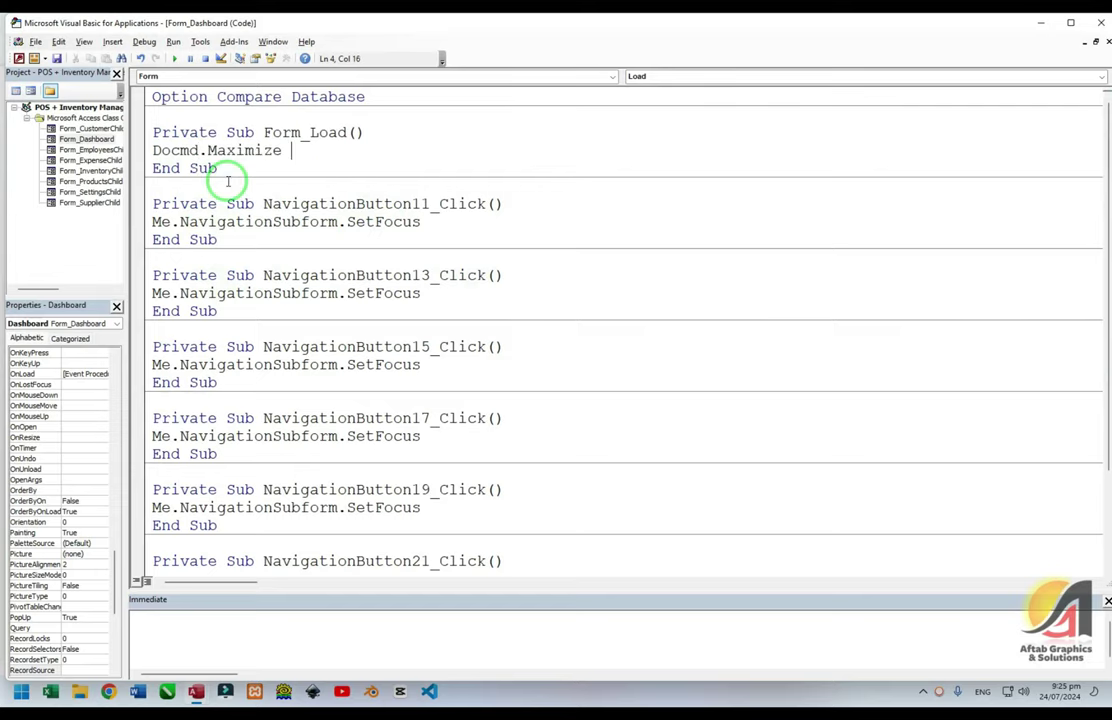
click(223, 179)
click(241, 150)
click(298, 150)
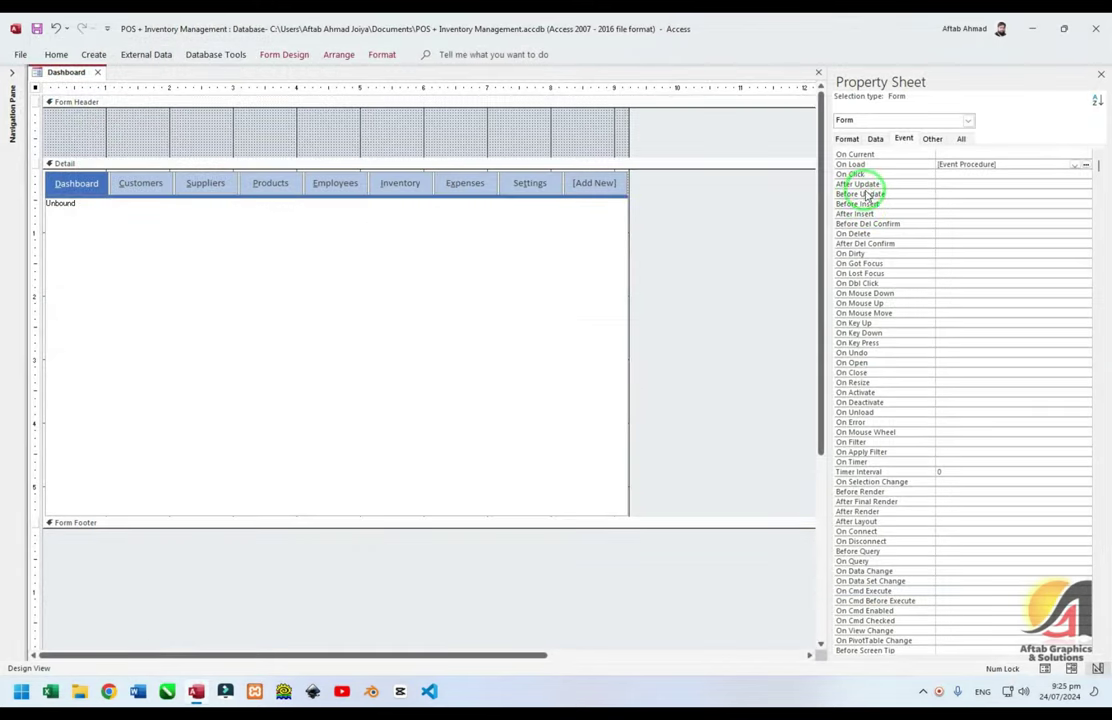
Change the Dashboard's Border Style from Sizable to None and run it in Form View
click(872, 164)
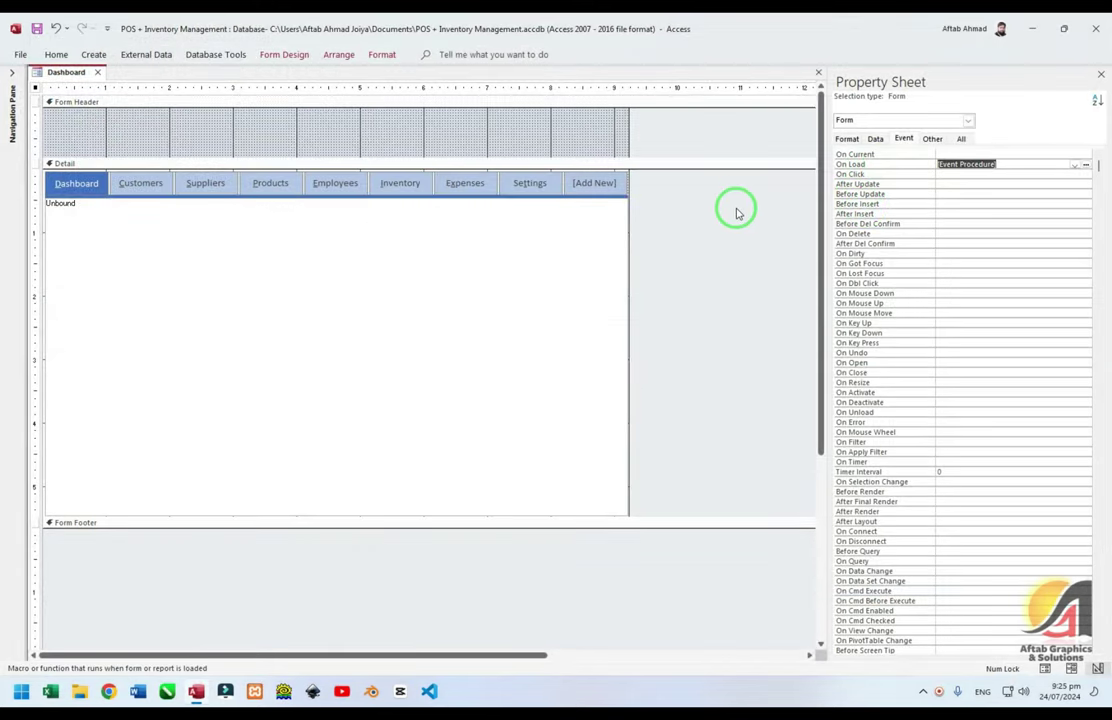
click(961, 140)
scroll(938, 232, up, 20)
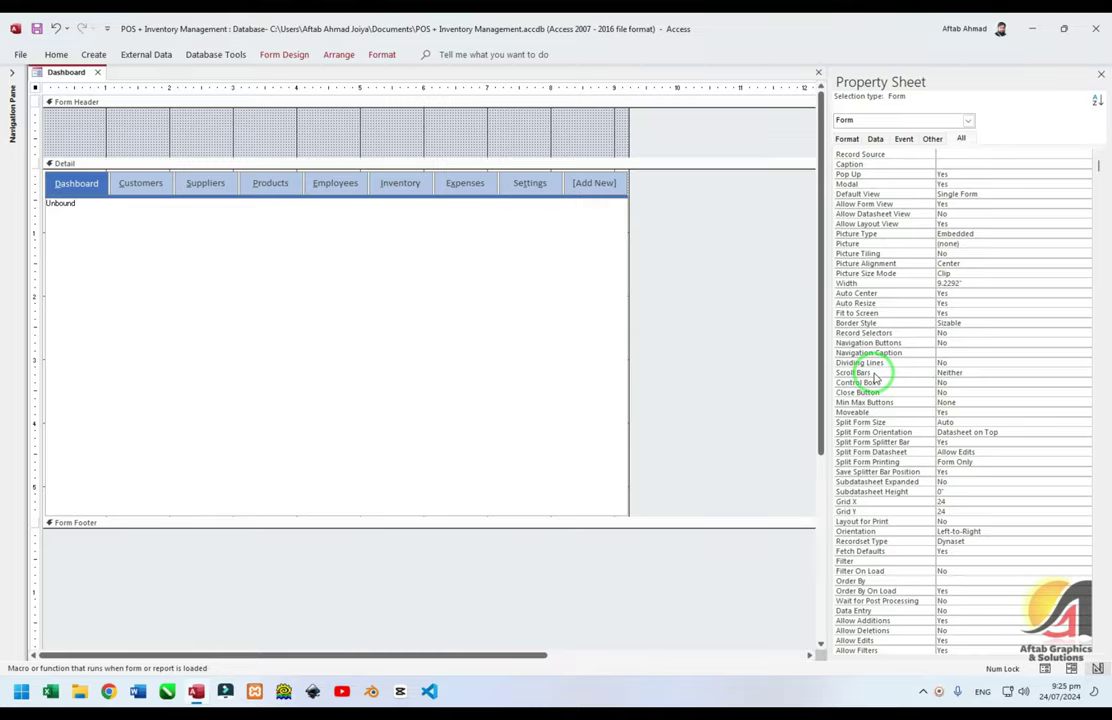
click(876, 324)
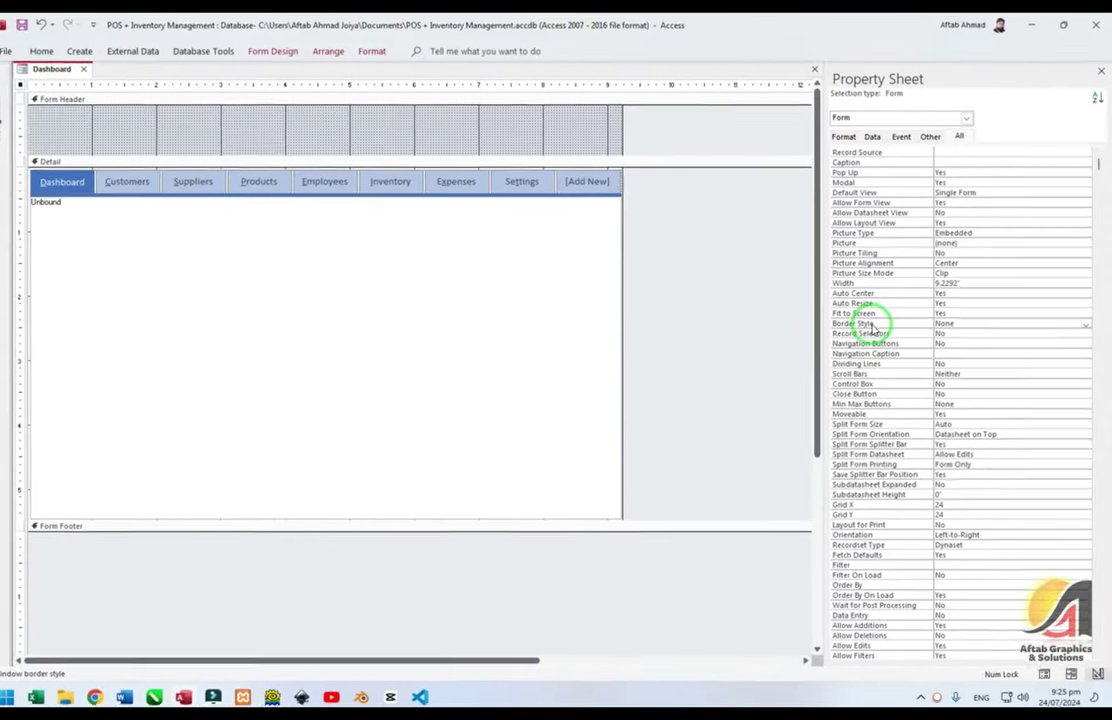
click(772, 316)
key(F5)
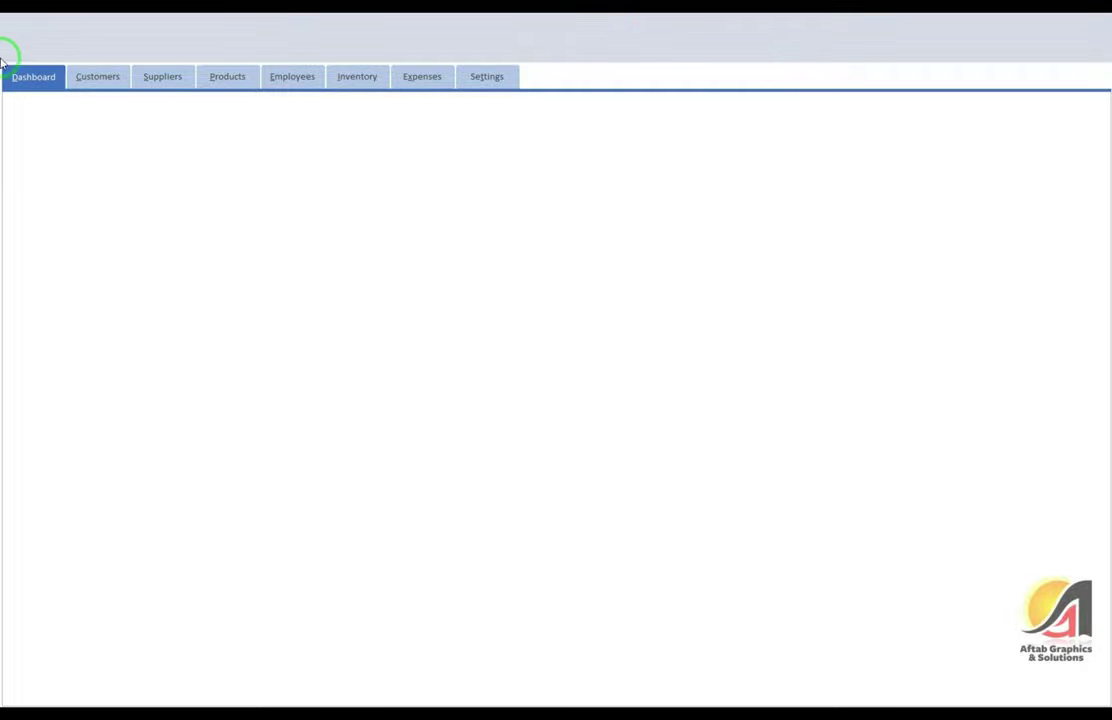
Open the Customers entry screen from the dashboard, tab through its fields, then close the Dashboard
click(88, 76)
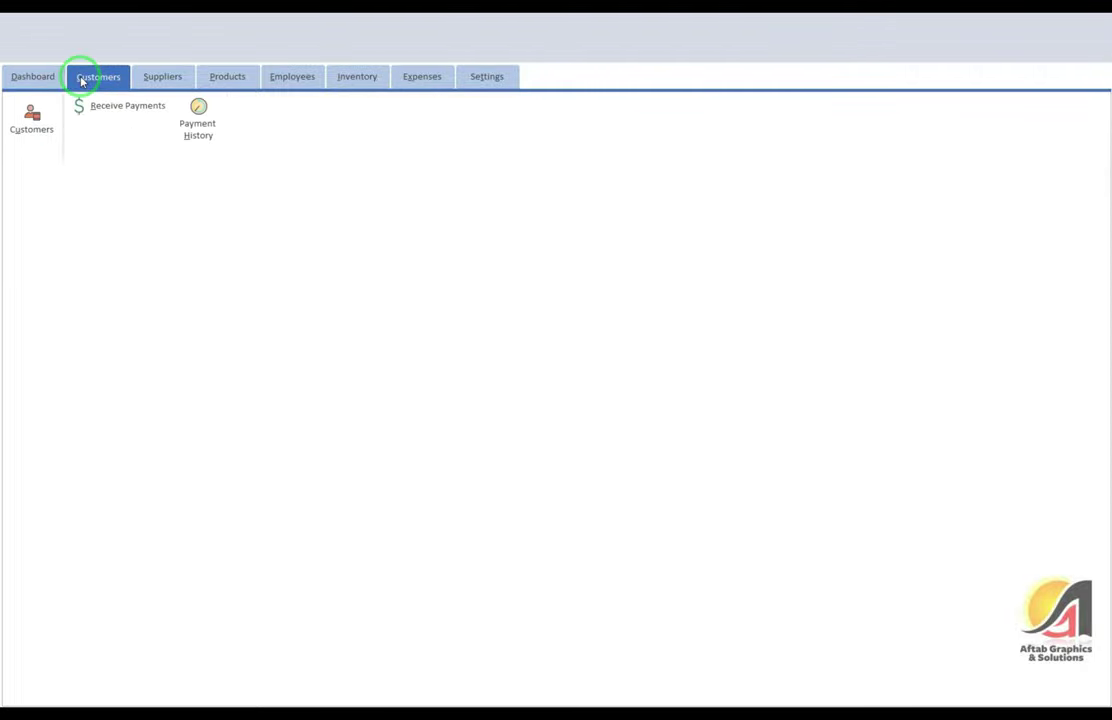
click(28, 125)
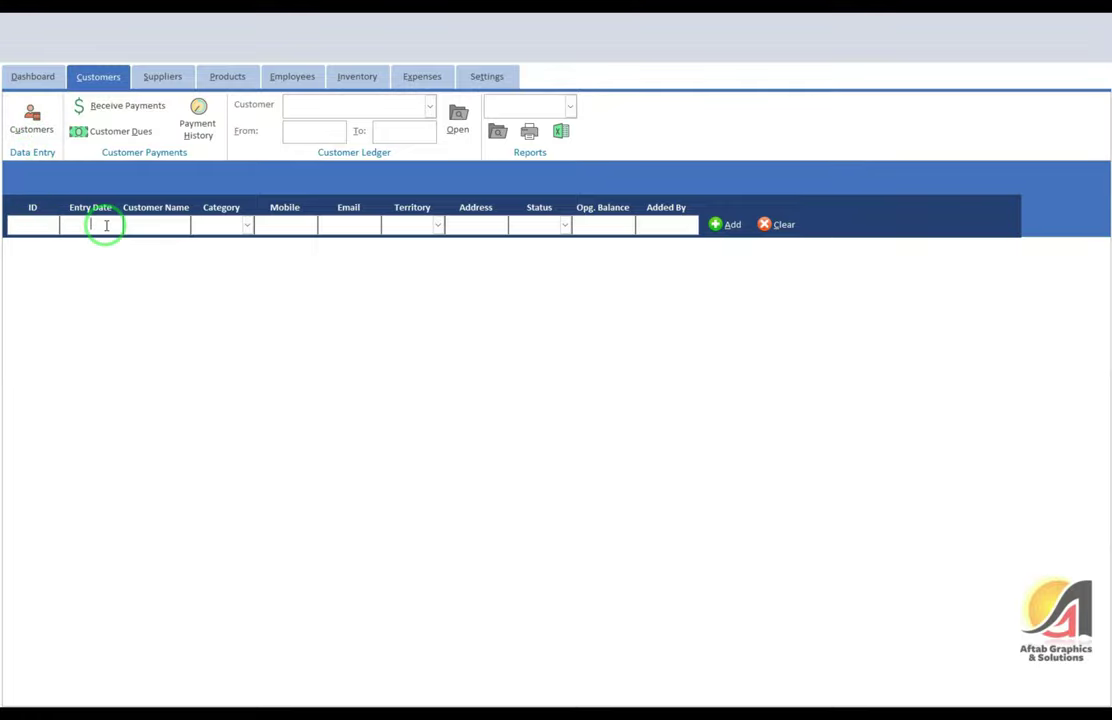
key(Tab)
key(Tab)
key(Tab)
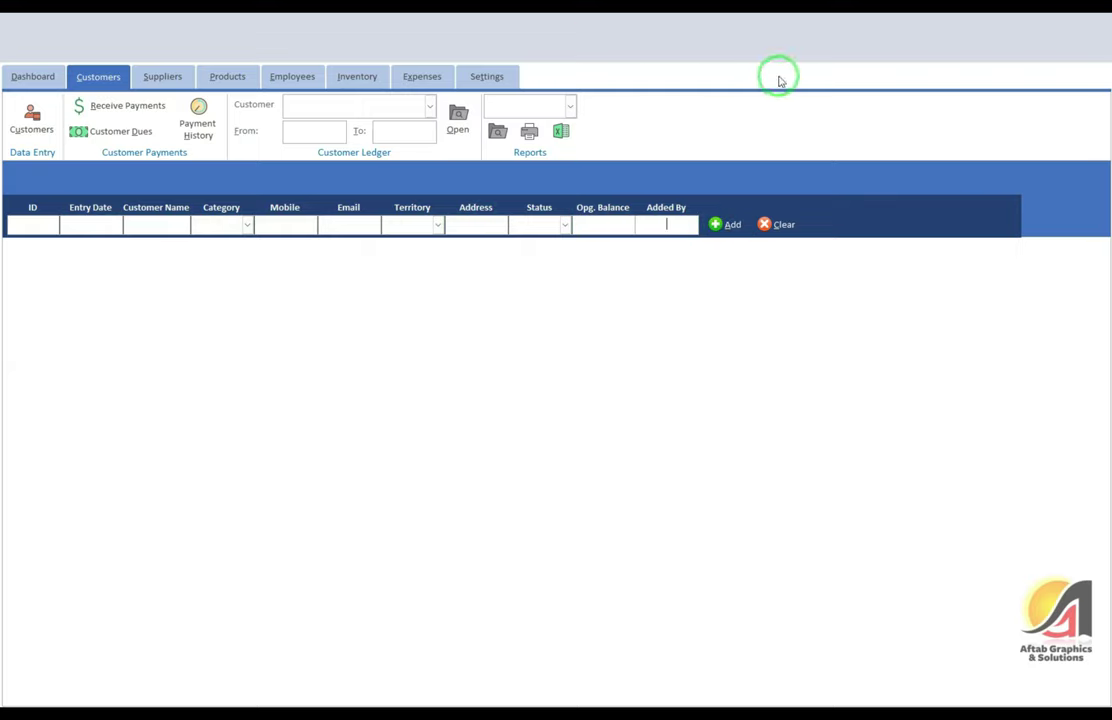
right_click(677, 209)
click(648, 171)
click(12, 72)
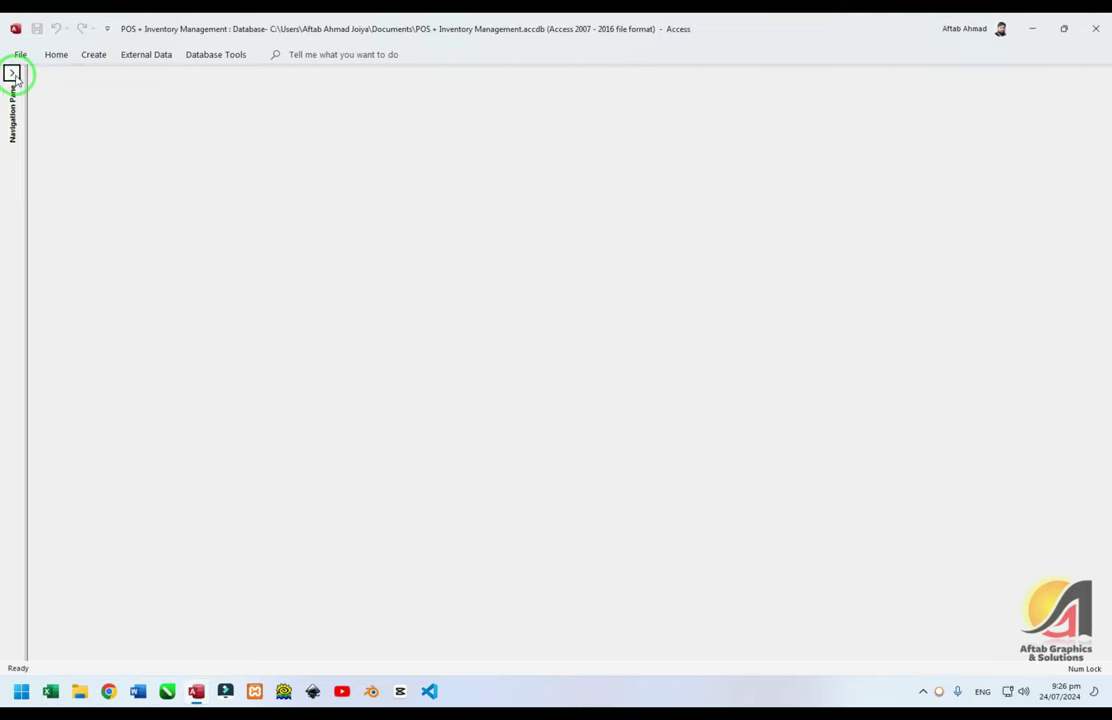
Open the Customers form in Design View and select its ID and Entry Date boxes
double_click(55, 492)
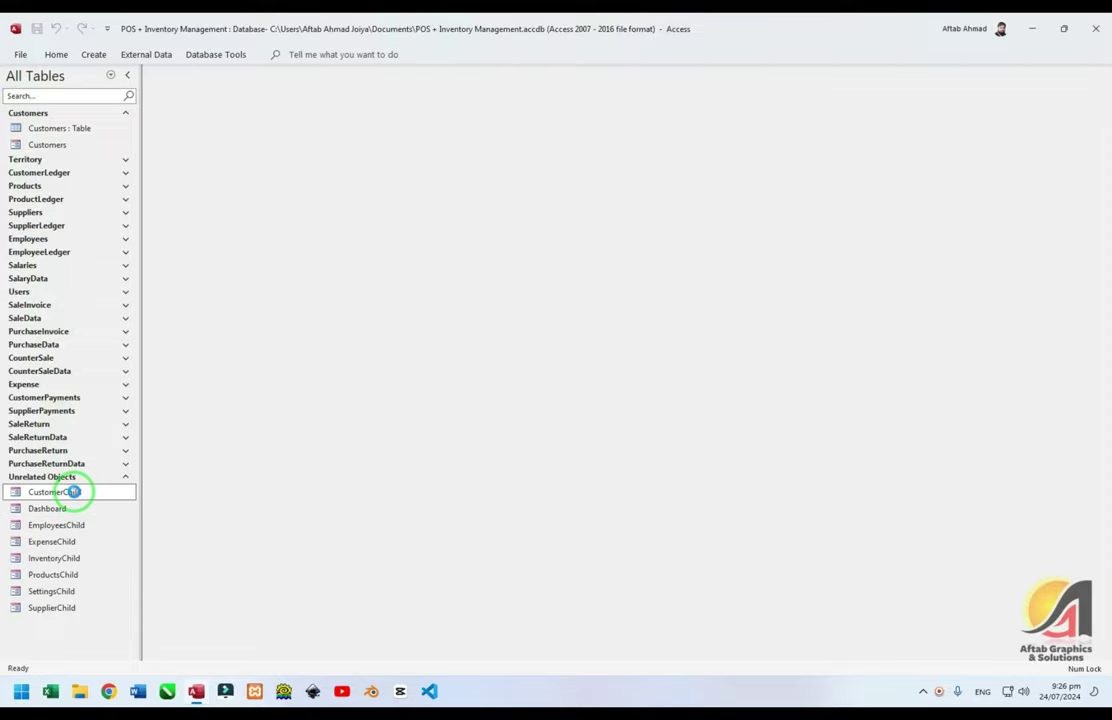
key(ctrl+w)
click(45, 144)
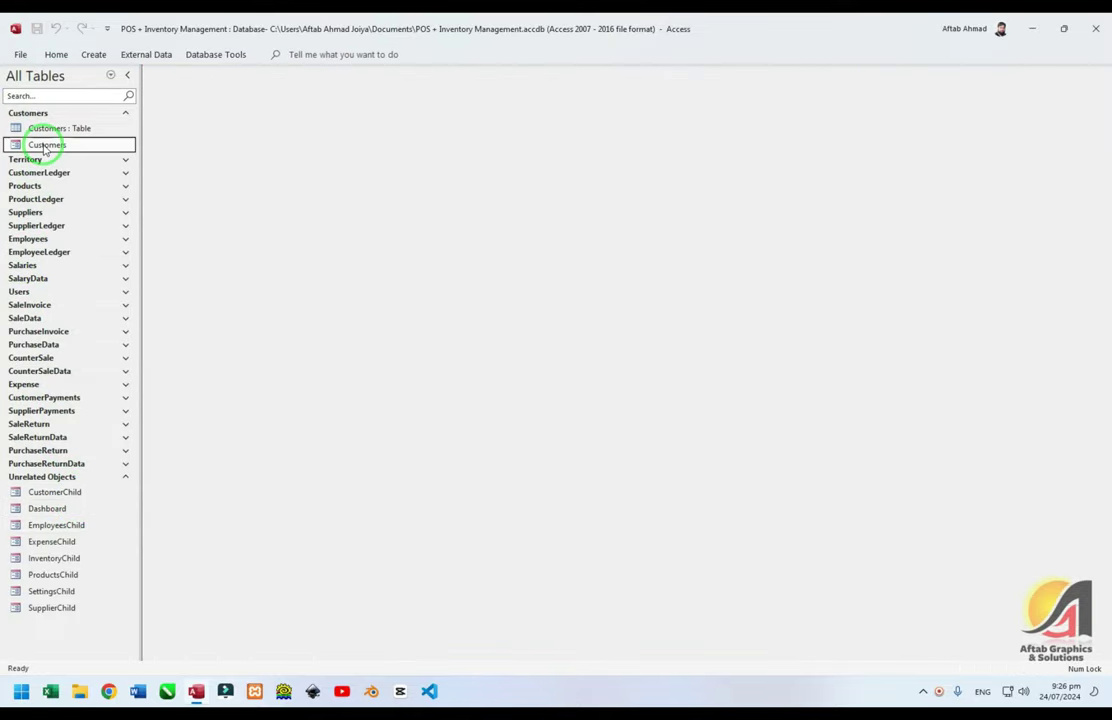
key(ctrl+Return)
click(197, 180)
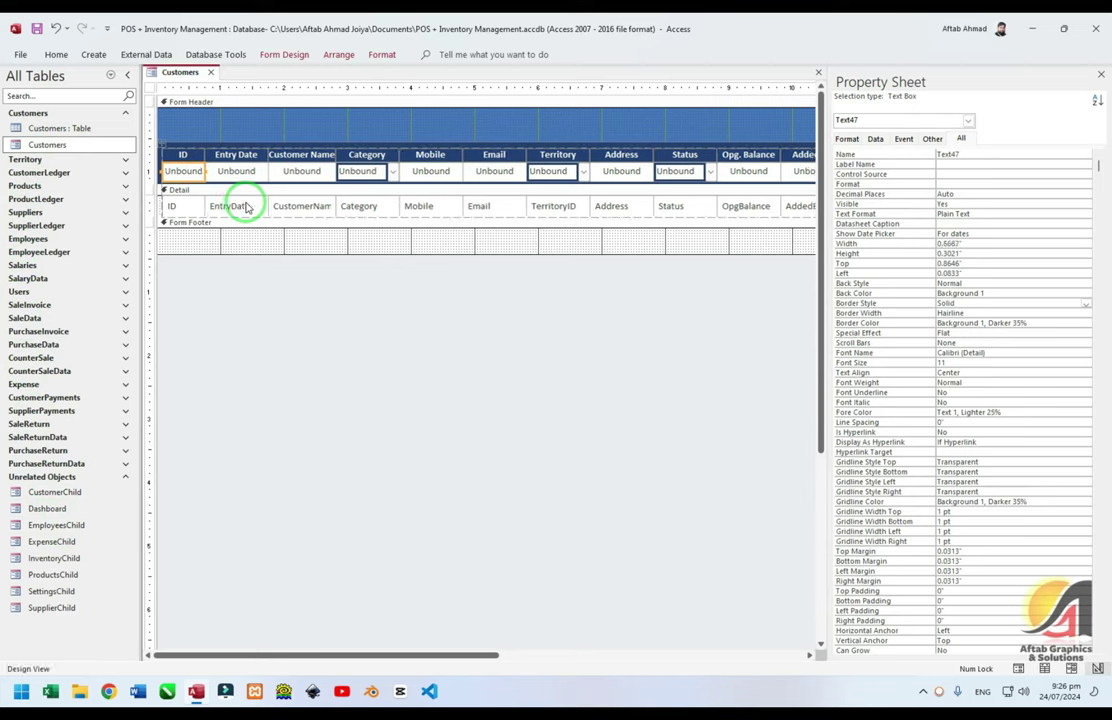
key(Tab)
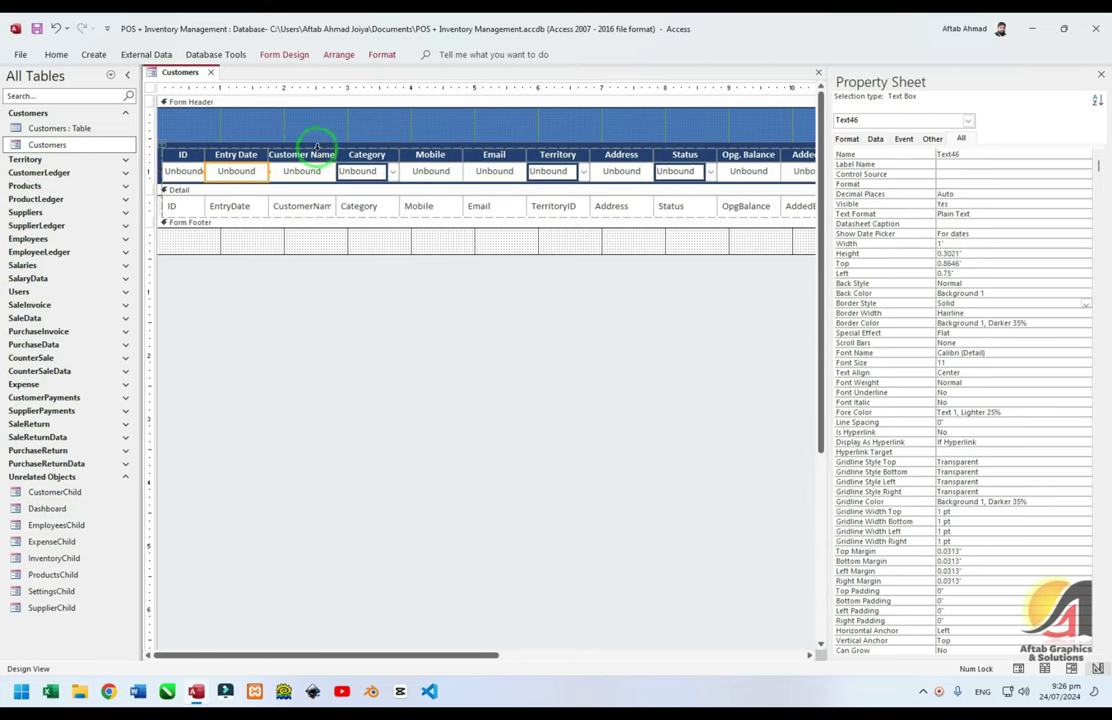
Widen the Customer Name column, close the Property Sheet and collapse the Navigation Pane
click(316, 147)
key(shift+Right)
key(shift+Right)
key(shift+Right)
key(shift+Right)
key(shift+Right)
key(shift+Right)
key(shift+Right)
key(shift+Right)
key(shift+Right)
key(shift+Right)
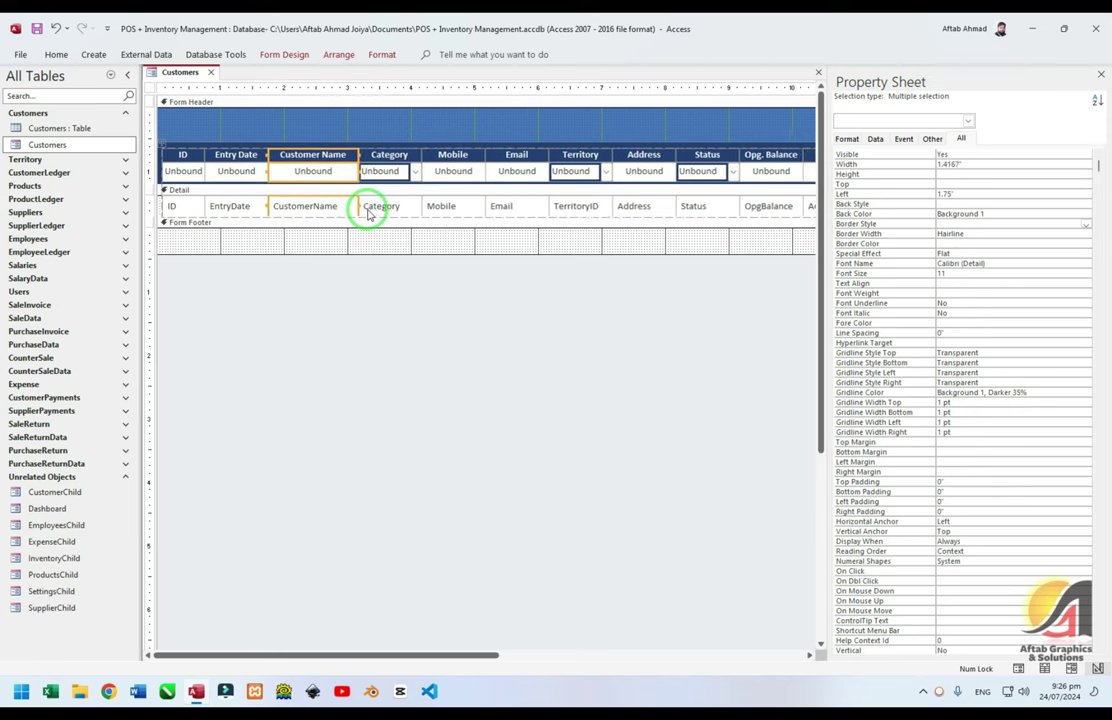
click(290, 262)
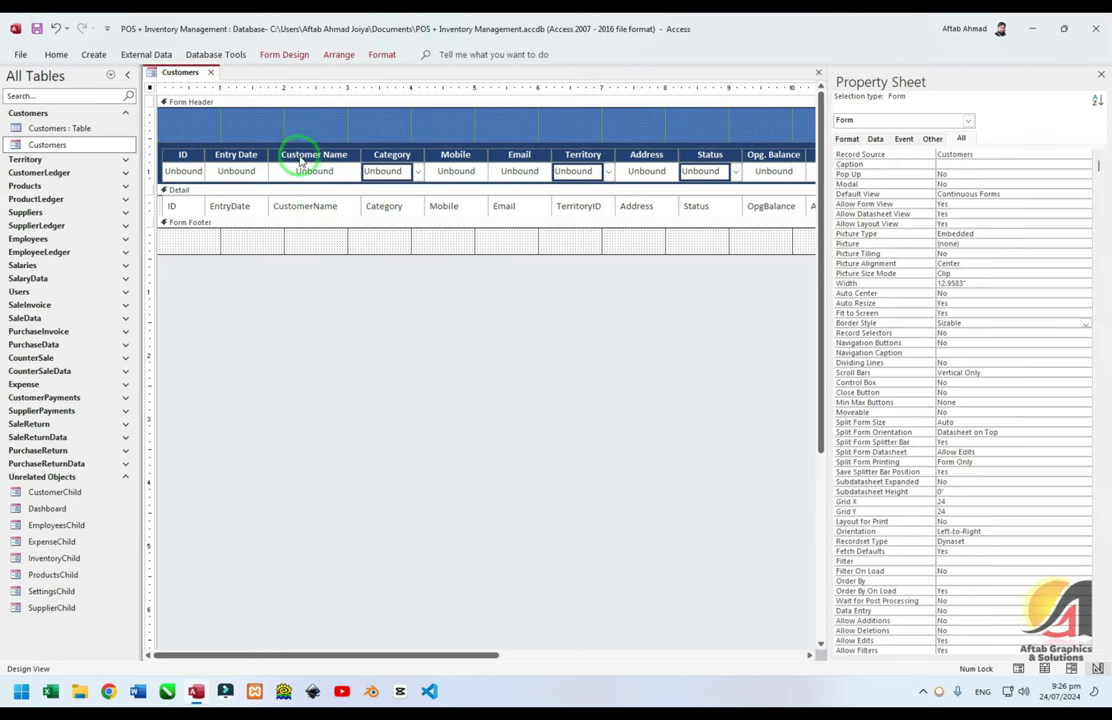
click(309, 171)
click(395, 172)
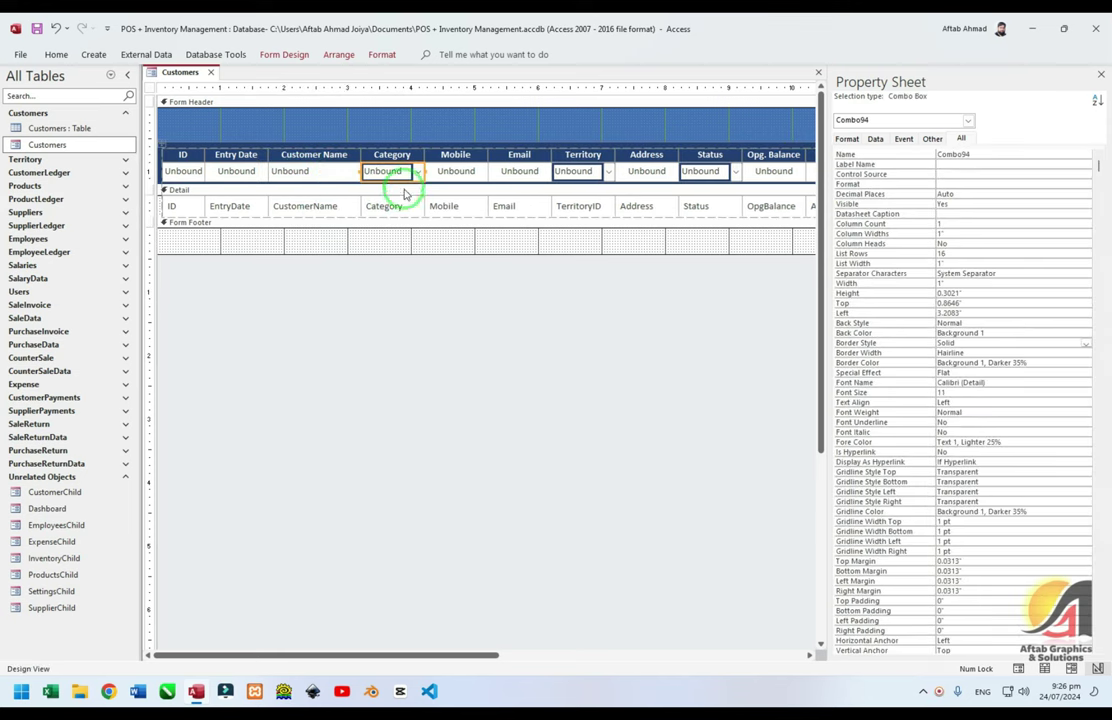
key(F4)
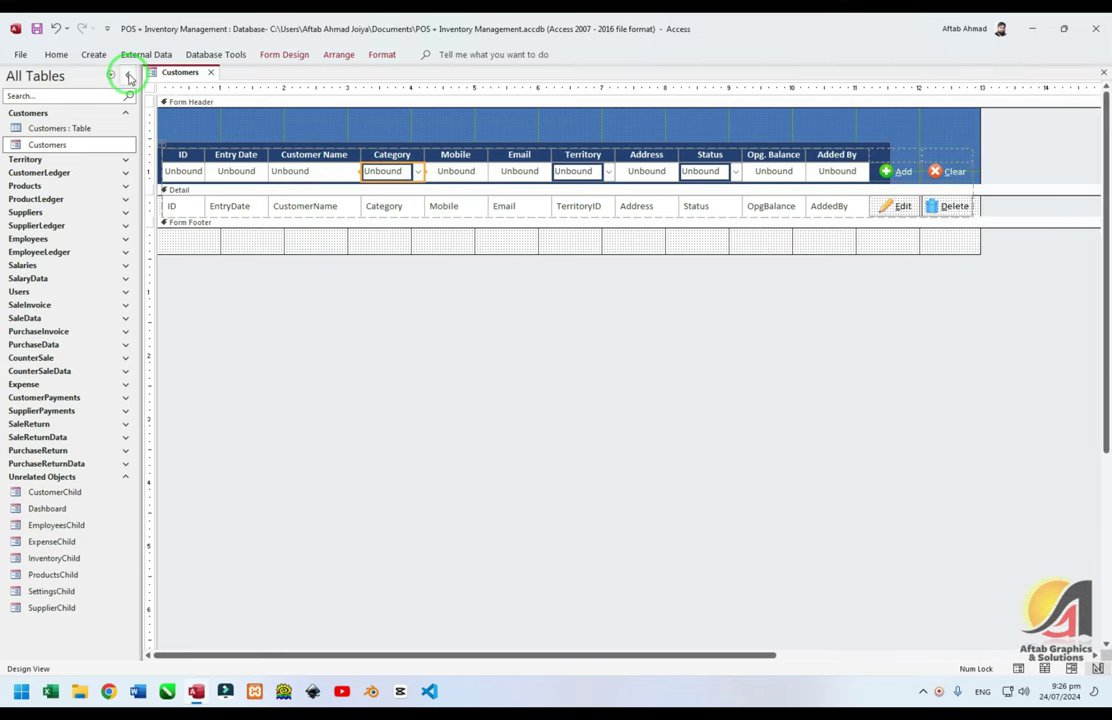
click(127, 75)
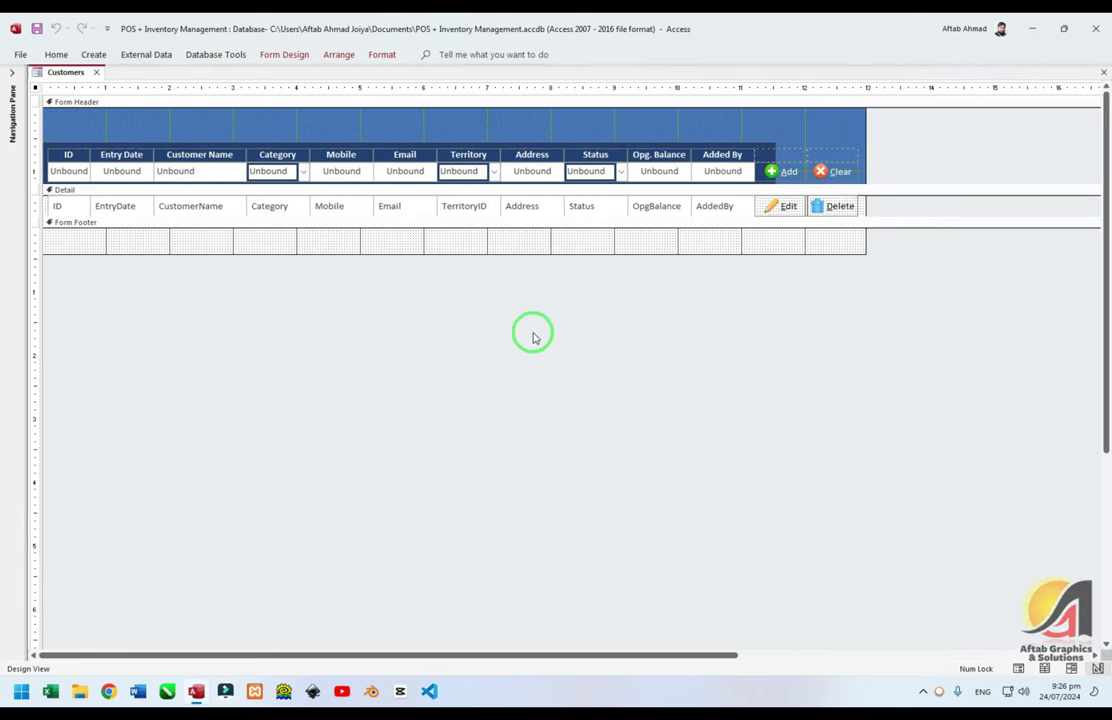
Widen the Category, Email and Territory header boxes
drag(303, 171, 308, 171)
key(shift+Right)
key(shift+Right)
key(shift+Right)
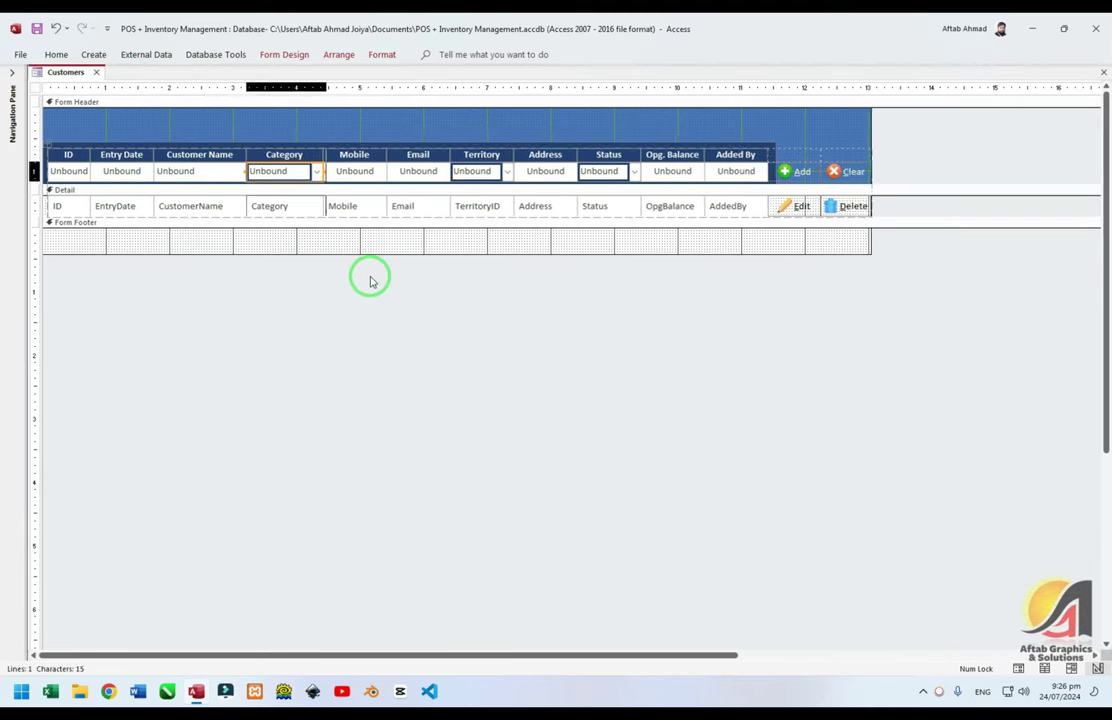
key(Right)
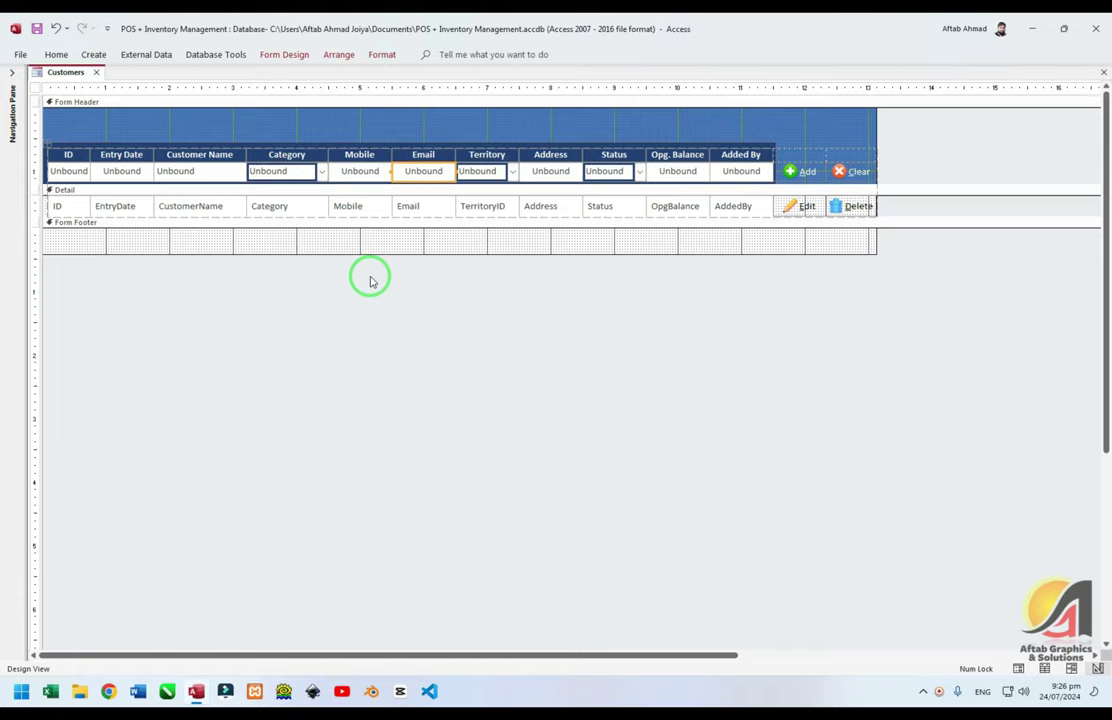
key(shift+Right)
key(shift+Right)
key(shift+Right)
key(shift+Right)
key(shift+Right)
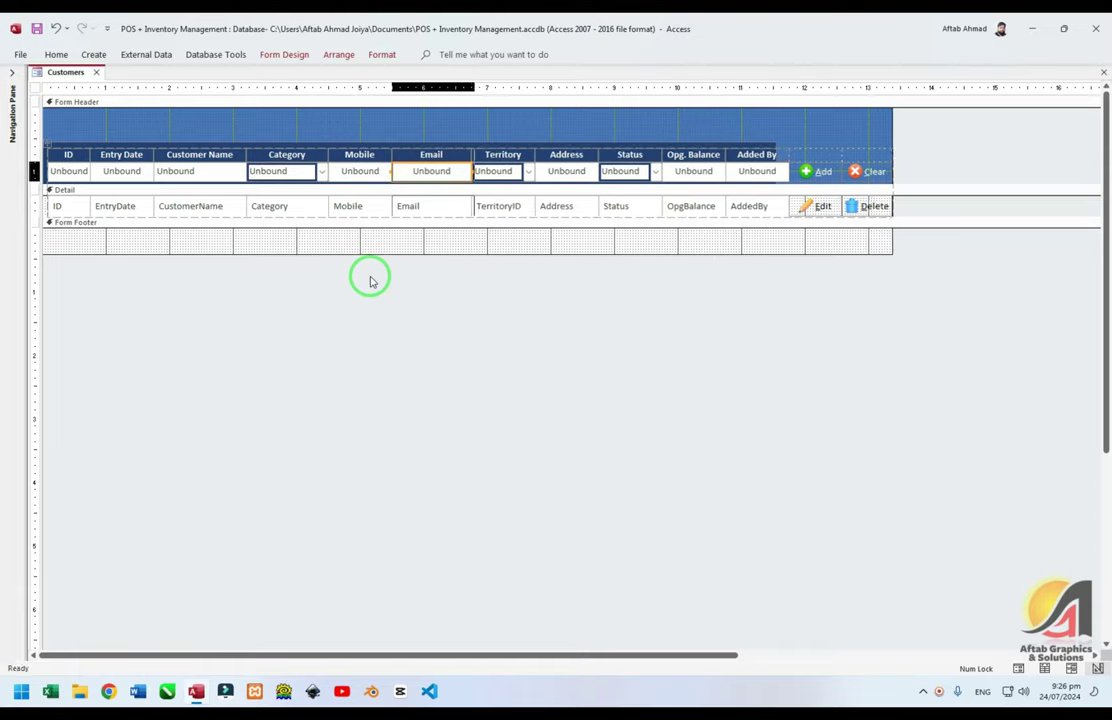
key(Right)
key(shift+Right)
key(shift+Right)
key(shift+Right)
key(shift+Right)
key(shift+Right)
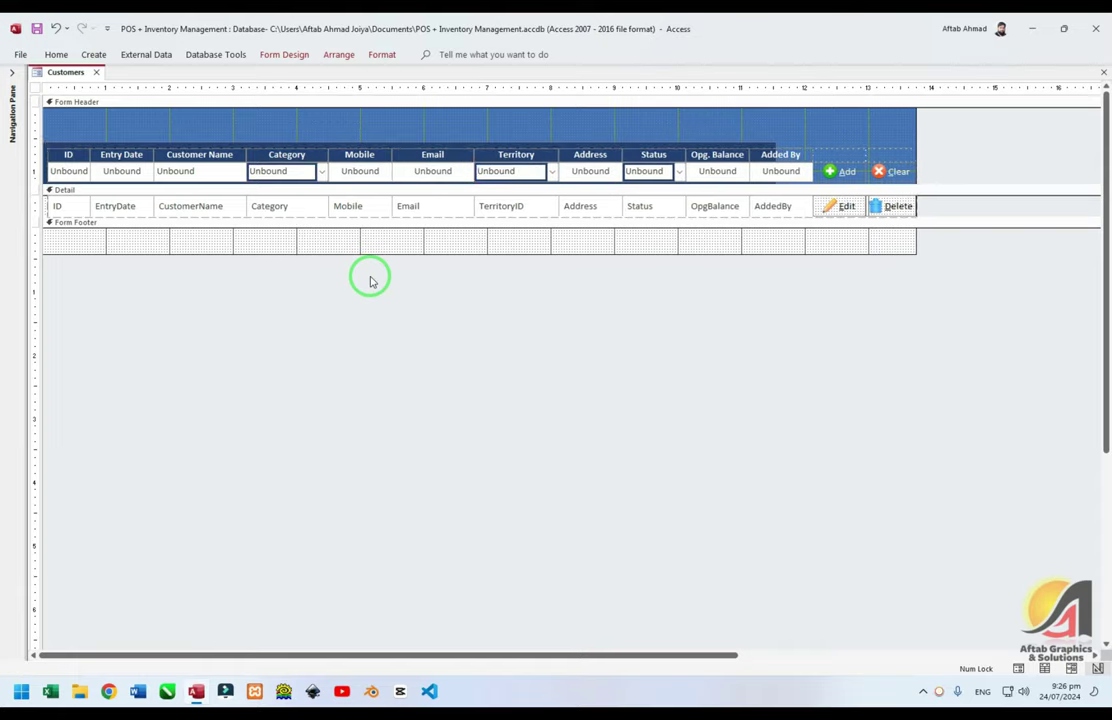
key(Right)
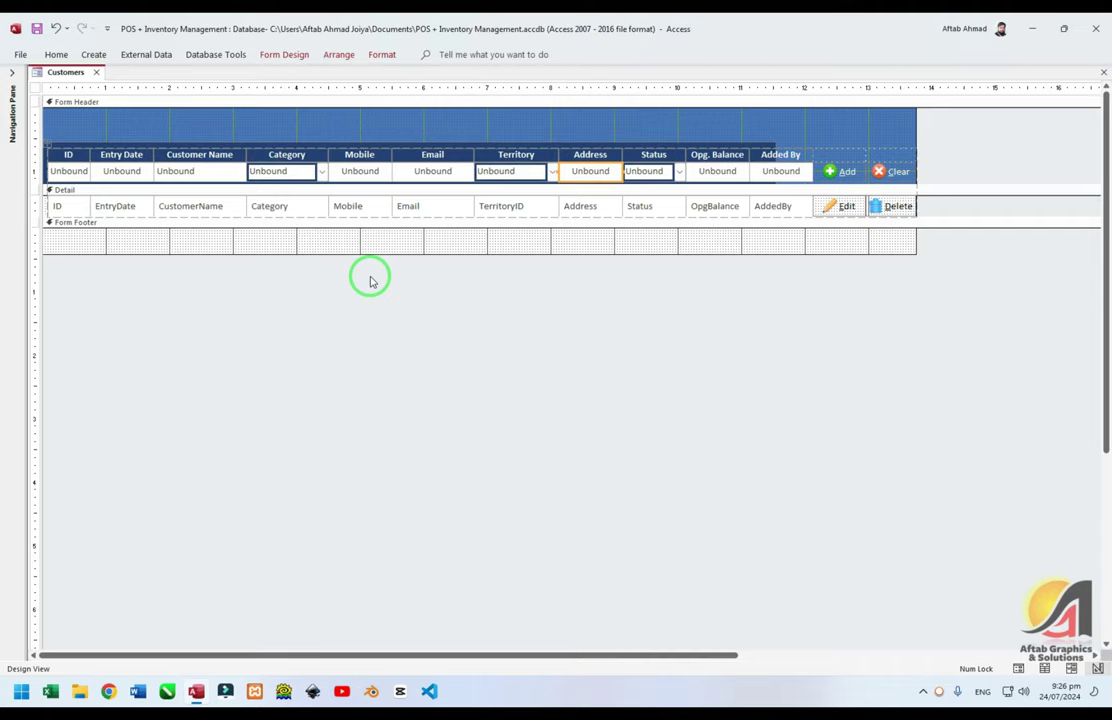
Widen Address, fine-tune Status, Opg. Balance and Added By, and preview in Form View
key(shift+Right)
key(shift+Right)
key(shift+Right)
key(shift+Right)
key(shift+Right)
key(shift+Right)
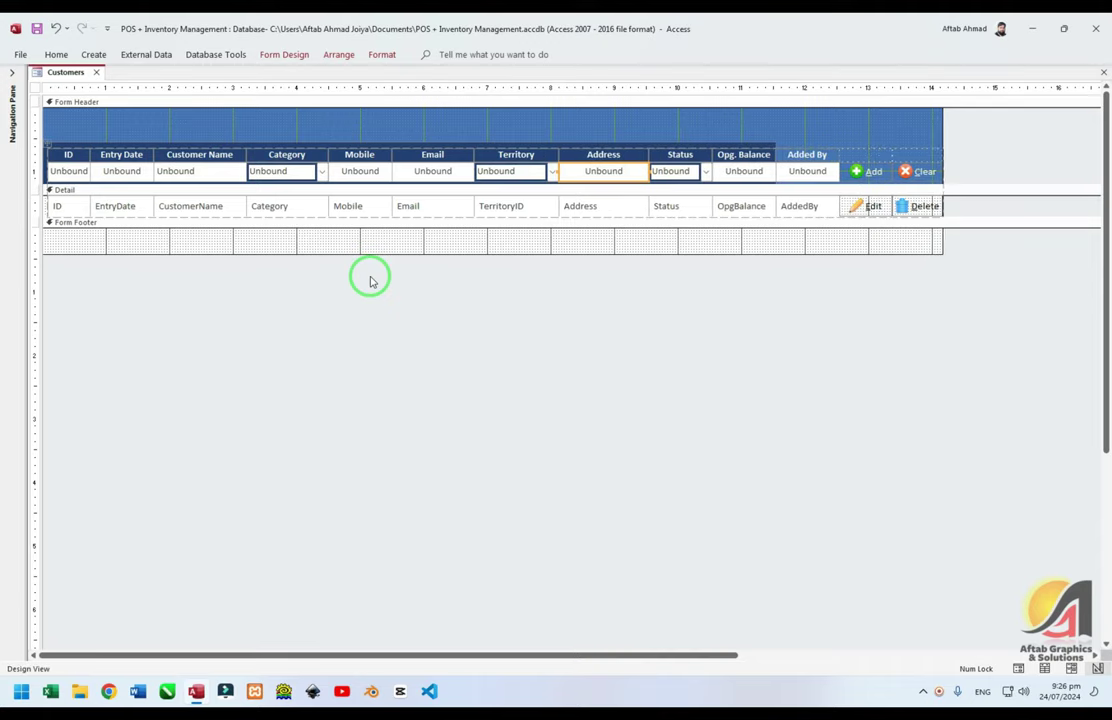
key(shift+Right)
key(Right)
key(shift+Left)
key(shift+Left)
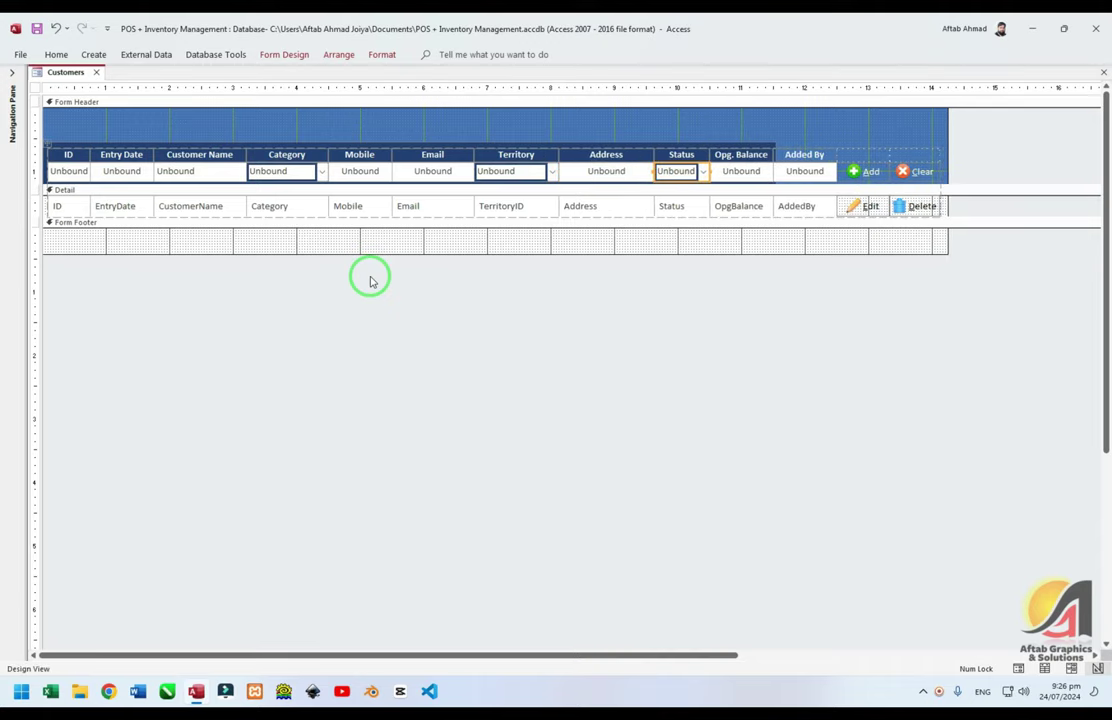
key(shift+Left)
key(shift+Left)
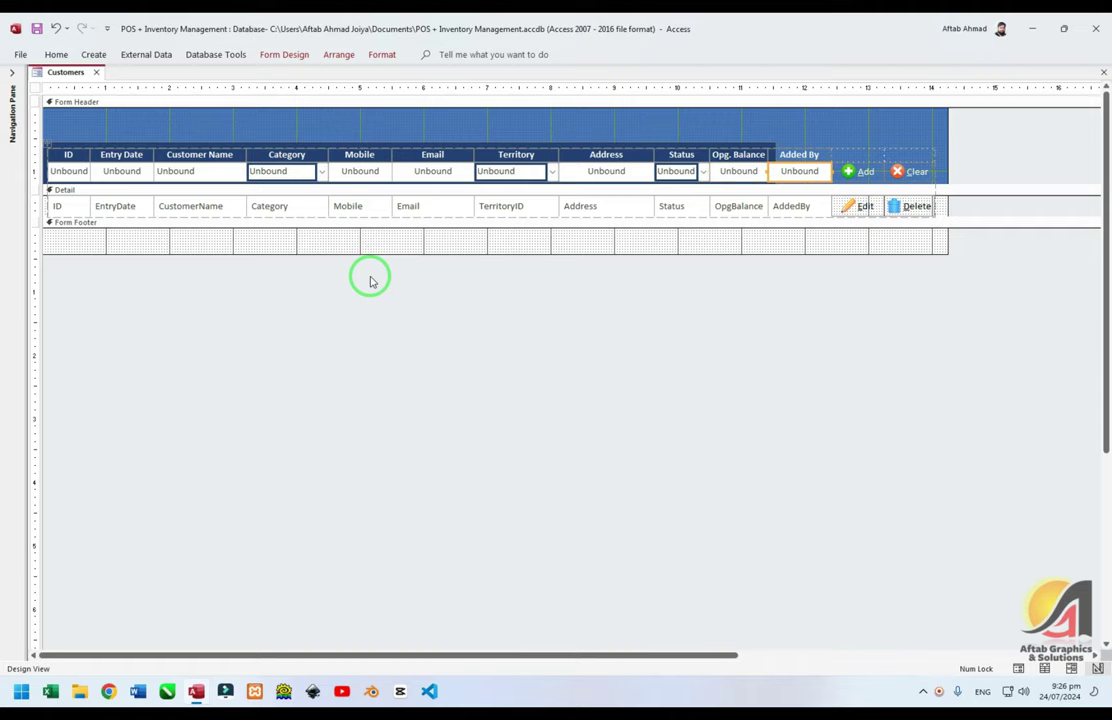
key(shift+Right)
key(shift+Right)
key(shift+Right)
key(shift+Right)
key(shift+Right)
key(shift+Right)
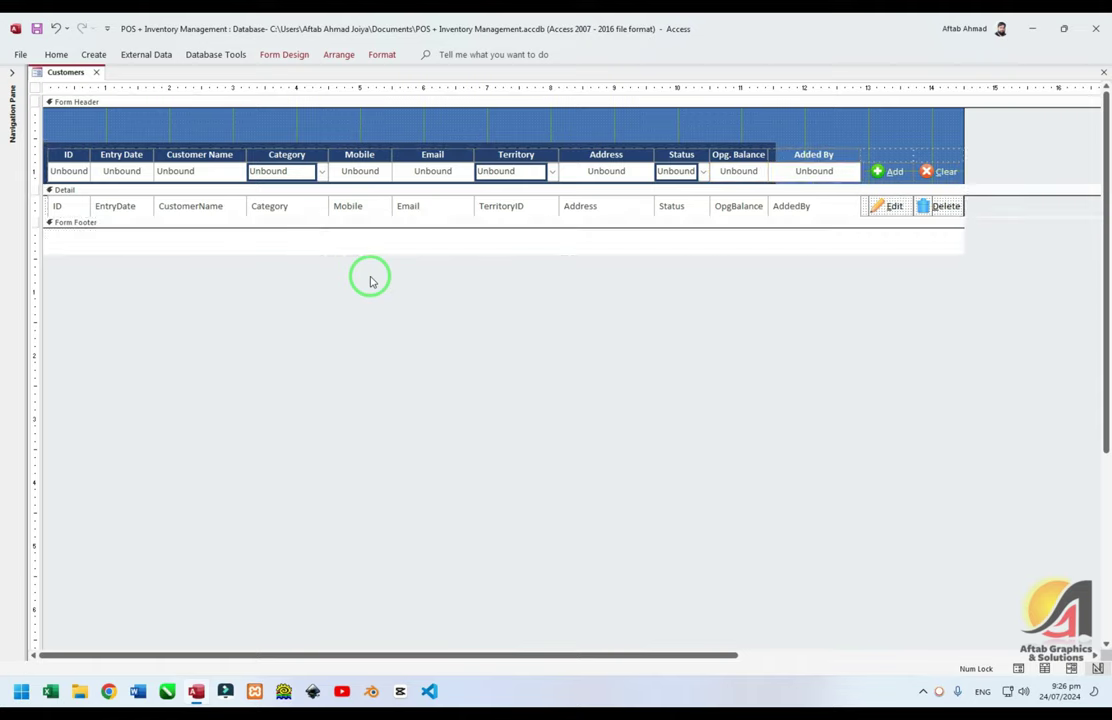
key(shift+Left)
key(shift+Left)
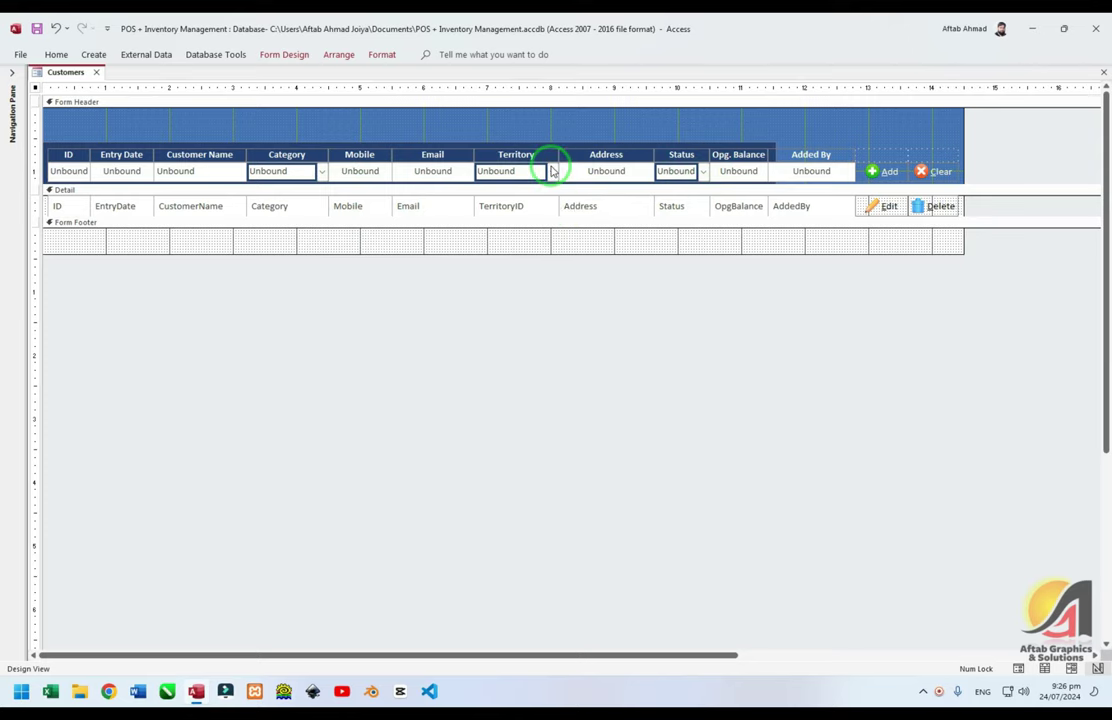
key(F5)
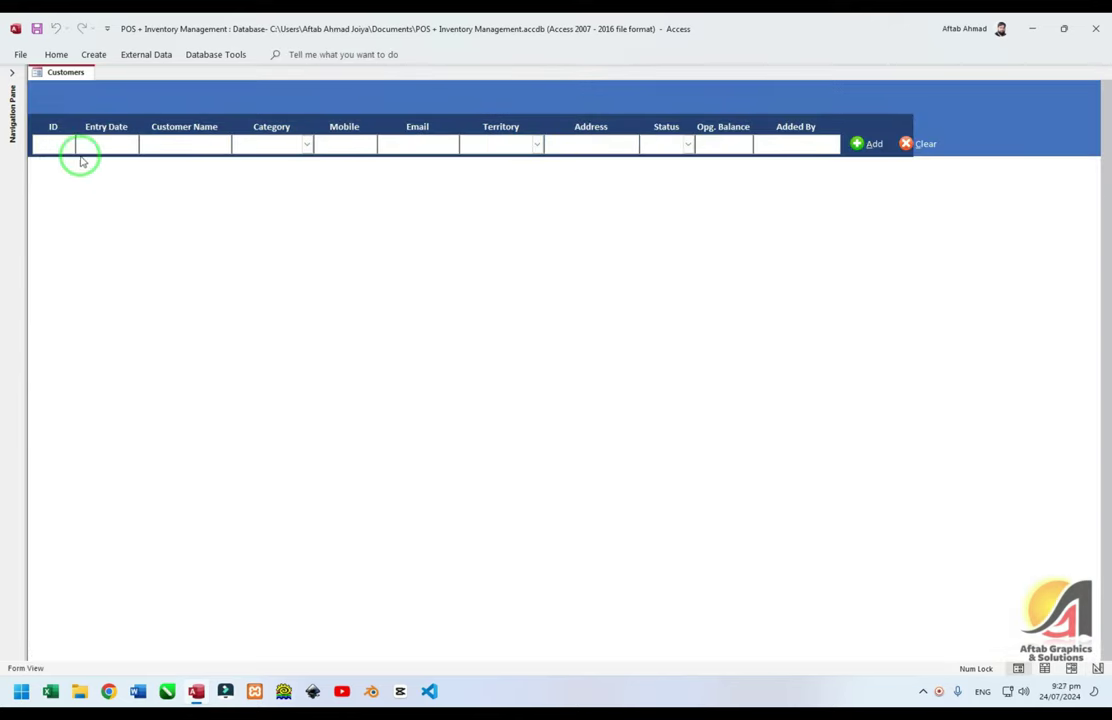
key(F5)
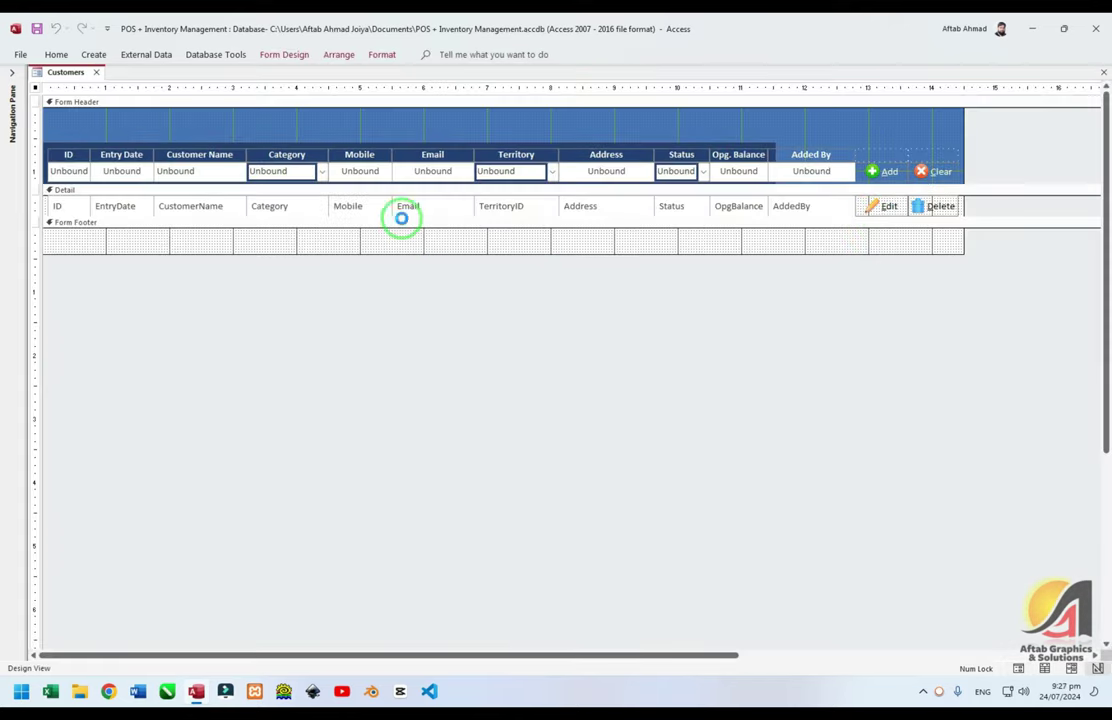
Anchor the header's Customer Name box to Stretch Across Top
click(335, 55)
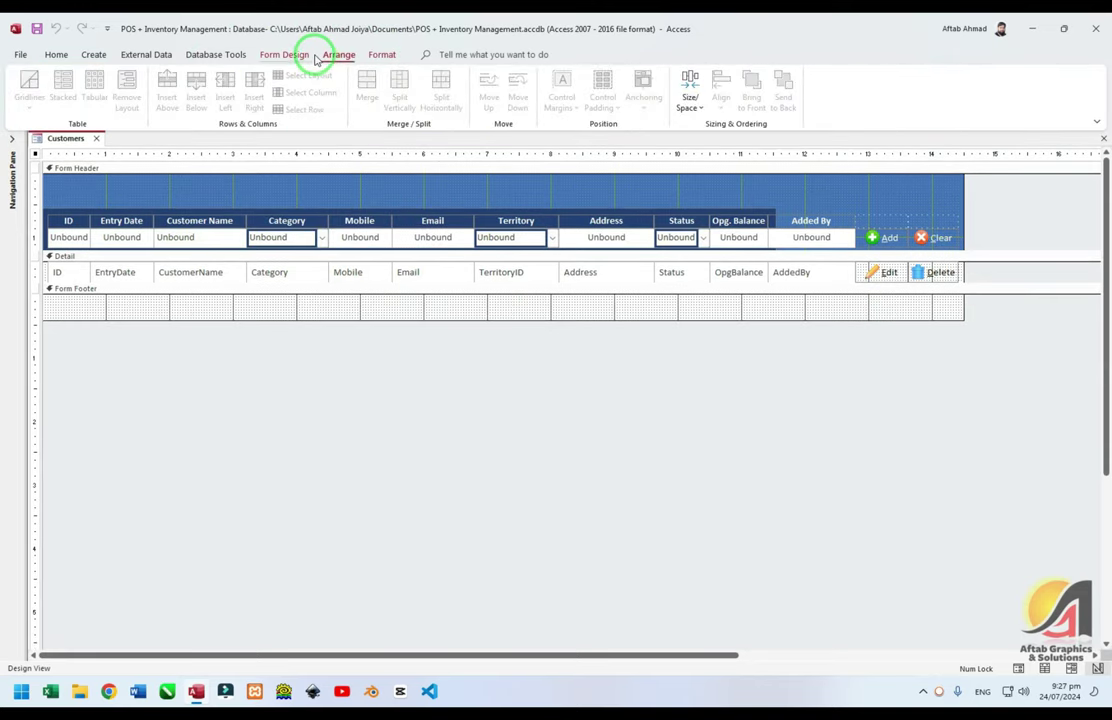
click(305, 55)
click(336, 54)
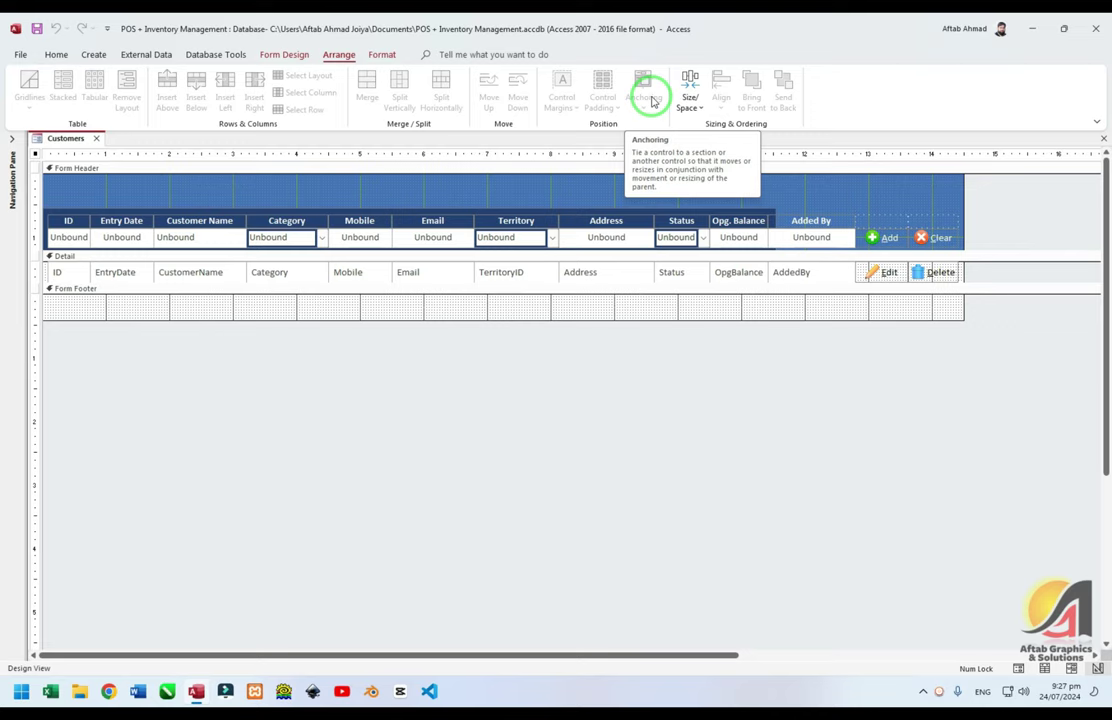
click(203, 237)
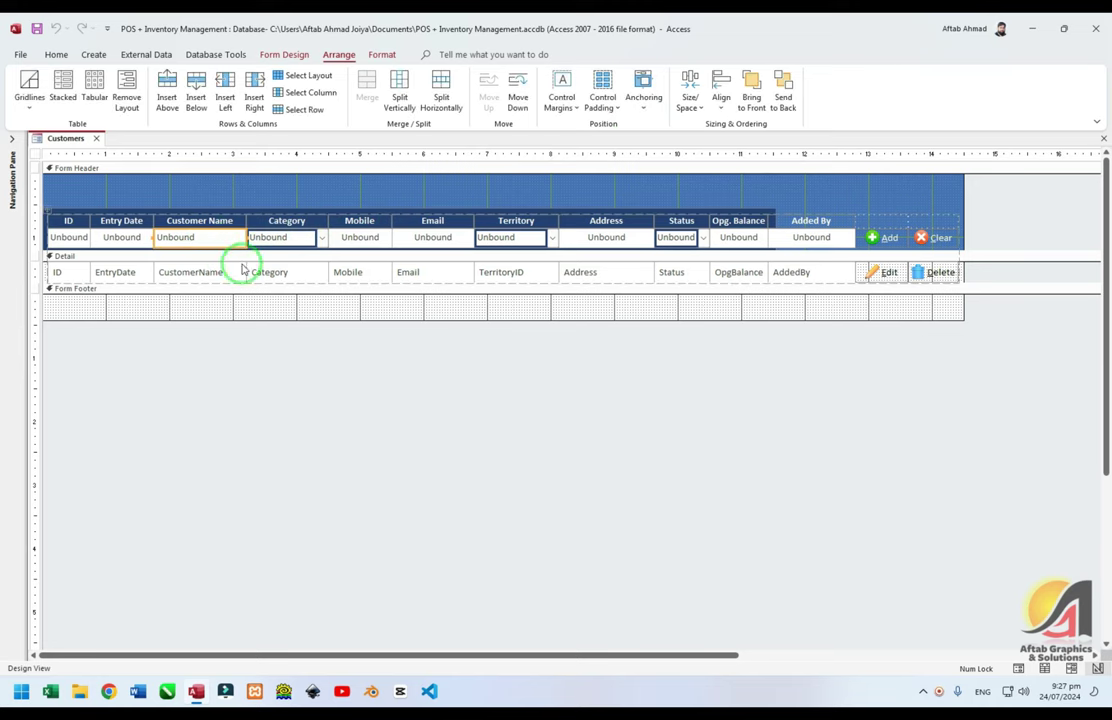
click(643, 90)
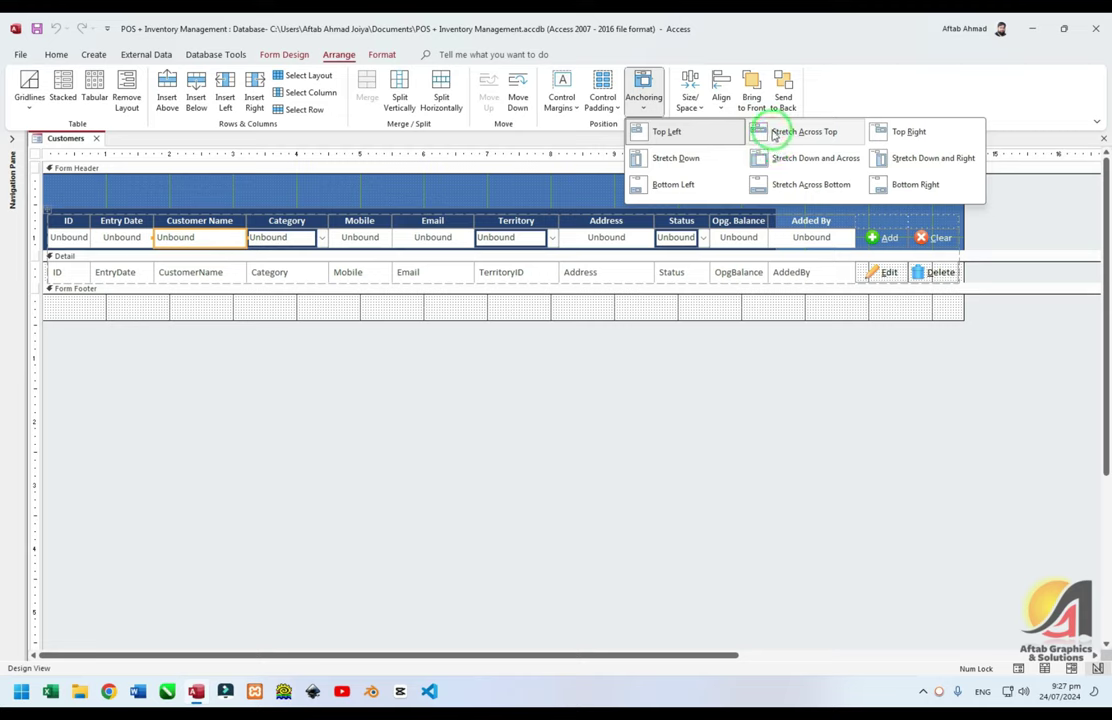
click(773, 134)
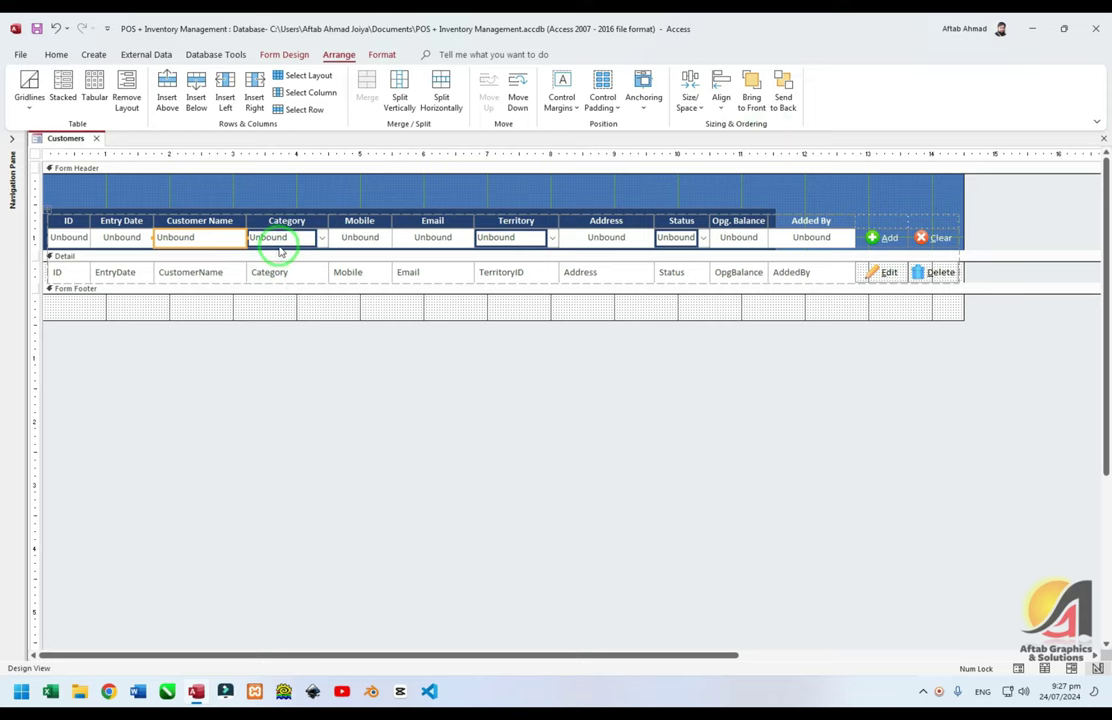
Anchor the Address and Added By header boxes to Stretch Across Top
click(590, 237)
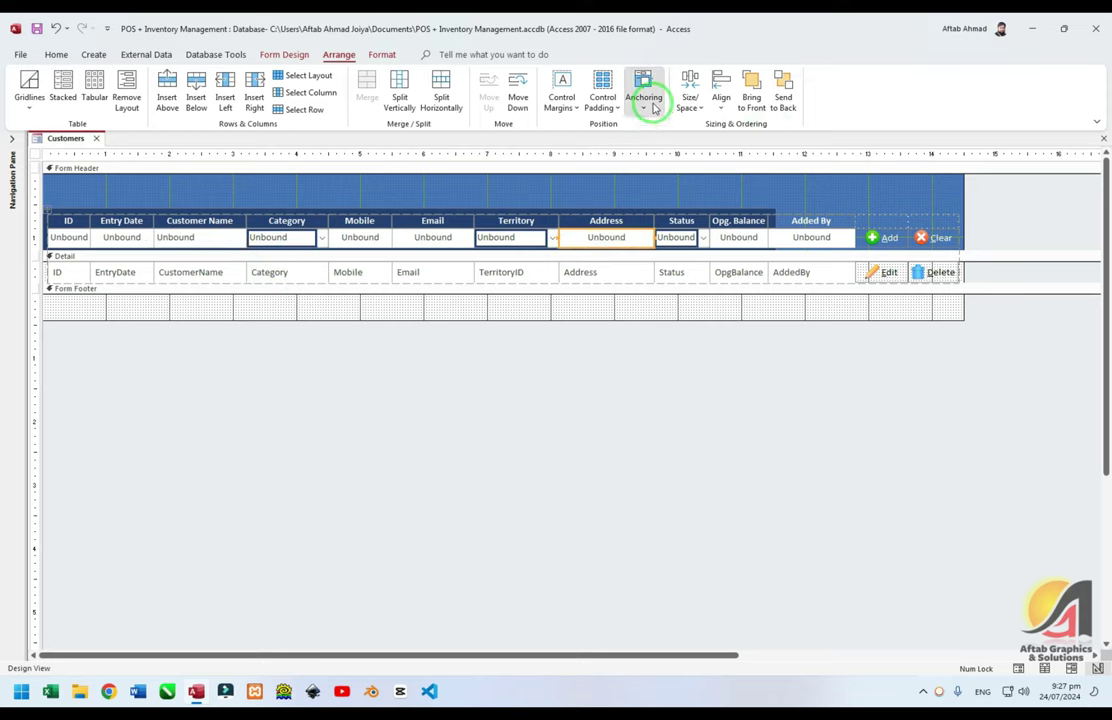
click(643, 88)
click(793, 138)
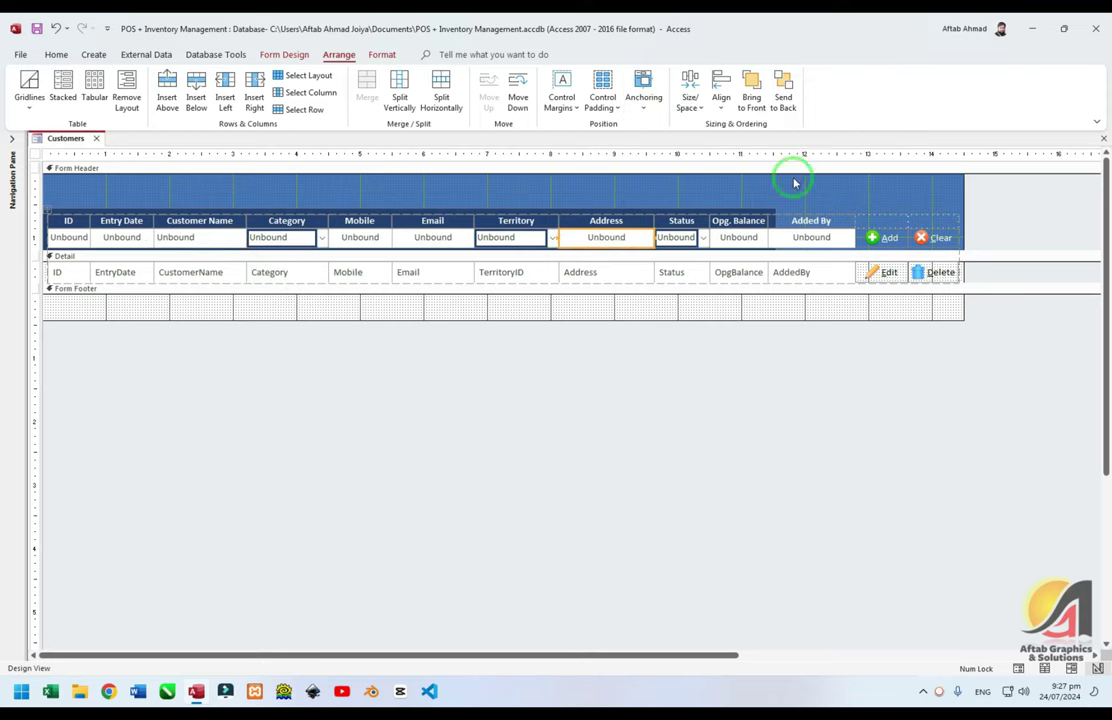
click(803, 241)
click(643, 95)
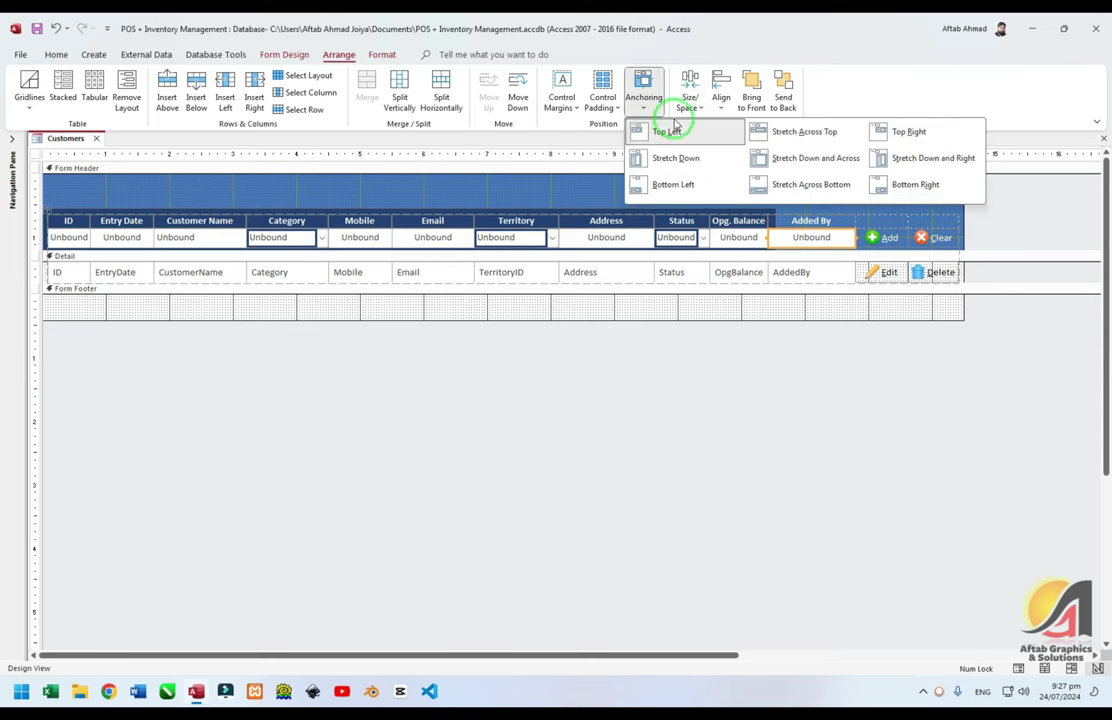
click(793, 138)
Select the whole header row from ID to Clear, trim the right edge, stretch it across the top, and test
click(773, 212)
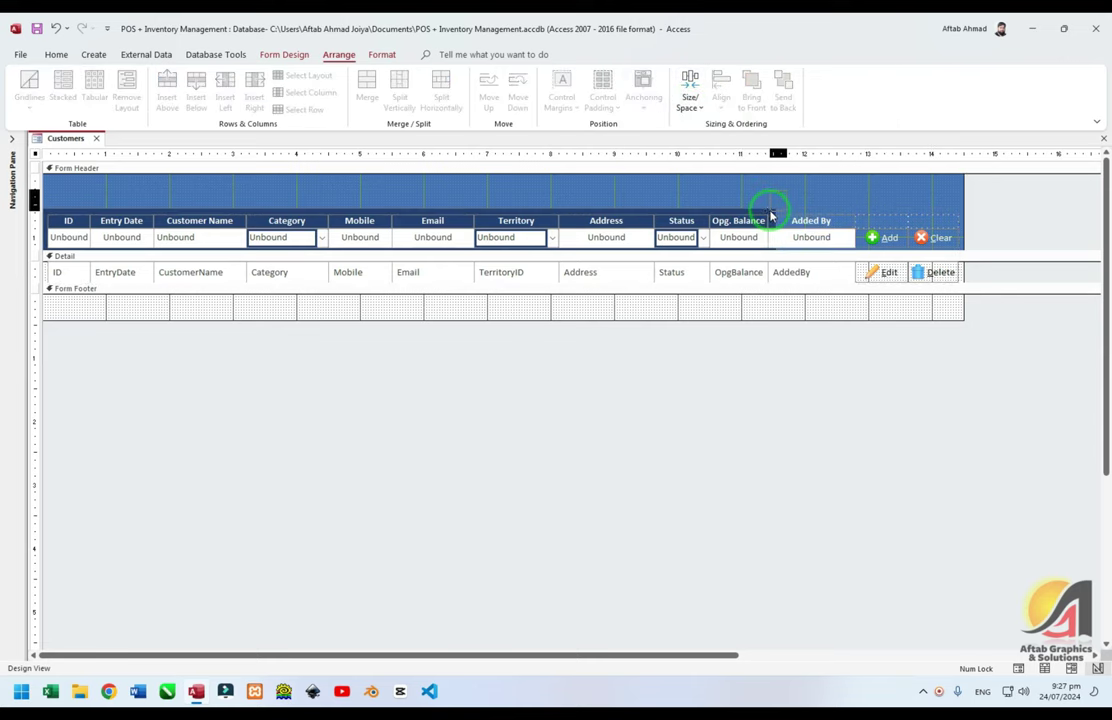
click(770, 214)
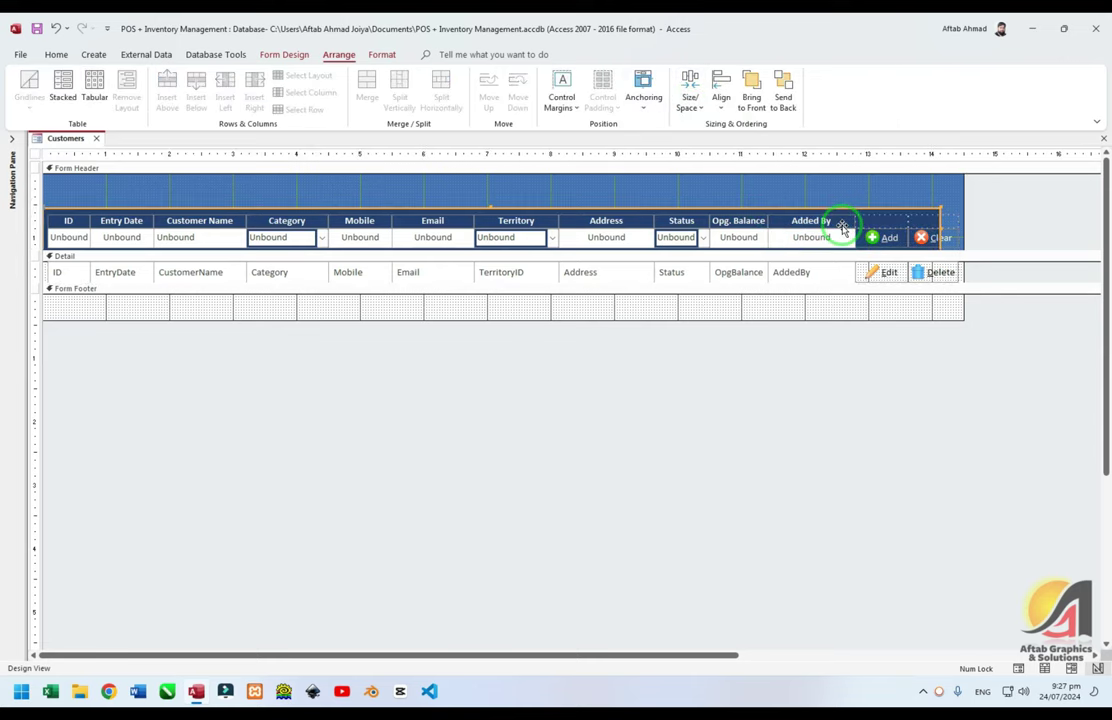
shift+click(842, 226)
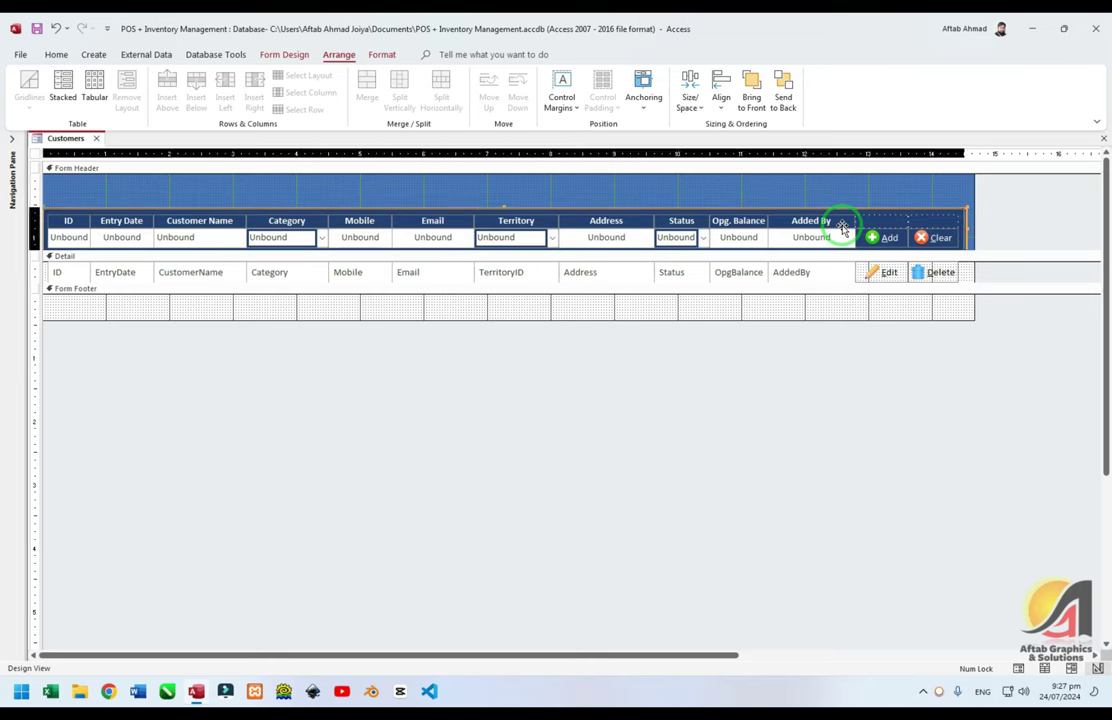
shift+click(940, 213)
drag(972, 196, 962, 196)
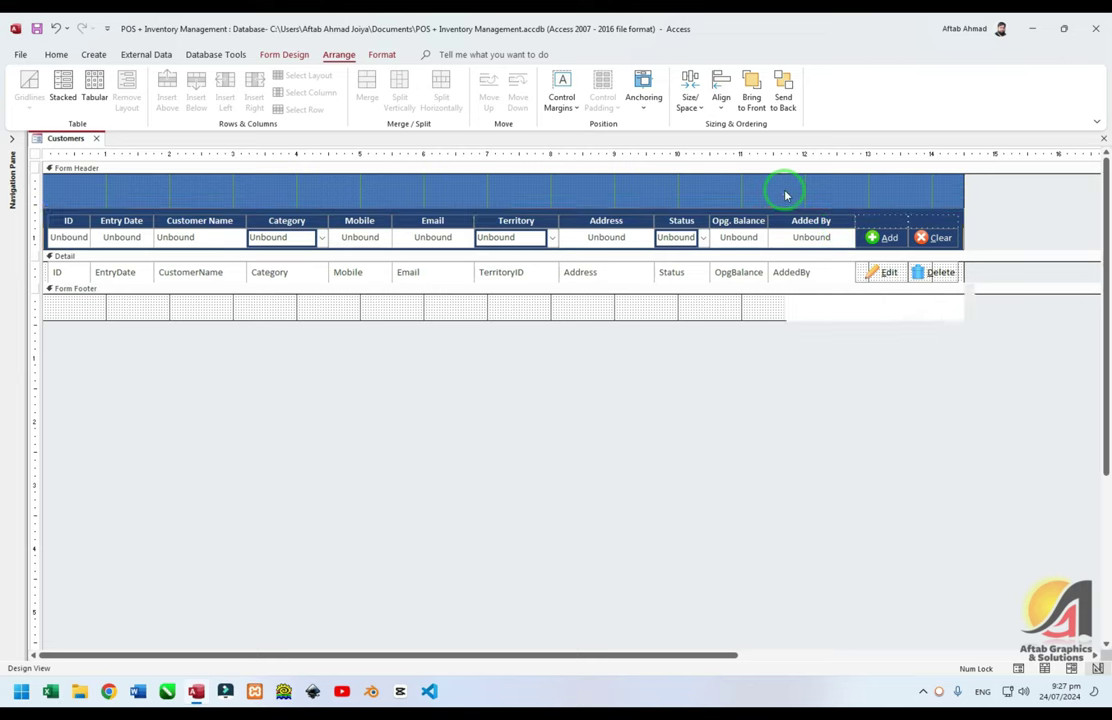
click(643, 97)
click(785, 137)
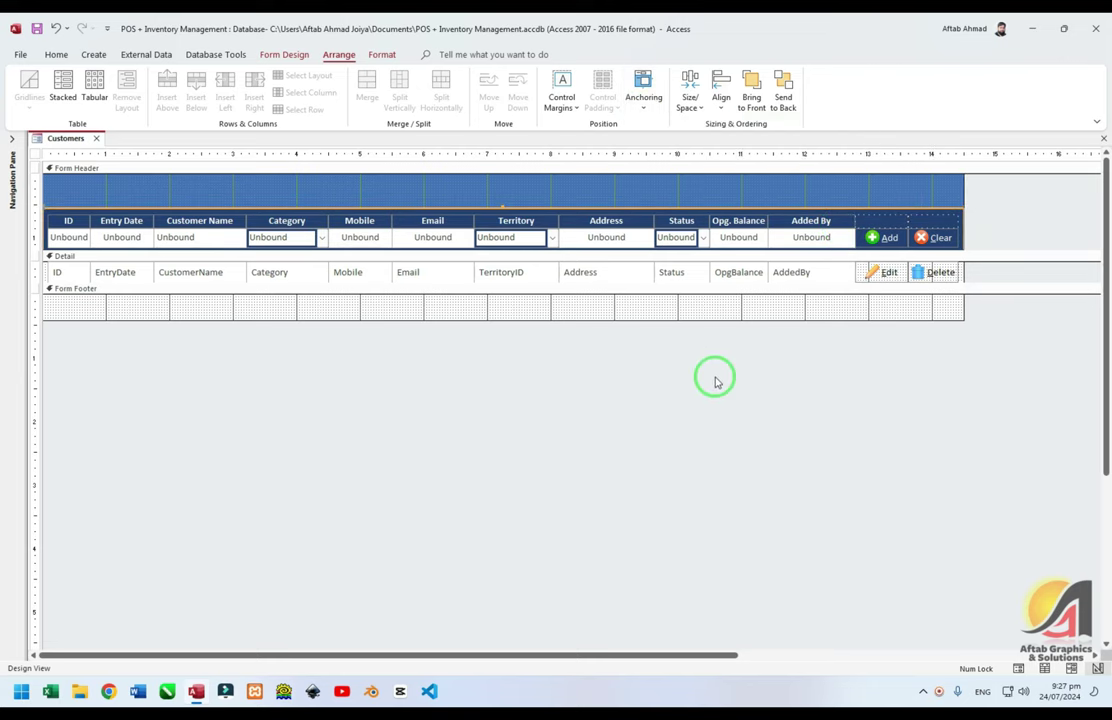
key(F5)
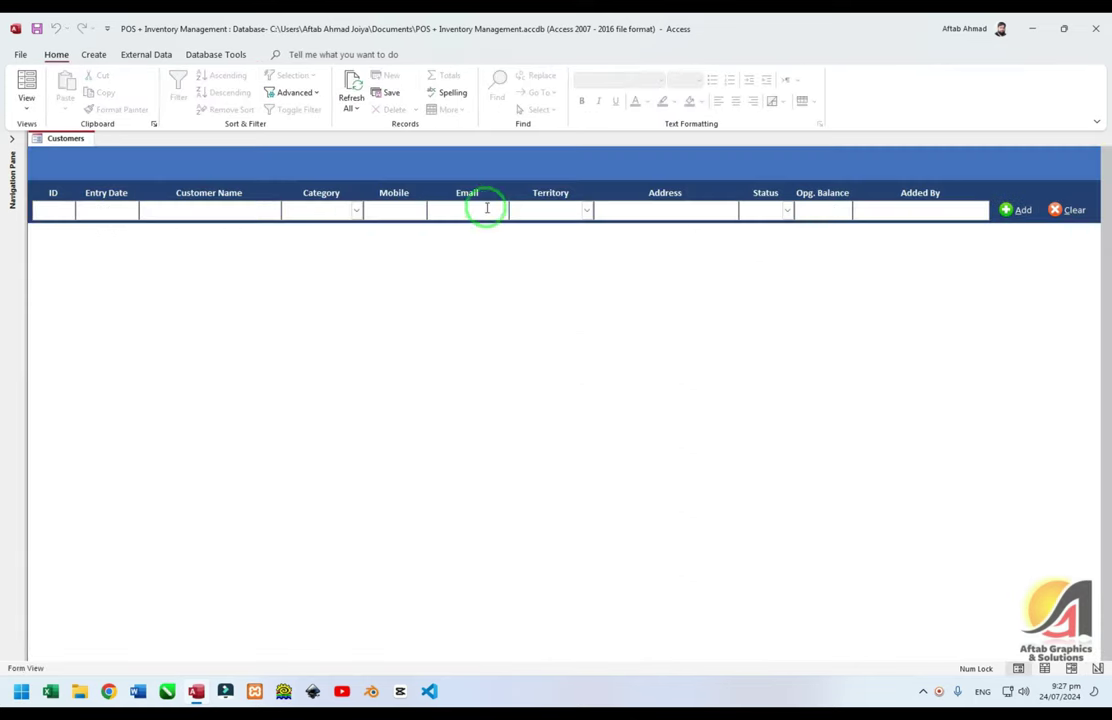
Switch the Customers form to Design View and open the ID box's properties
click(178, 211)
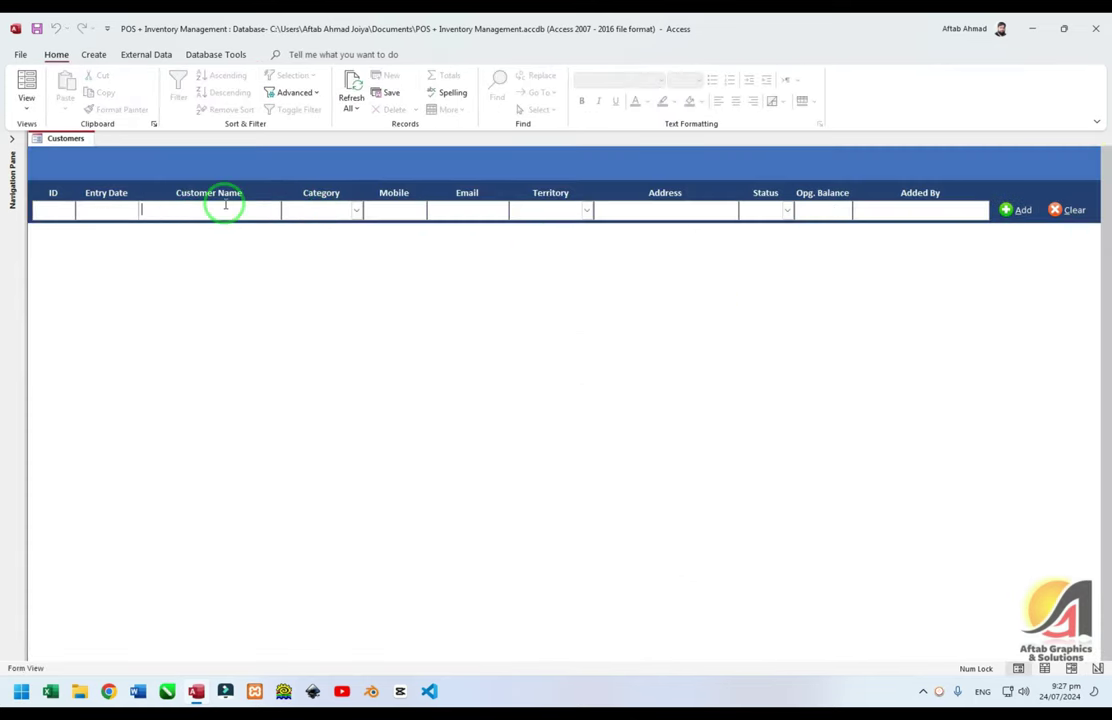
right_click(464, 176)
click(492, 221)
click(70, 238)
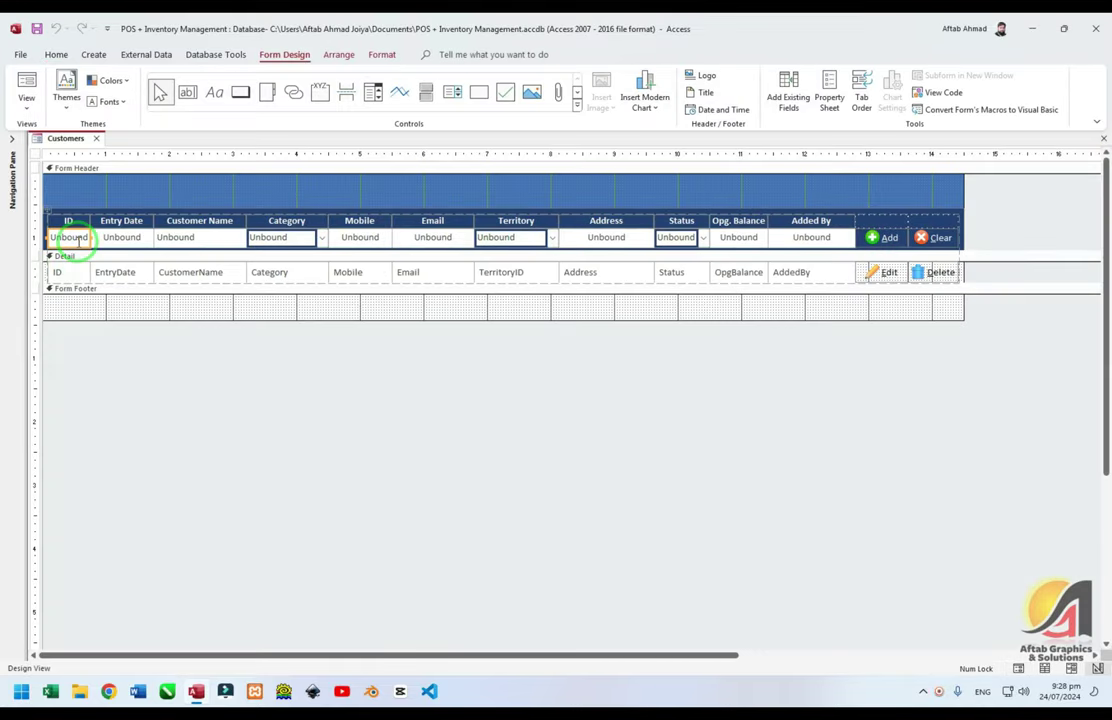
double_click(70, 238)
Name the ID box txtID, set Format to Standard and Enabled to No, then test in Form View
click(927, 222)
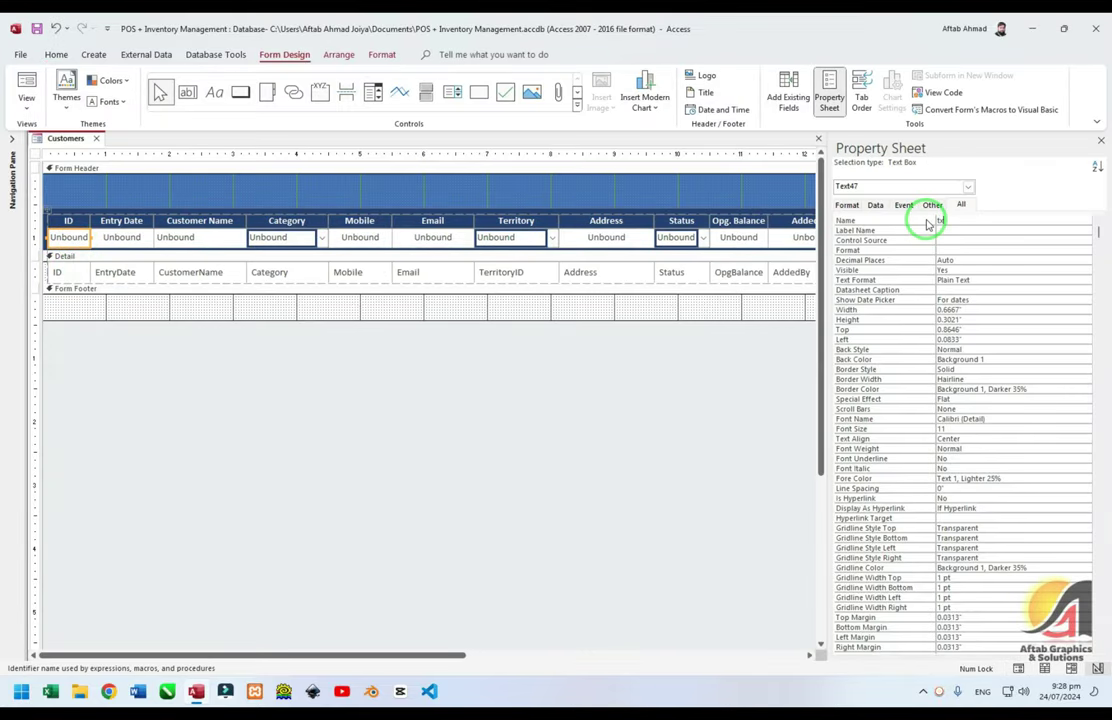
click(893, 250)
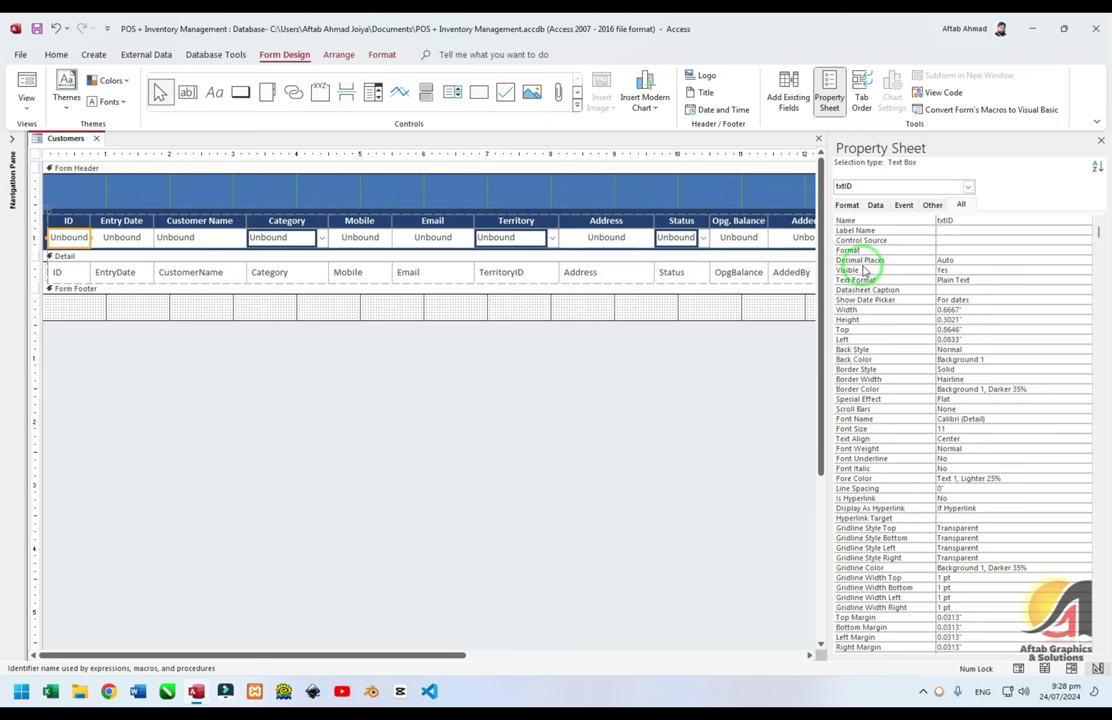
key(Return)
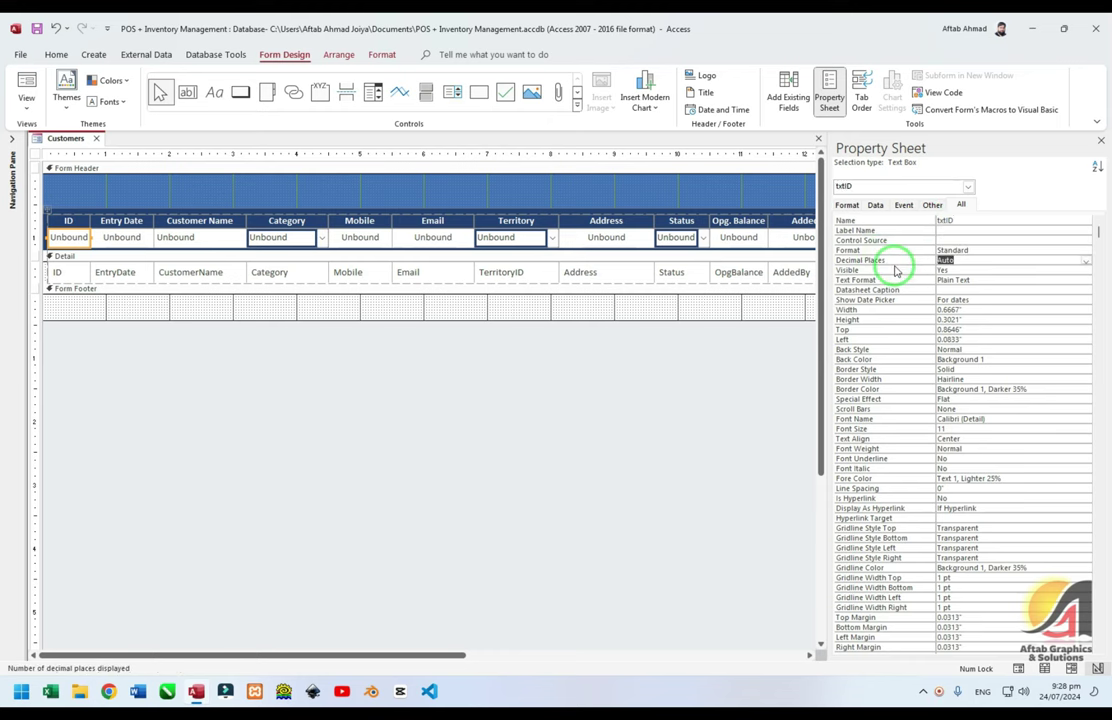
scroll(897, 270, down, 15)
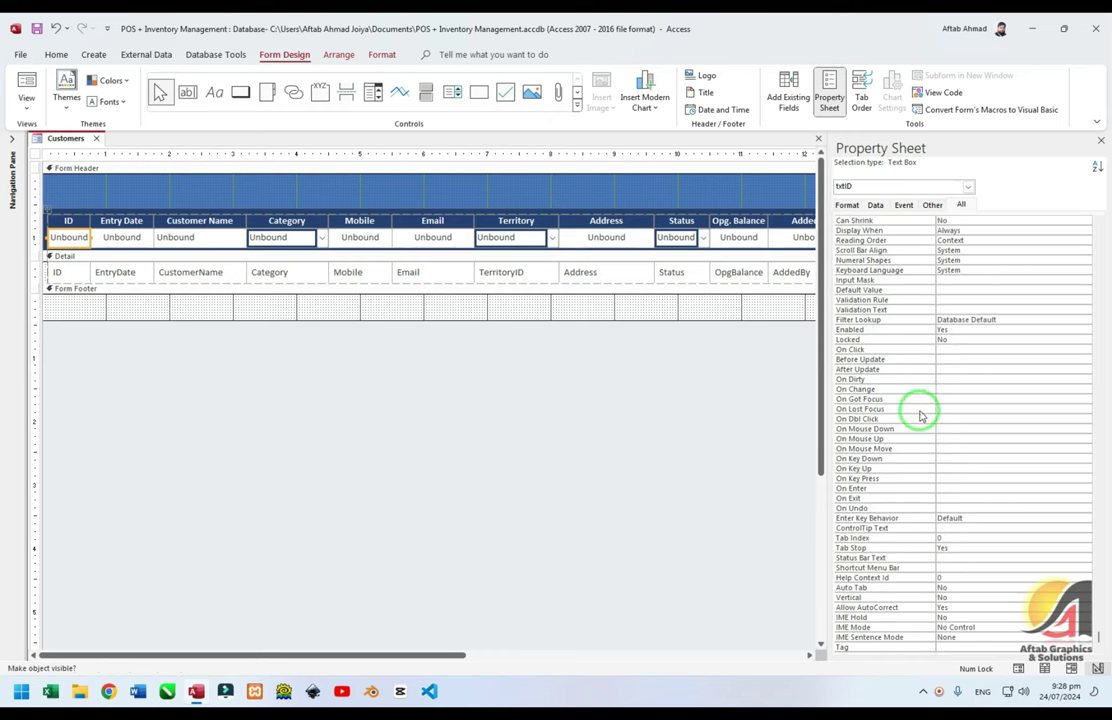
double_click(881, 340)
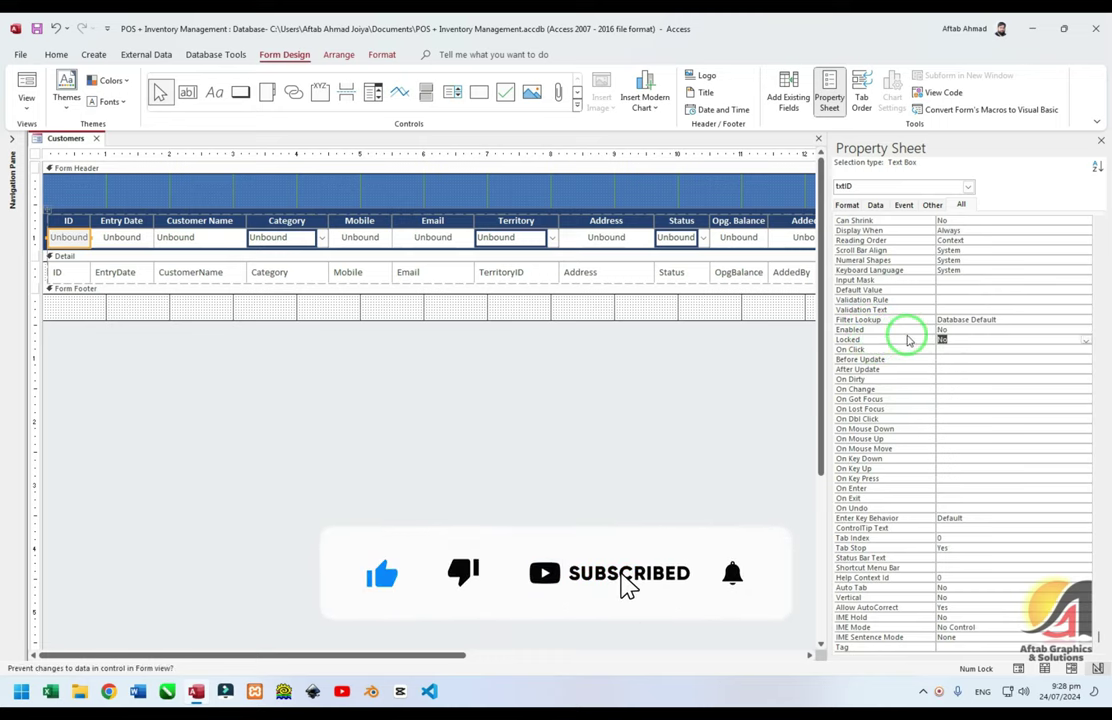
click(367, 365)
key(F5)
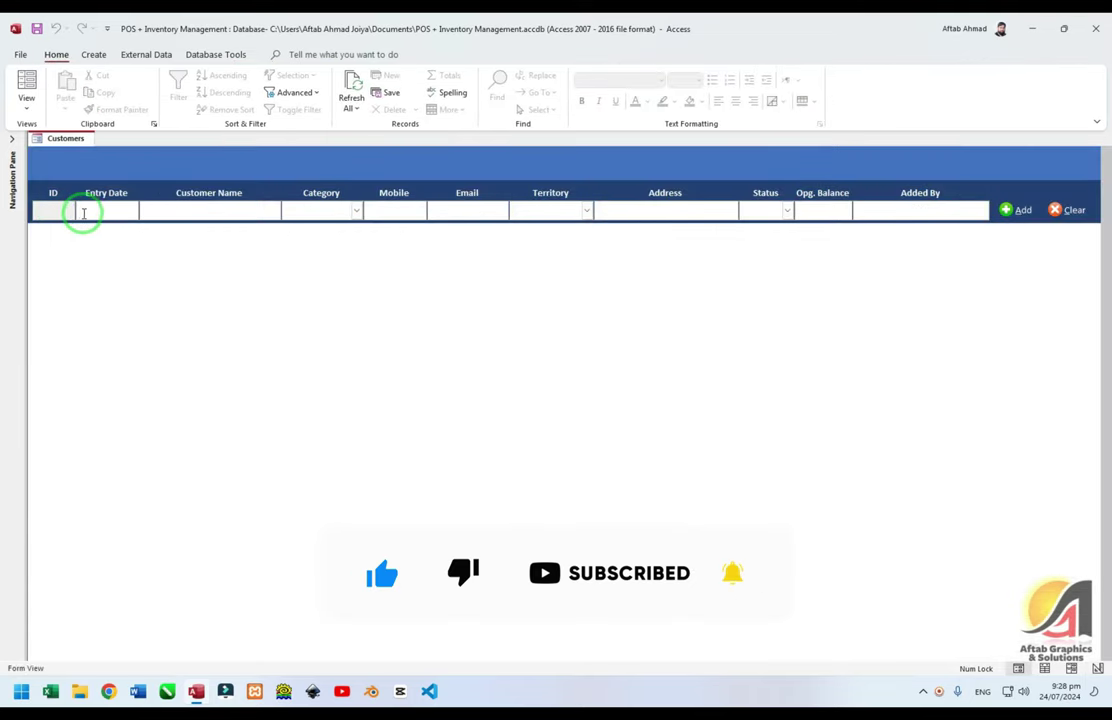
key(ctrl+period)
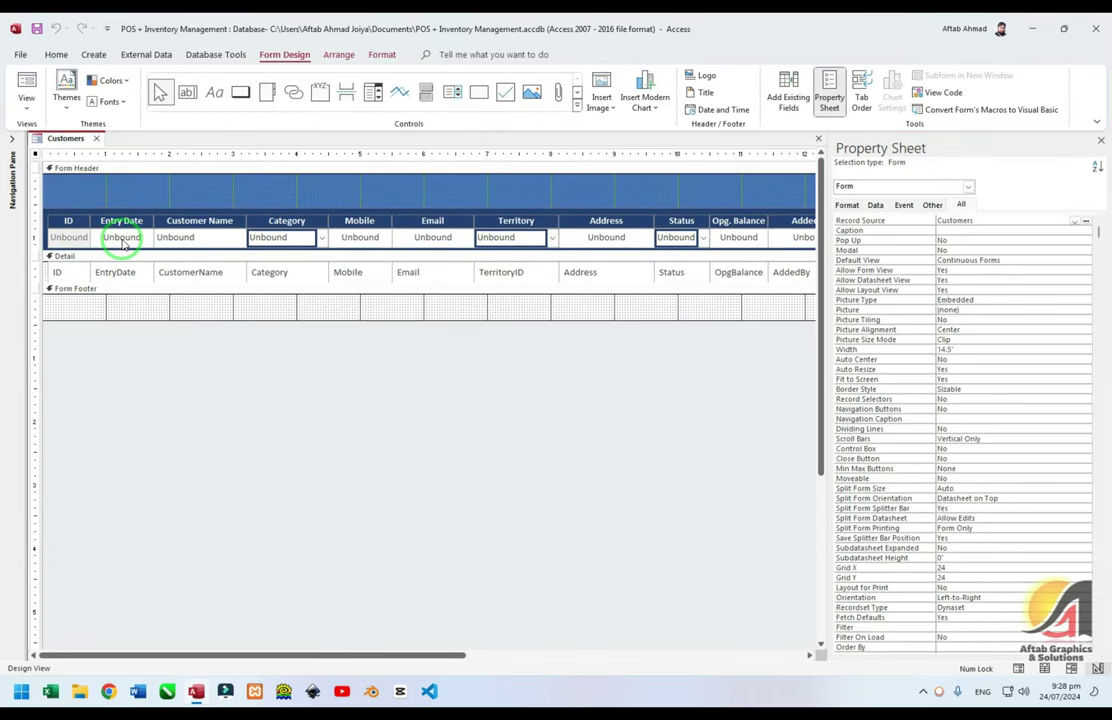
Rename the Entry Date box 'txtDdate' and set its Format to Short Date
click(121, 237)
scroll(930, 252, up, 15)
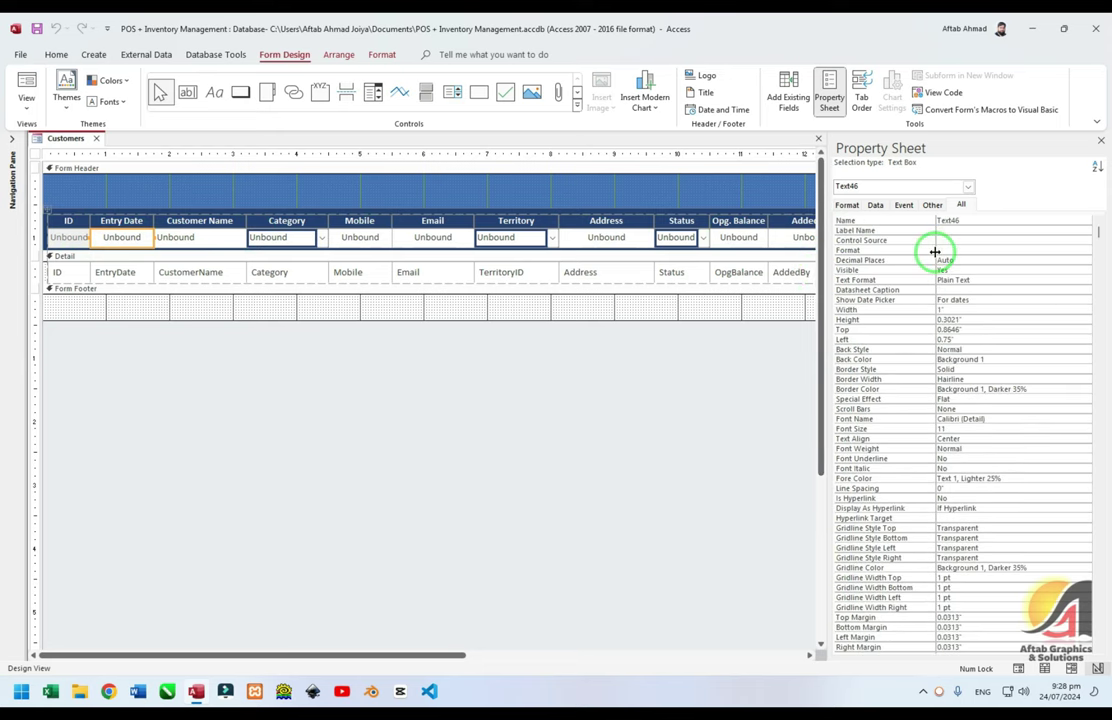
click(891, 222)
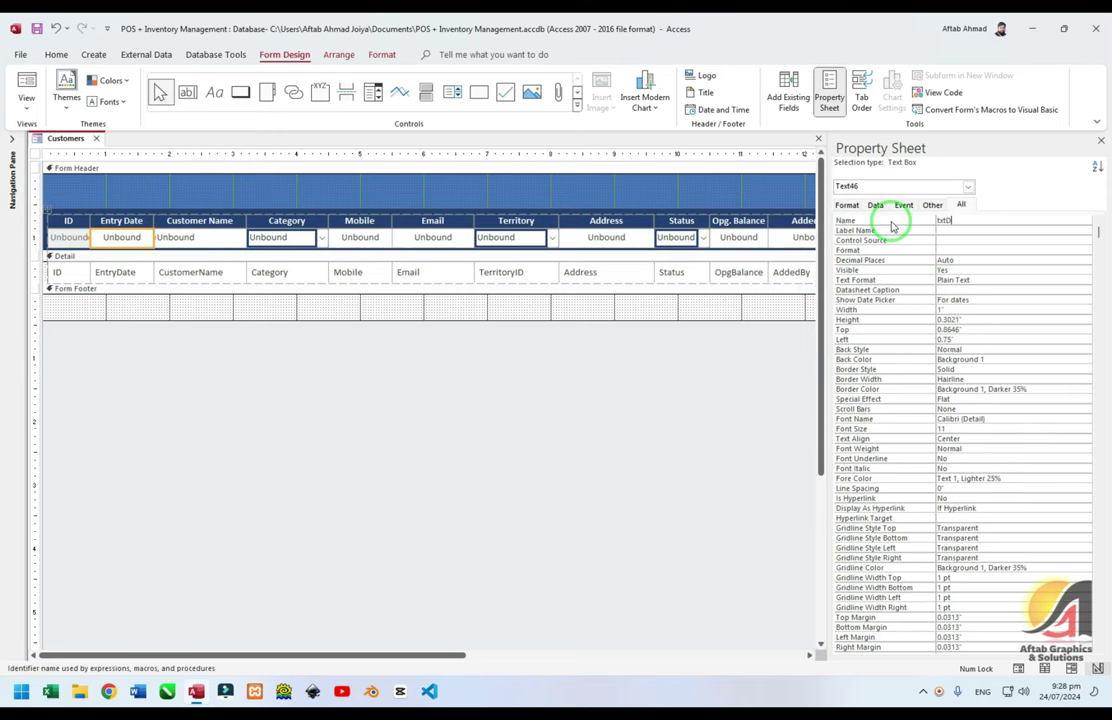
text(txtDdate)
key(Return)
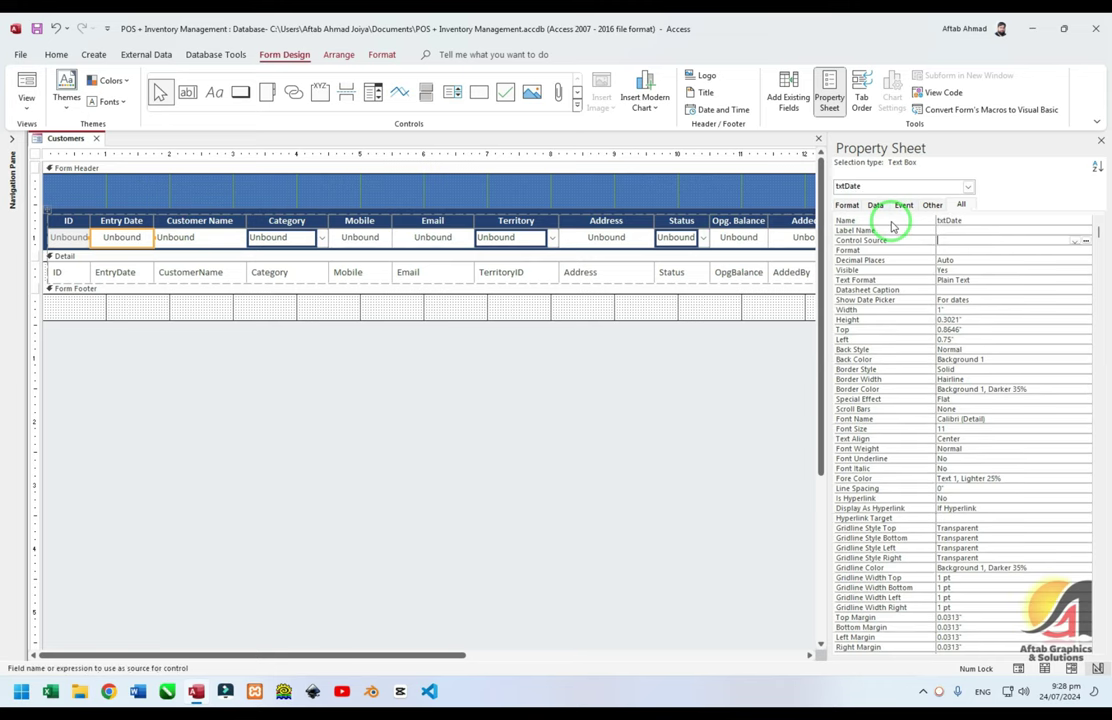
key(Down)
text(s)
key(Return)
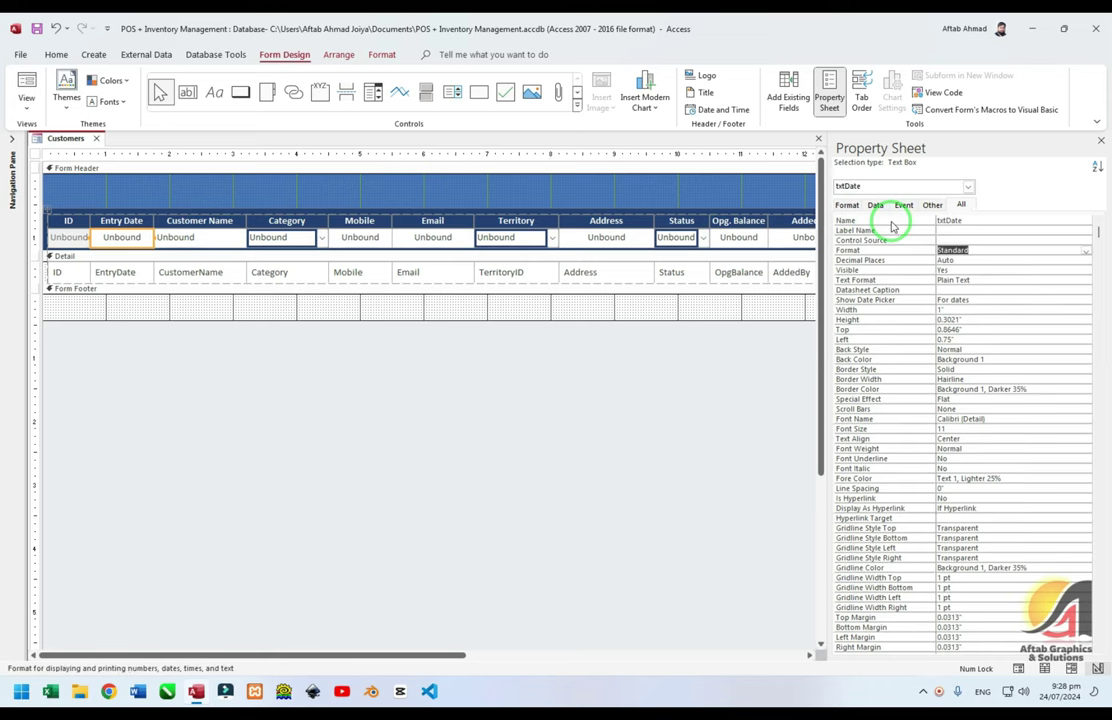
key(Return)
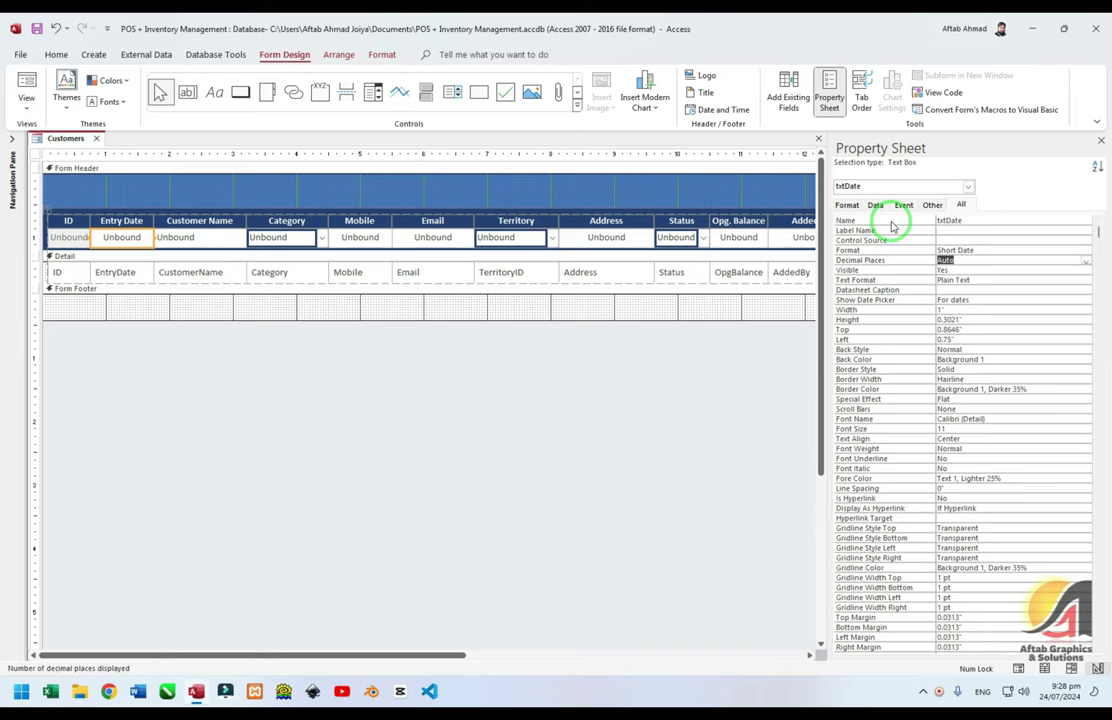
Rename the Customer Name, Category, Mobile and Email boxes (txtCustomer, cboCategory, txtMobile, txtEmail)
click(202, 237)
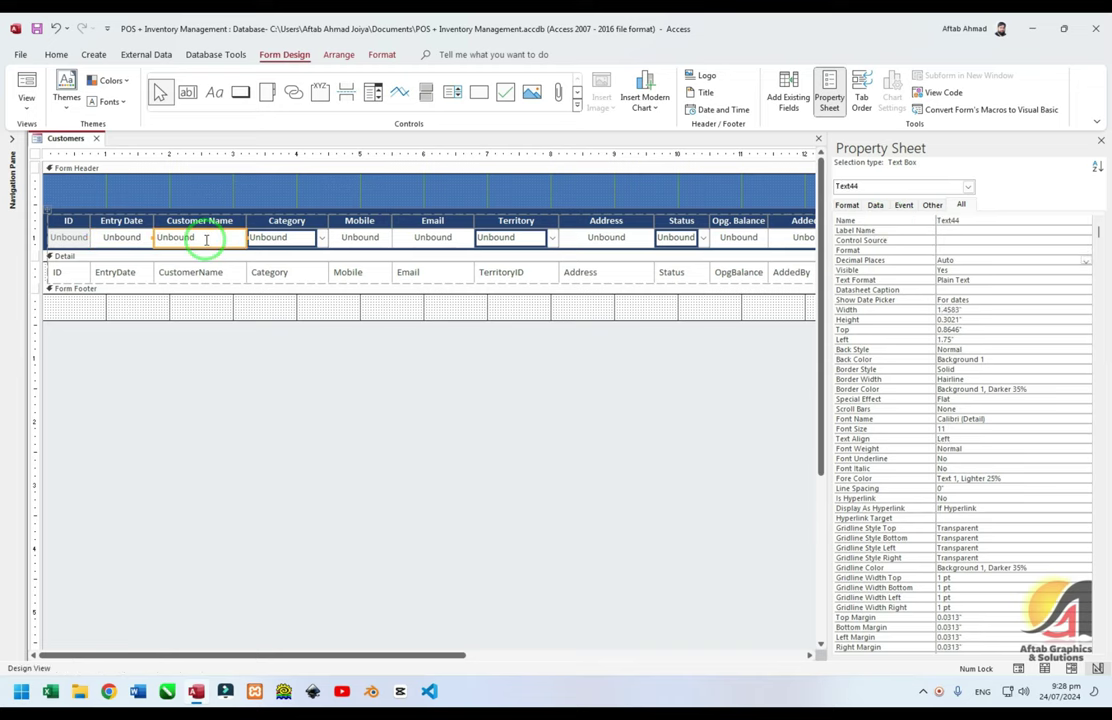
click(885, 222)
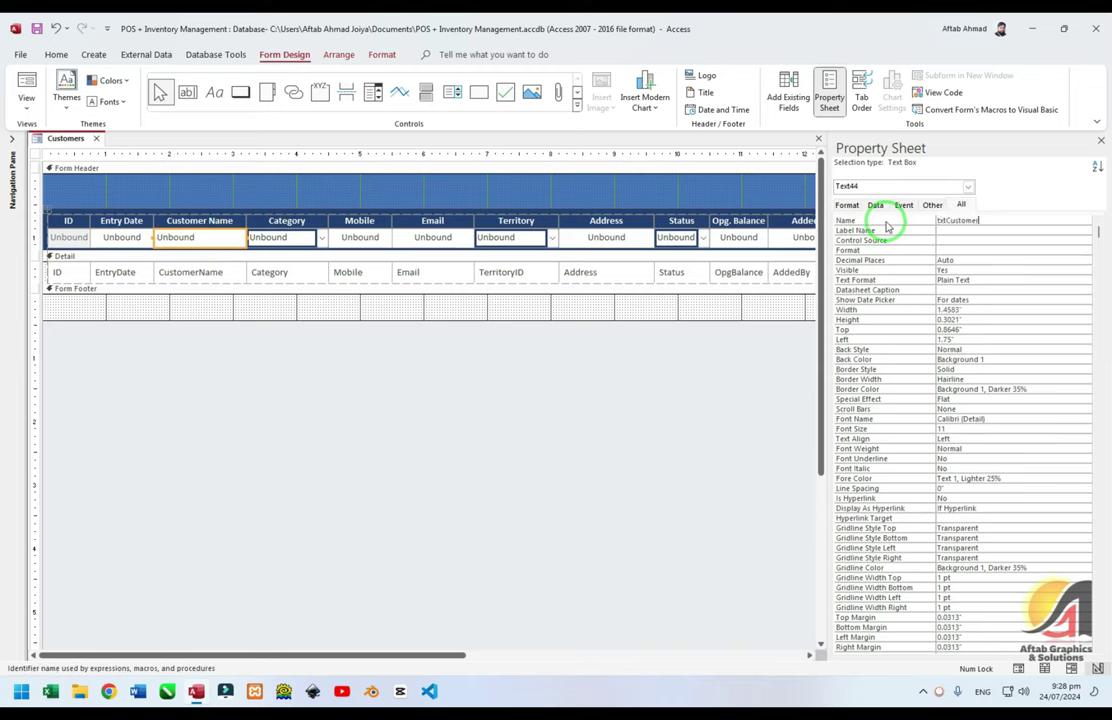
click(275, 238)
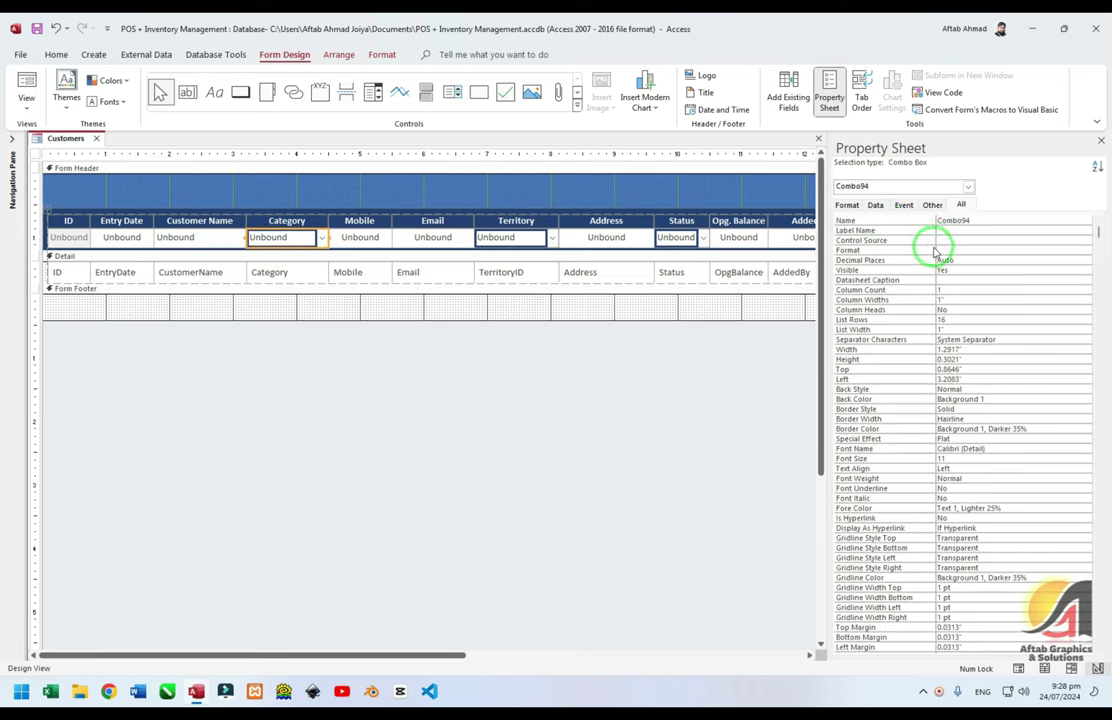
click(918, 223)
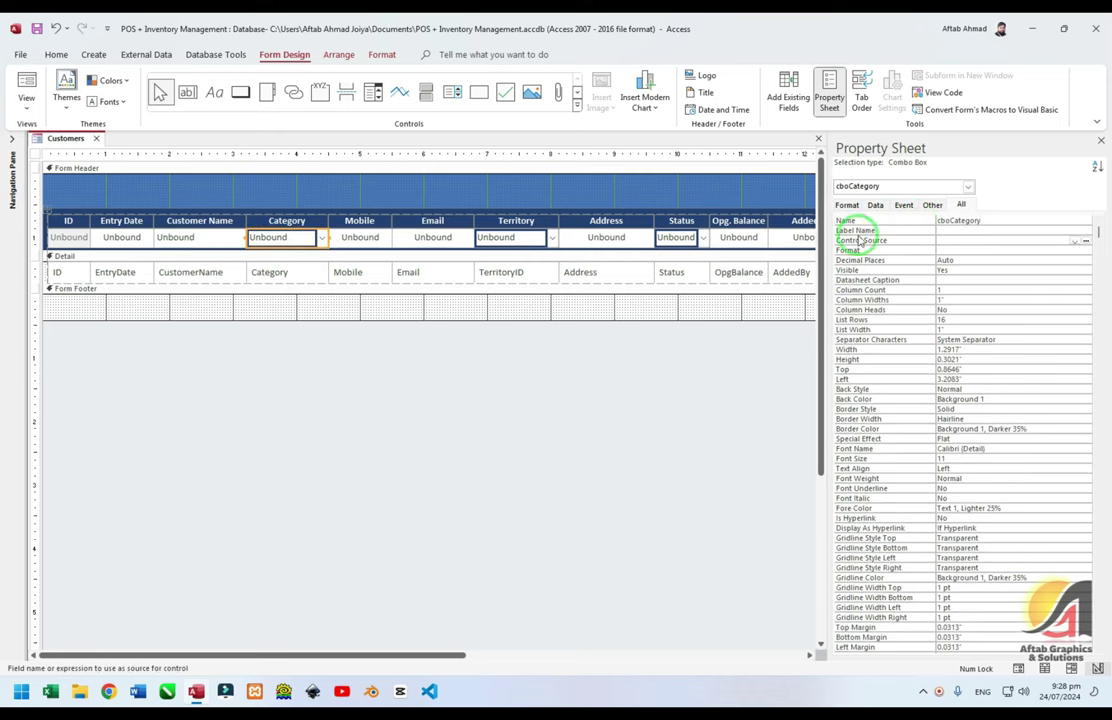
click(360, 238)
click(897, 221)
text(tx)
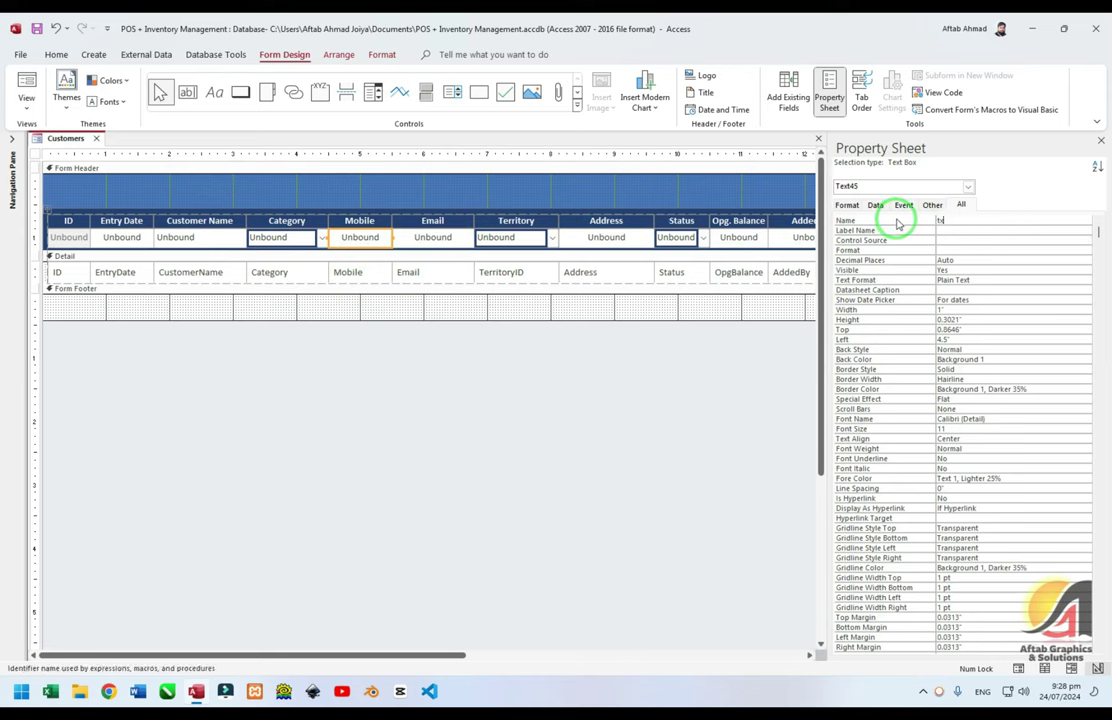
text(tMobile)
click(433, 237)
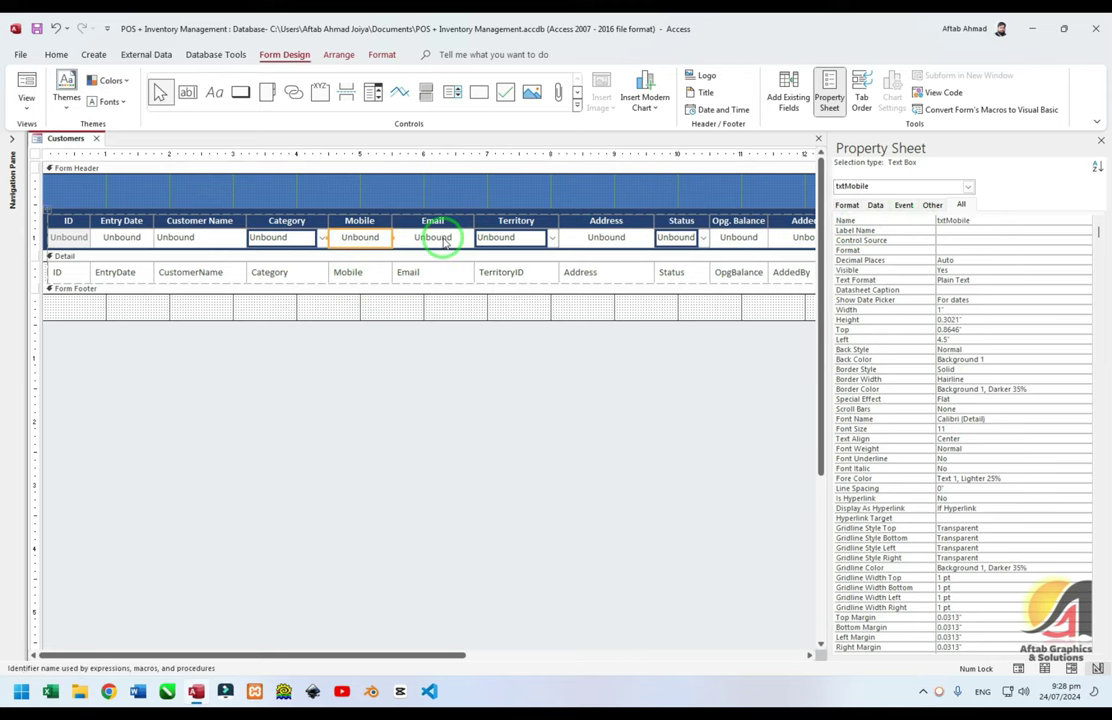
click(903, 224)
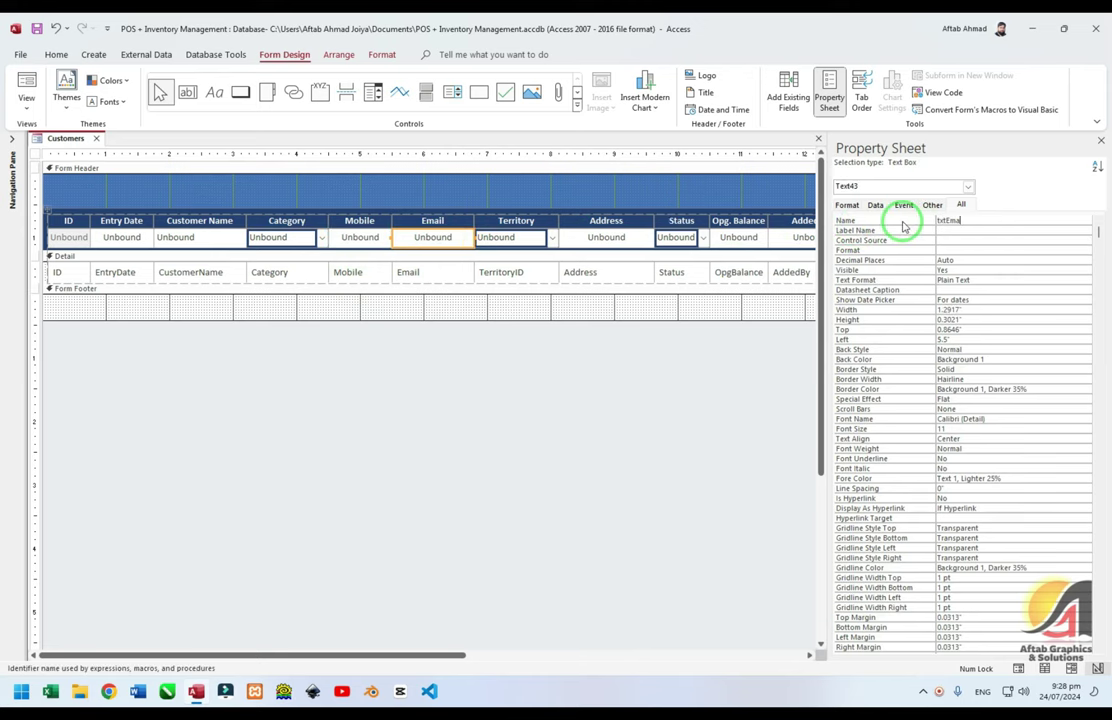
text(txtEmail)
Rename the Territory, Address and Status boxes (cboTerritory, txtAddress, cboStatus) and recheck the Address name
click(530, 237)
click(906, 222)
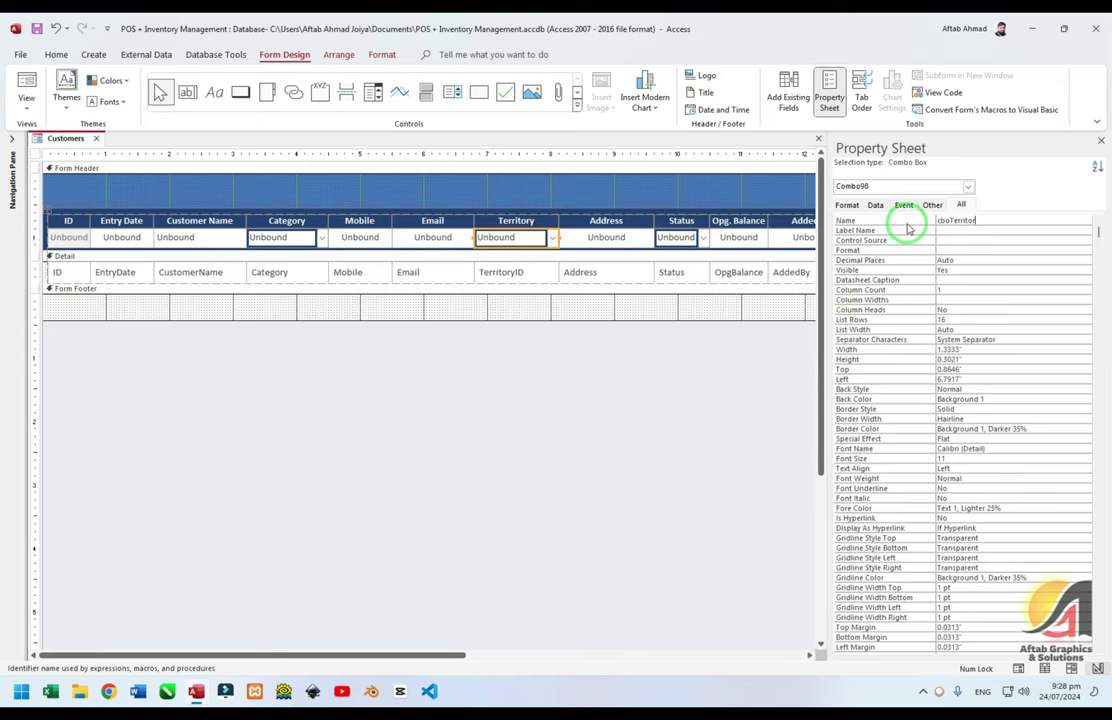
click(606, 237)
click(922, 224)
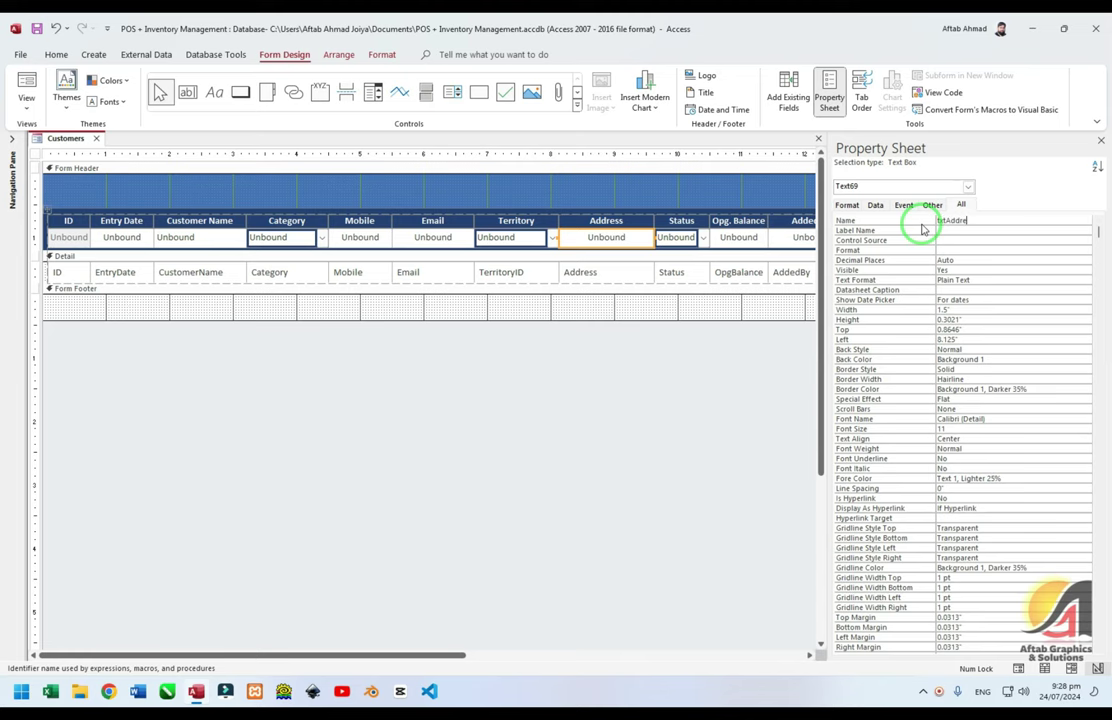
click(688, 237)
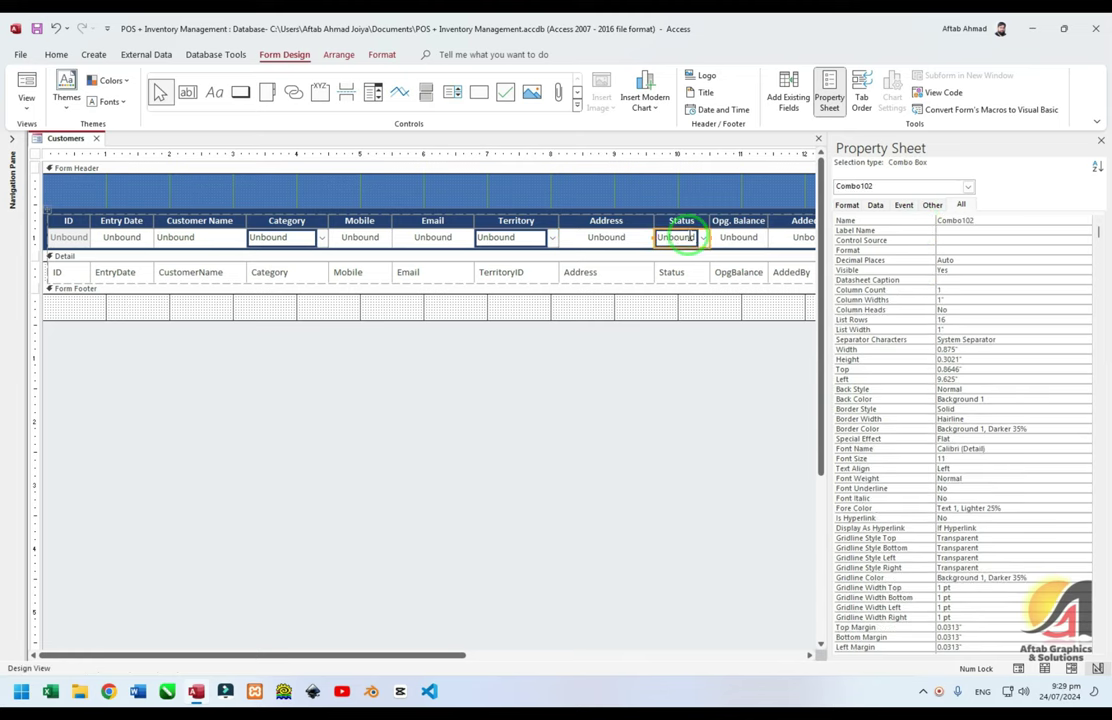
click(926, 222)
text(cboStatus)
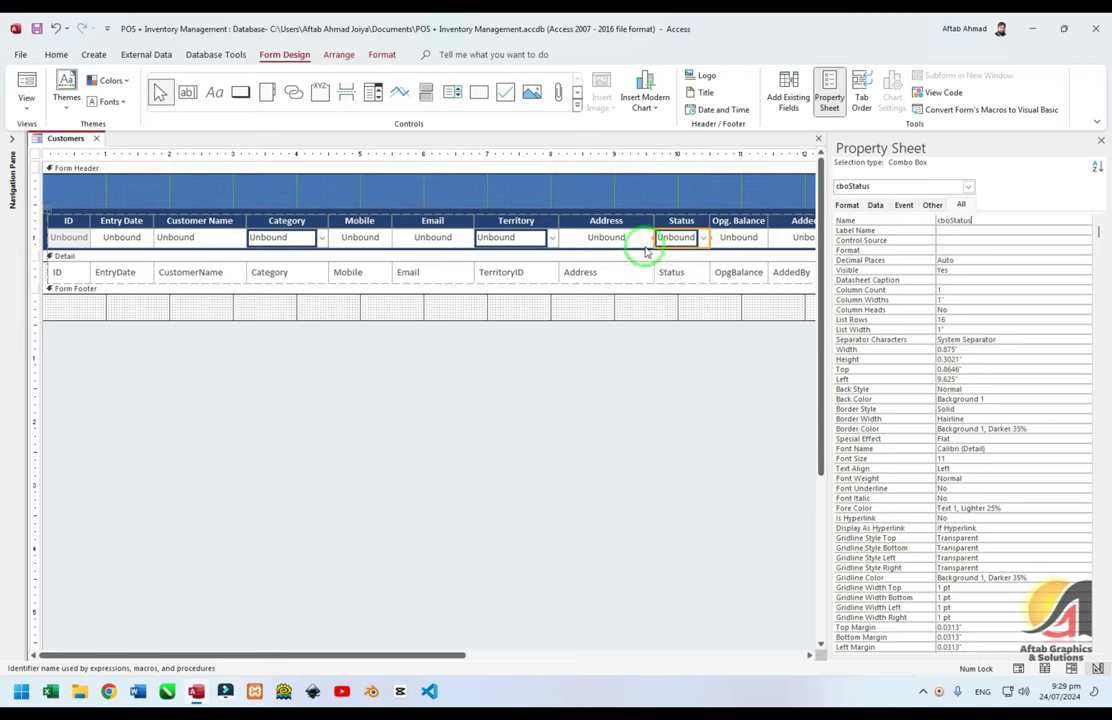
click(624, 239)
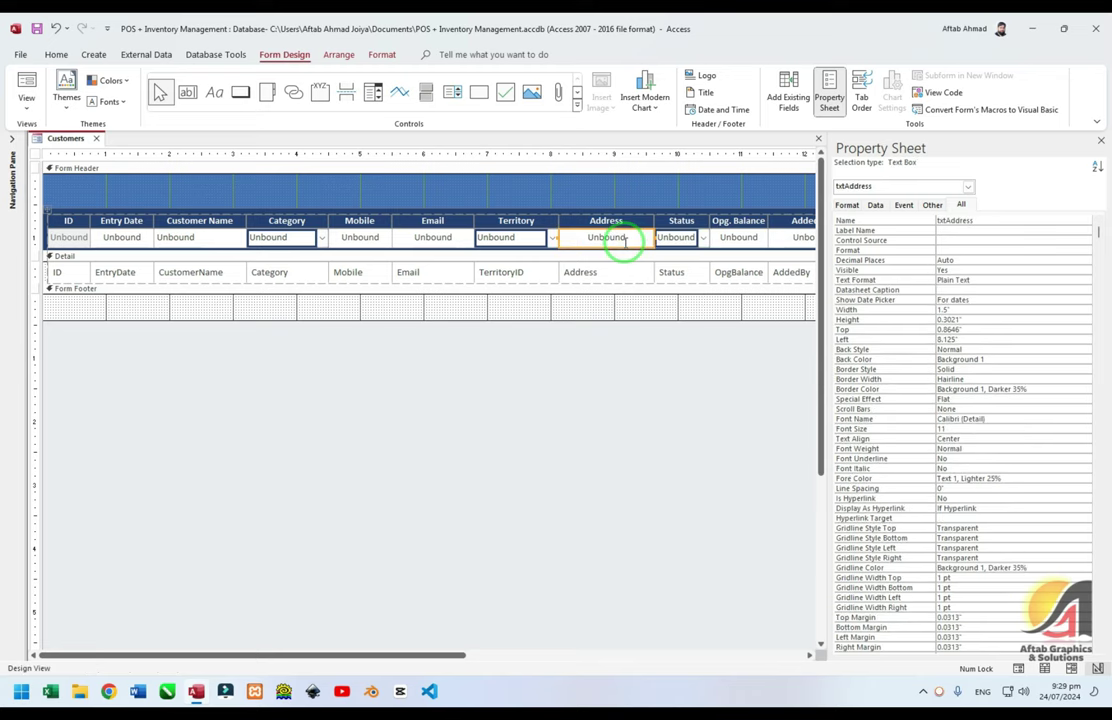
click(615, 270)
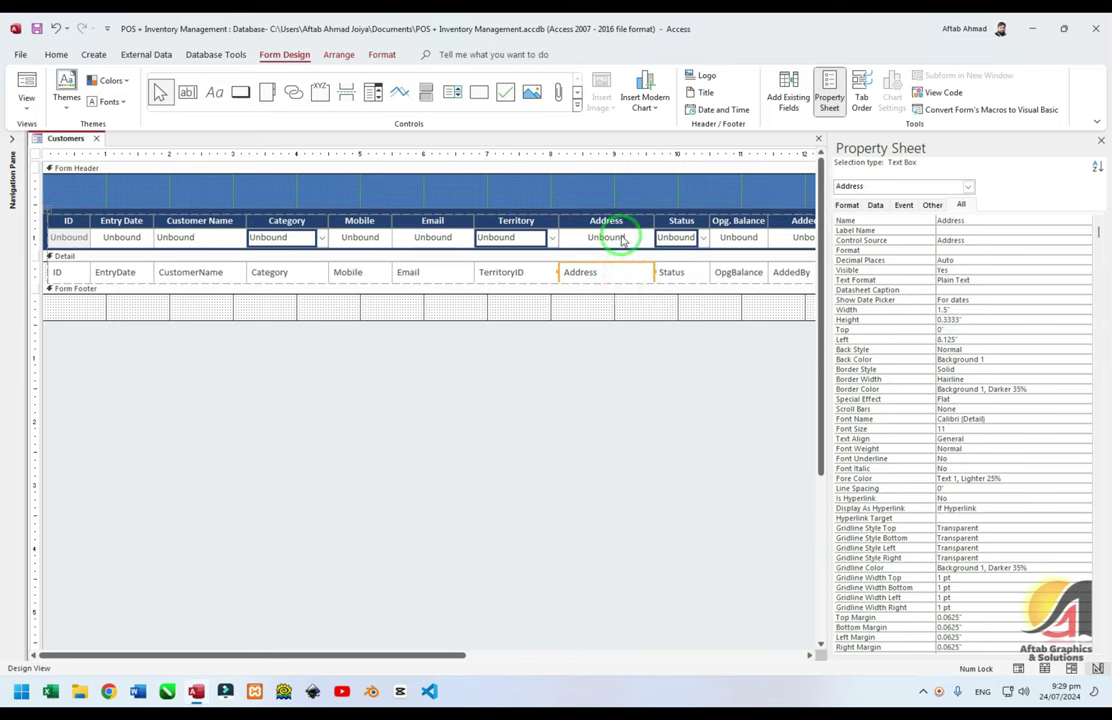
click(621, 238)
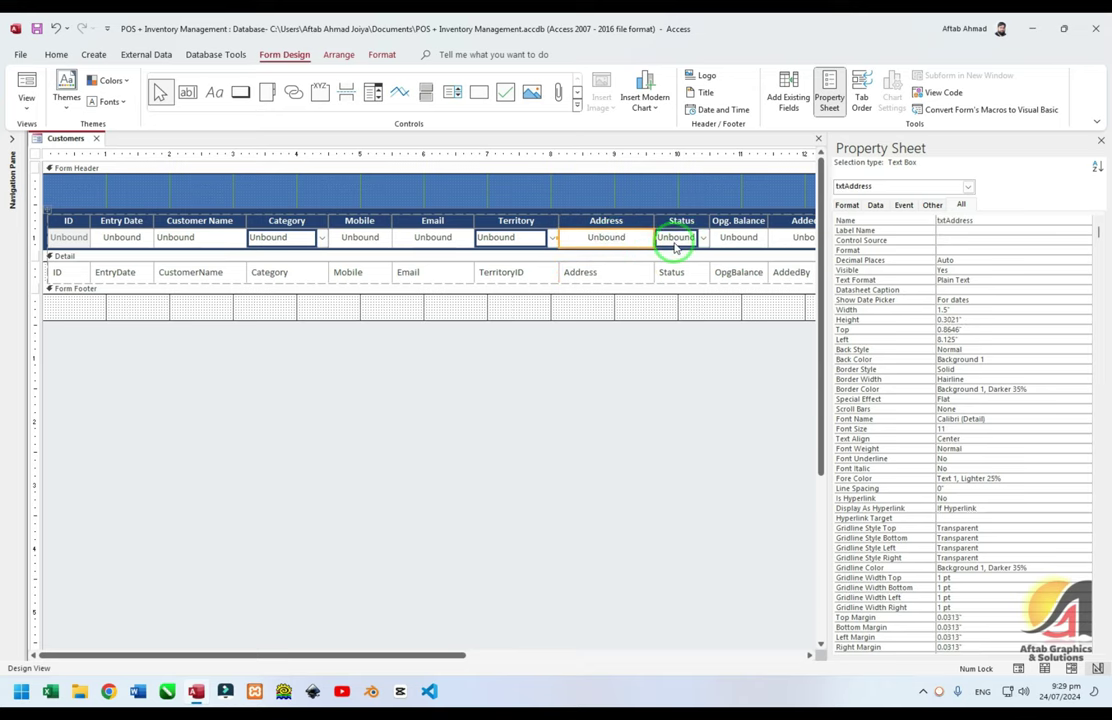
click(673, 238)
Name the Opg. Balance box txtOpgBalance with Standard format and 2 decimal places
drag(427, 658, 575, 658)
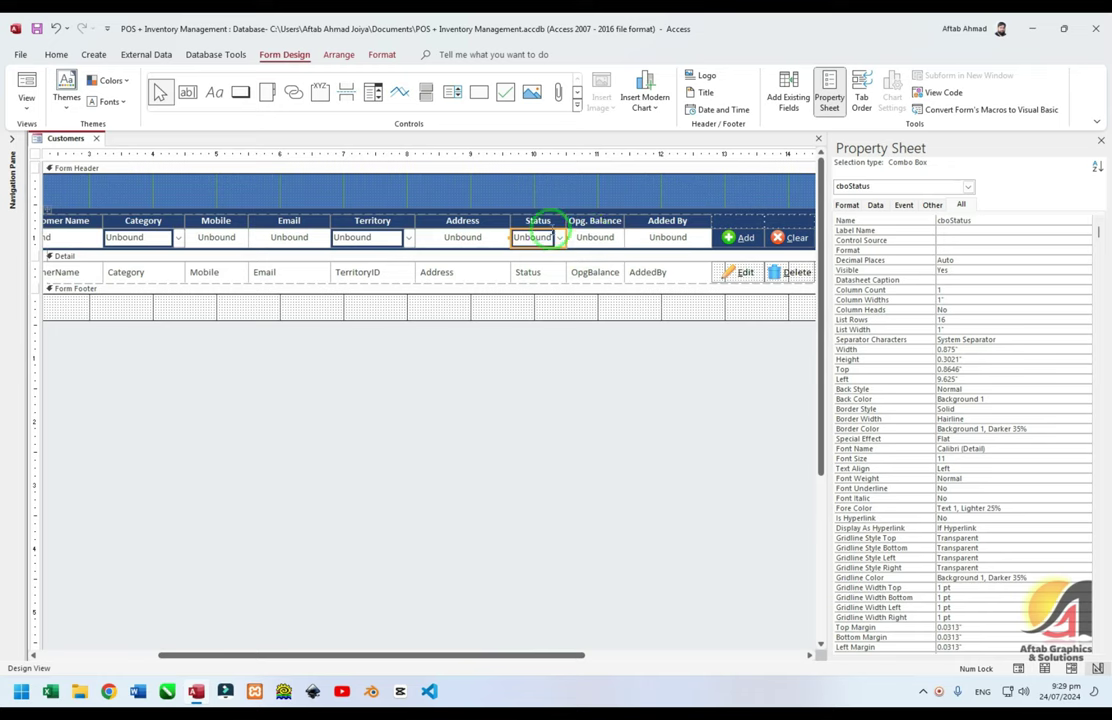
click(594, 238)
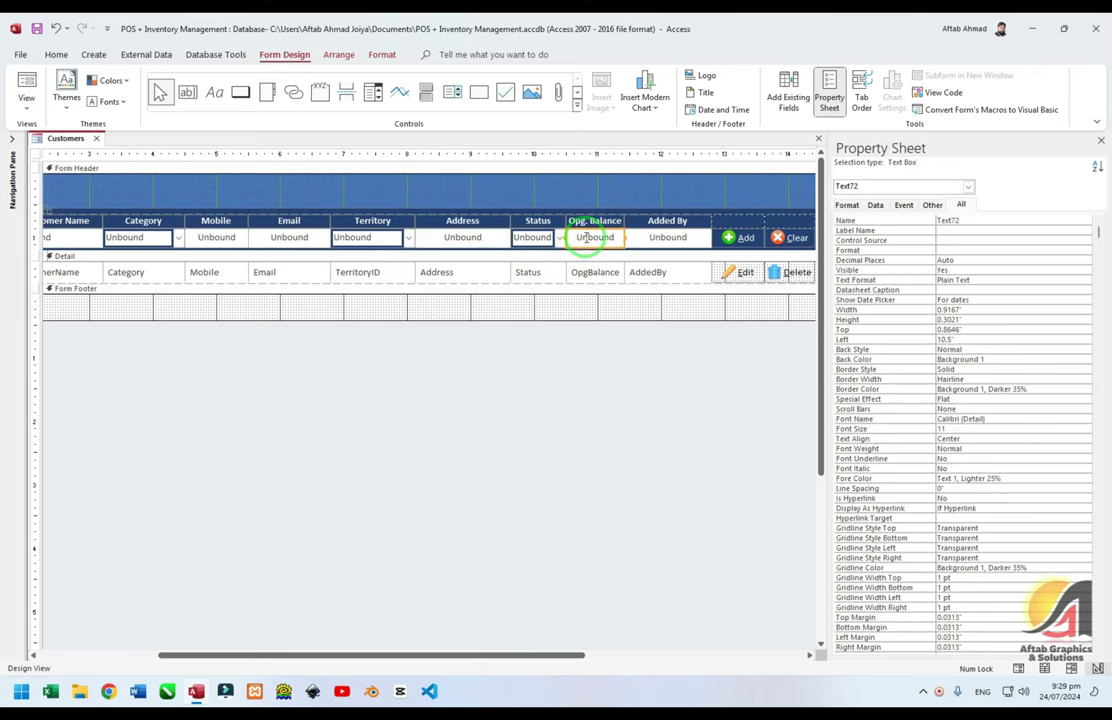
click(893, 221)
text(te)
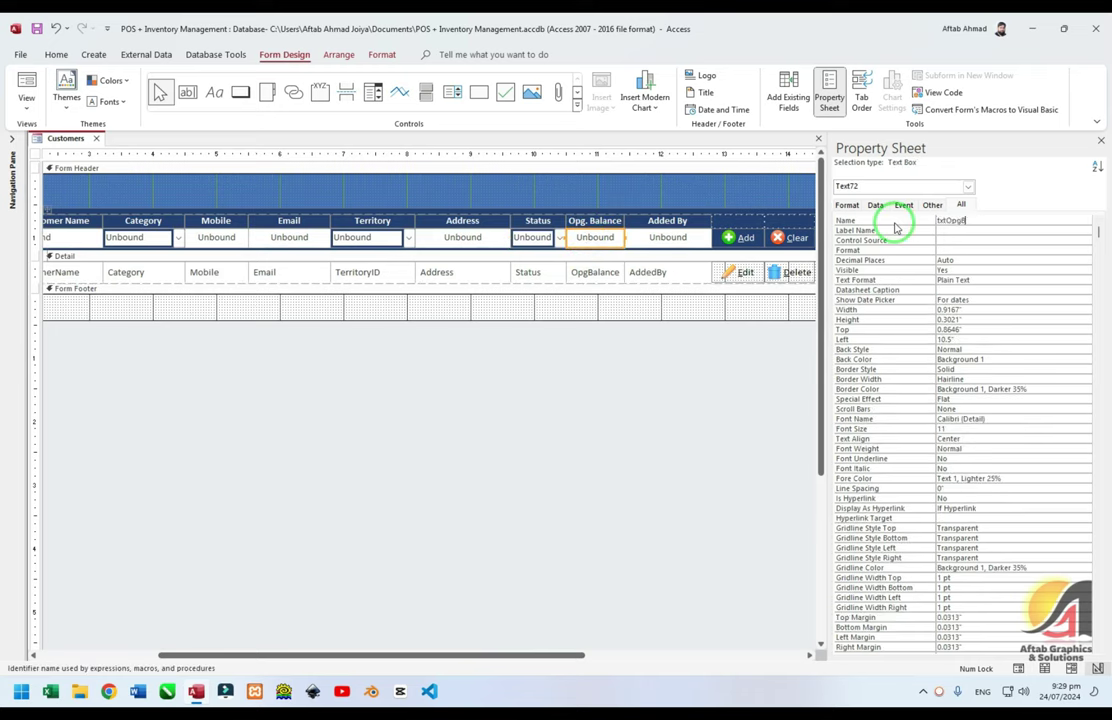
text(tOpgBalance)
key(Tab)
key(Tab)
key(Tab)
text(Standard)
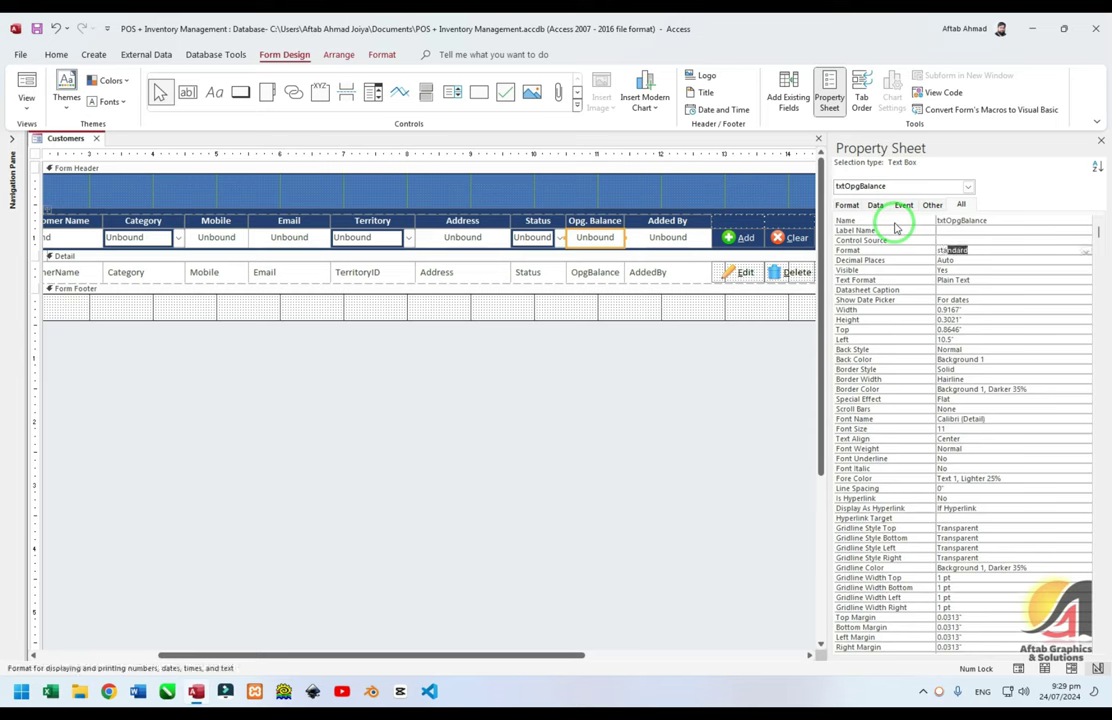
key(Tab)
text(2)
key(Tab)
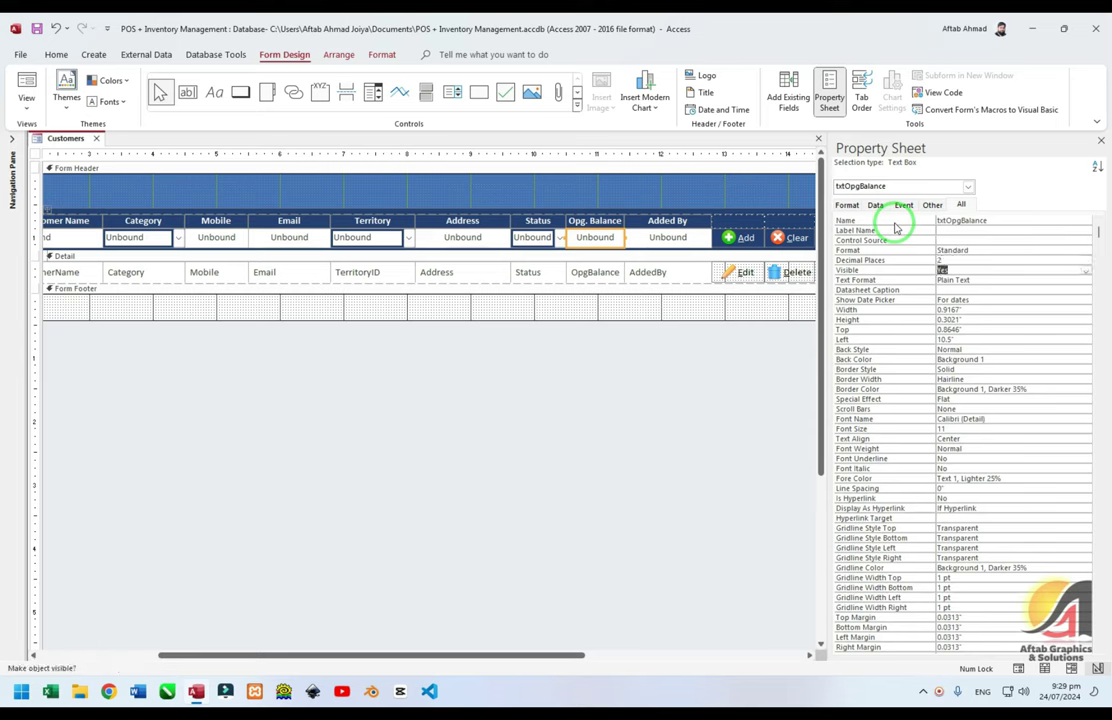
Set the Added By box's Enabled property to No so it is disabled
click(667, 237)
click(869, 220)
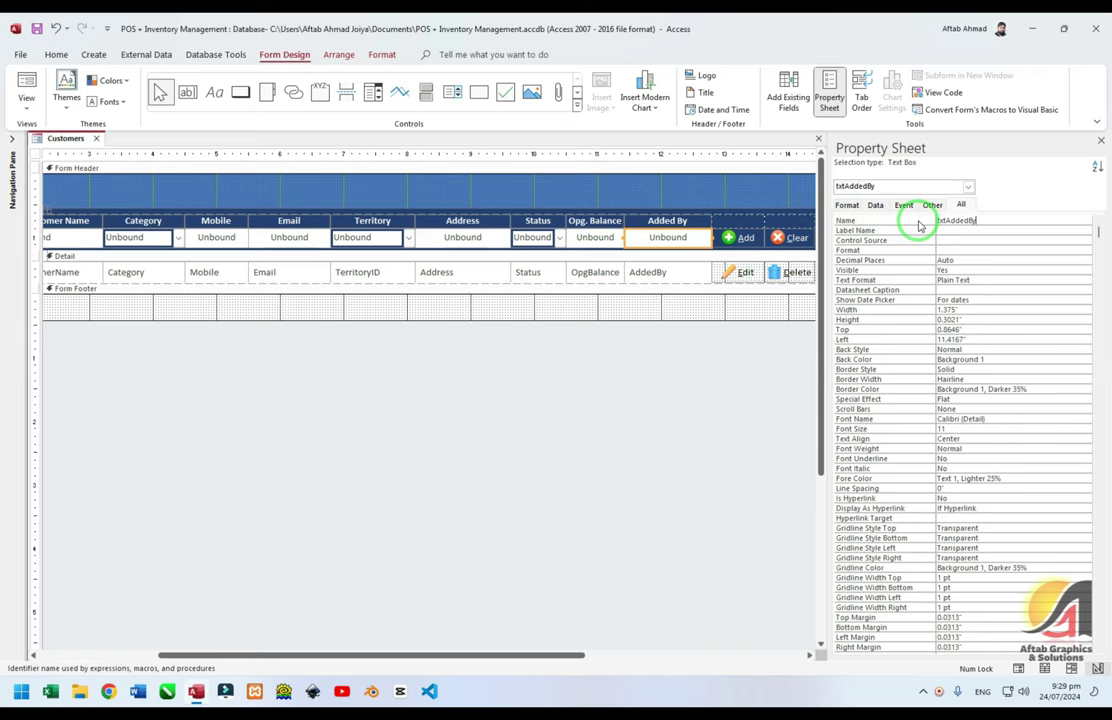
scroll(930, 330, down, 15)
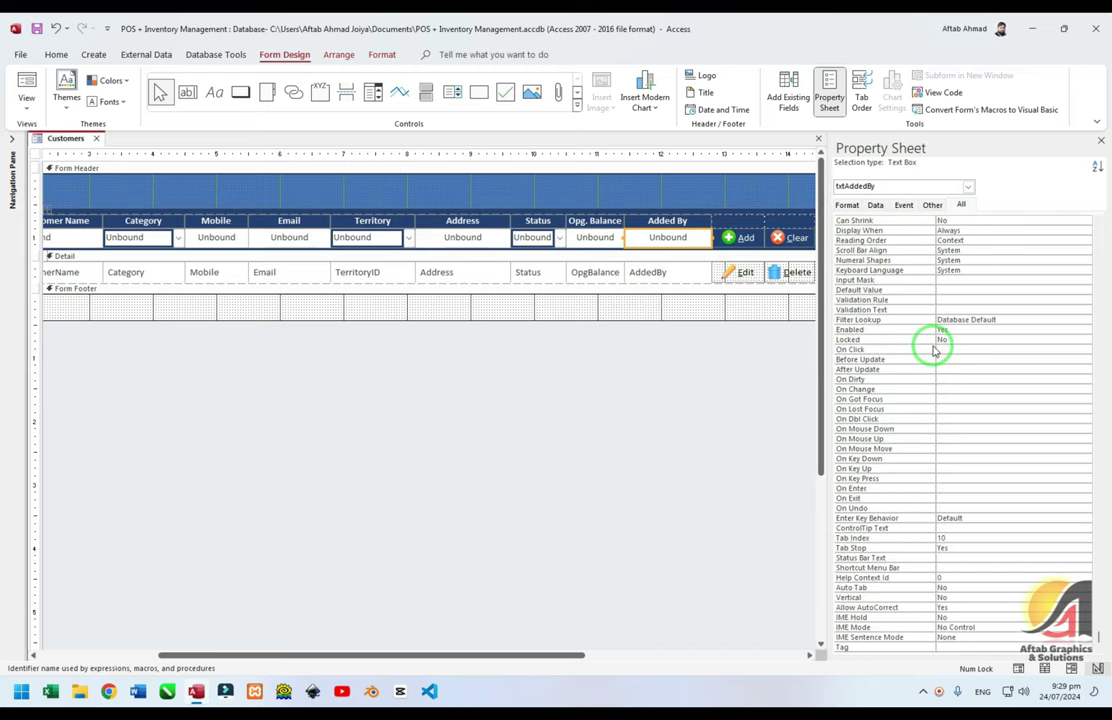
double_click(919, 331)
click(596, 365)
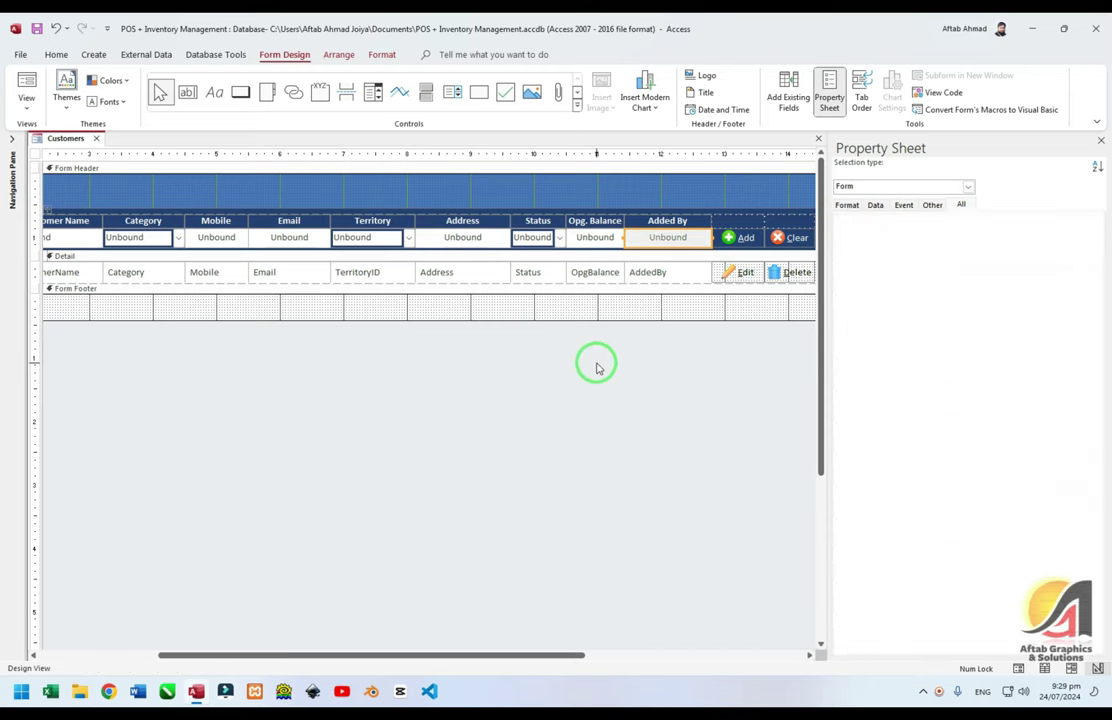
click(658, 240)
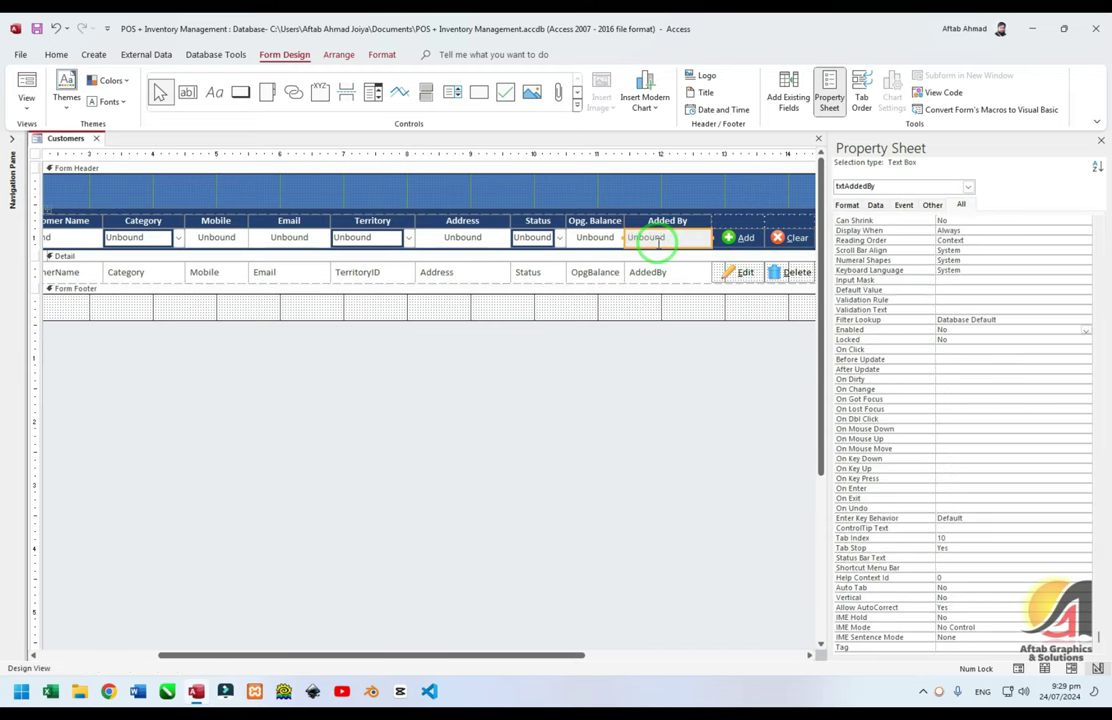
Preview the Customers form in Form View, then return to Design View
click(629, 373)
key(F5)
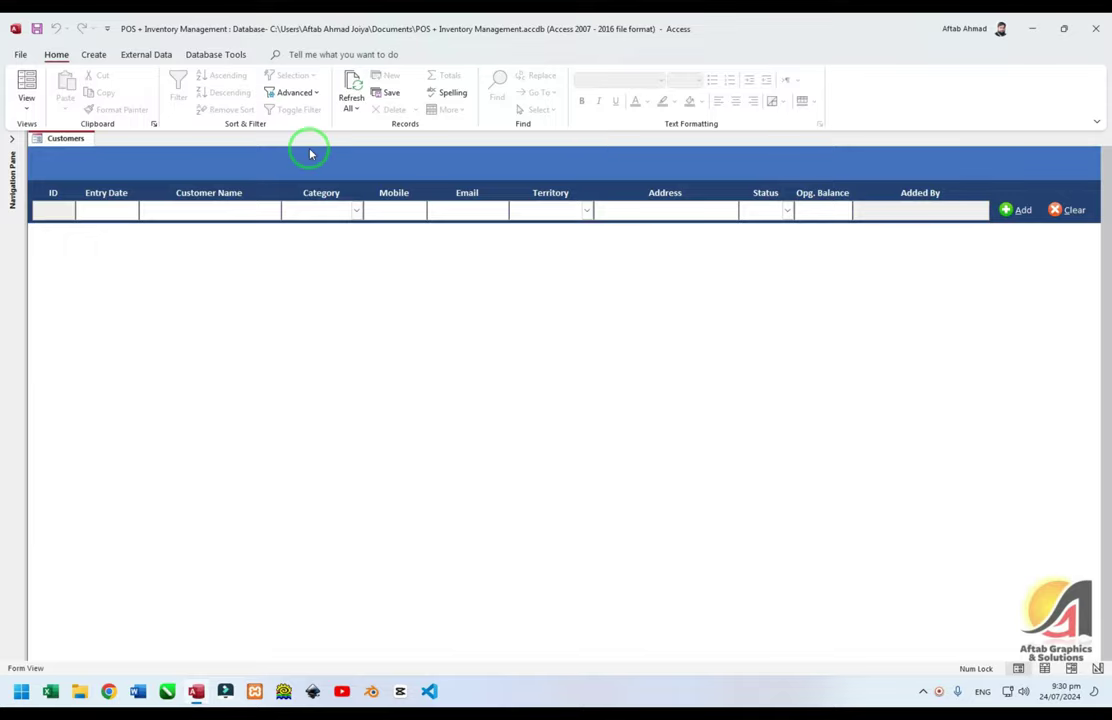
key(ctrl+period)
click(904, 204)
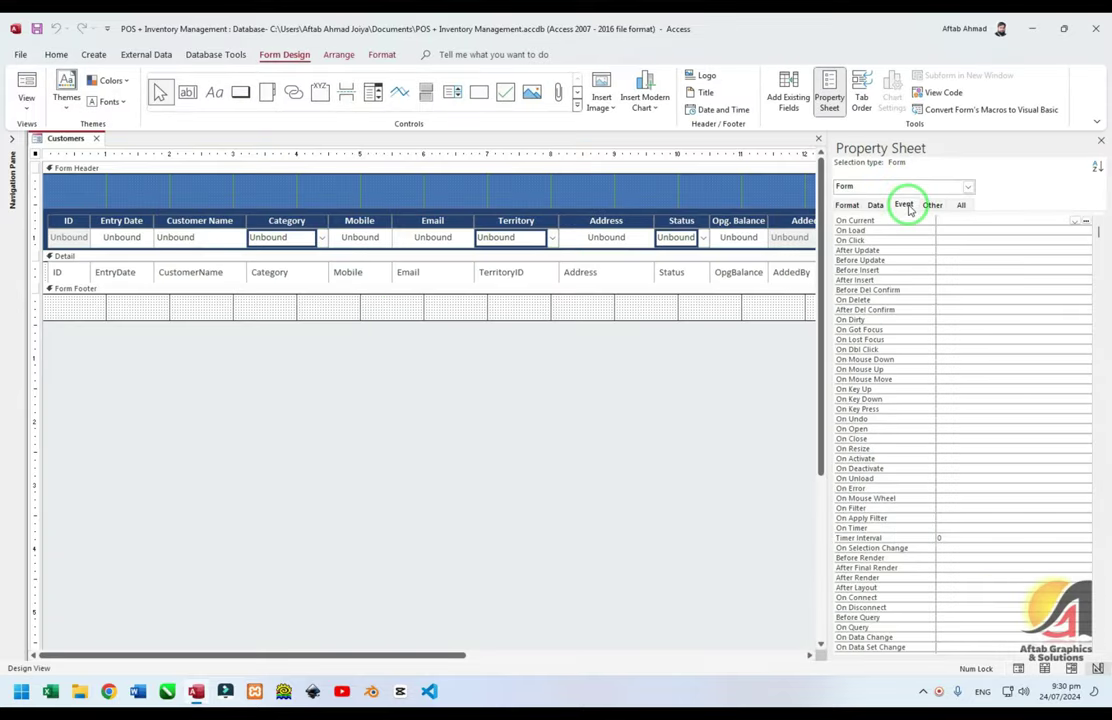
Write a Form_Load procedure in Code Builder containing Me.txtDate.SetFocus
click(875, 231)
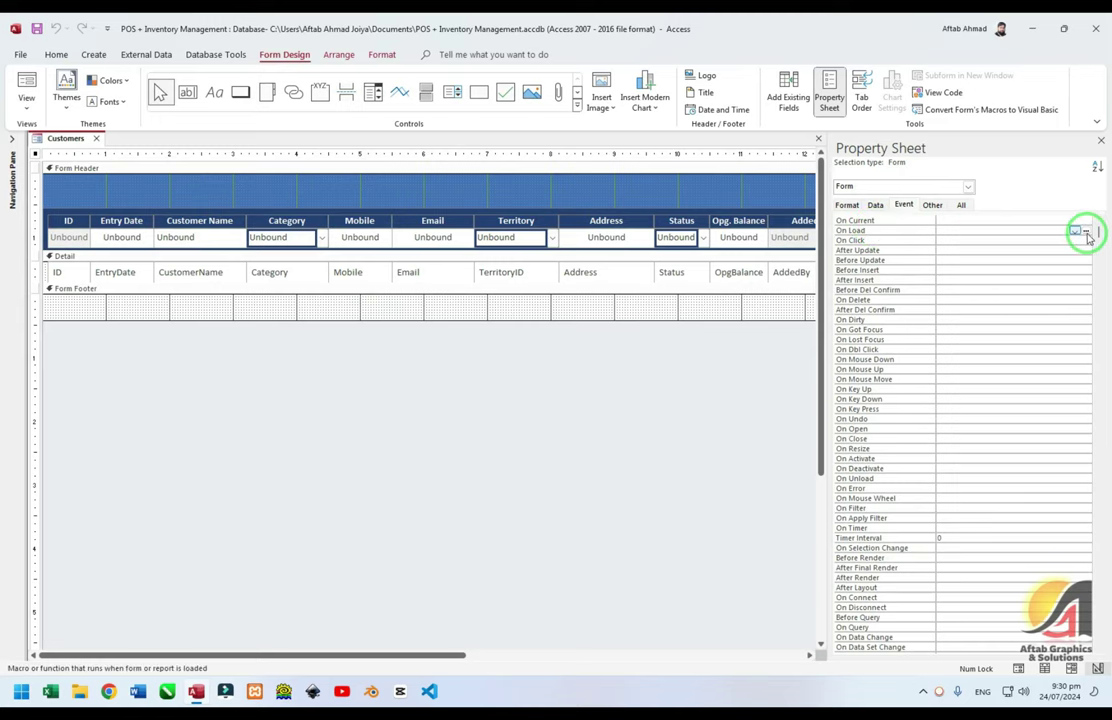
click(1085, 231)
click(509, 217)
click(545, 340)
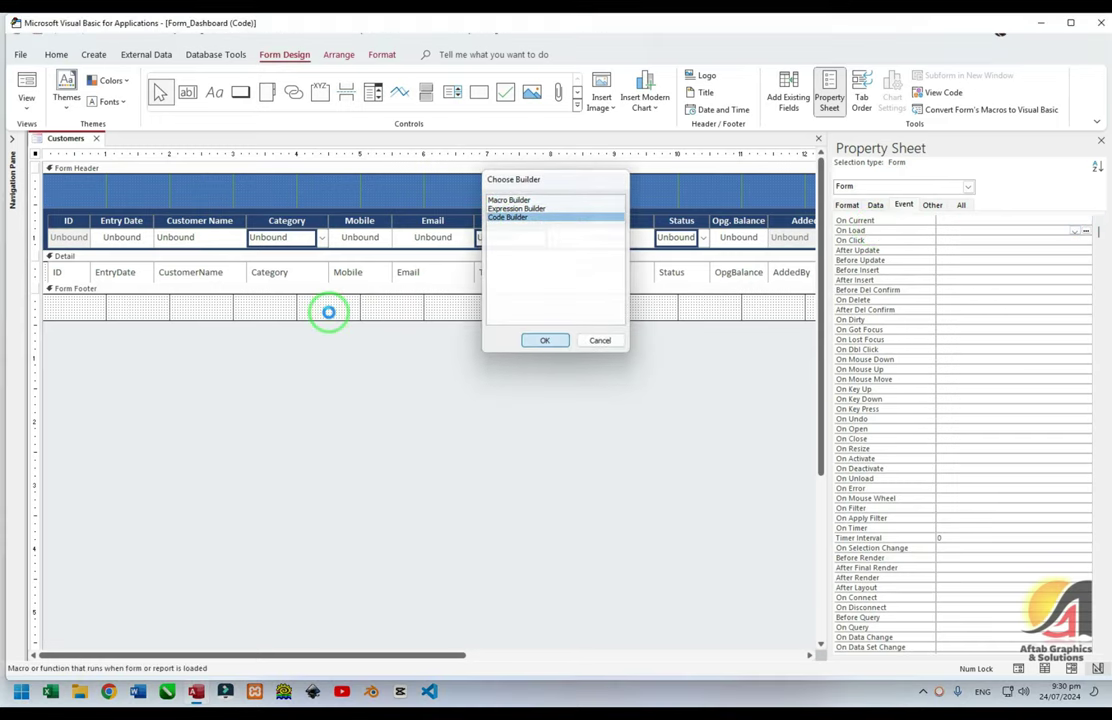
text(Me.txtdate.se)
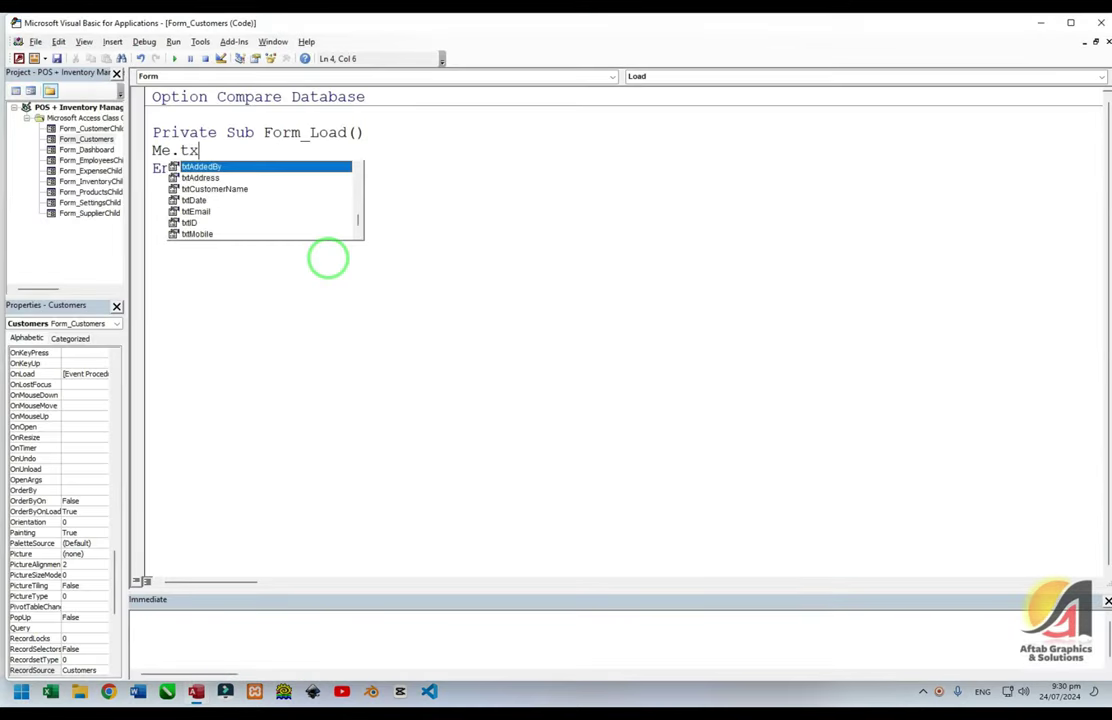
text(tFocus)
Check the form in Form View, then return to Design View with the Entry Date box selected
key(BackSpace)
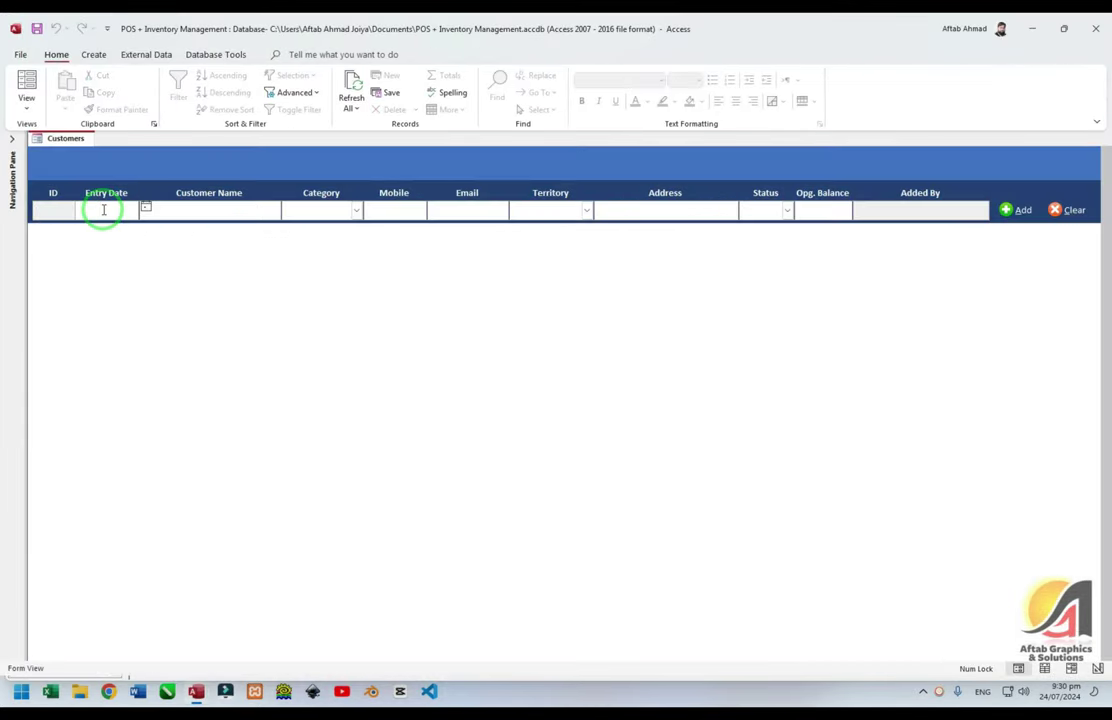
right_click(194, 156)
click(238, 218)
click(121, 237)
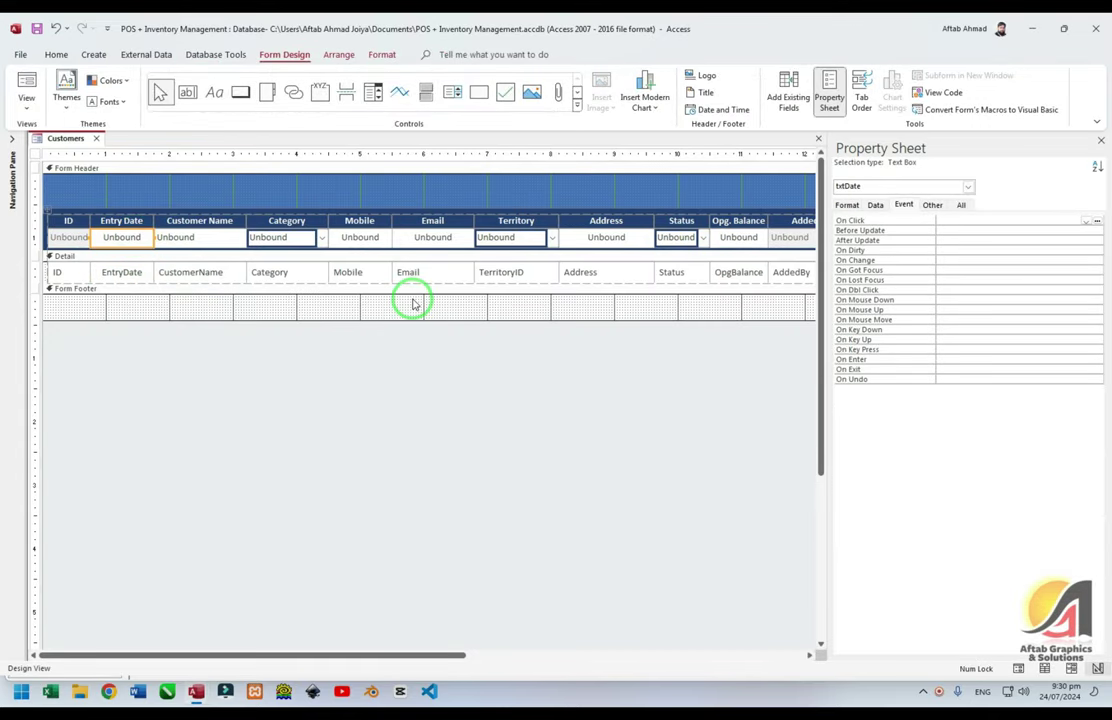
Build txtDate's After Update event in code, starting with 'If Me.txtdate.Value > Date then'
key(F4)
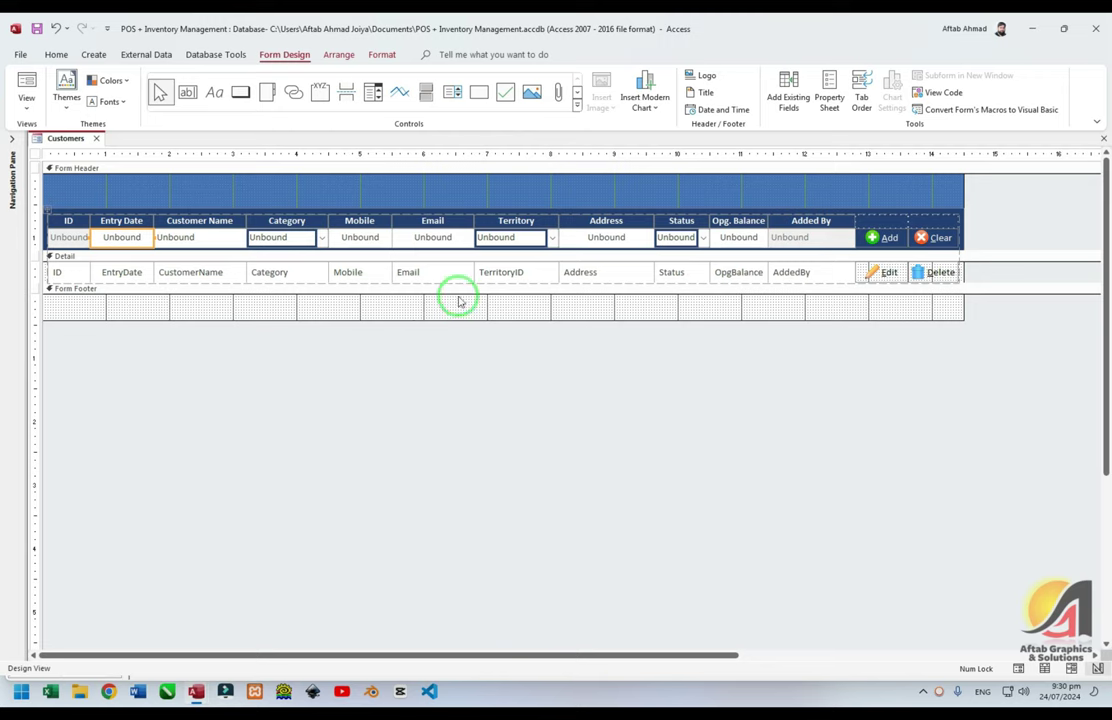
key(F4)
click(881, 240)
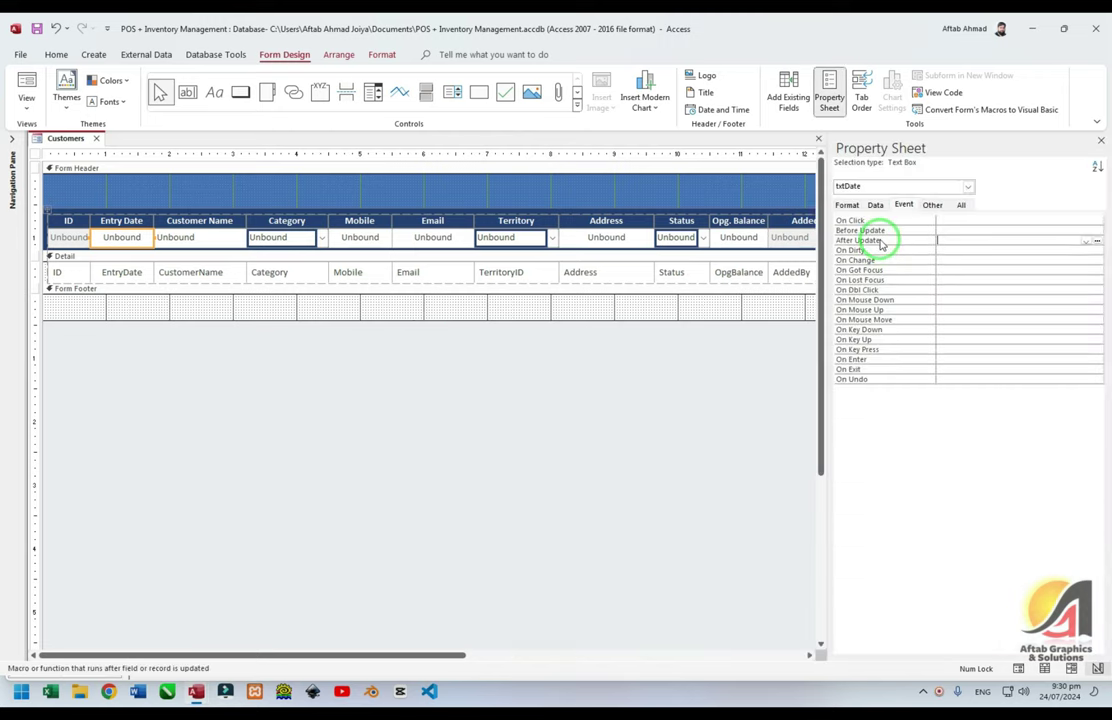
click(1095, 241)
click(525, 218)
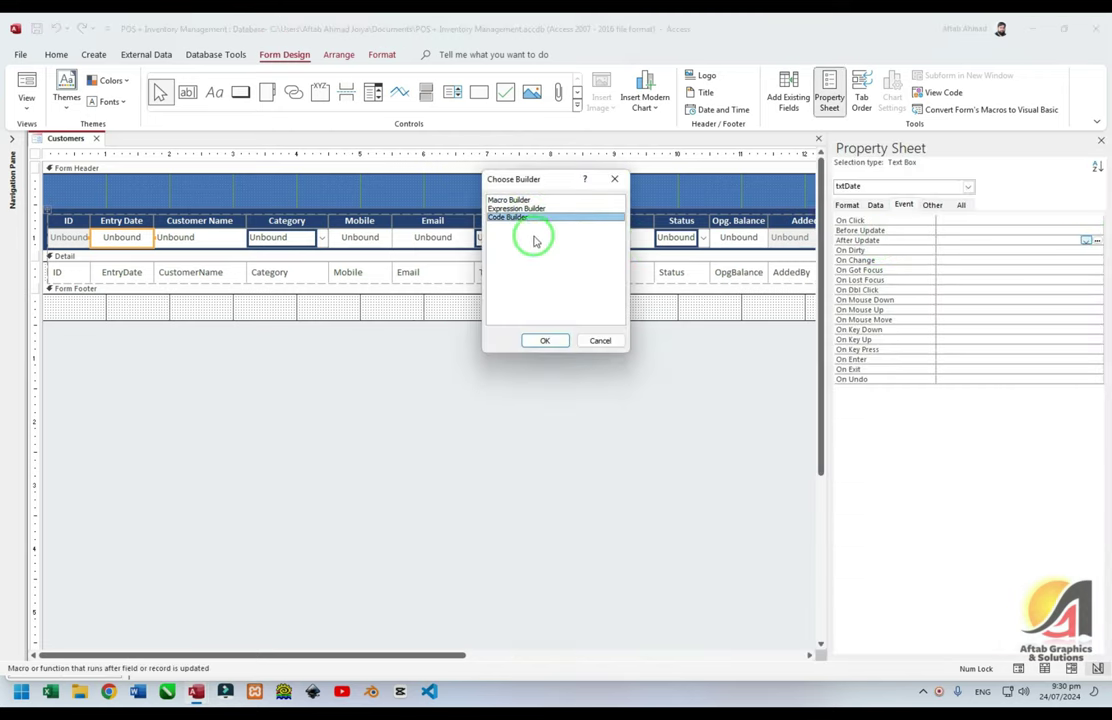
click(542, 338)
text(If )
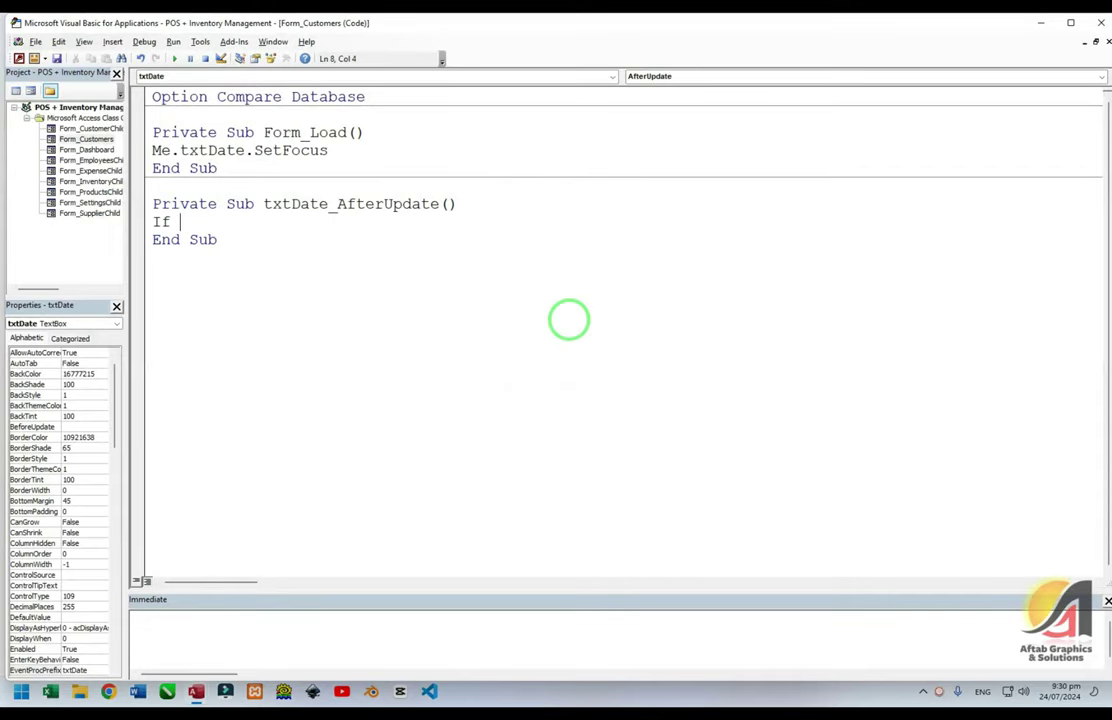
text(Me.tx)
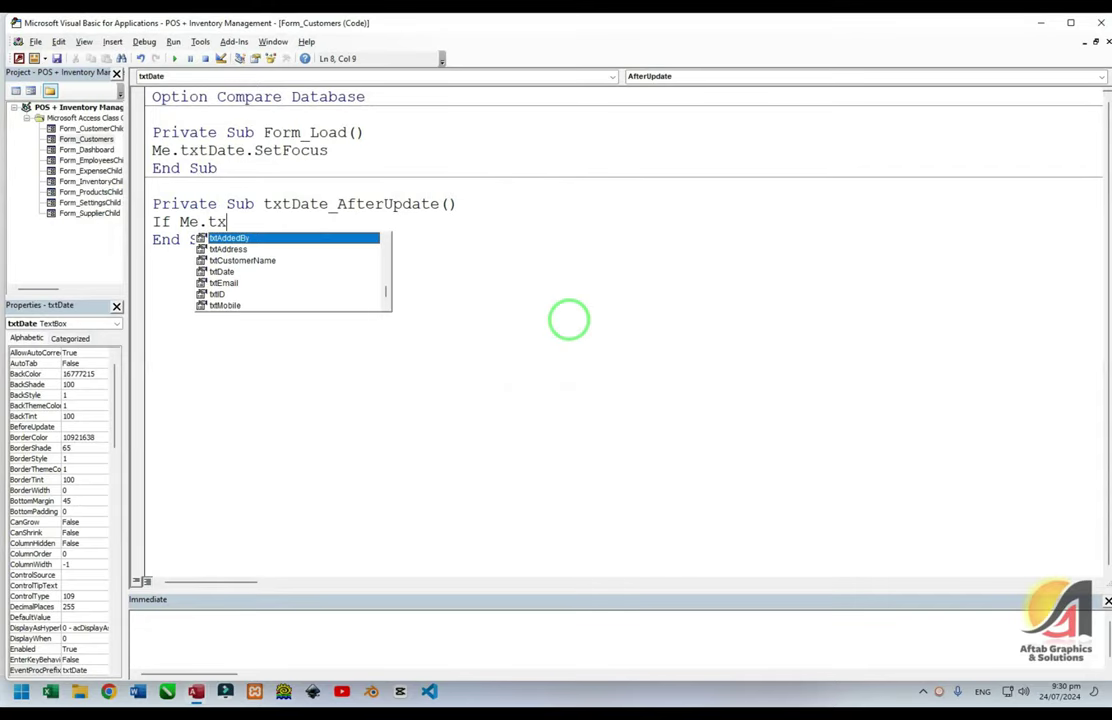
text(tdate.Value )
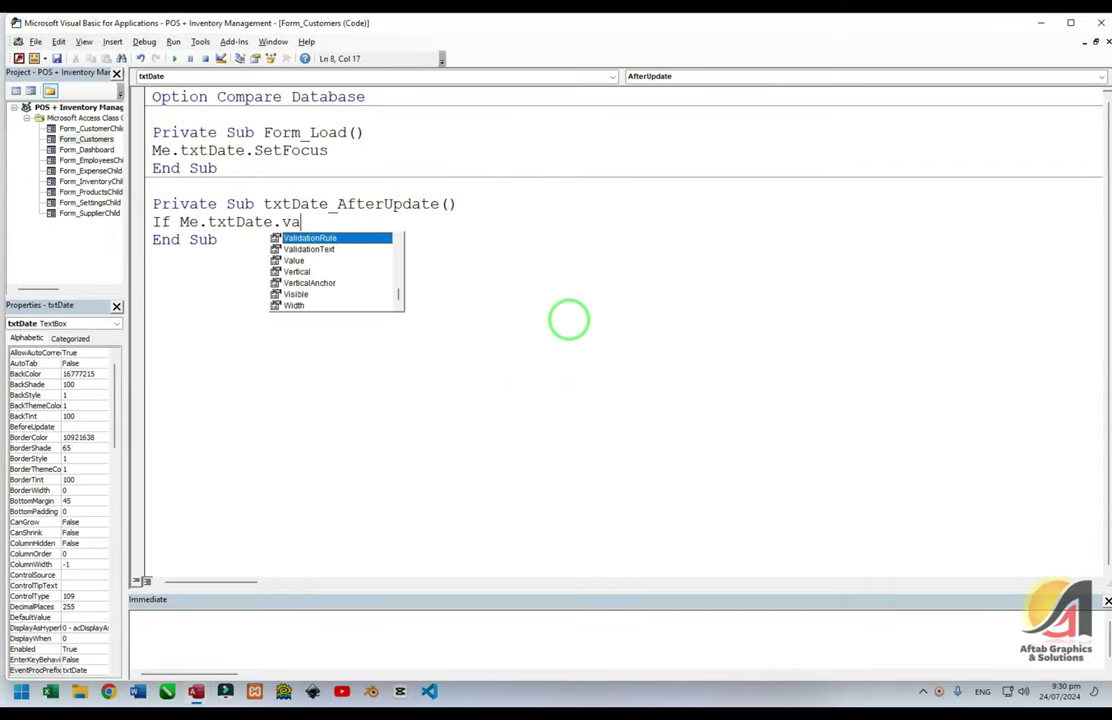
text(>)
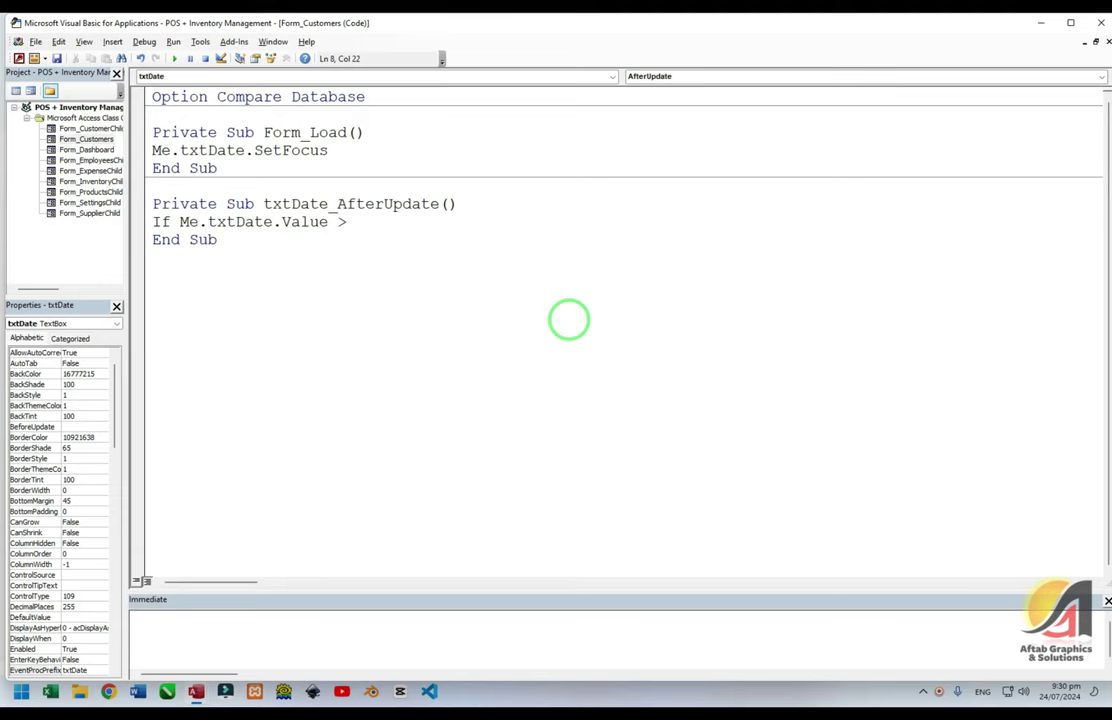
text( Date then)
Add the 'Future date is not acceptable' MsgBox titled 'Wrong Date!' and a line clearing txtDate
key(Return)
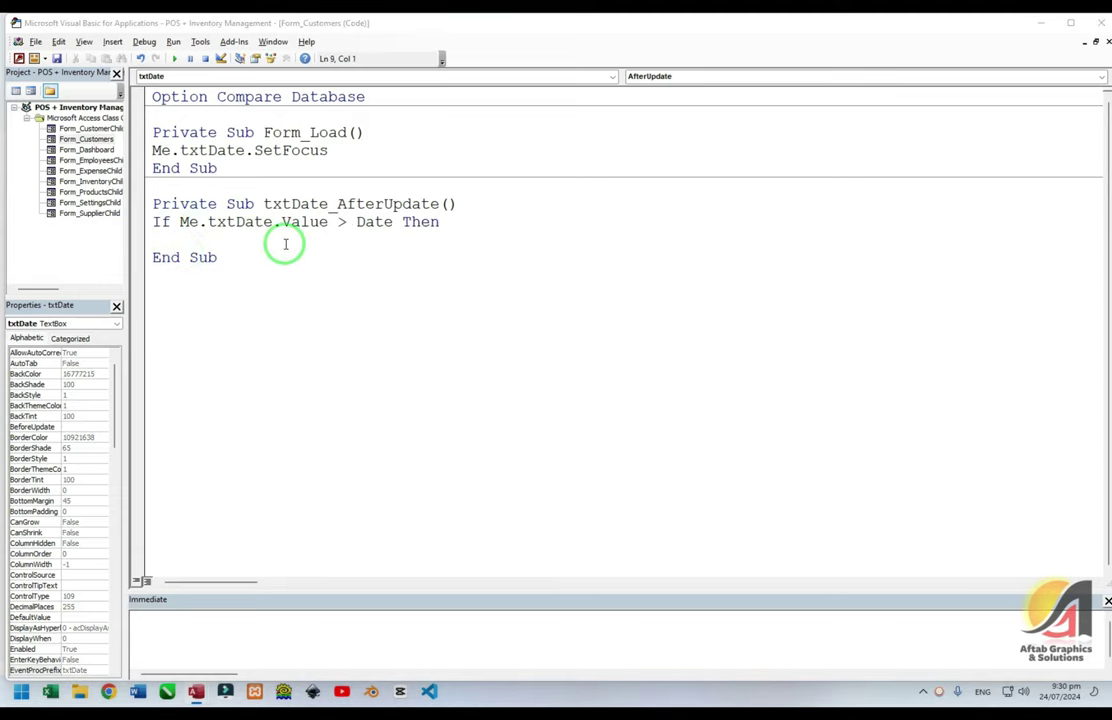
key(alt+Tab)
key(alt+Tab)
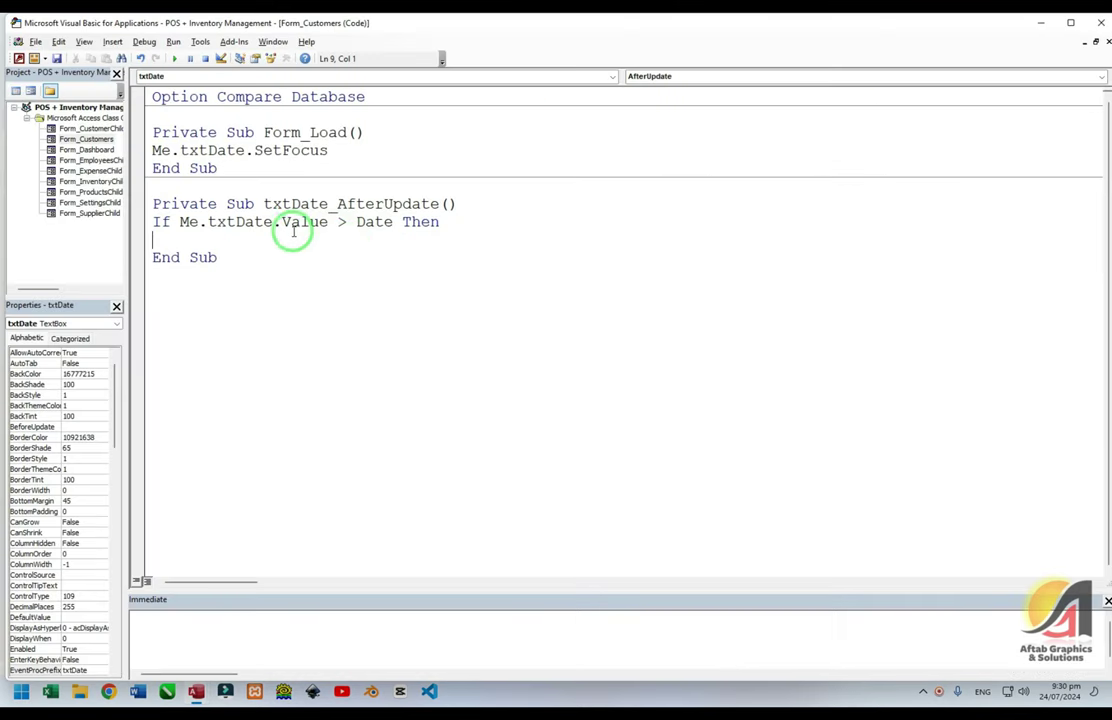
drag(356, 224, 393, 226)
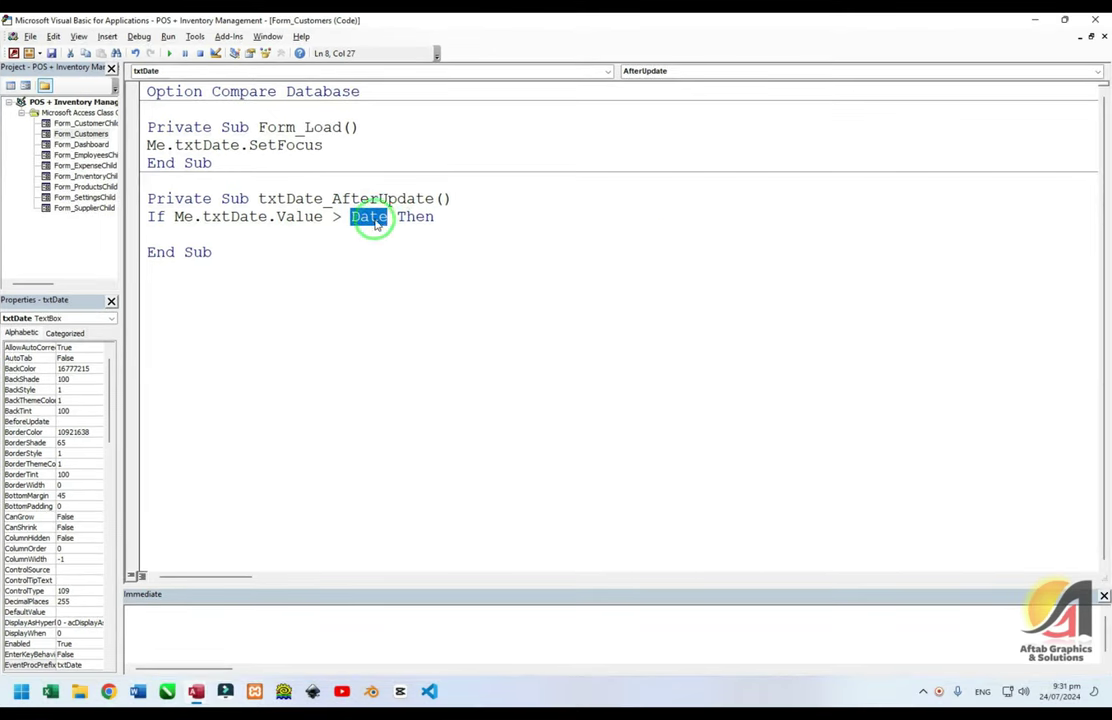
click(389, 214)
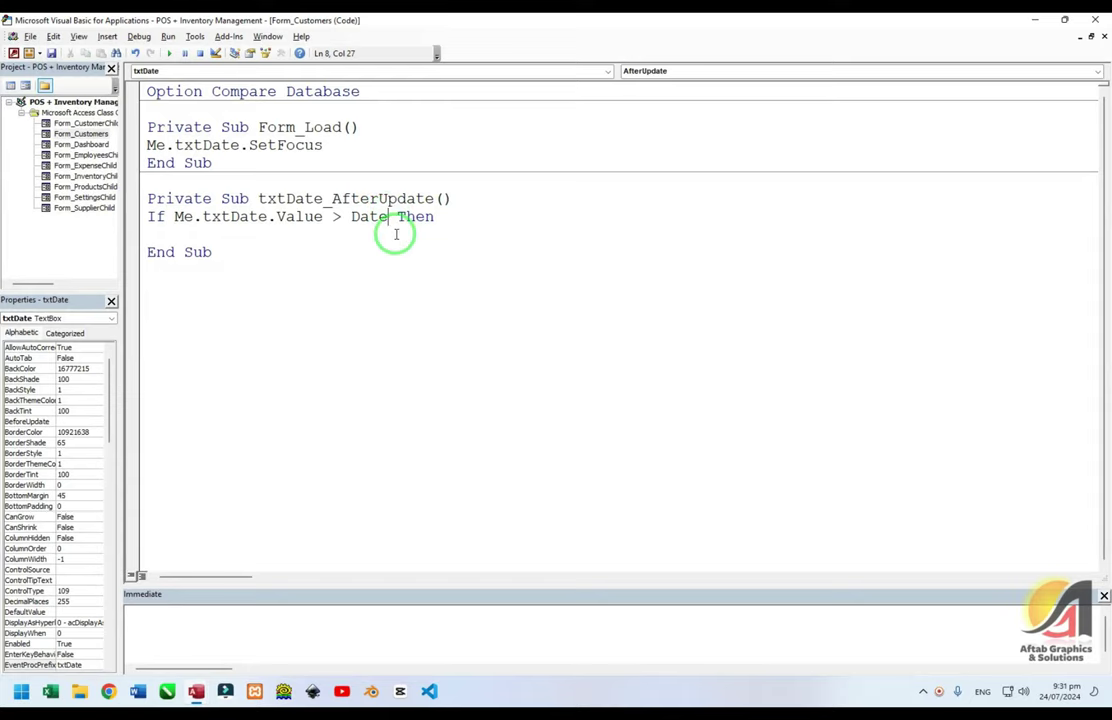
click(360, 236)
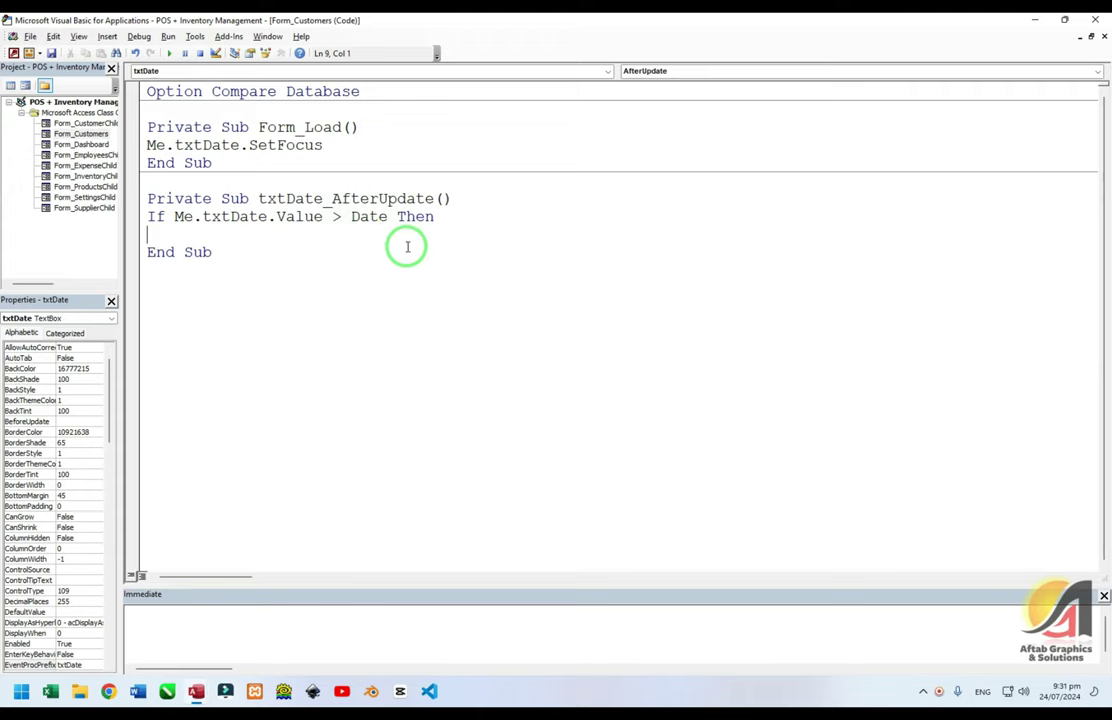
text(Msgbox )
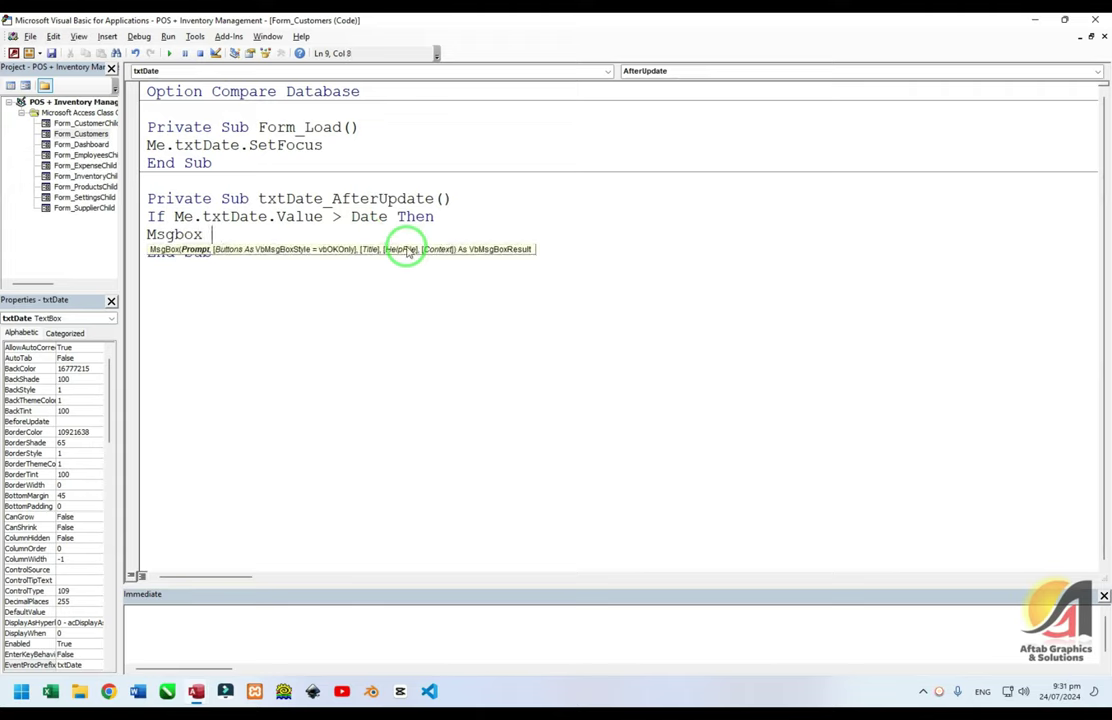
text("Future date is n)
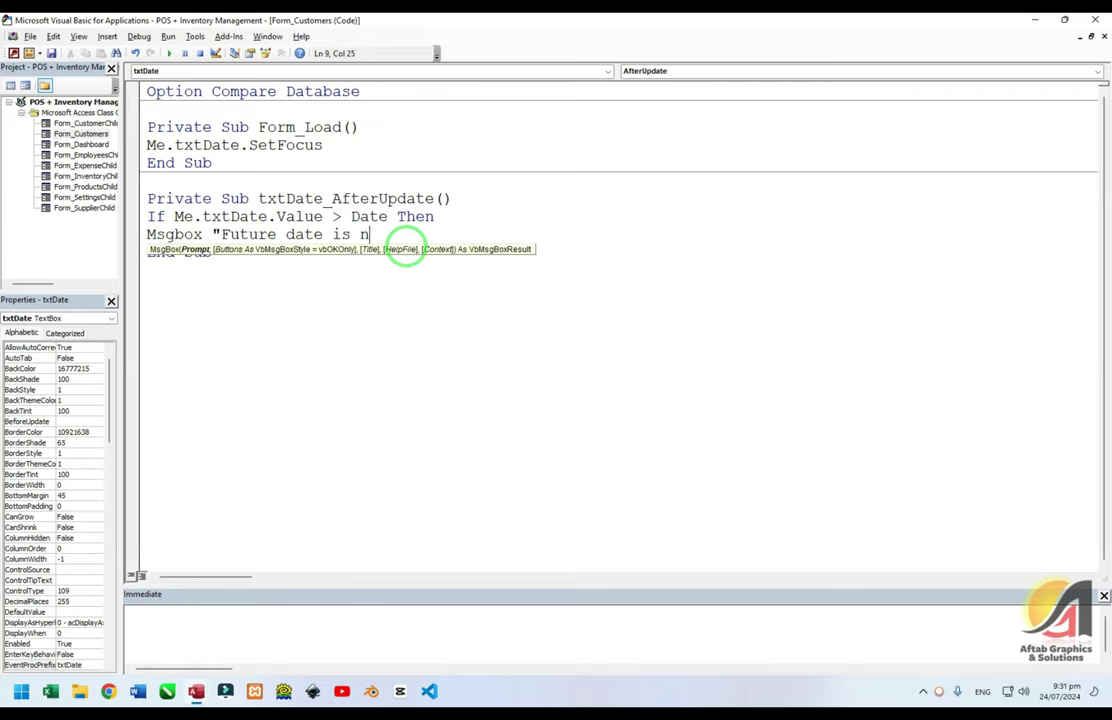
text(ot acceptab)
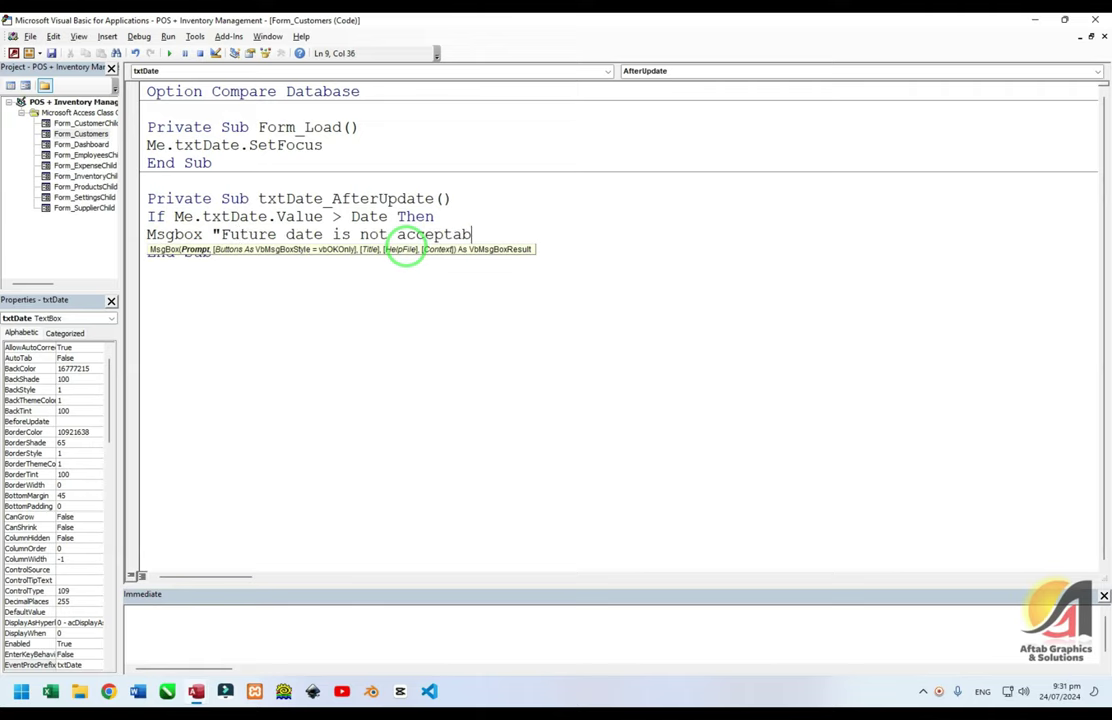
text(le. Please try again",v)
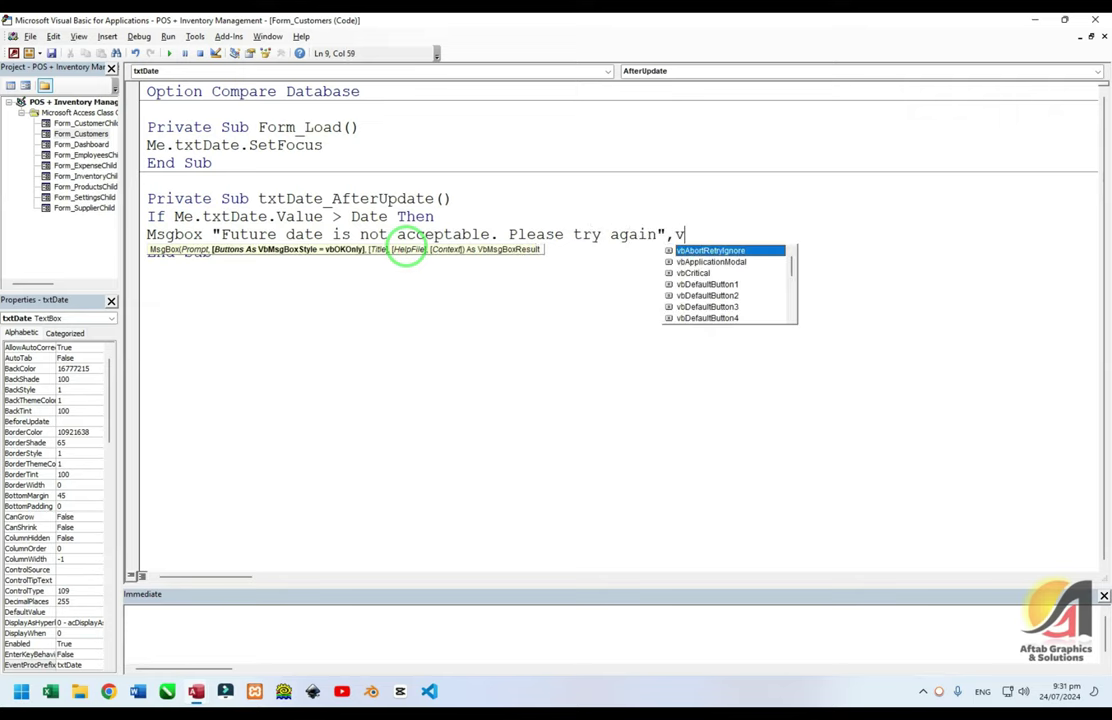
text(bOKOnly,")
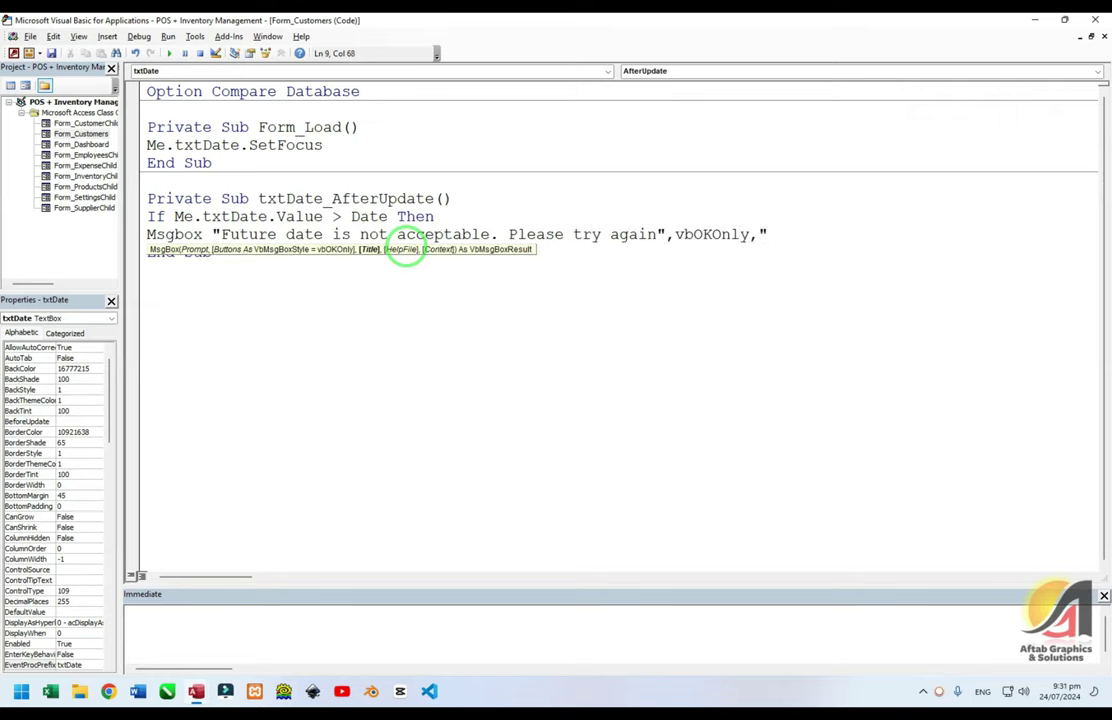
text(Wrong Date)
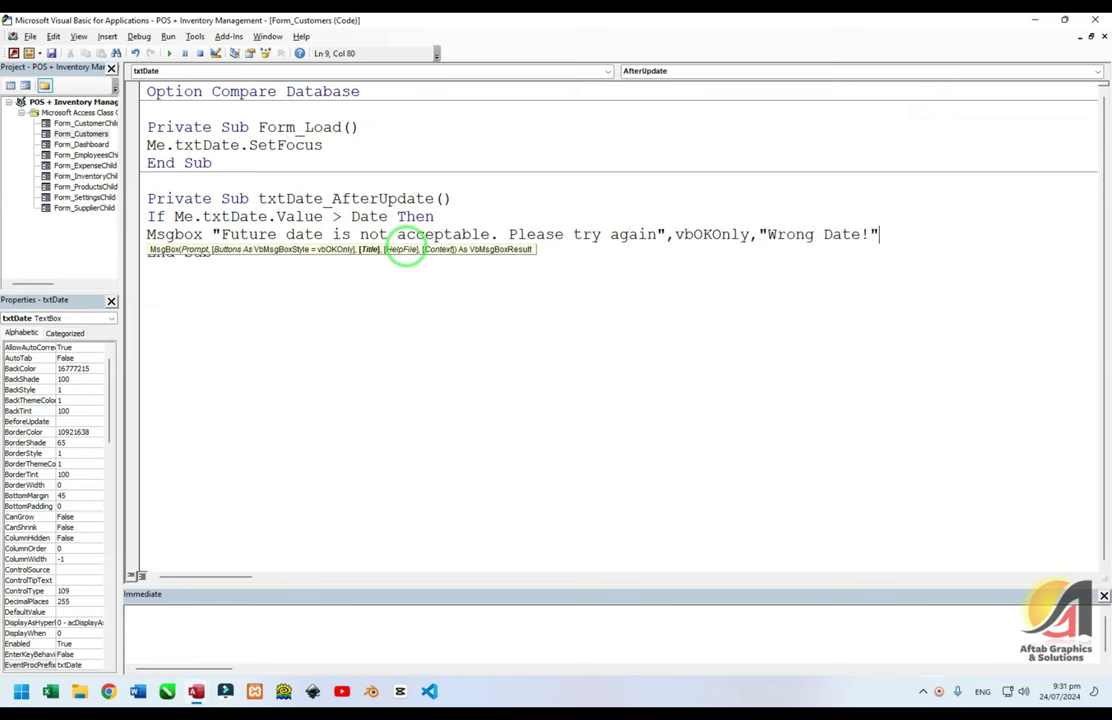
text(!")
key(Return)
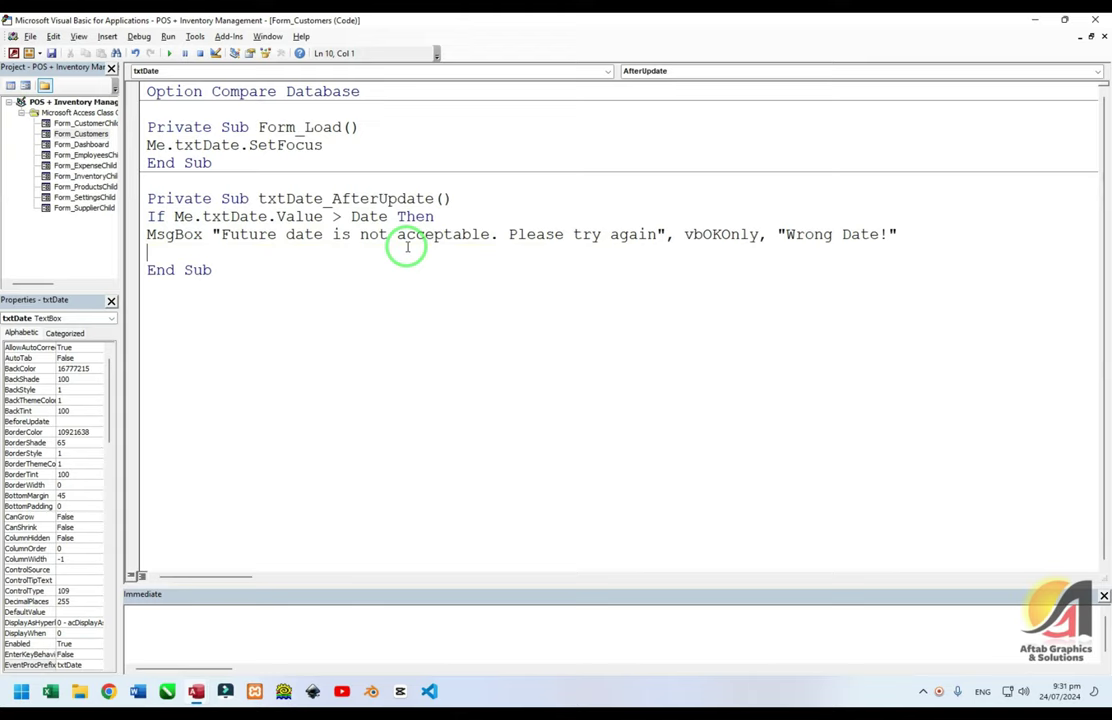
text(Me.txtAddedBy.va)
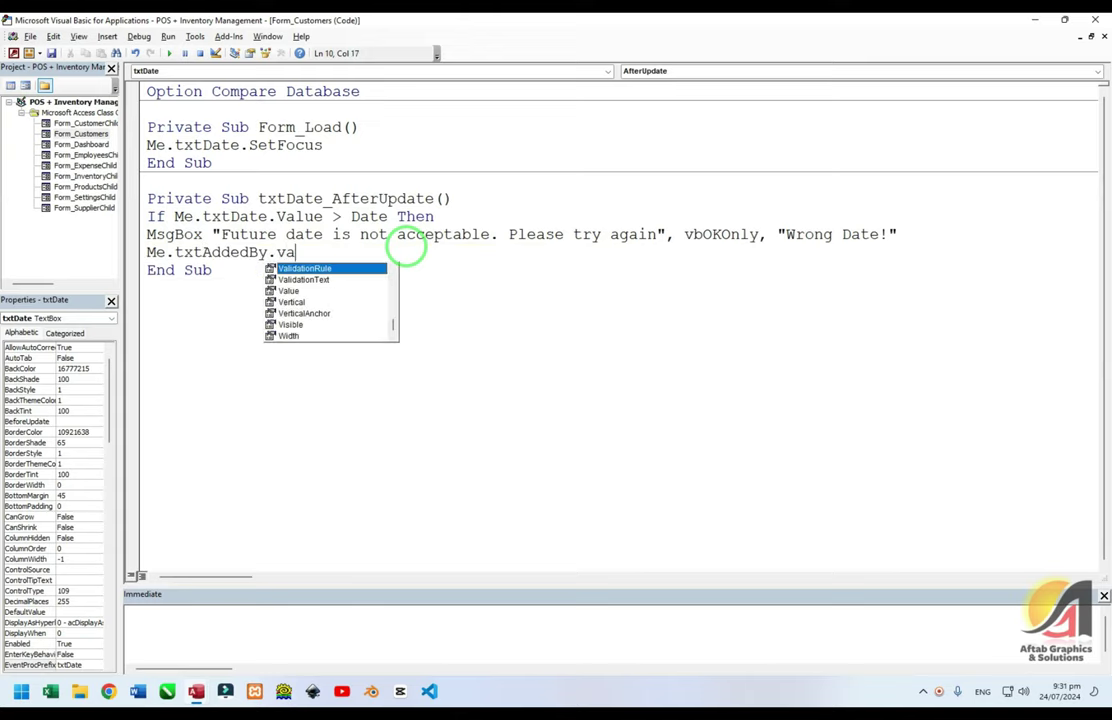
key(BackSpace)
key(BackSpace)
key(BackSpace)
key(BackSpace)
key(BackSpace)
key(BackSpace)
key(BackSpace)
key(BackSpace)
key(BackSpace)
key(BackSpace)
key(BackSpace)
key(BackSpace)
key(BackSpace)
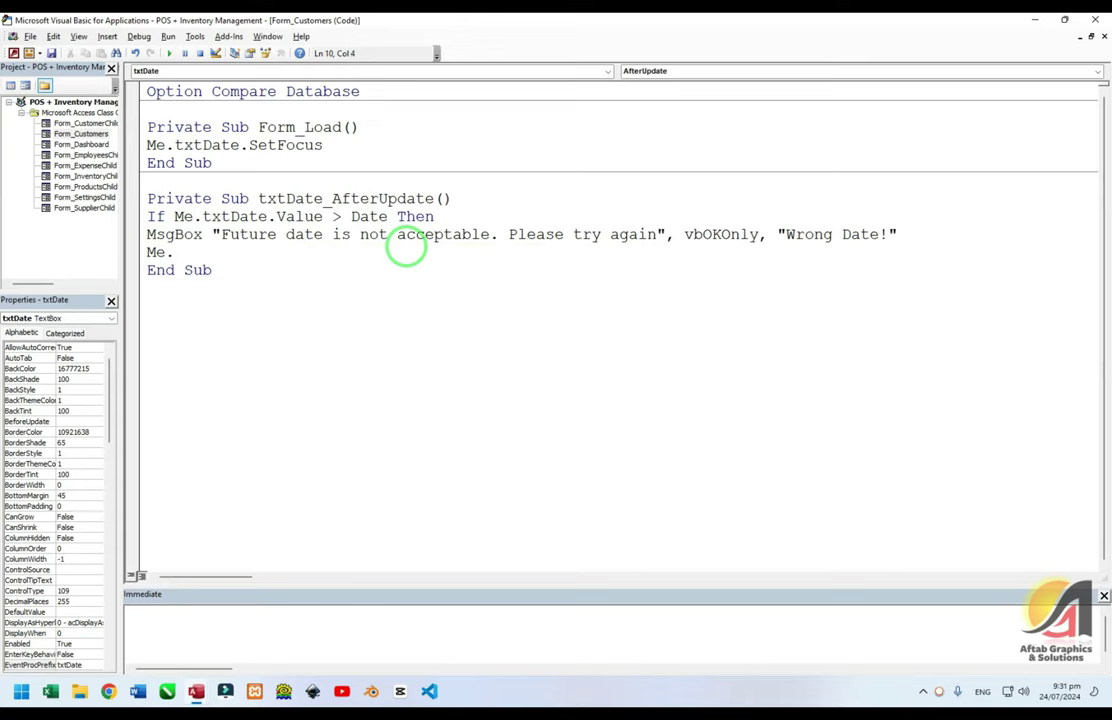
text(txtdate.Value = )
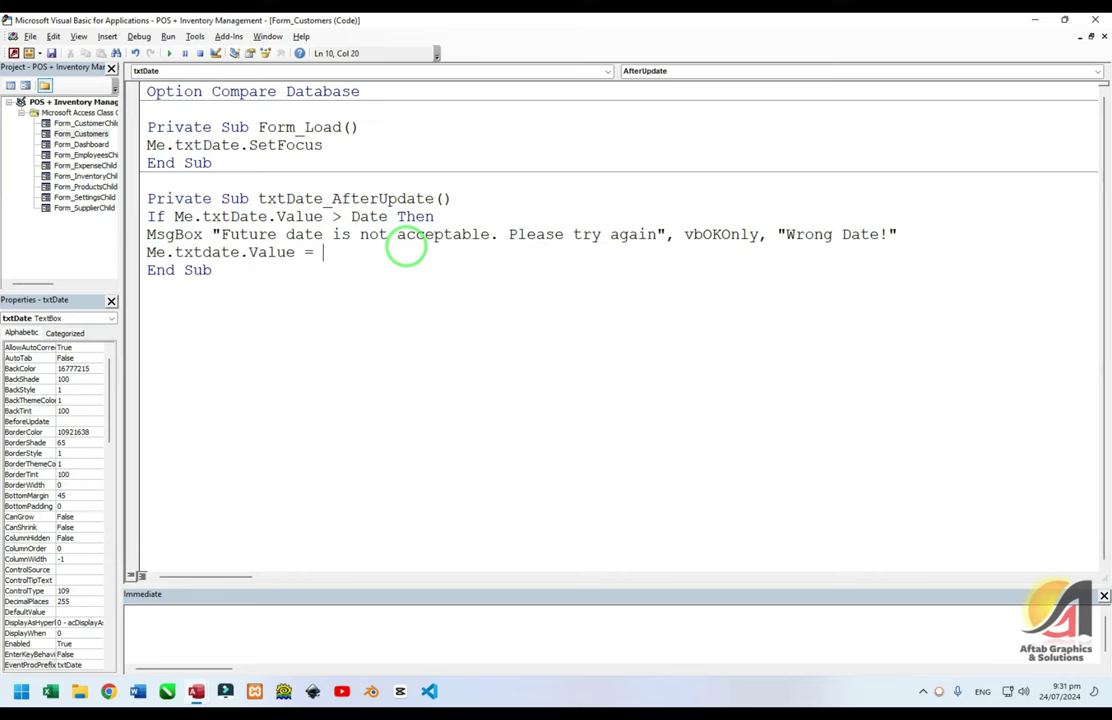
text("")
key(Return)
Add SetFocus lines for txtCustomerName and txtDate, close with End If, and run the form
key(alt+F11)
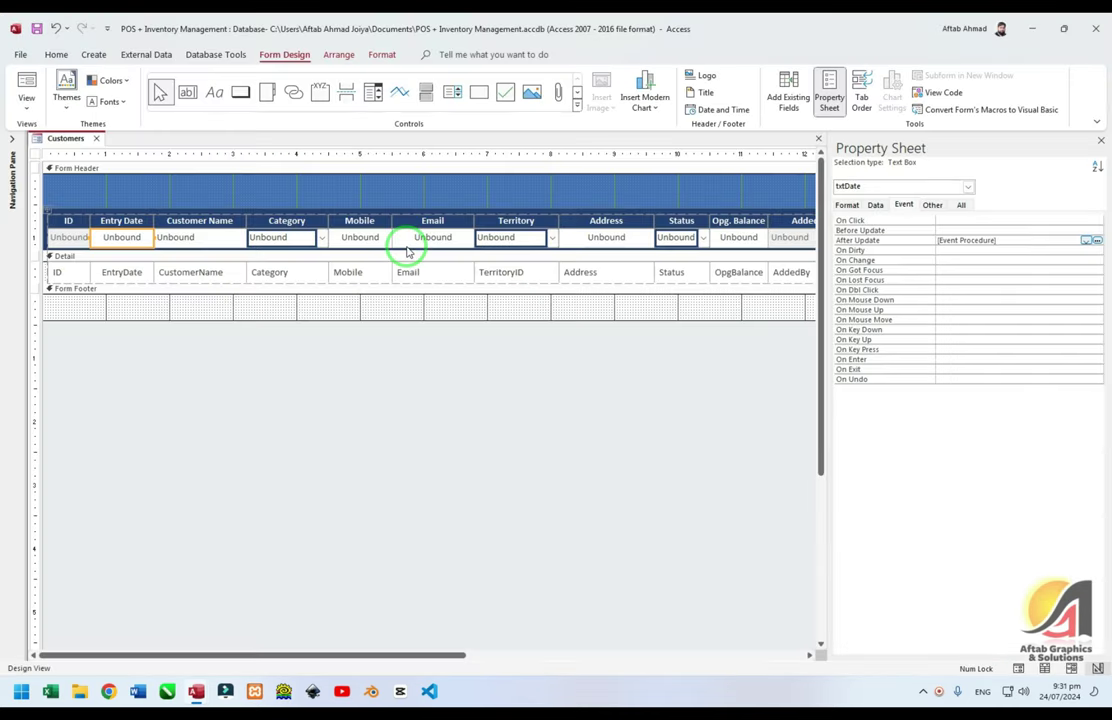
key(alt+F11)
text(Me.tx)
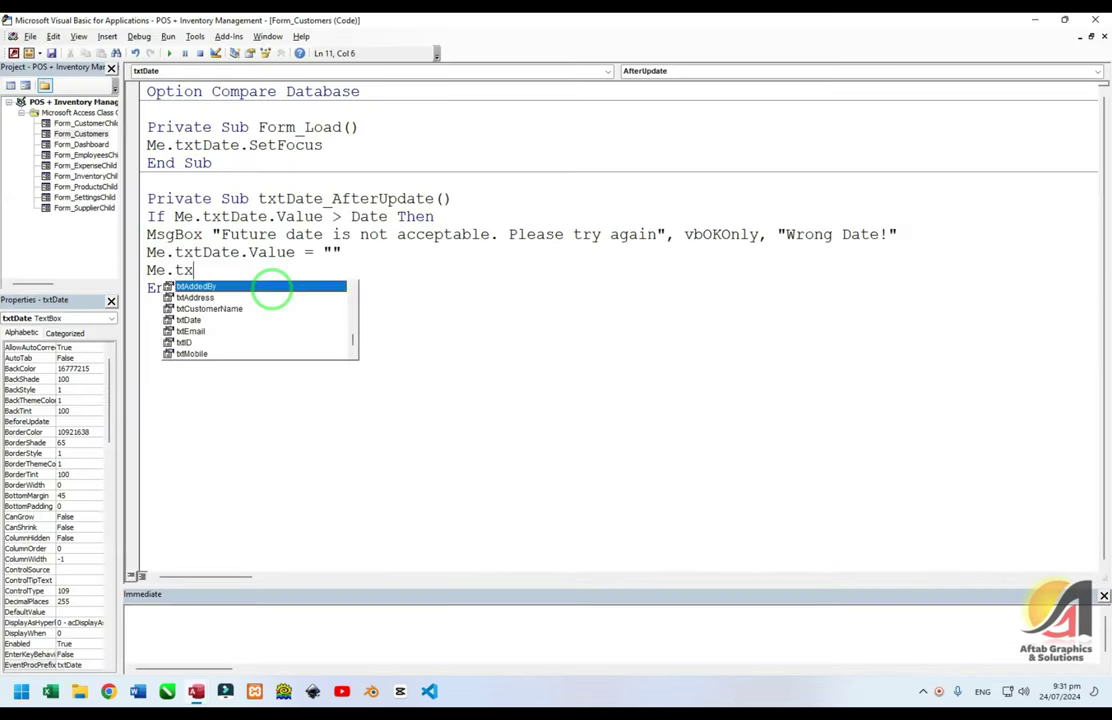
text(tCustomerName.SetFocus)
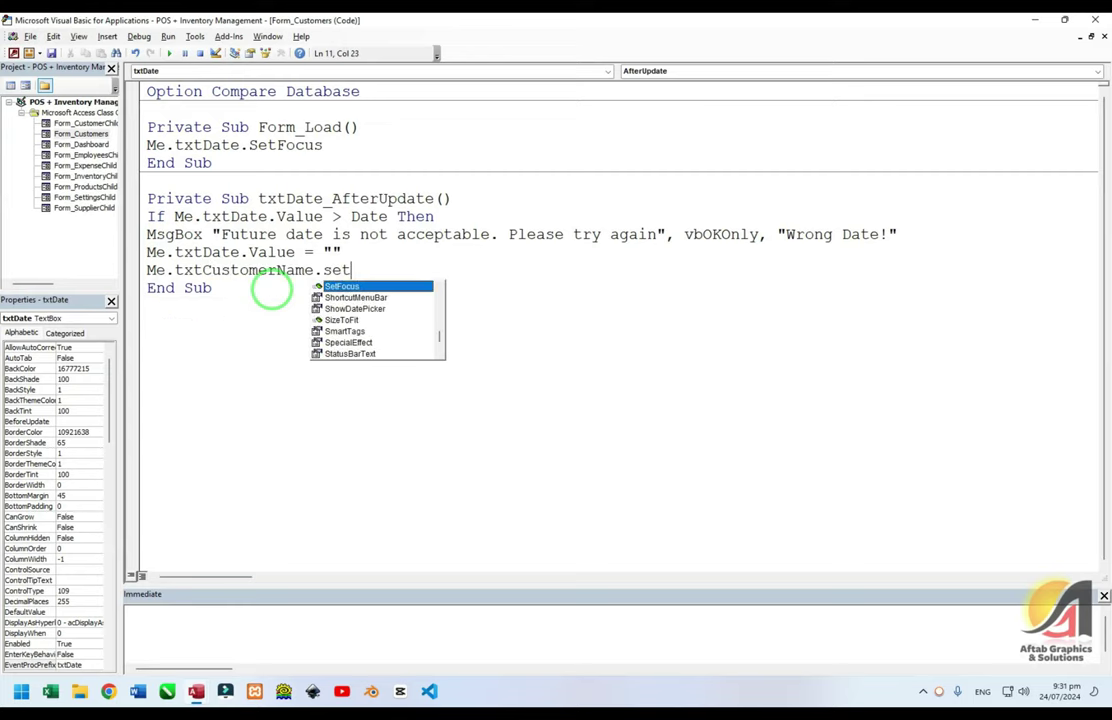
key(Return)
text(Me.txtDate.SetFocus)
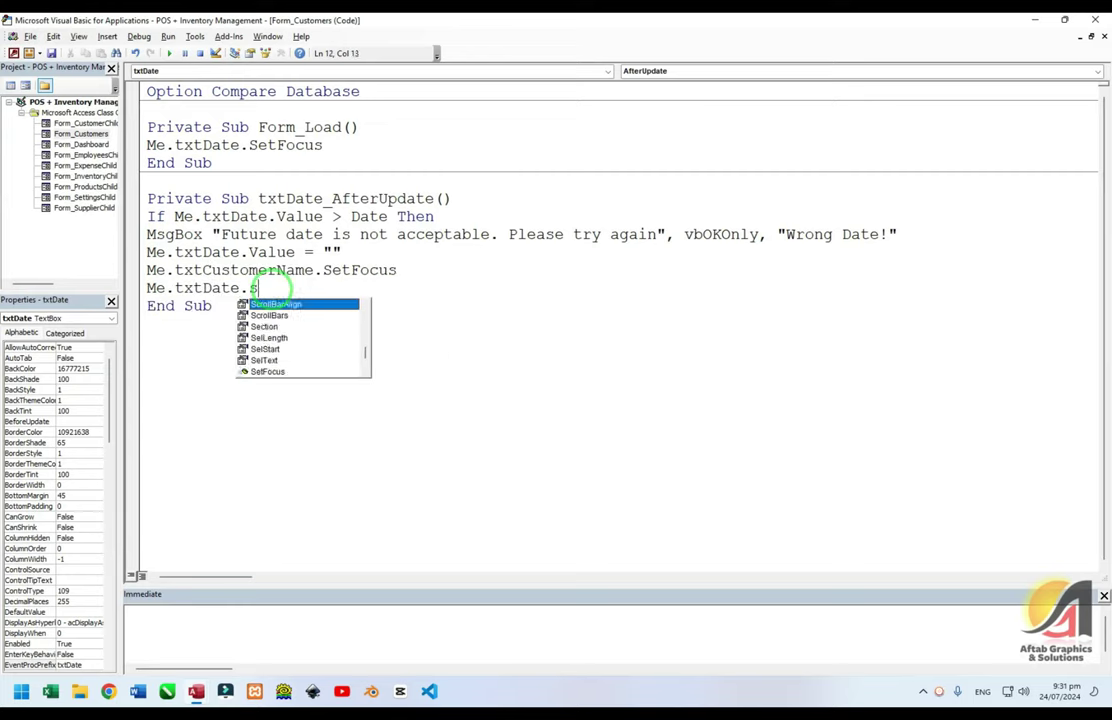
key(Return)
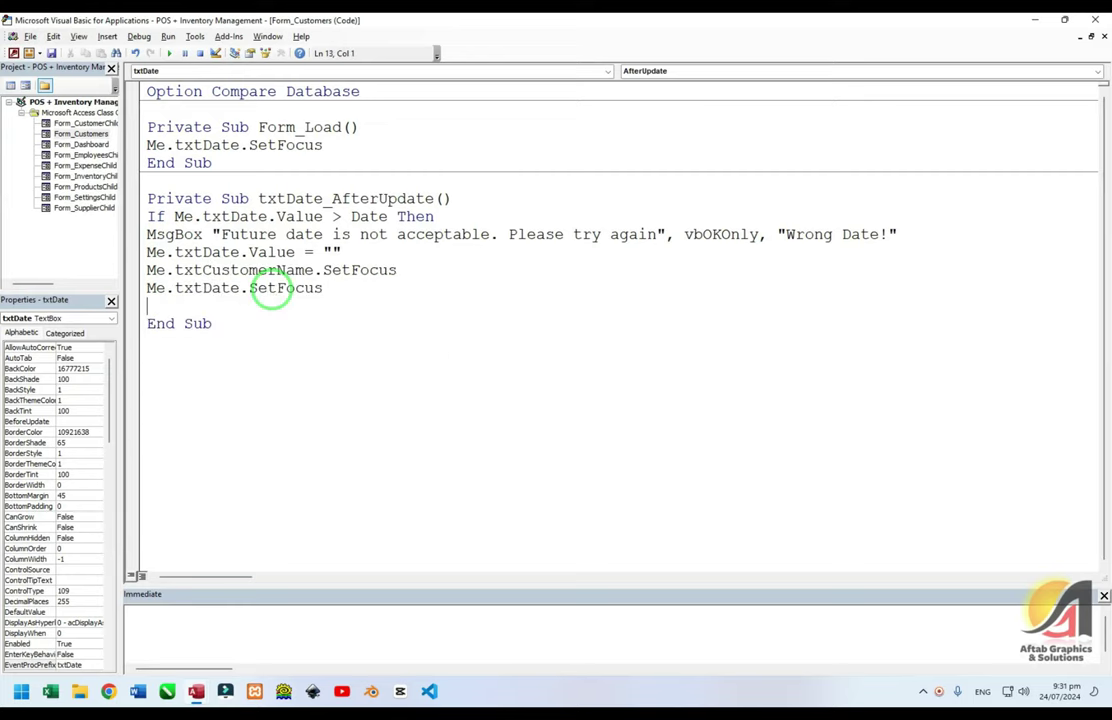
text(end if)
key(alt+F11)
key(F5)
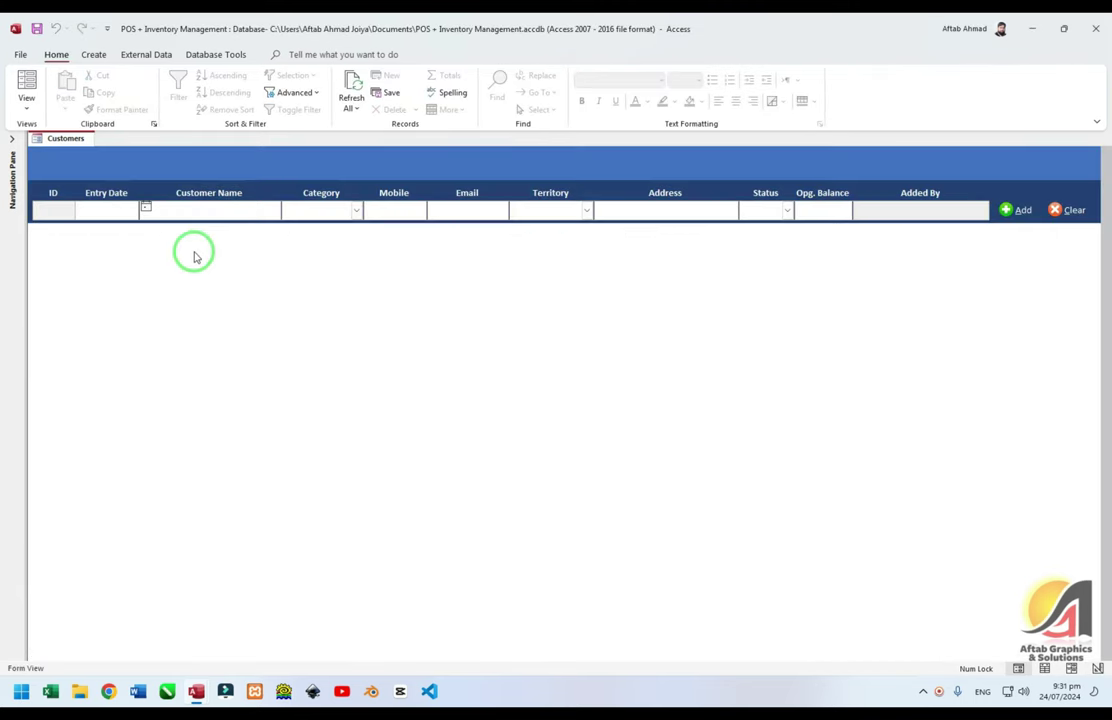
click(145, 207)
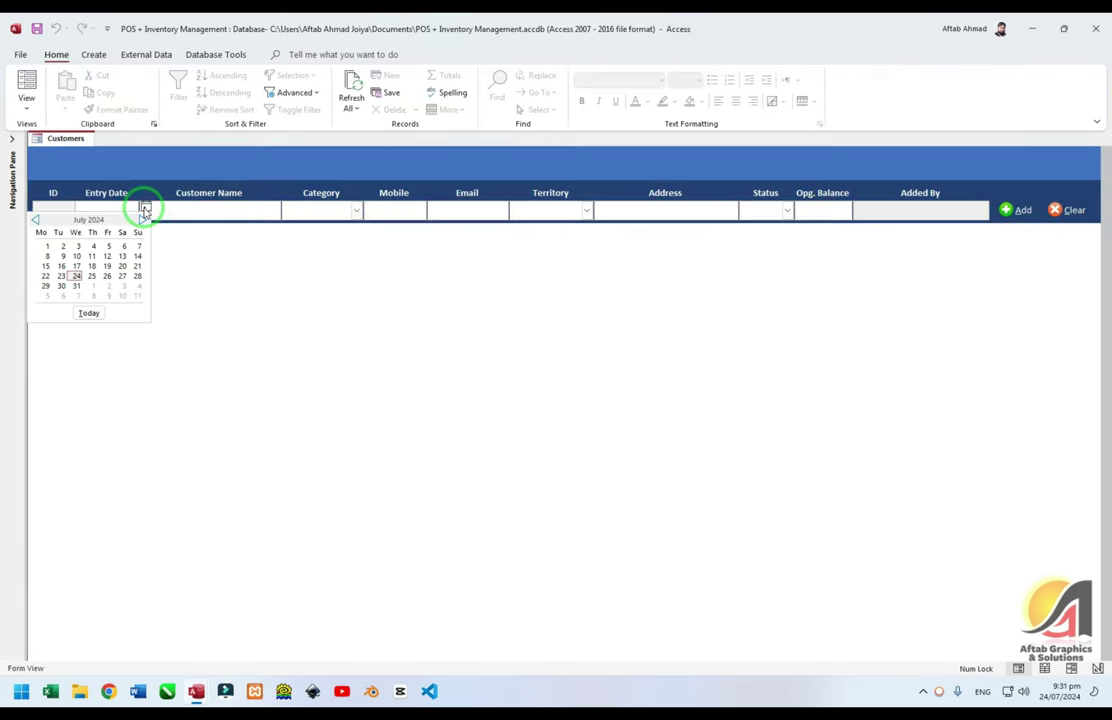
click(91, 276)
click(204, 211)
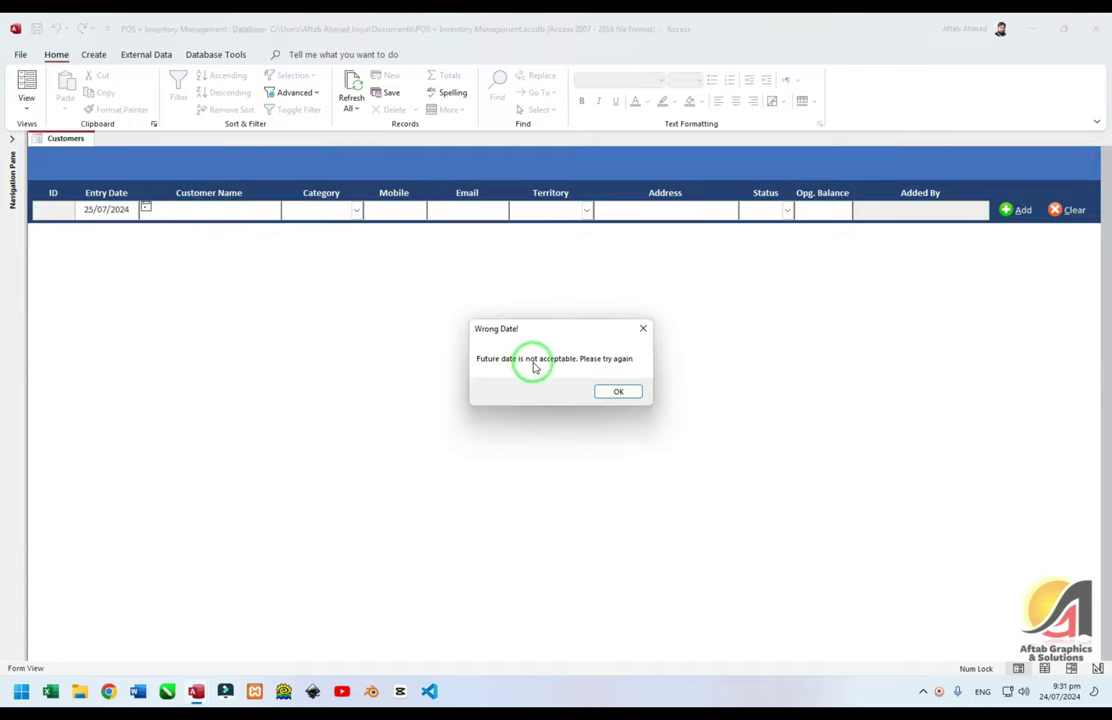
click(618, 391)
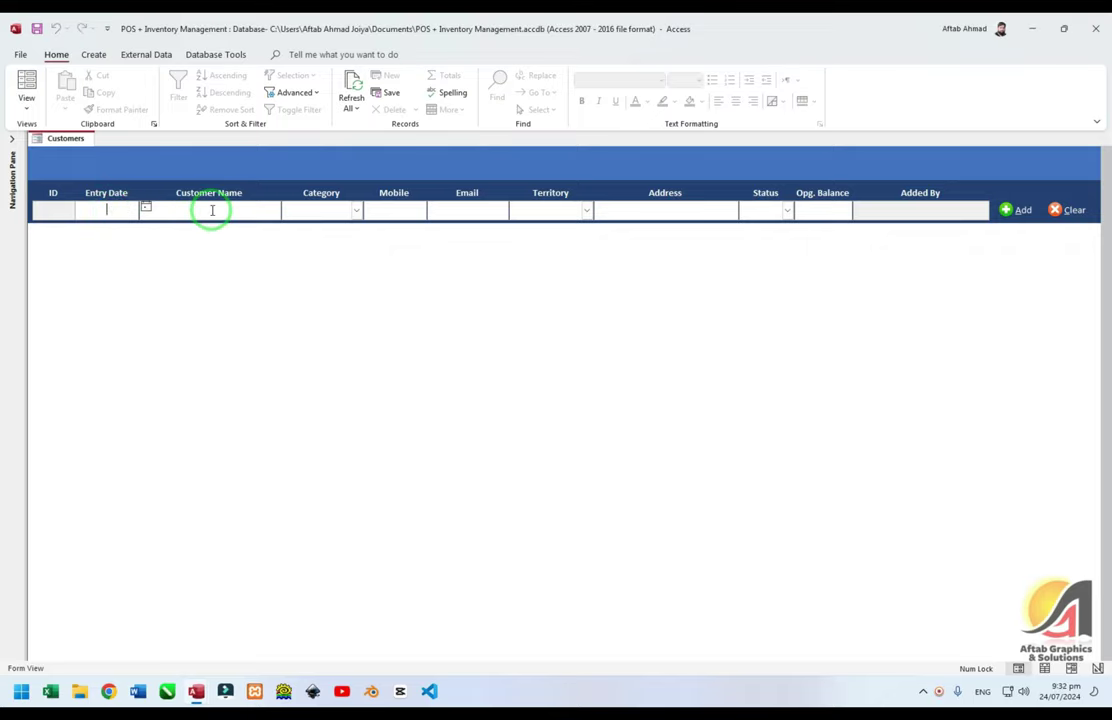
Add an Else branch after the focus lines that begins Me.txtID.Value = DMax(
key(alt+F11)
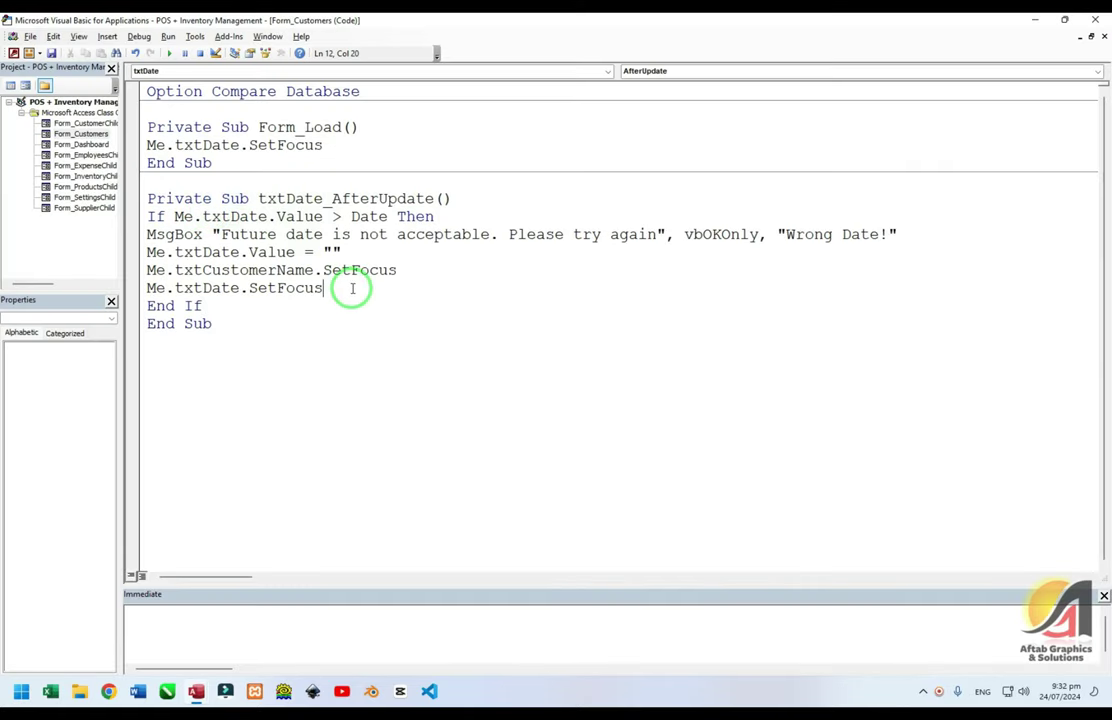
key(Return)
text(e)
text(se)
key(BackSpace)
key(BackSpace)
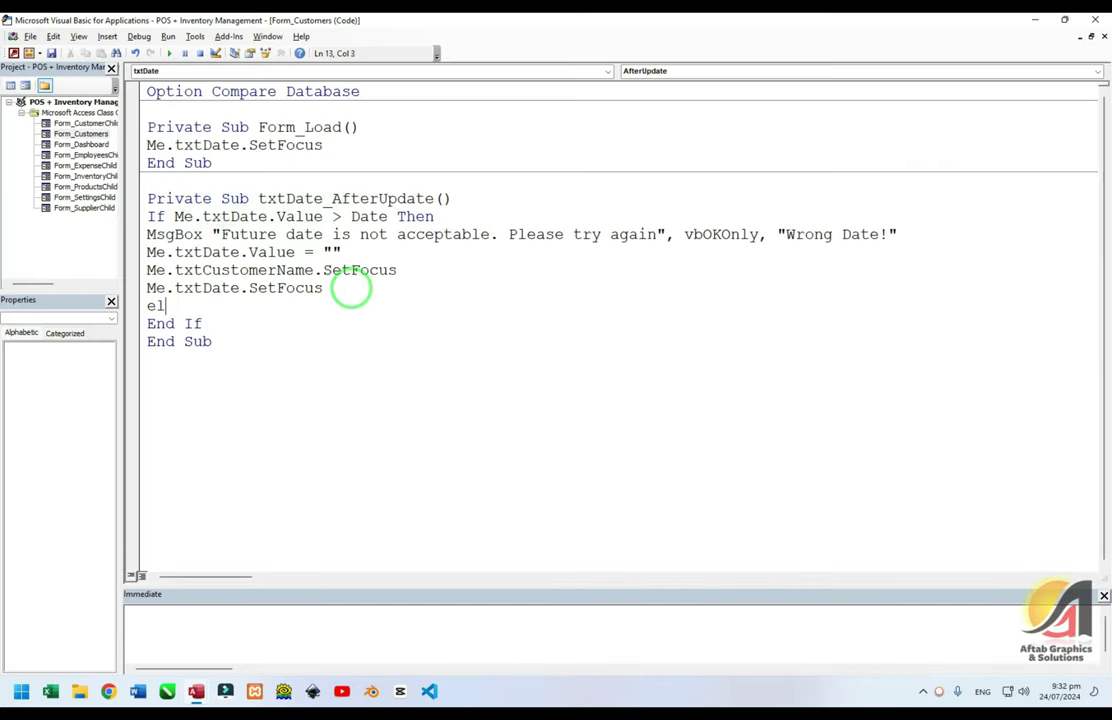
text(lse)
key(Return)
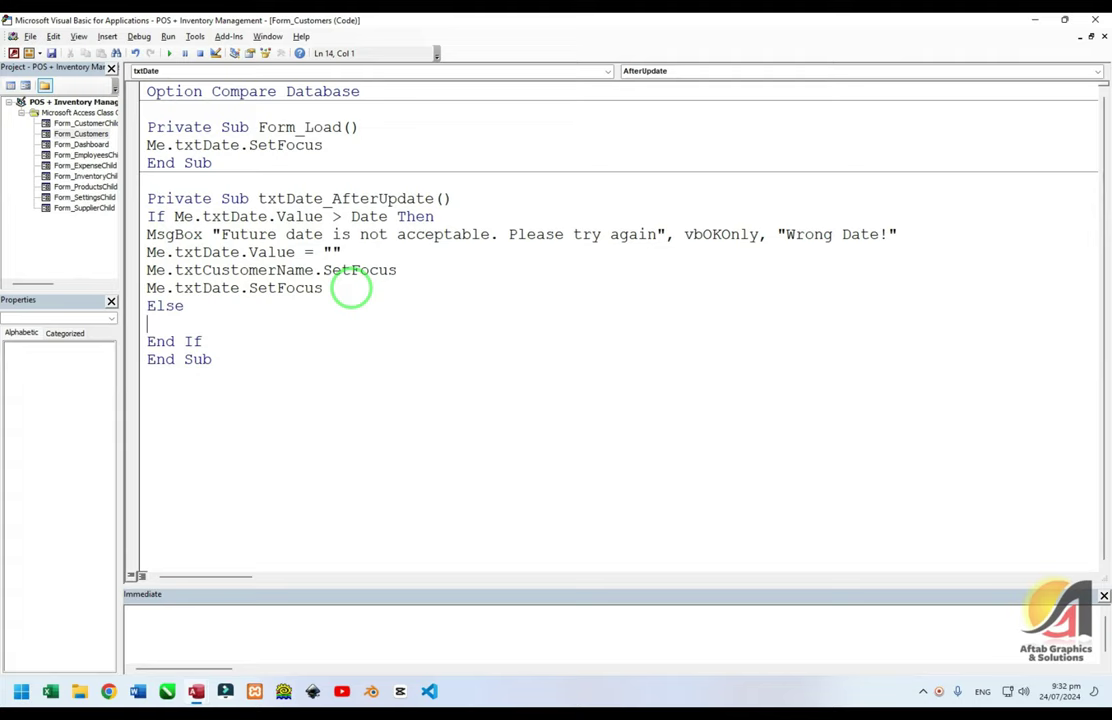
text(If)
key(BackSpace)
key(BackSpace)
key(BackSpace)
text(Me.txtID.Value )
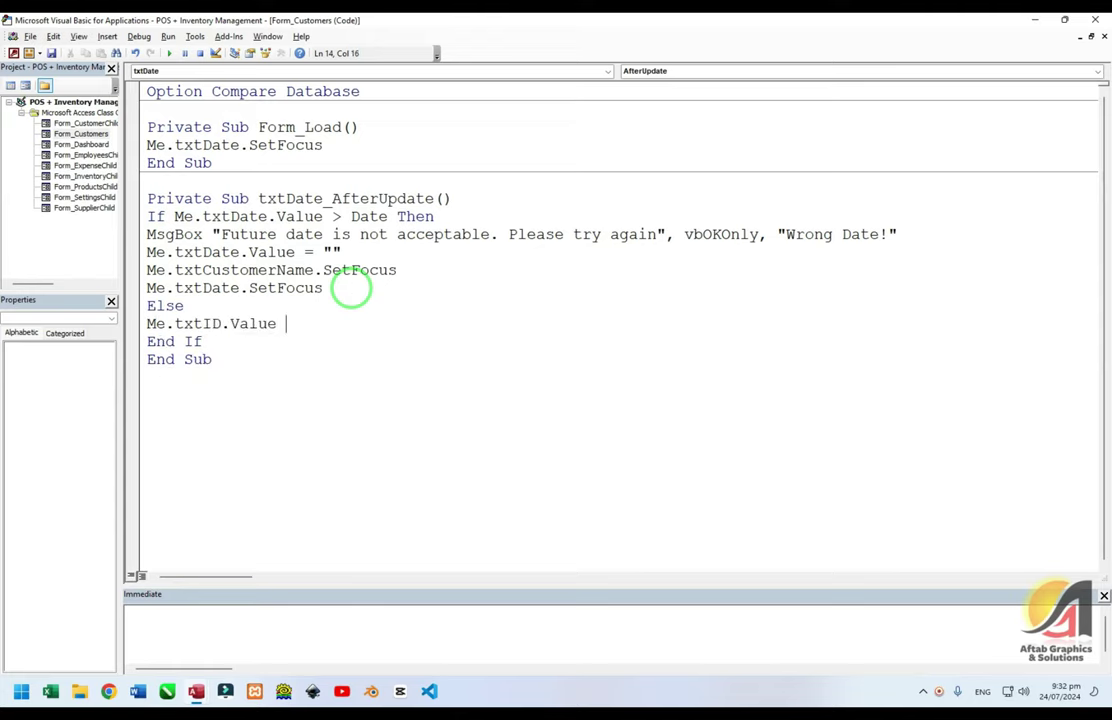
text(= Dma)
key(BackSpace)
text(max()
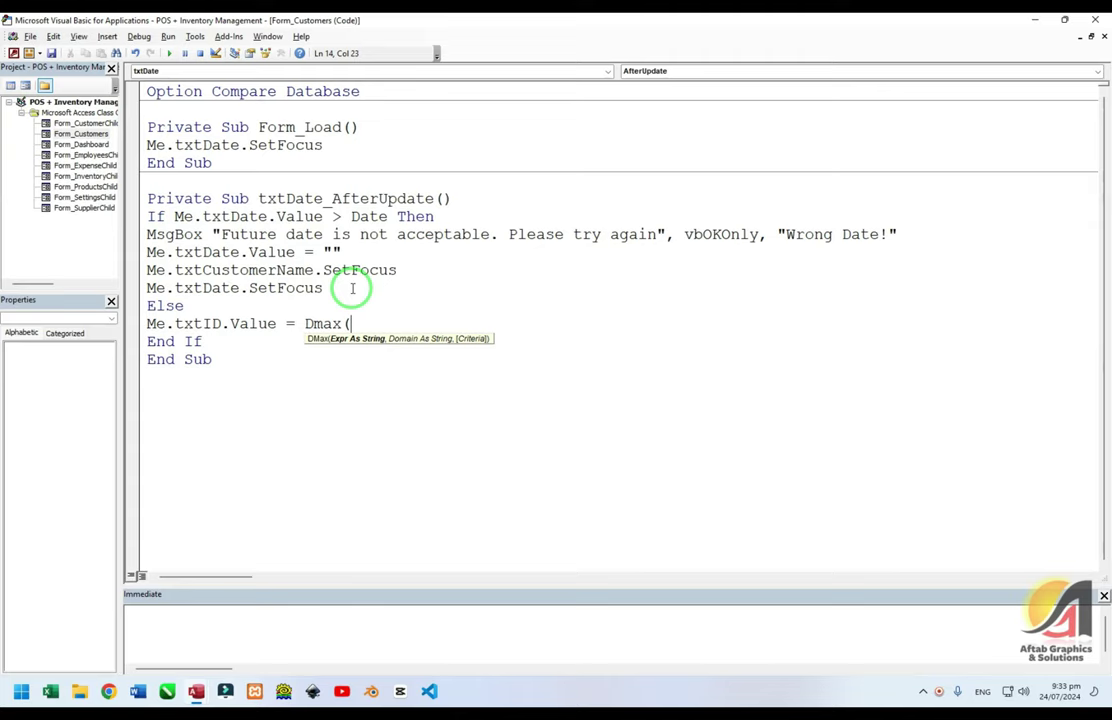
Enter DMax("[ID]", "Customers") on the Else branch's txtID line
text("[ID]","Customers")
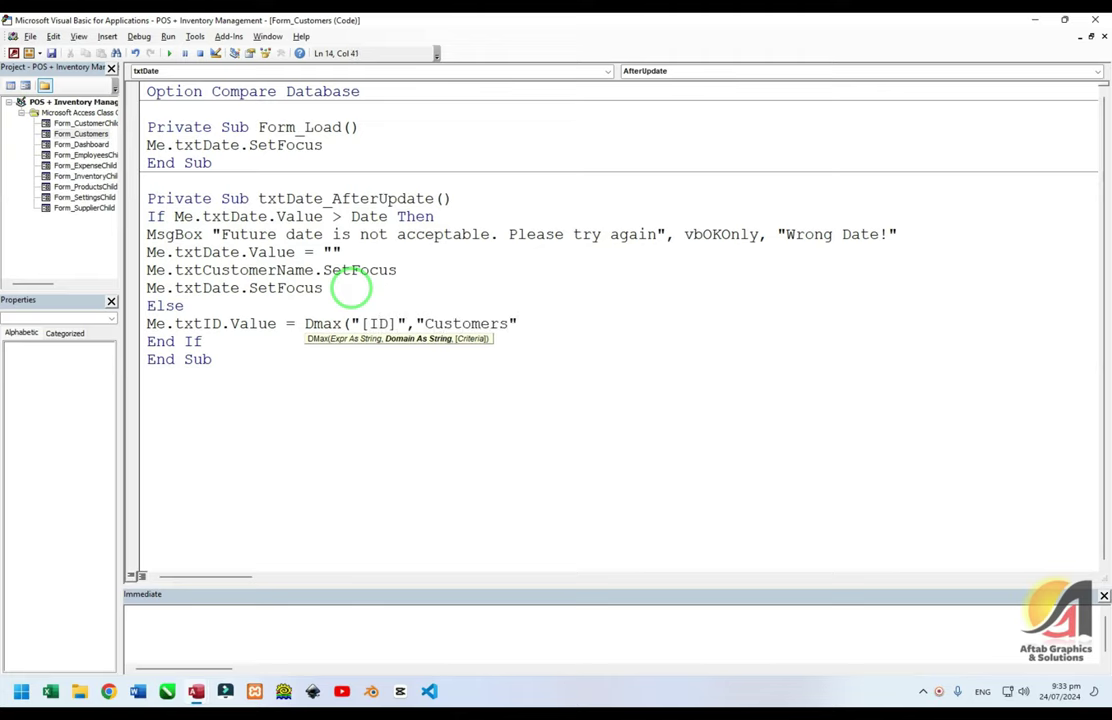
key(Left)
key(Left)
key(Left)
key(Left)
key(Left)
key(Left)
key(Left)
key(Left)
key(Left)
key(Left)
key(Left)
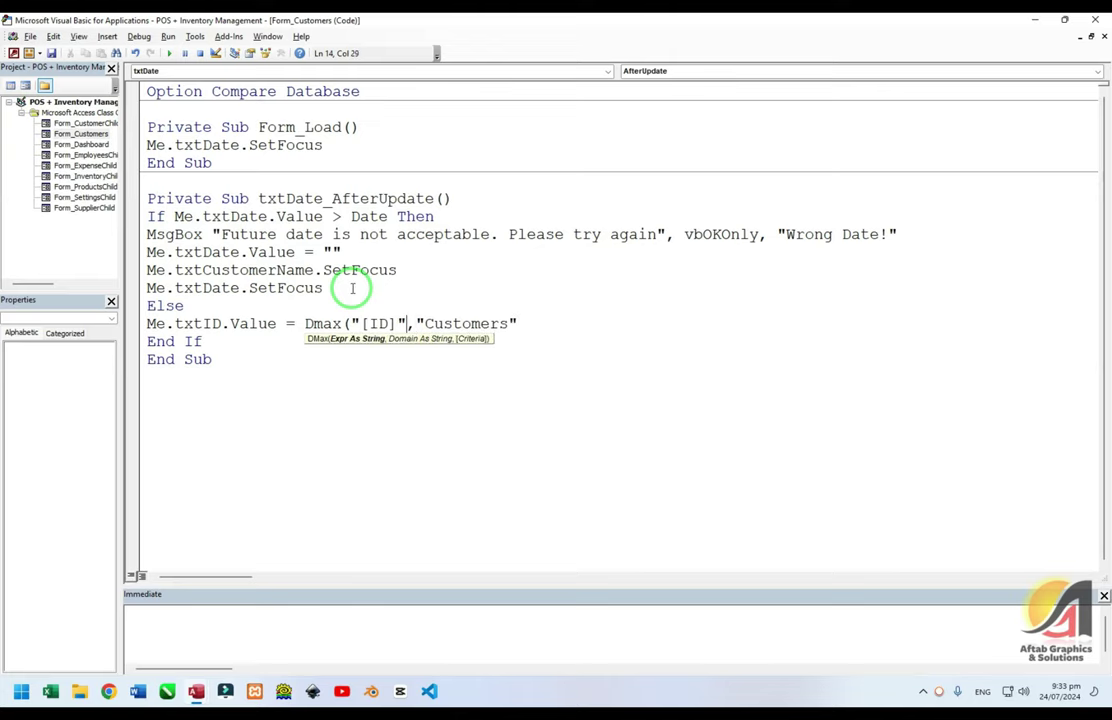
key(Right)
key(Right)
key(Right)
key(Right)
key(Right)
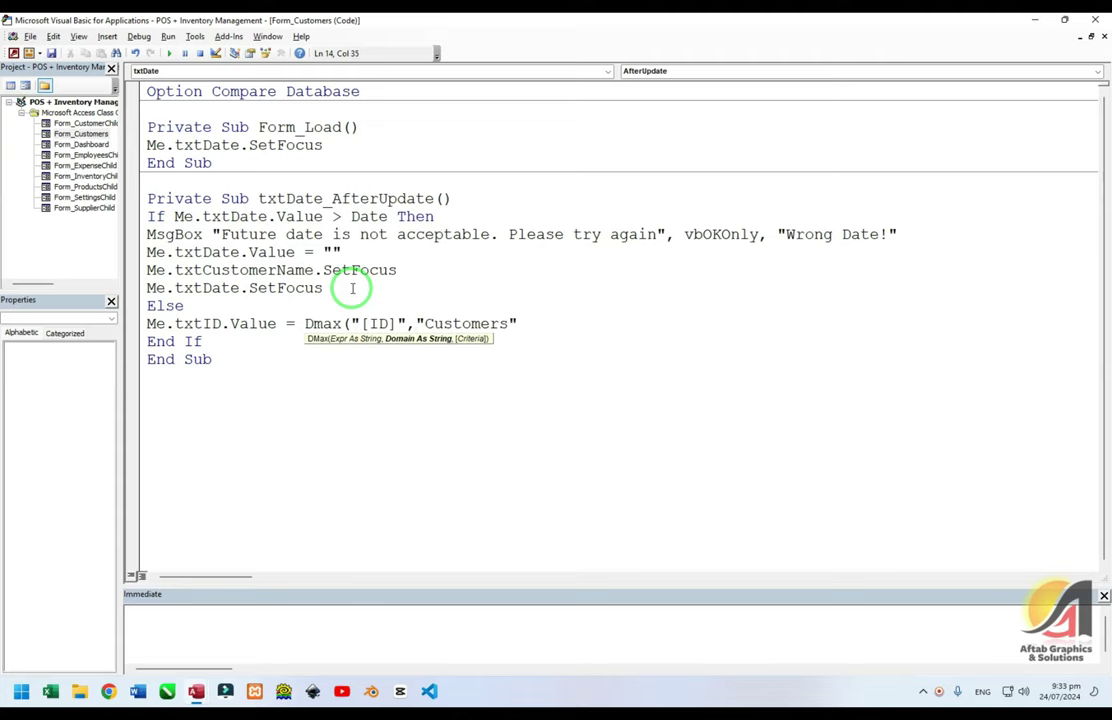
key(End)
text())
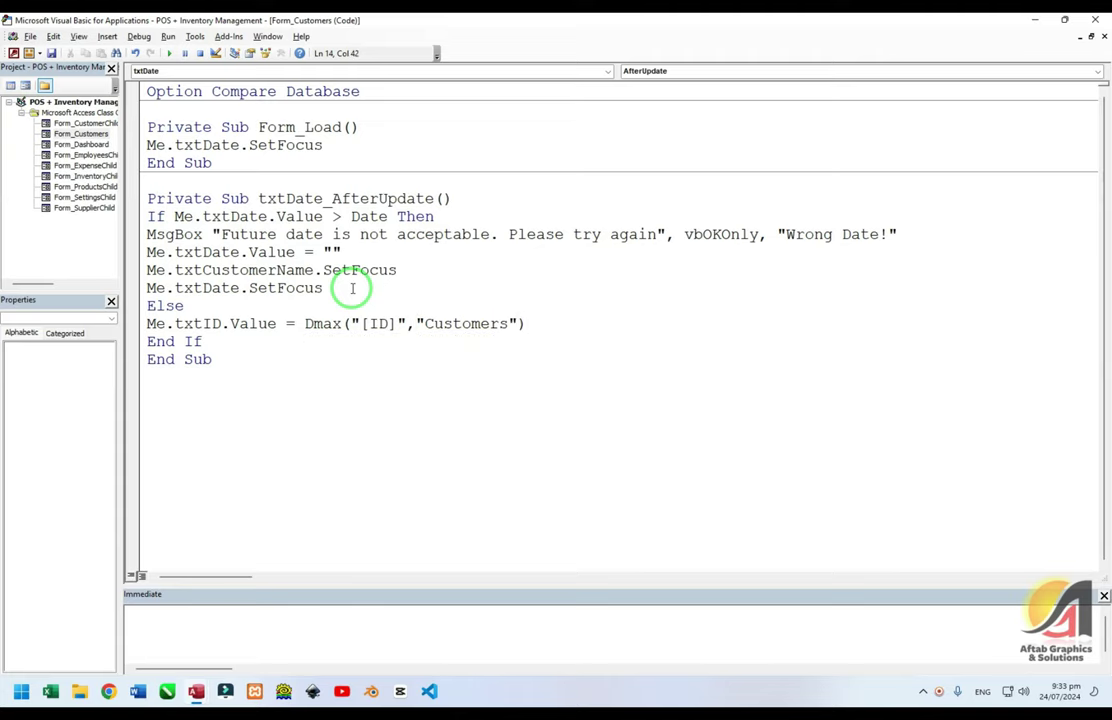
key(Up)
key(Down)
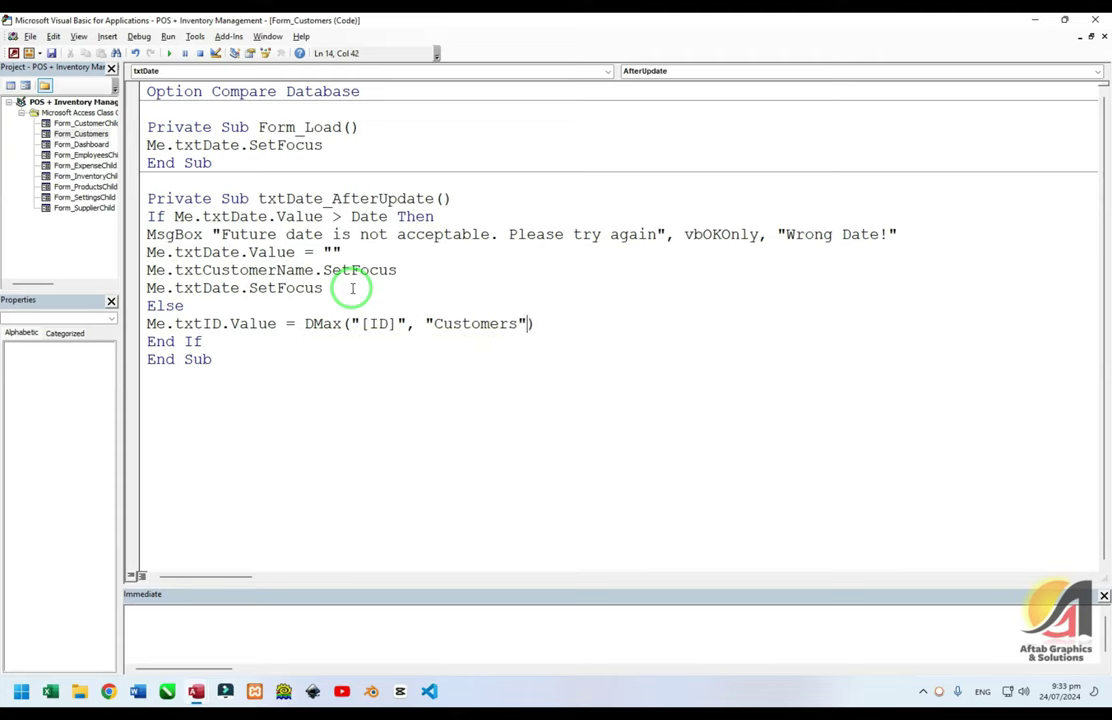
key(Left)
key(Left)
key(Left)
key(Left)
key(Left)
key(Left)
key(Left)
key(Left)
key(Left)
key(Left)
key(Left)
key(Left)
key(Left)
key(Left)
key(Left)
key(Left)
key(Left)
key(Left)
key(Left)
key(Left)
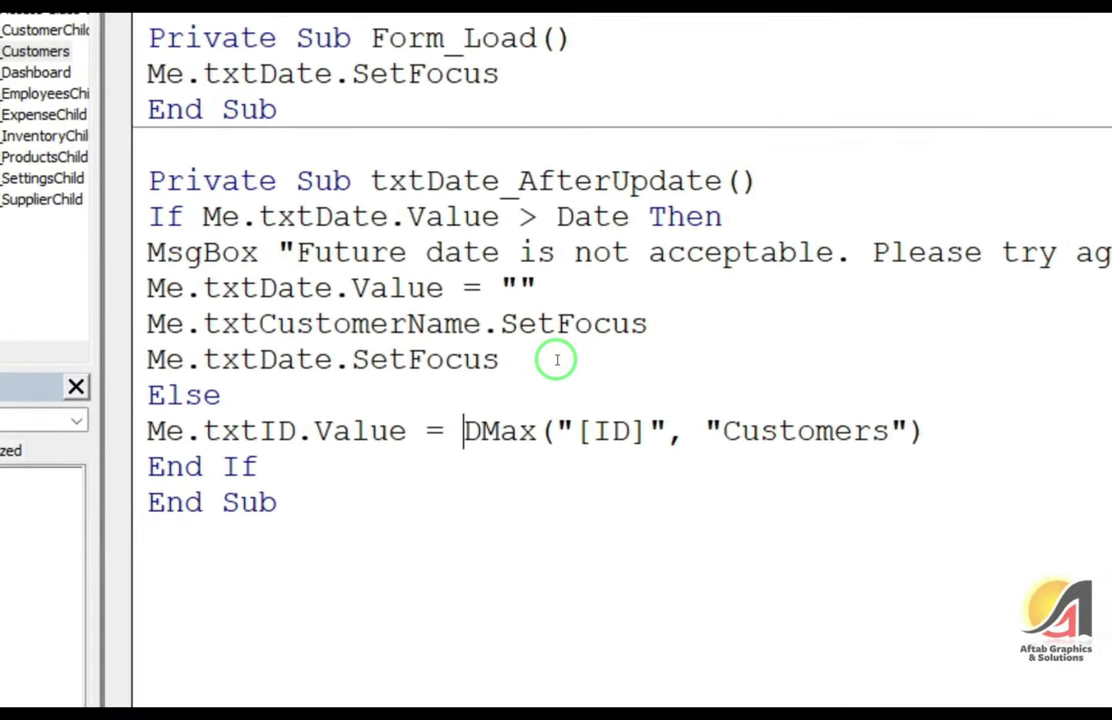
Wrap it as Nz(DMax("[ID]", "Customers"), 0) + 1 and start a compile from Debug
text(Nz()
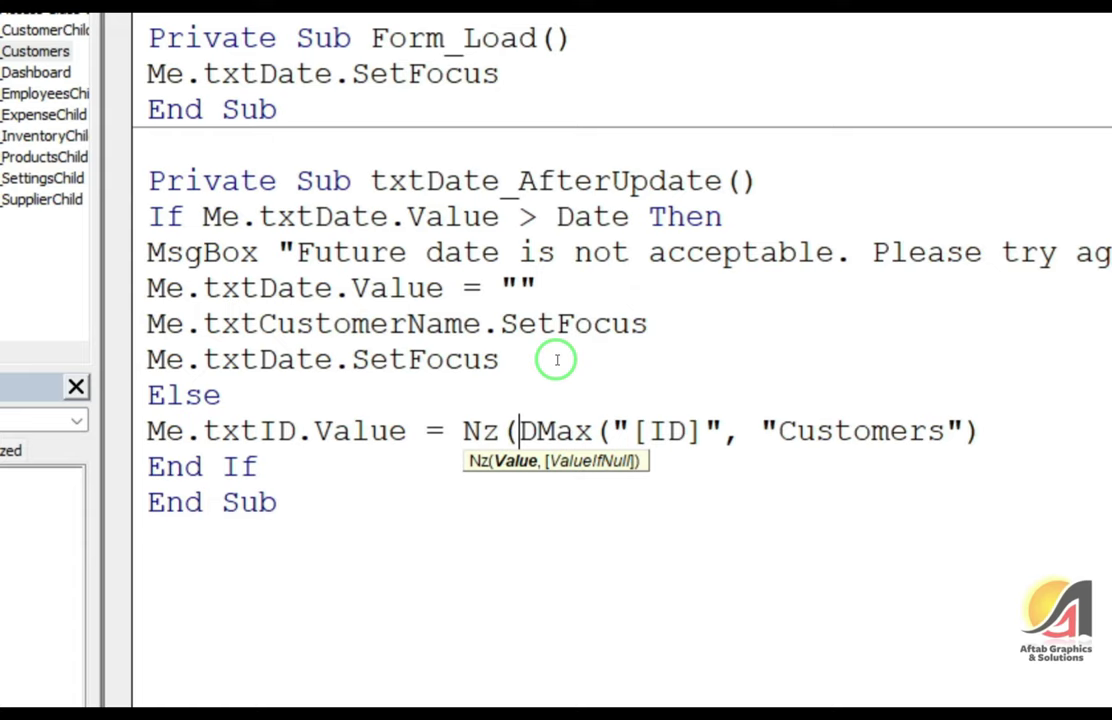
key(End)
text(,0))
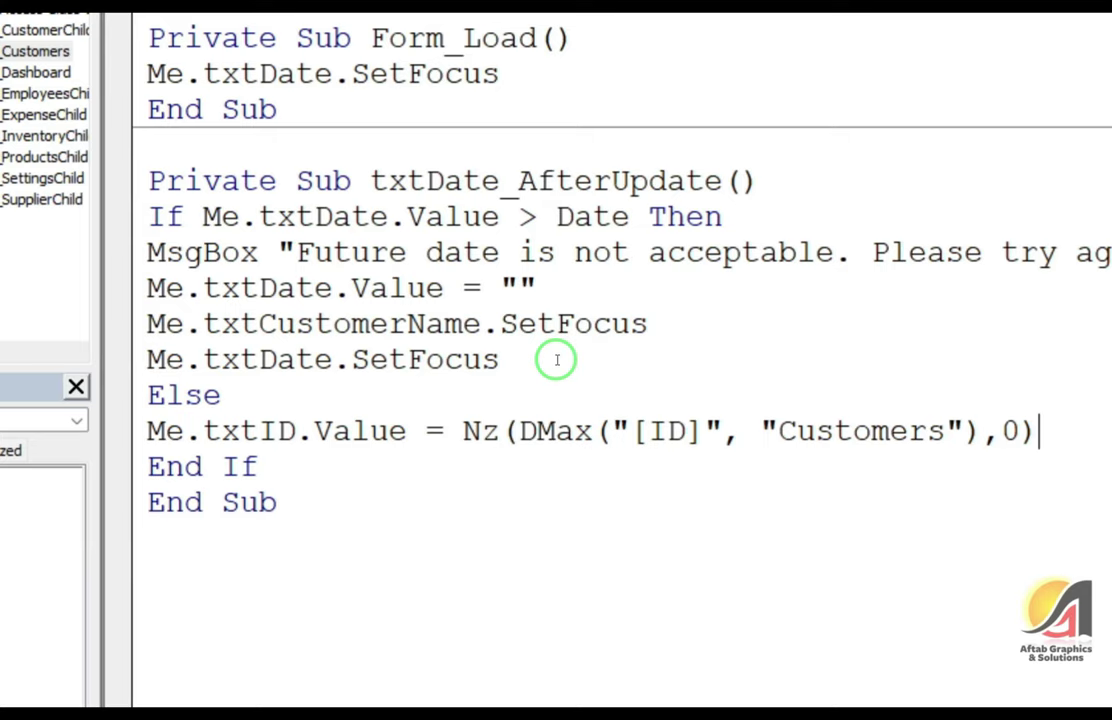
text(+1)
key(Down)
key(Up)
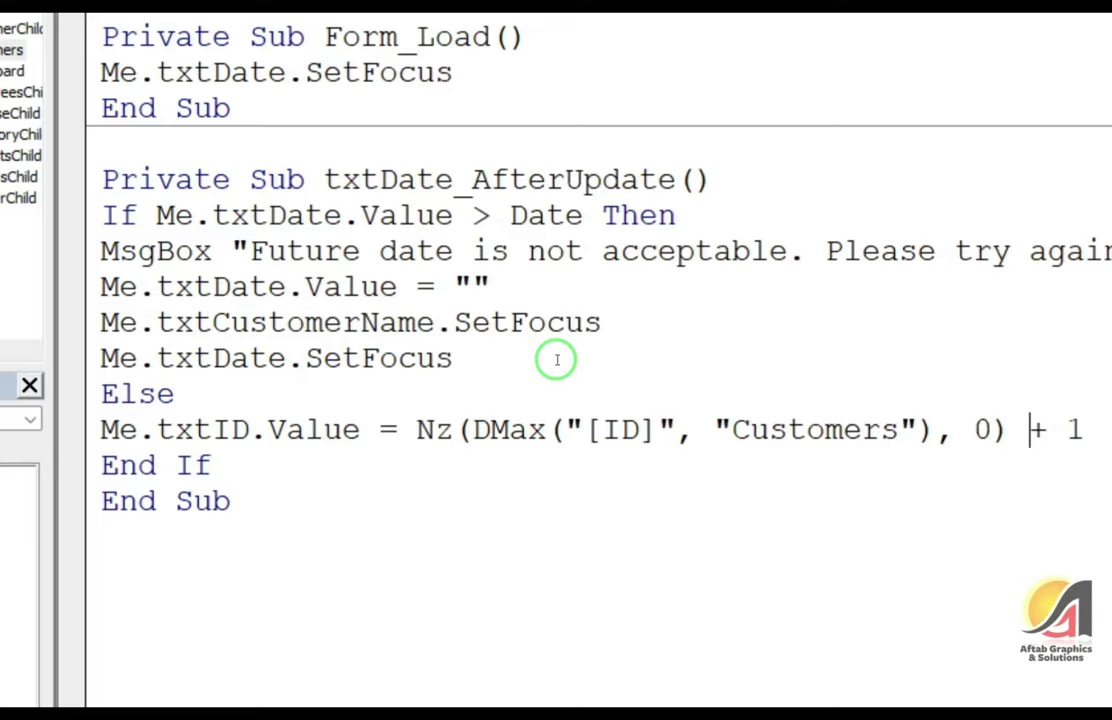
key(alt+d)
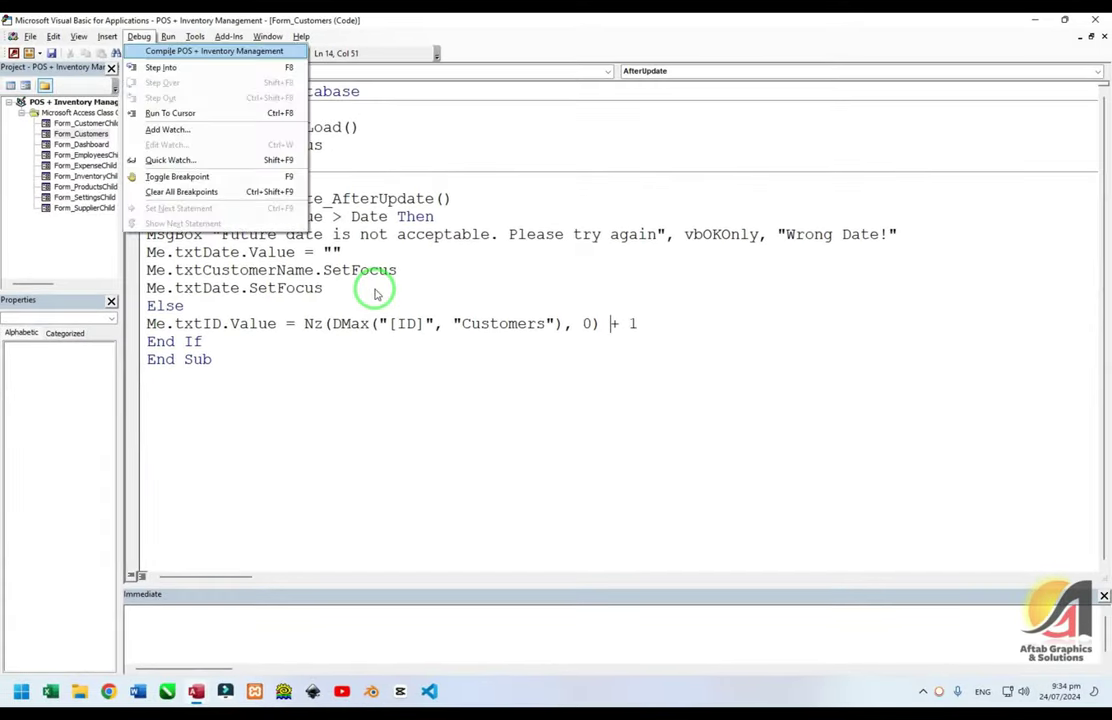
Compile, return to Access and confirm a new customer gets ID 1 and date 24/07/2024
key(Return)
click(1100, 21)
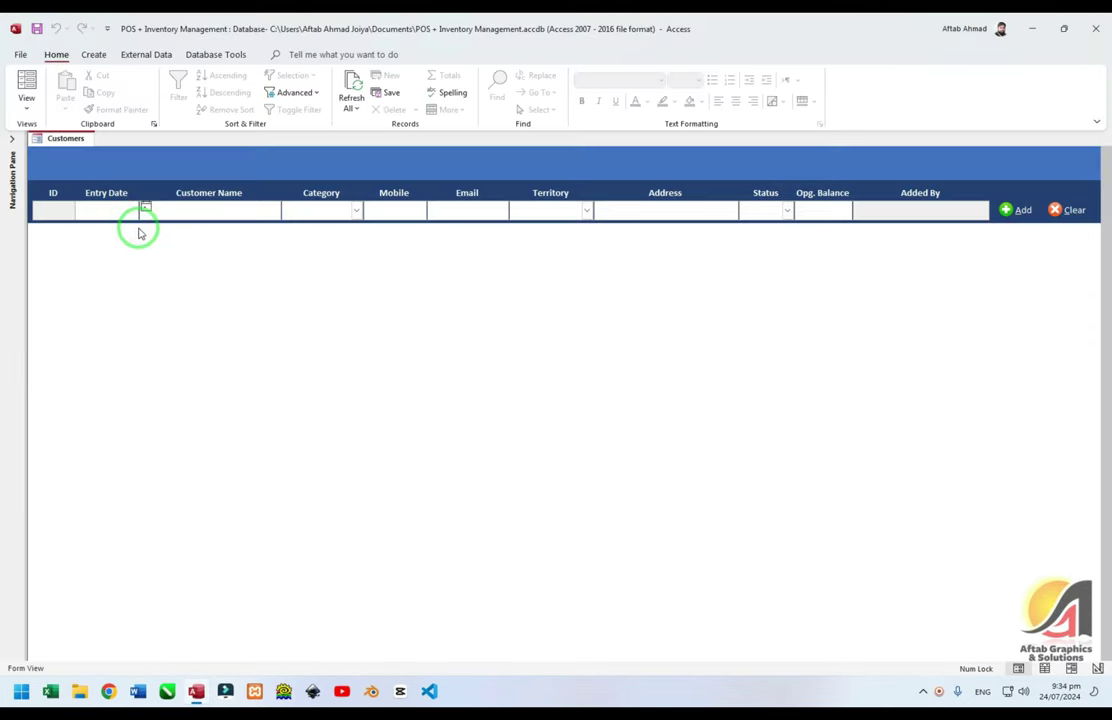
click(138, 228)
key(Escape)
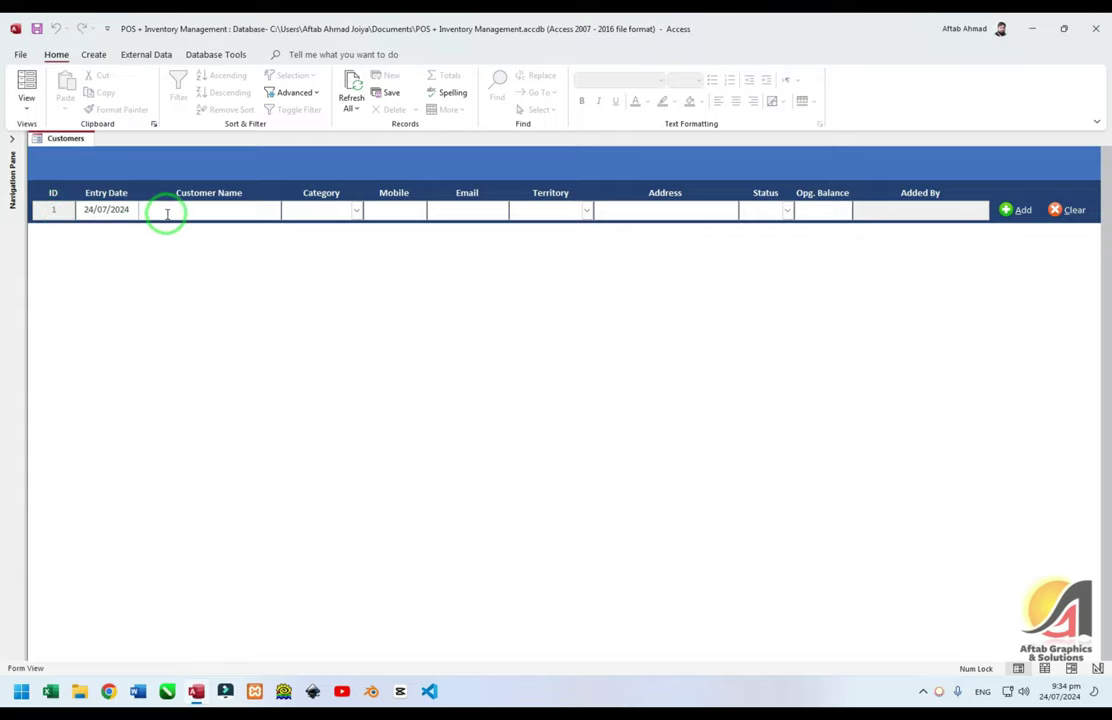
click(140, 236)
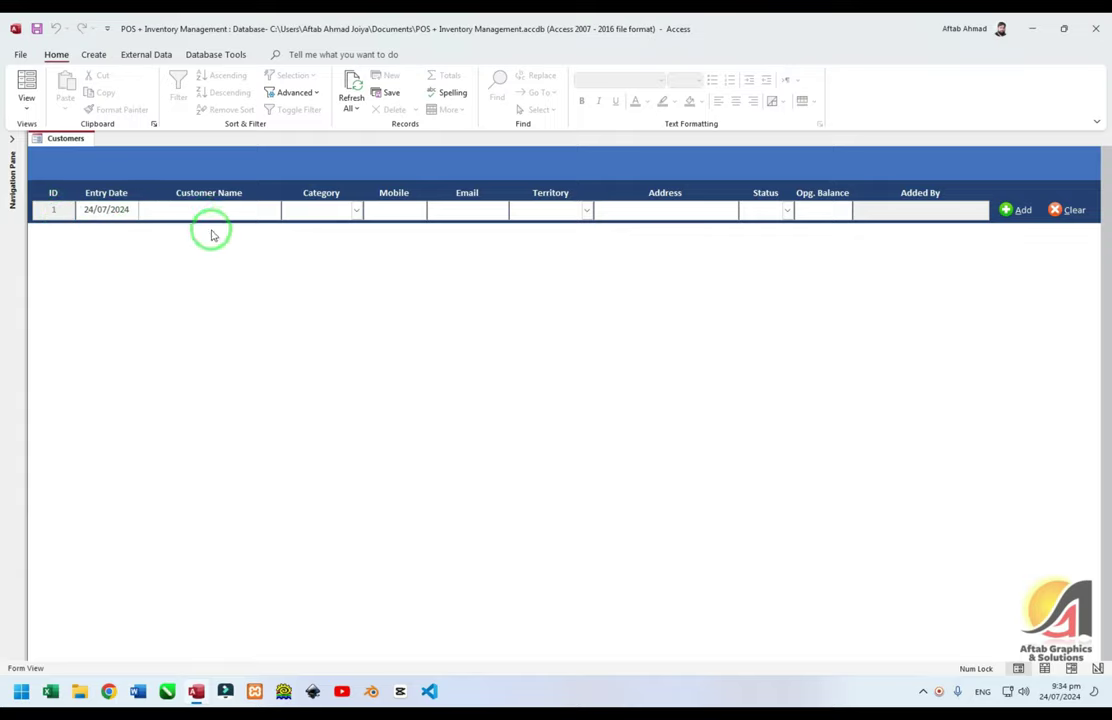
click(290, 213)
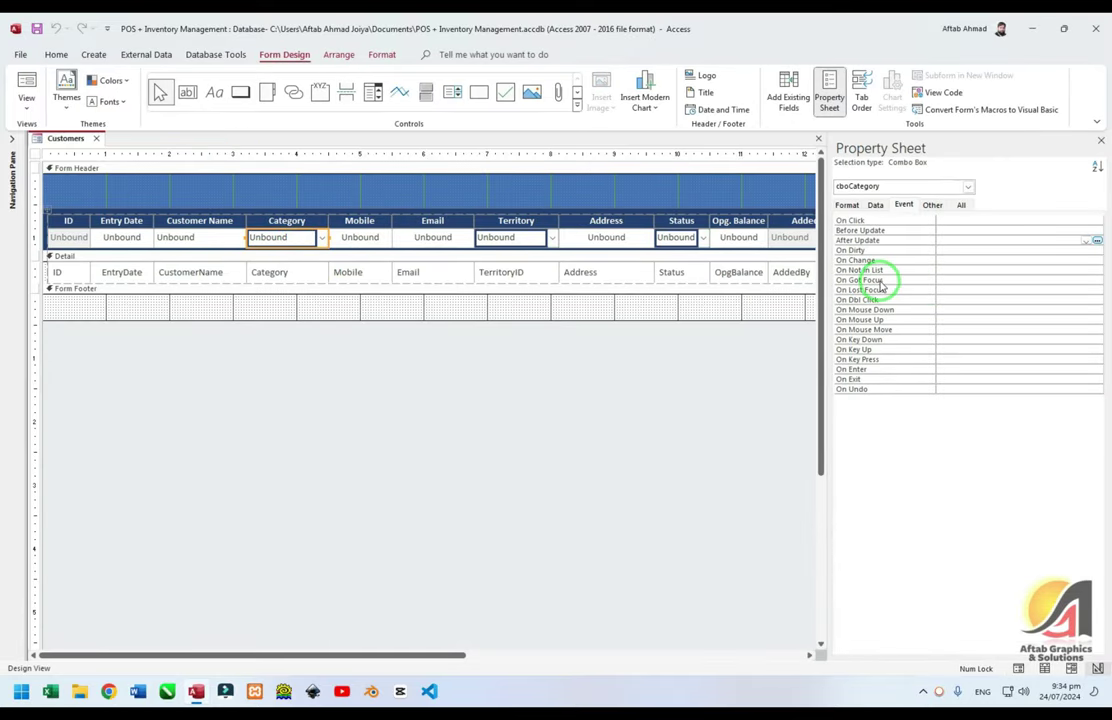
Create a Code Builder VBA handler for cboCategory's On Got Focus event
click(890, 280)
click(1097, 283)
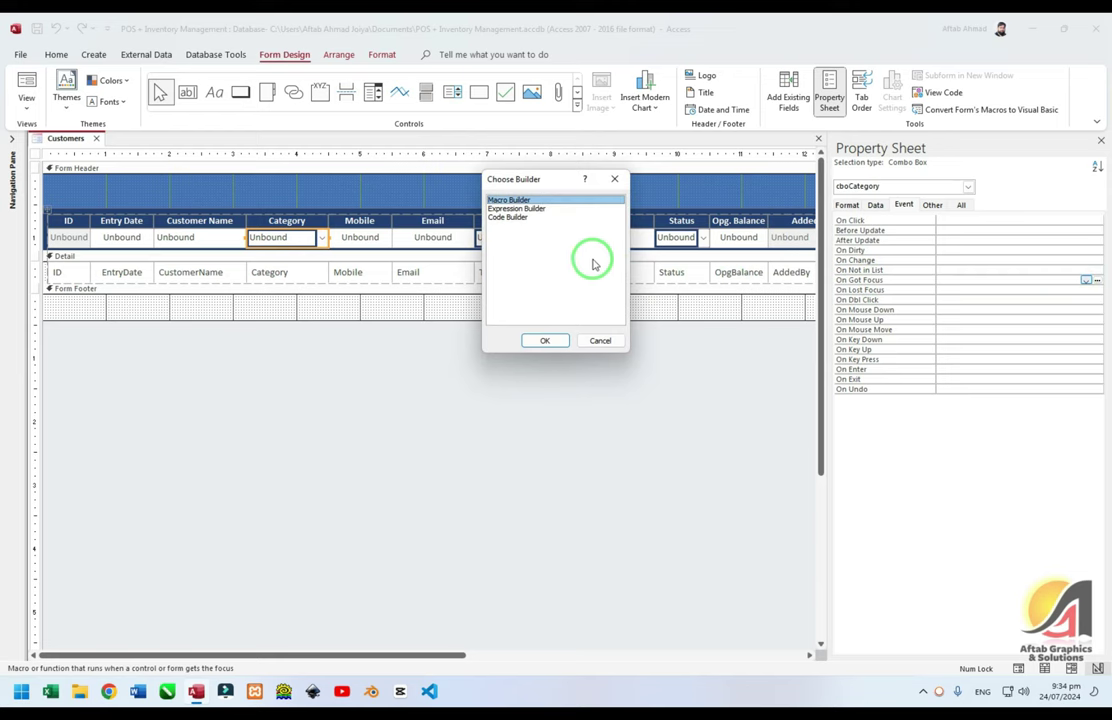
click(539, 217)
click(540, 338)
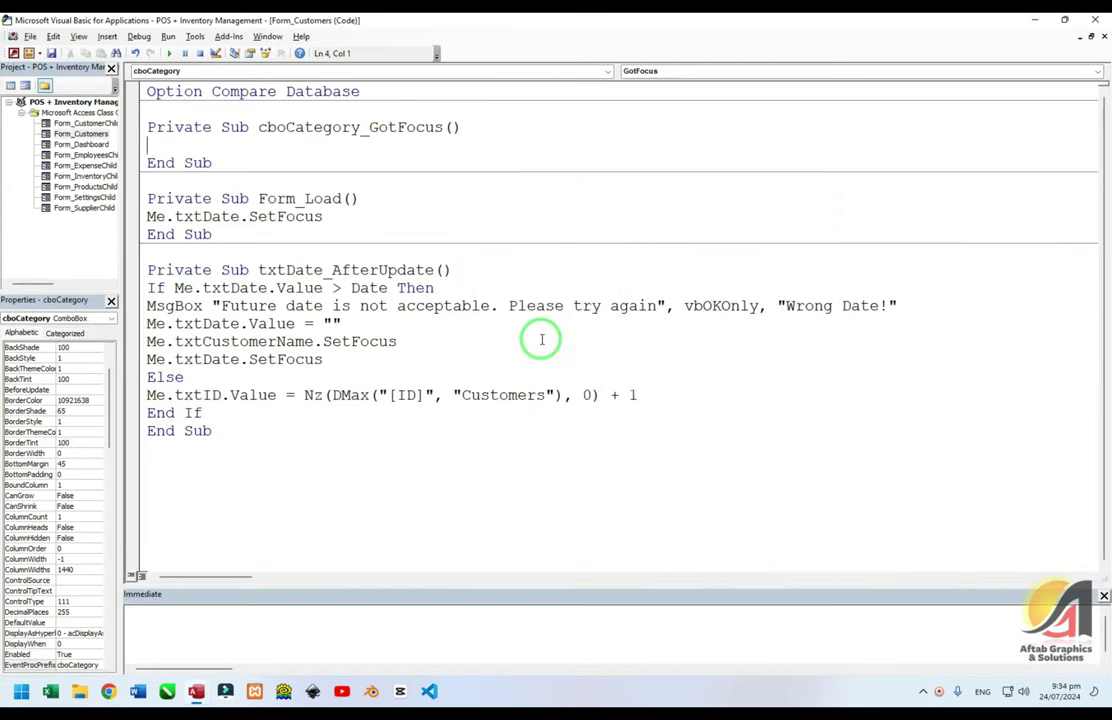
Make the handler call Me.cboCategory.Dropdown, then show the form in Form view
text(me.txtcate)
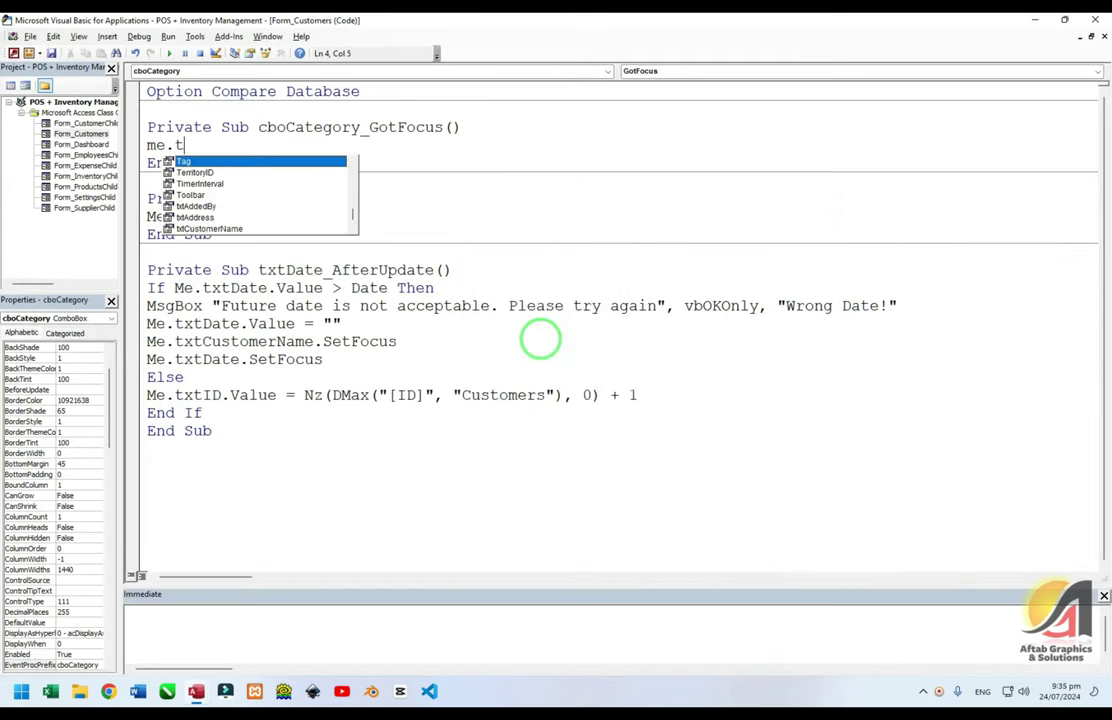
key(BackSpace)
key(BackSpace)
key(BackSpace)
key(BackSpace)
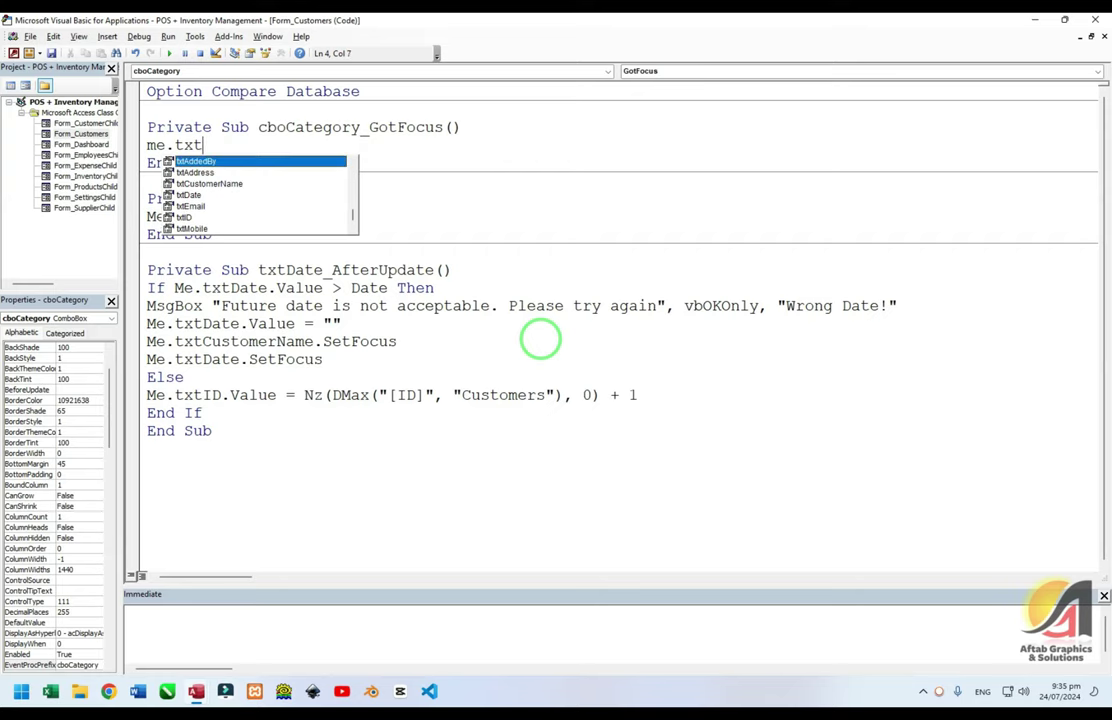
key(BackSpace)
key(BackSpace)
key(BackSpace)
text(cbo)
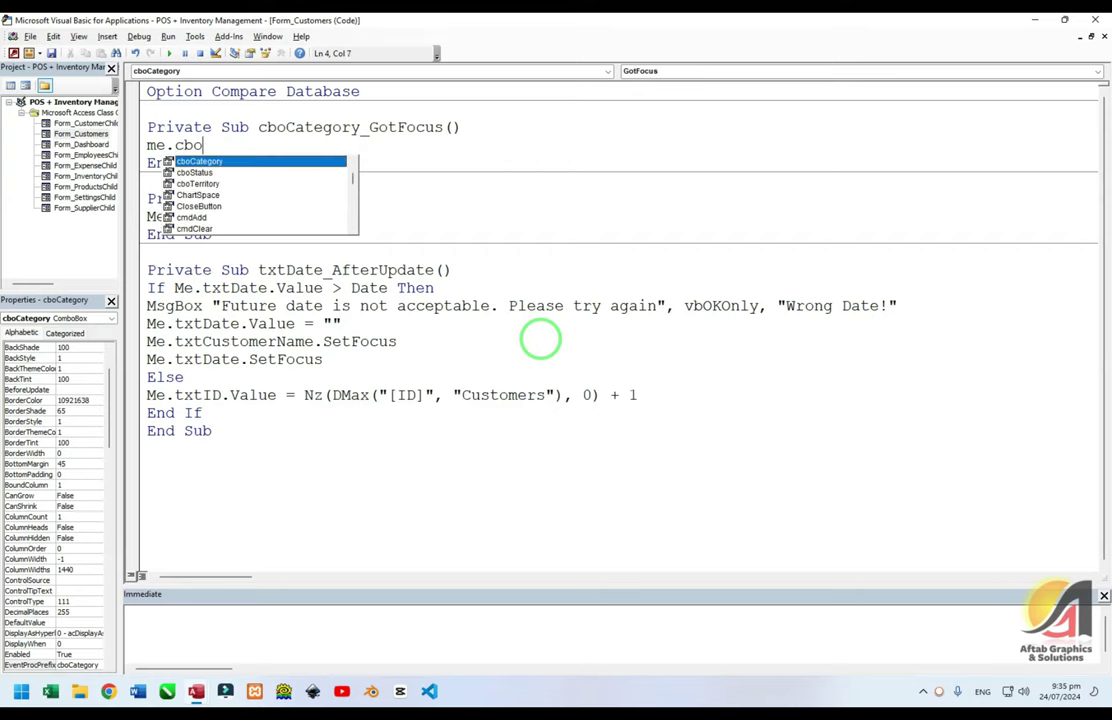
key(Escape)
text(cate)
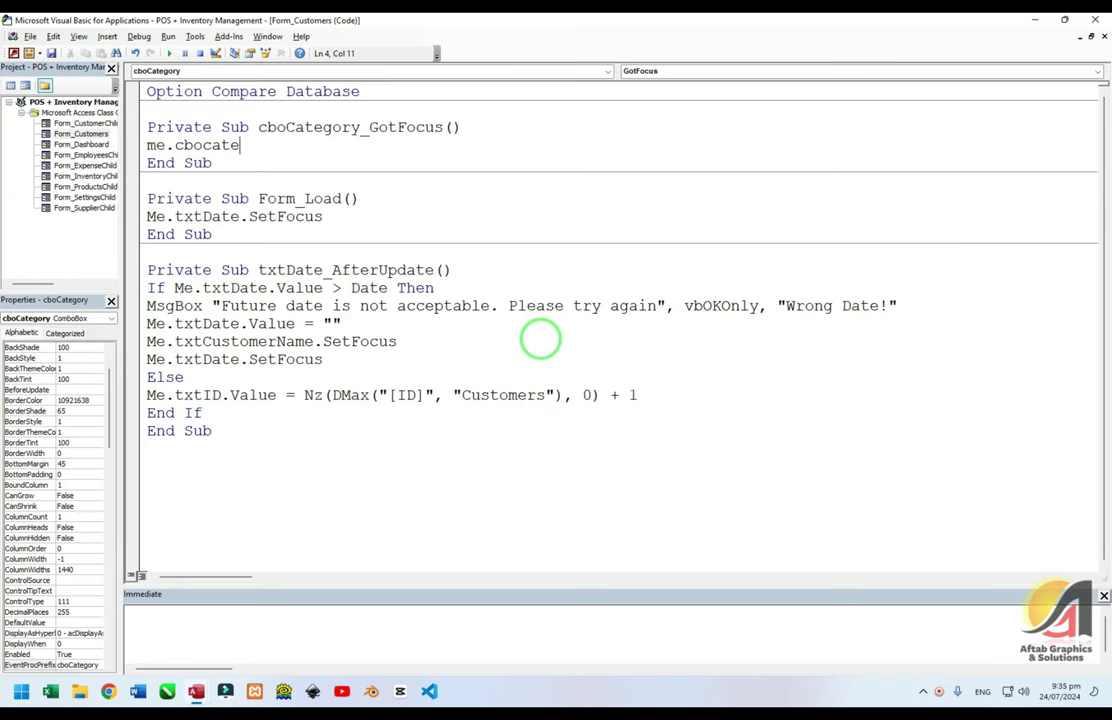
text(gory.dro)
key(Tab)
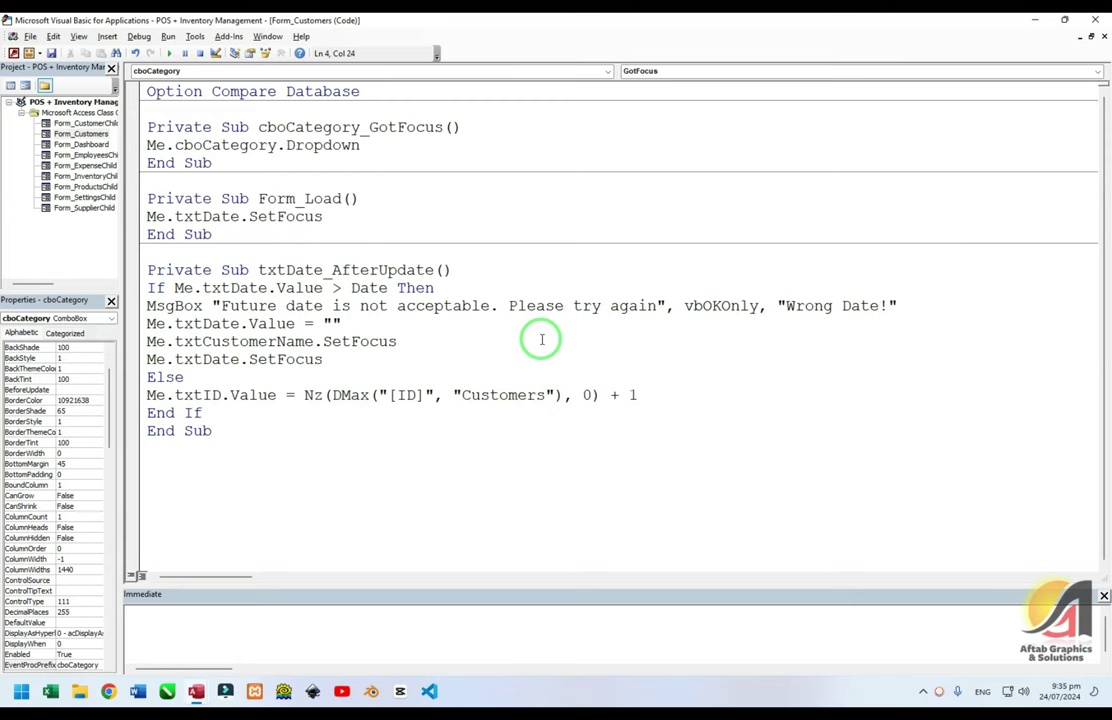
key(alt+F11)
key(F5)
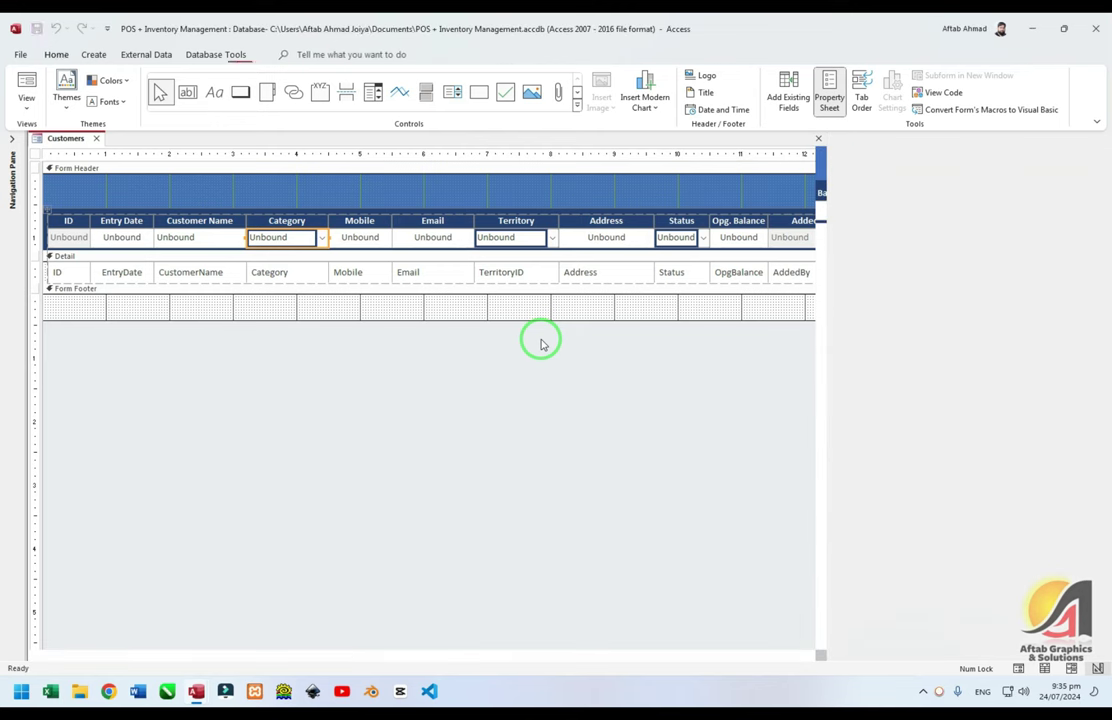
Tab into Category to see Retailer and Whole Sale Dealer drop open, then reopen the form code
key(Tab)
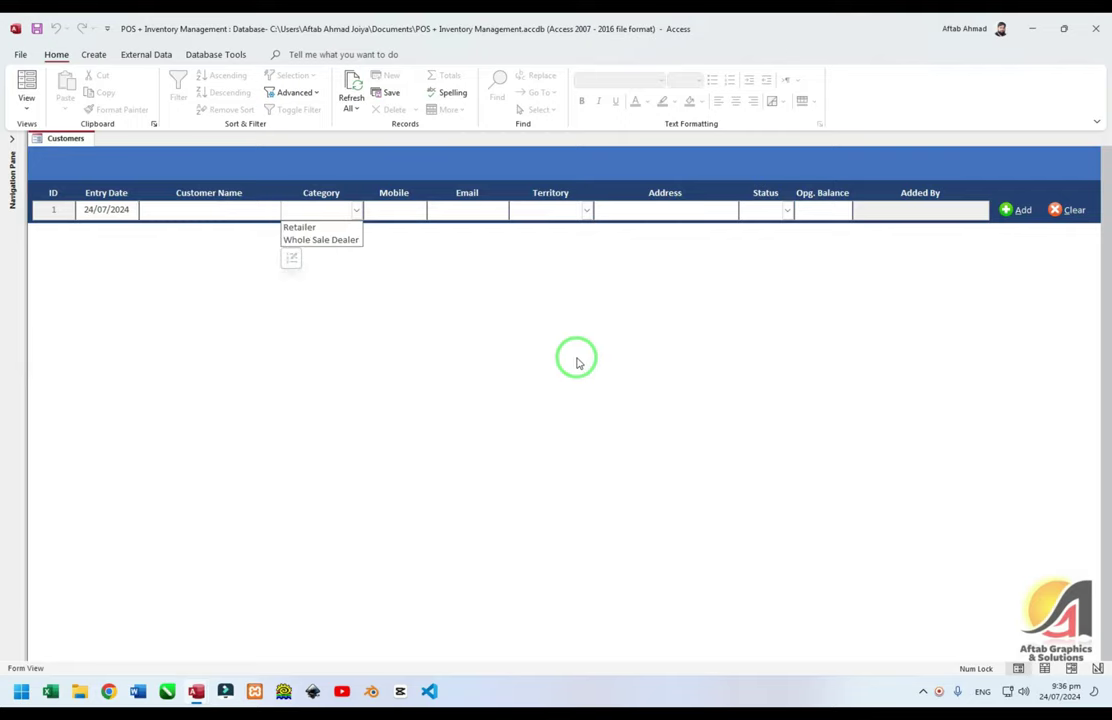
key(alt+F11)
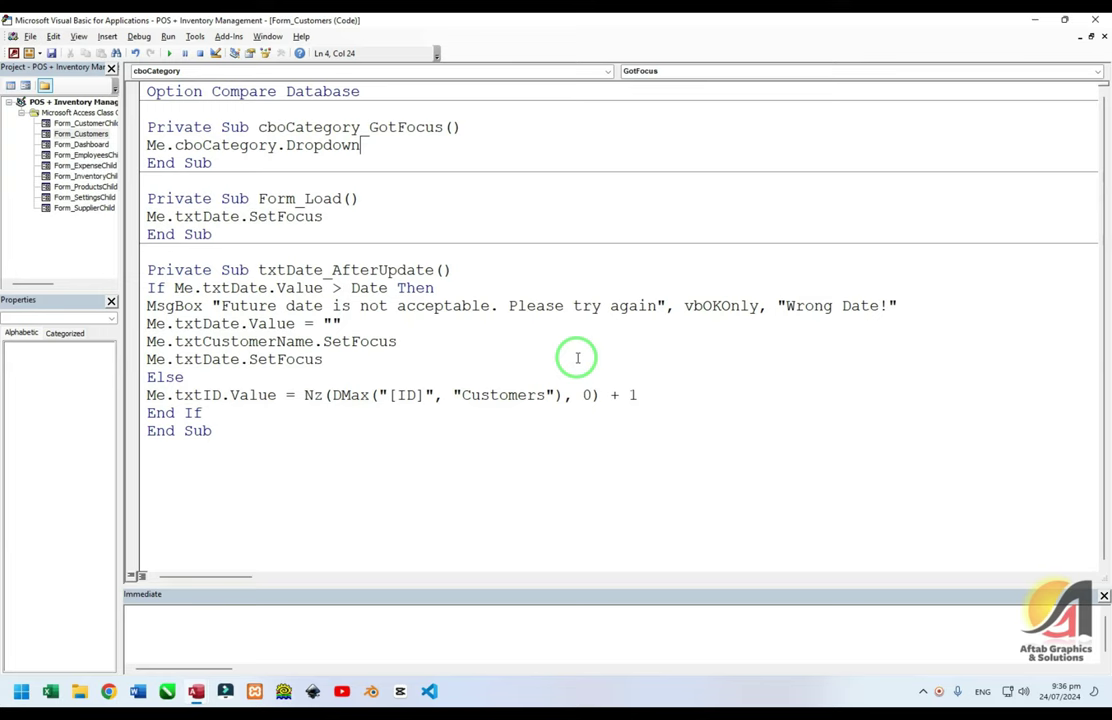
key(alt+F11)
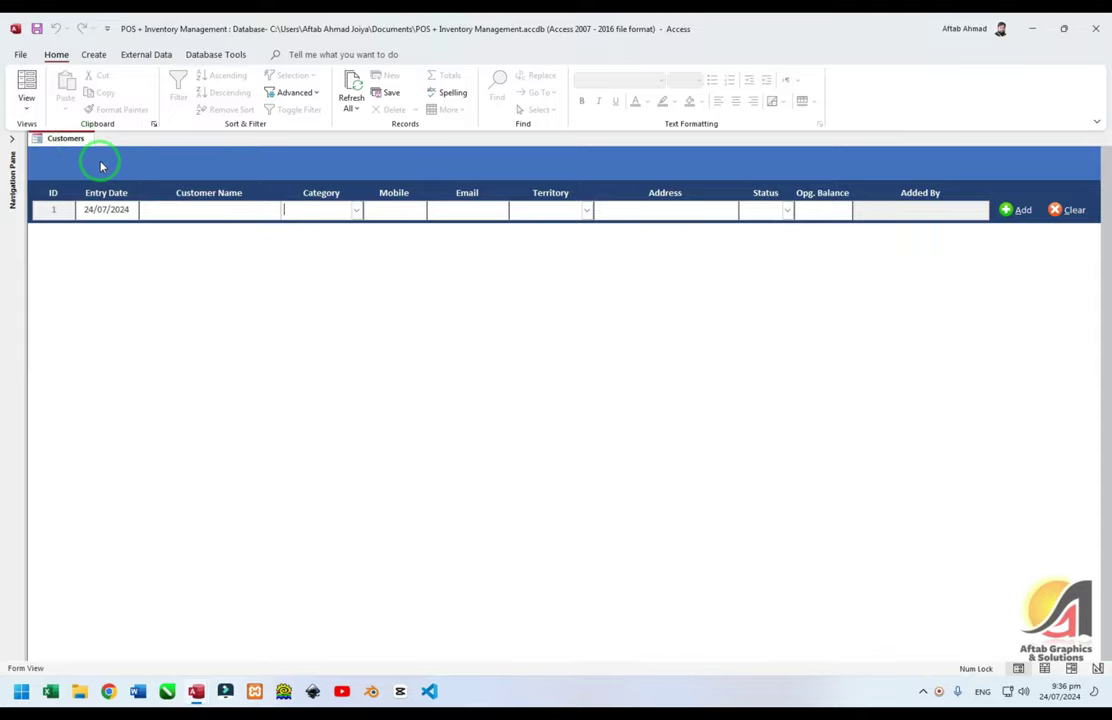
key(alt+F11)
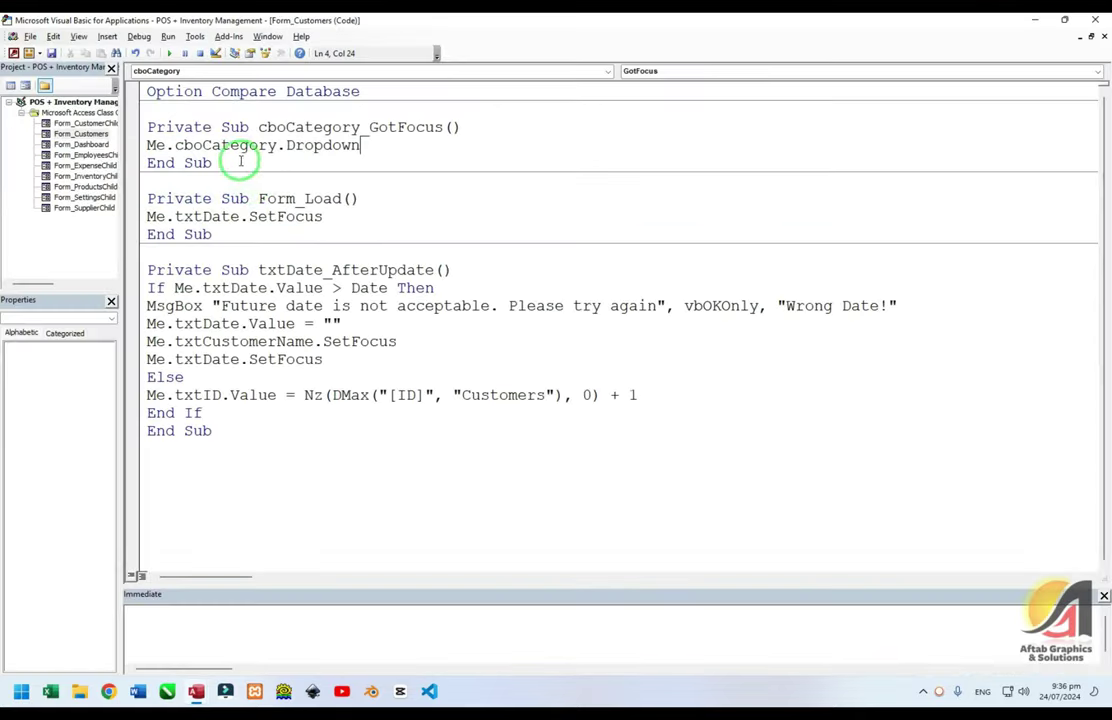
Browse the Me. member suggestions for the cbo controls on a new line, then discard it
drag(166, 145, 277, 147)
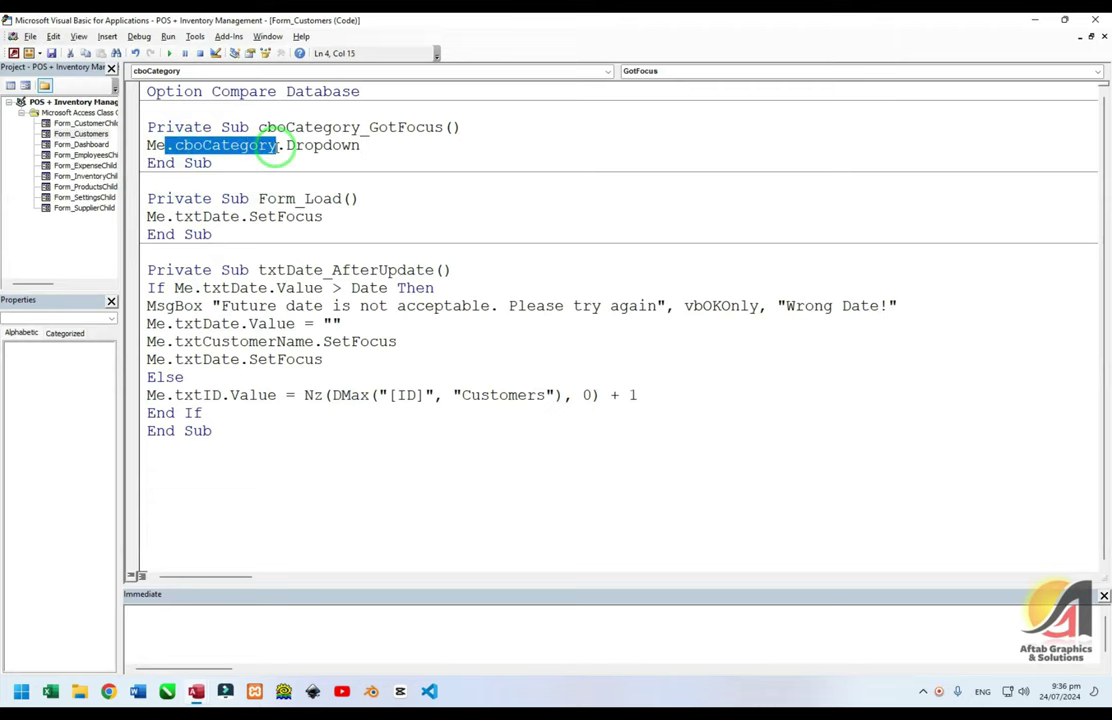
click(410, 147)
key(Return)
text(Me.)
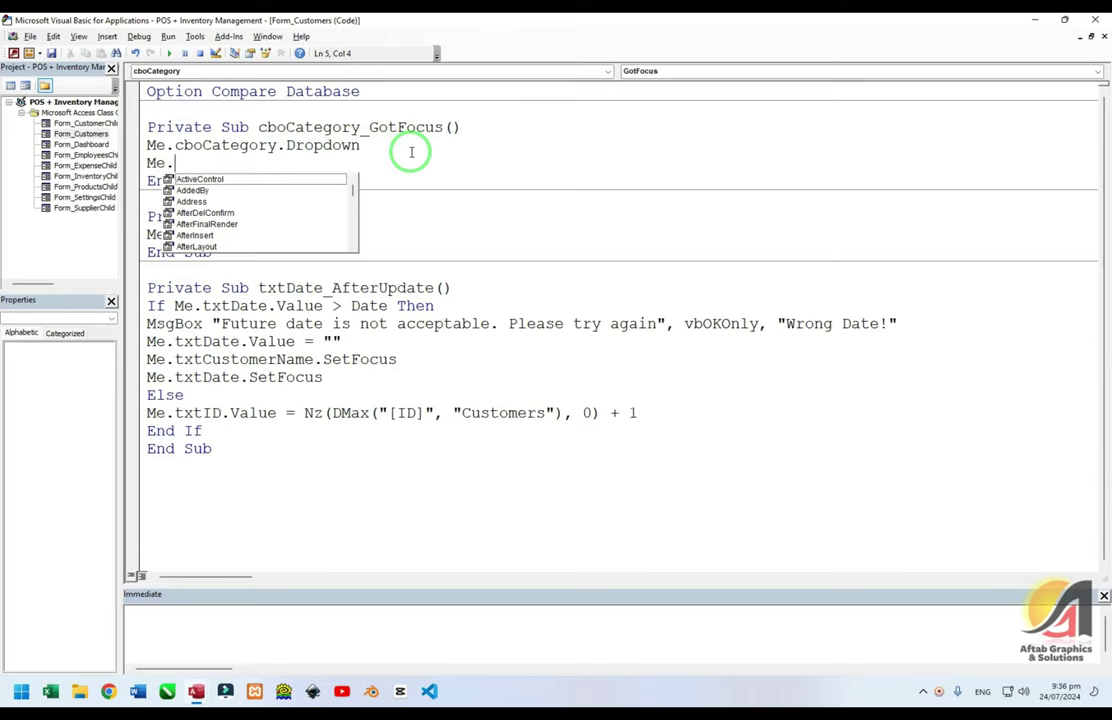
key(Down)
key(Down)
key(Down)
key(Down)
key(Down)
key(Down)
key(Down)
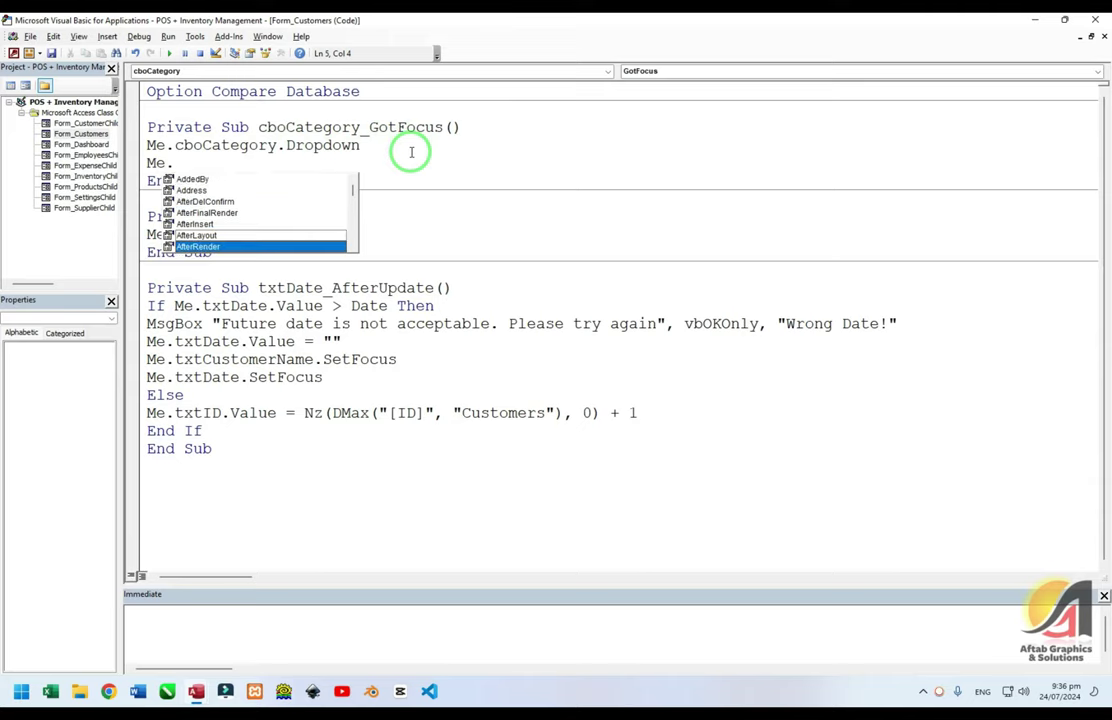
key(Down)
key(Down)
key(Down)
key(Down)
key(Down)
key(Down)
key(Down)
key(Down)
key(Down)
key(Down)
key(Down)
key(Down)
key(Down)
key(Down)
key(Down)
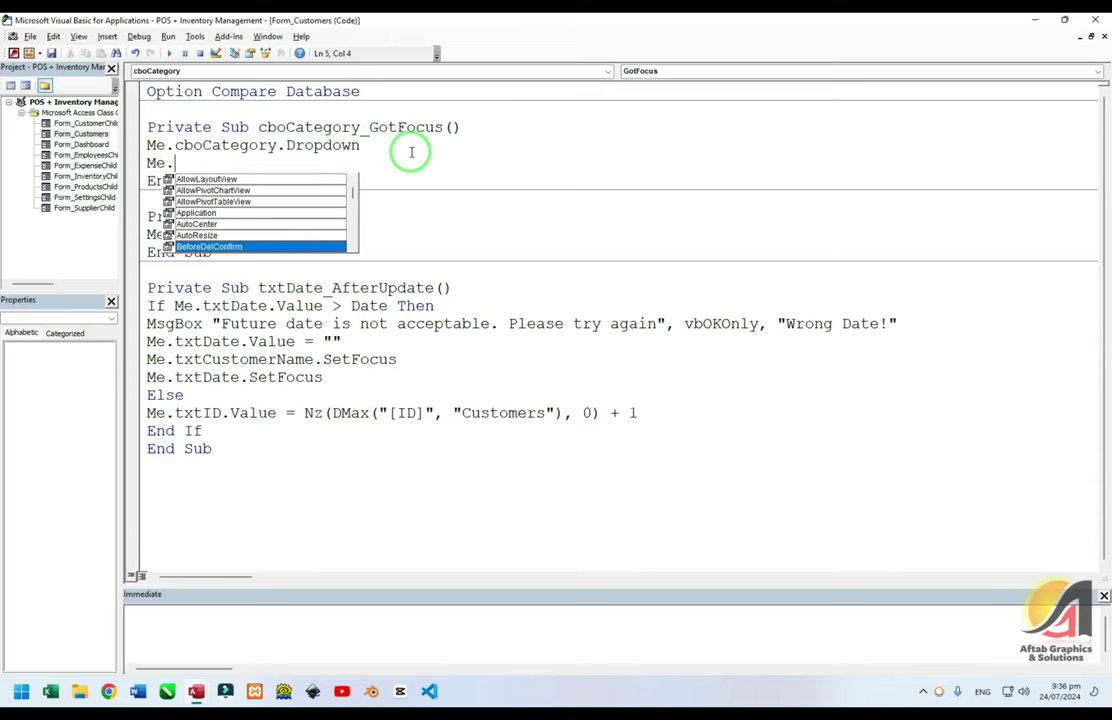
text(cbo)
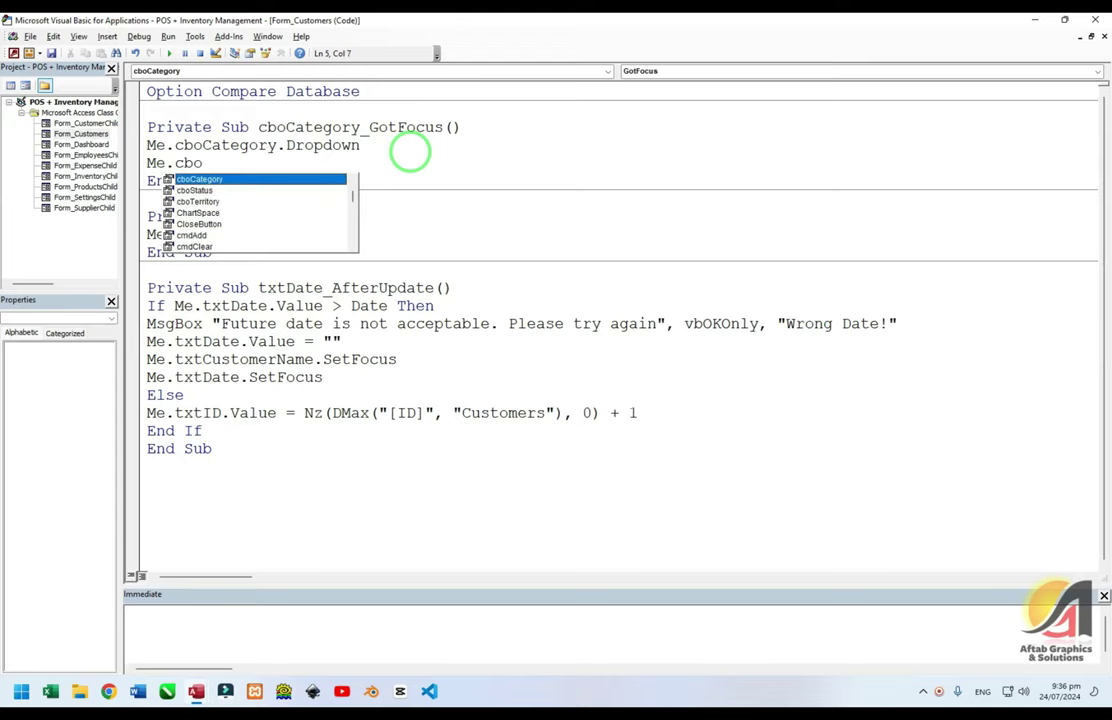
key(Down)
key(Down)
key(Down)
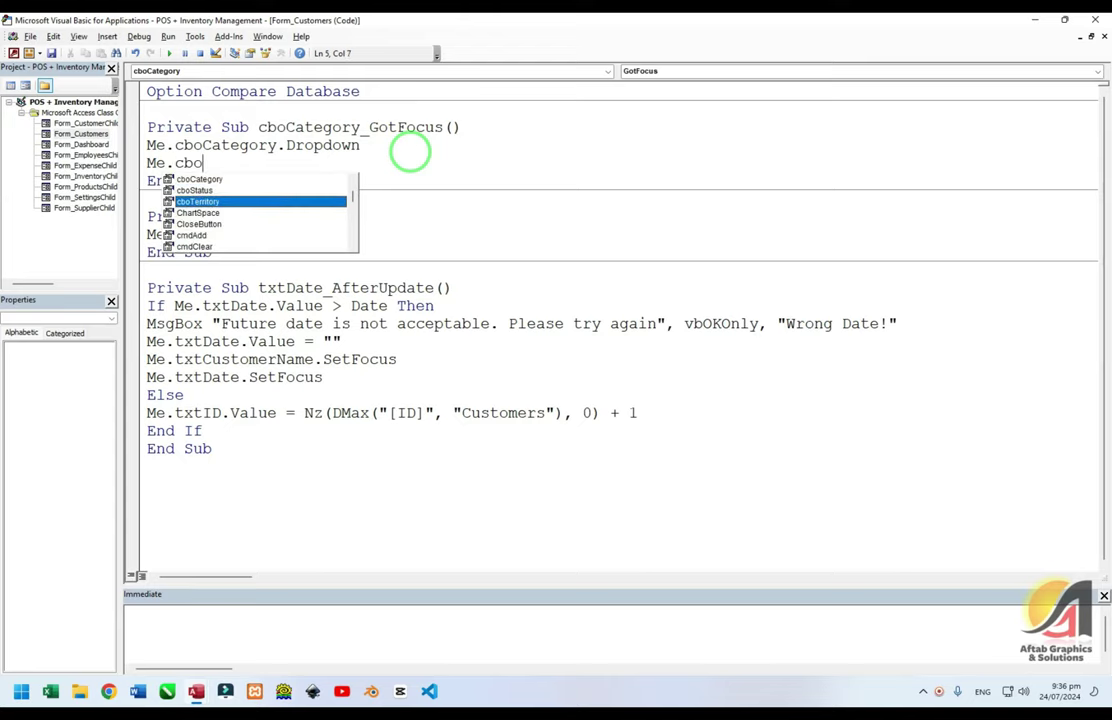
key(Down)
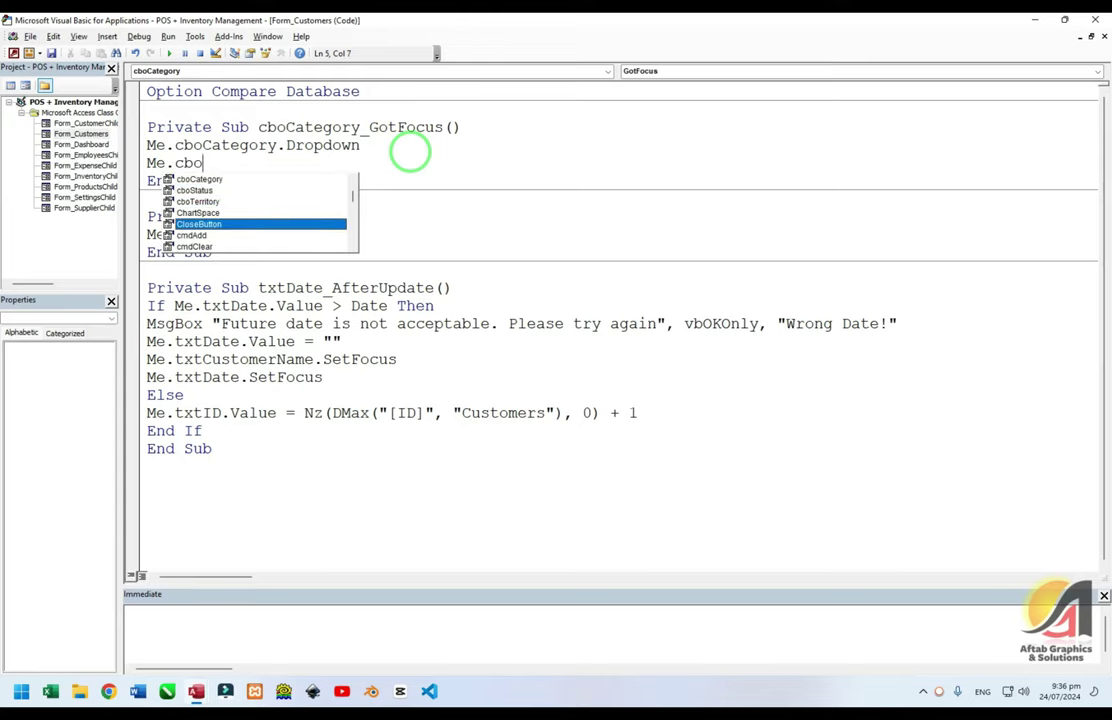
key(Down)
key(Down)
key(Down)
key(Down)
key(Down)
key(Down)
key(Down)
key(Down)
key(Down)
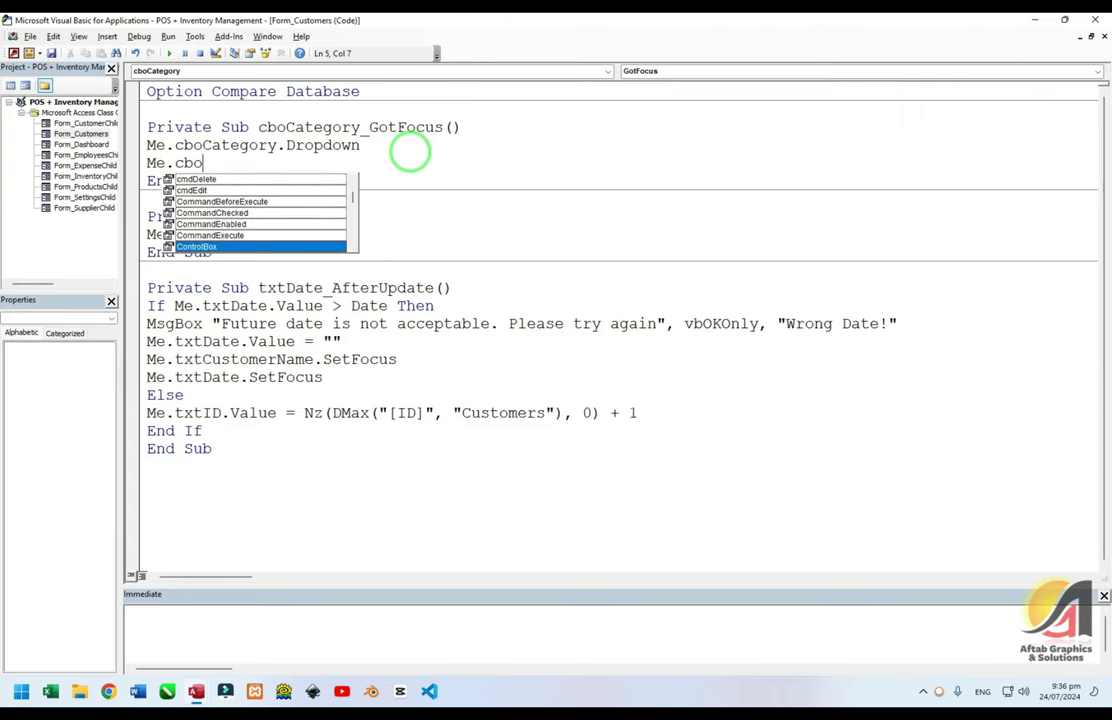
key(Escape)
key(shift+Home)
key(BackSpace)
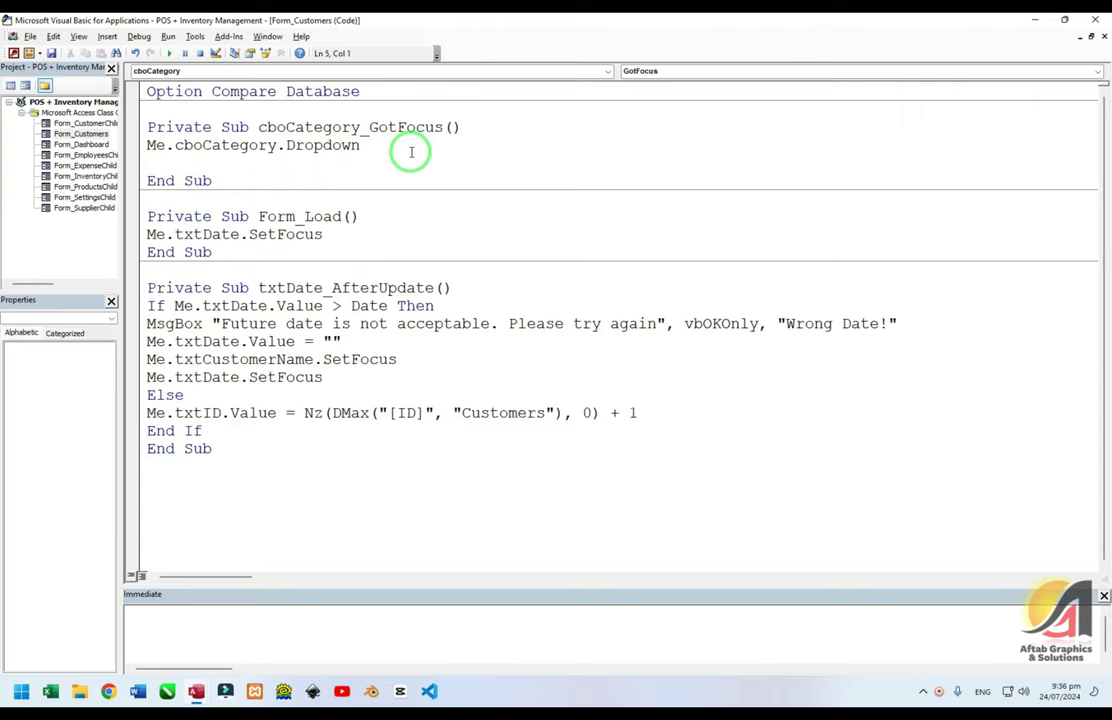
Add an unqualified .cboCategory.Dropdown line and comment out the original Me.cboCategory.Dropdown
text(.cbocategory.drop)
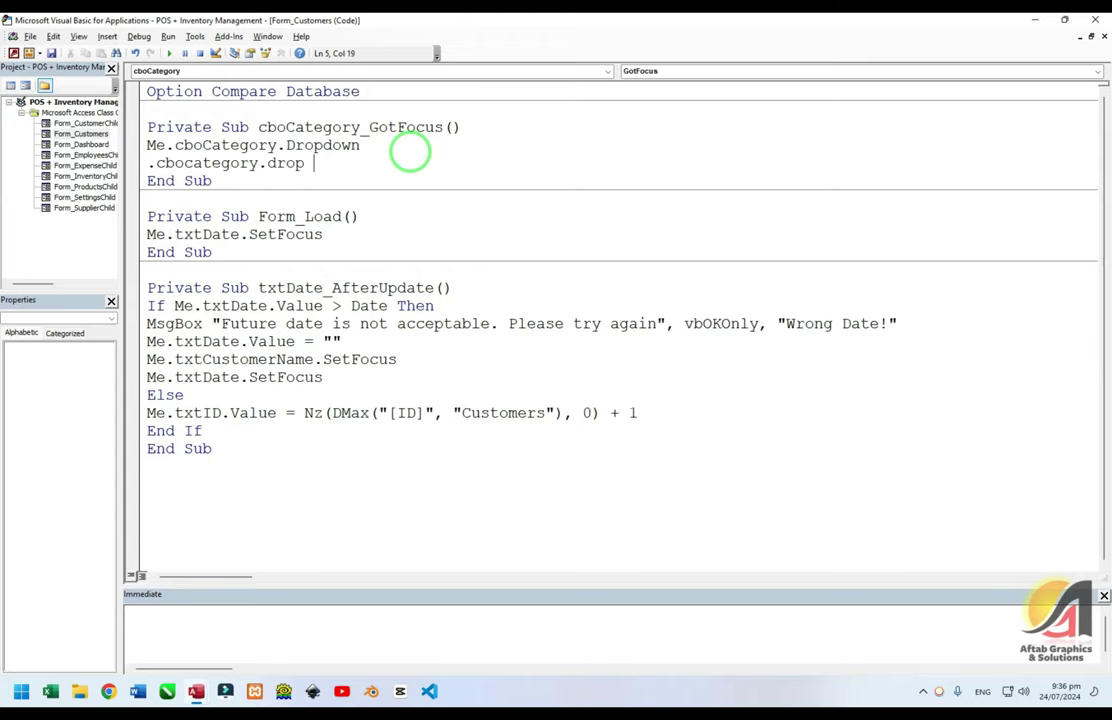
text(down)
key(Up)
key(Home)
text(')
key(Down)
key(Down)
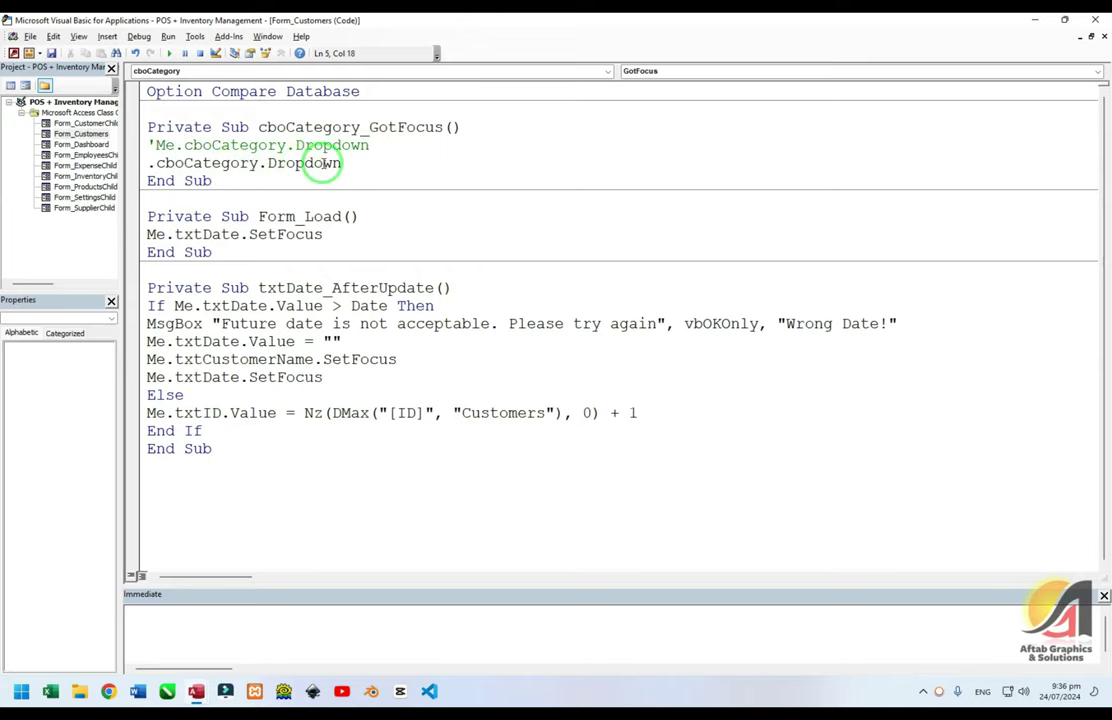
Test the Category field, hit the compile error on the faulty line, and reset execution
key(alt+F11)
click(256, 209)
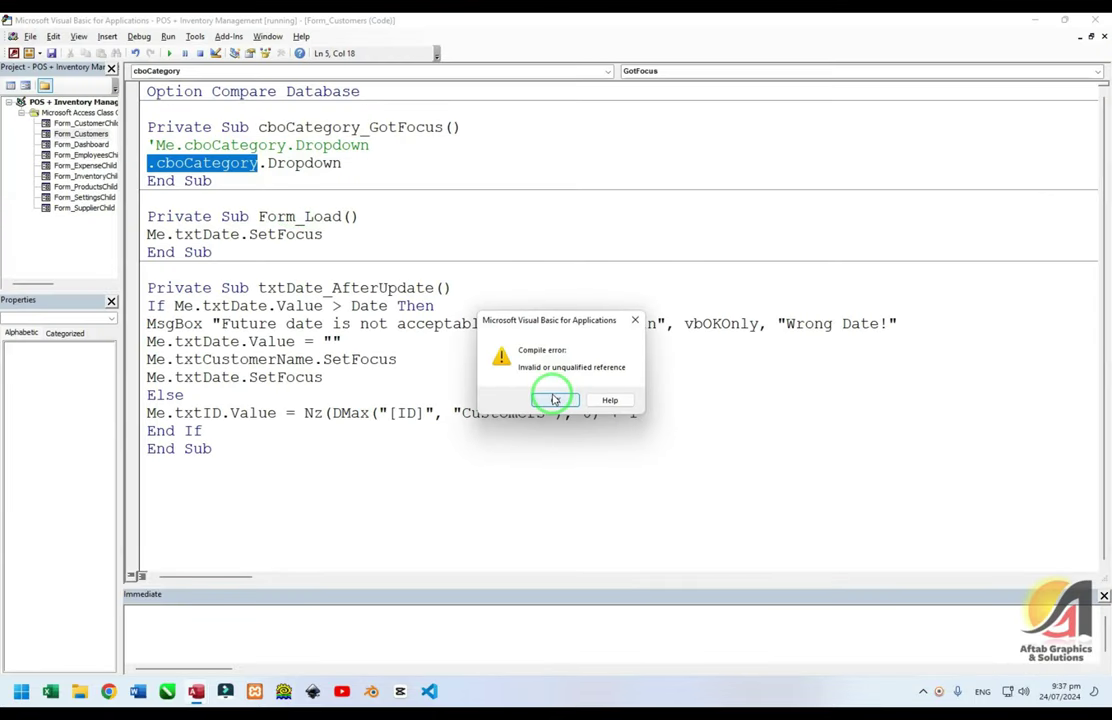
click(555, 400)
click(190, 158)
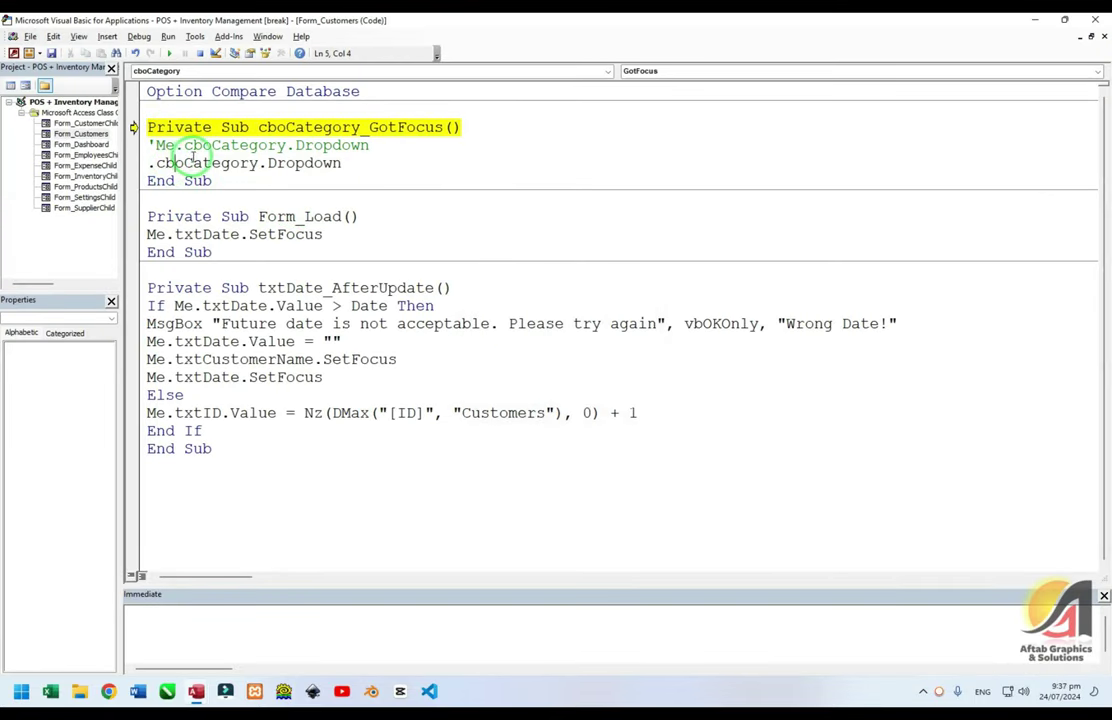
click(190, 158)
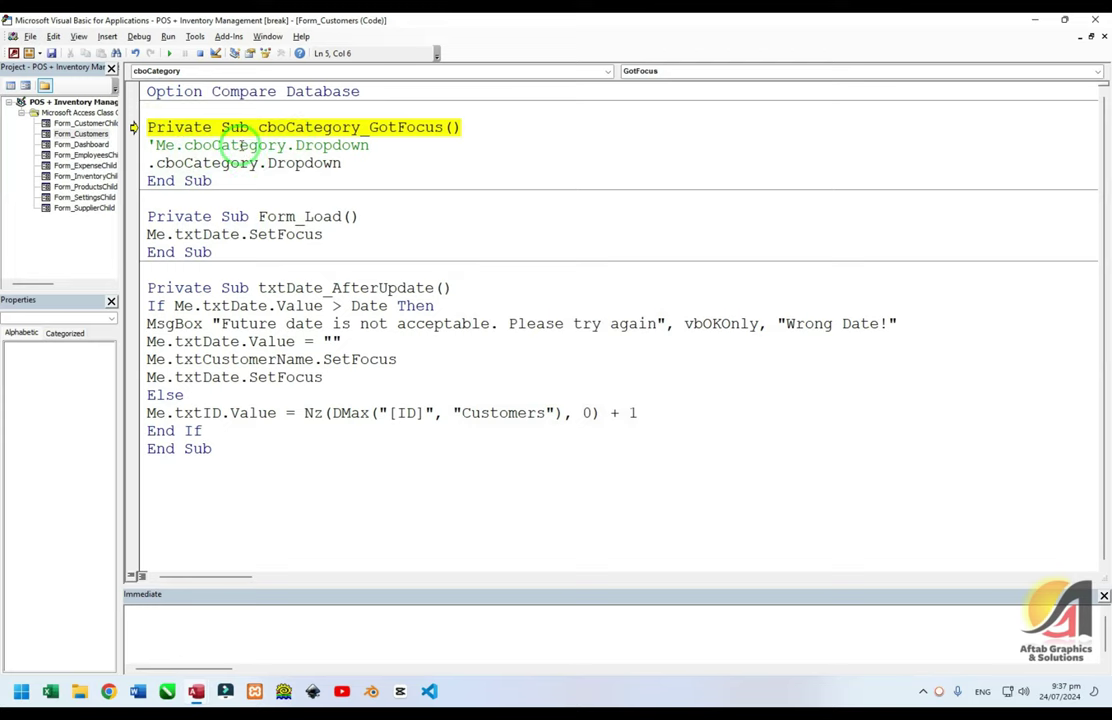
click(153, 163)
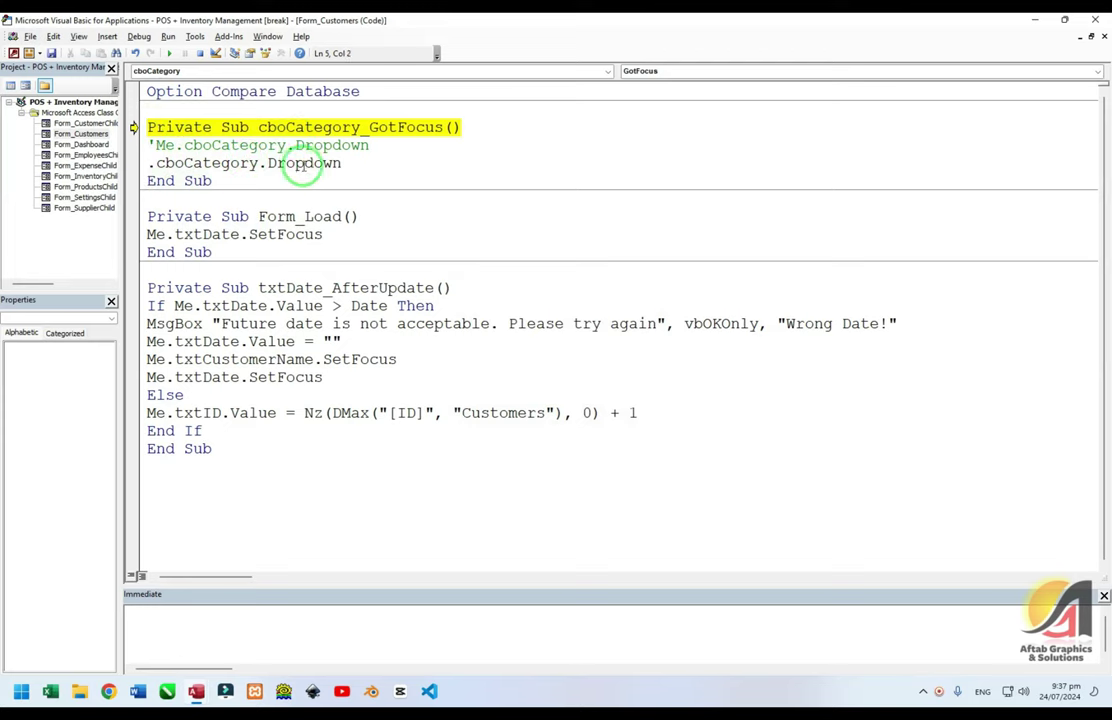
click(288, 163)
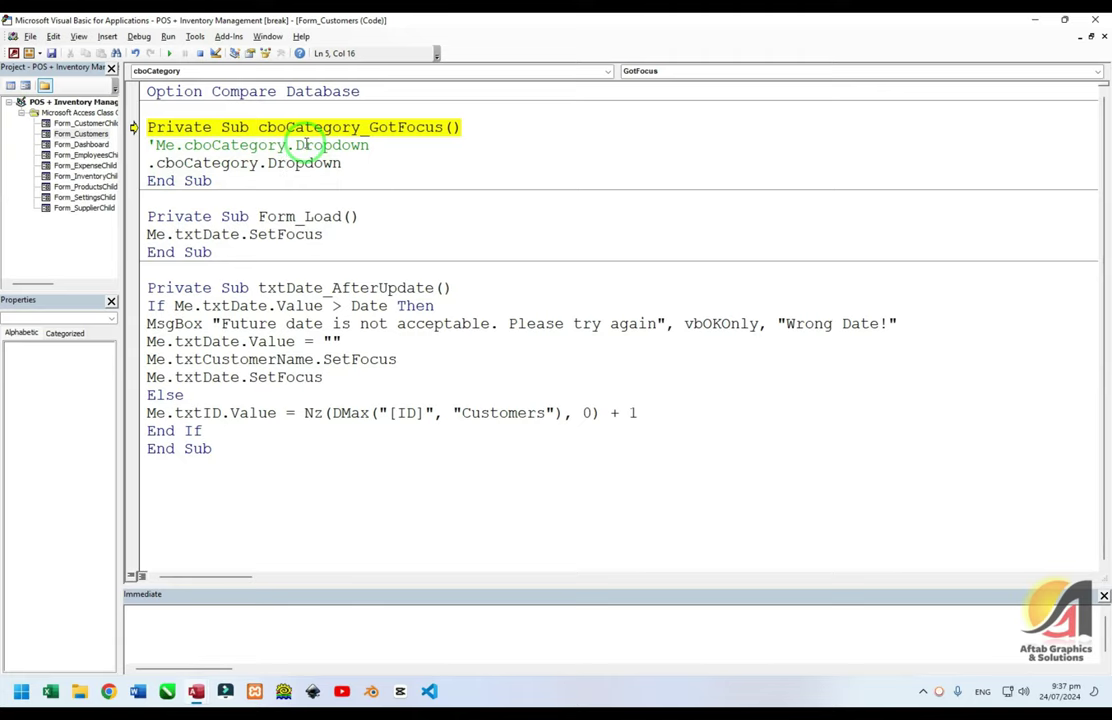
click(150, 164)
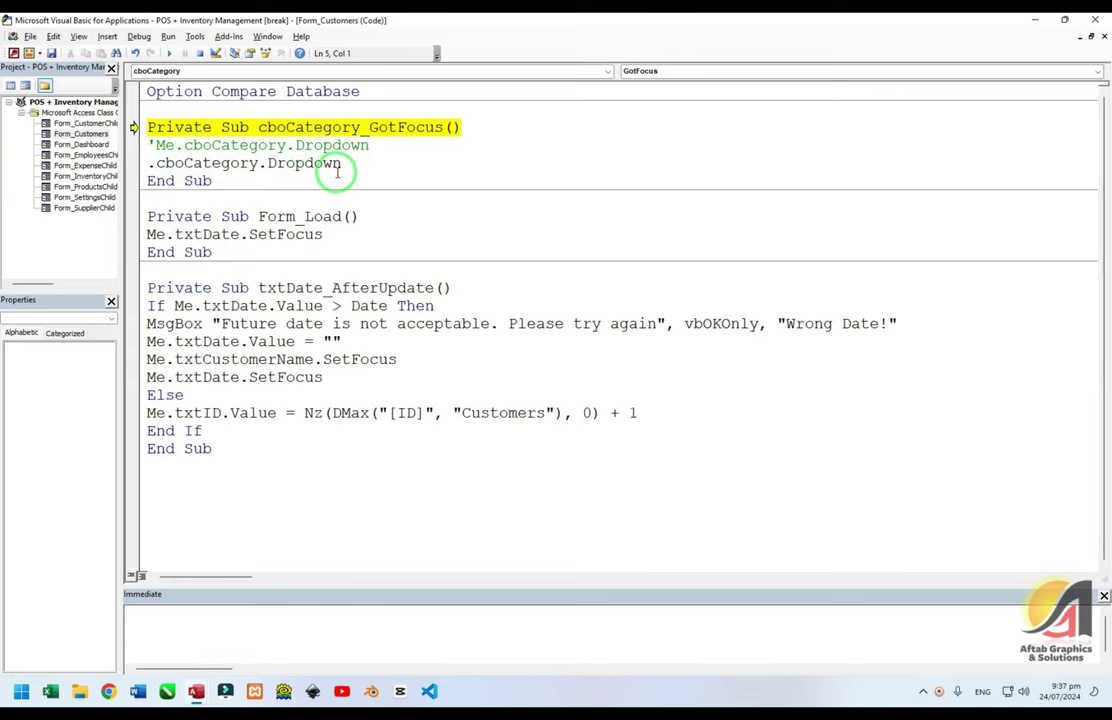
click(192, 127)
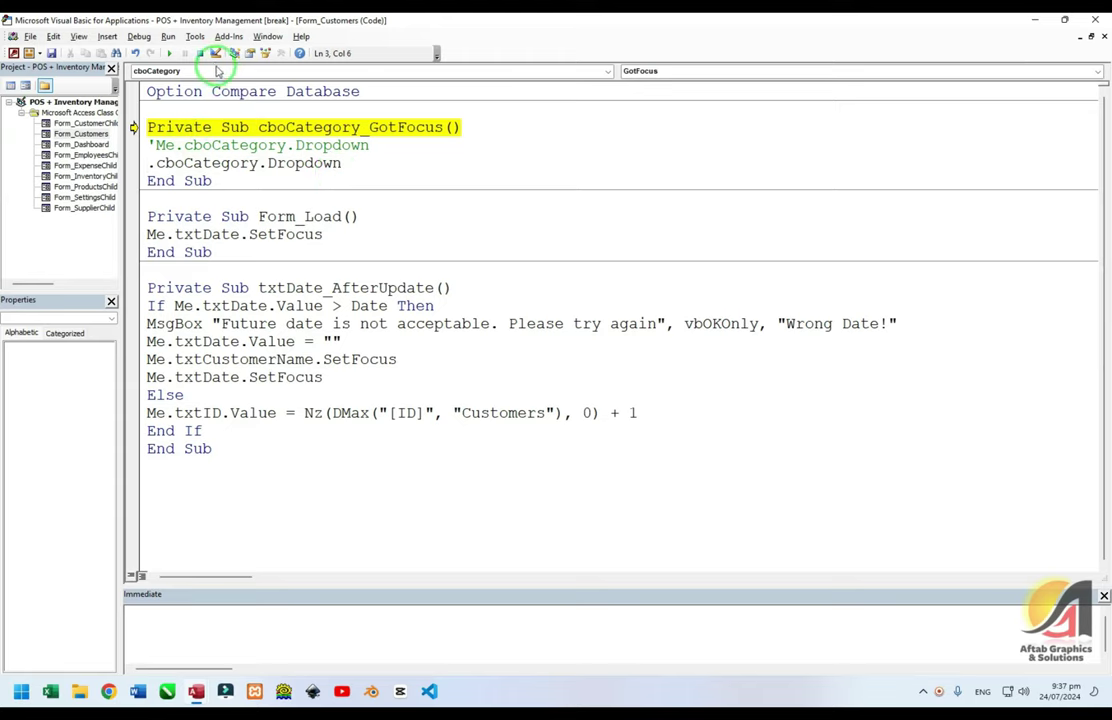
click(199, 53)
Add Option Explicit below Option Compare Database and run the module
click(377, 94)
key(Return)
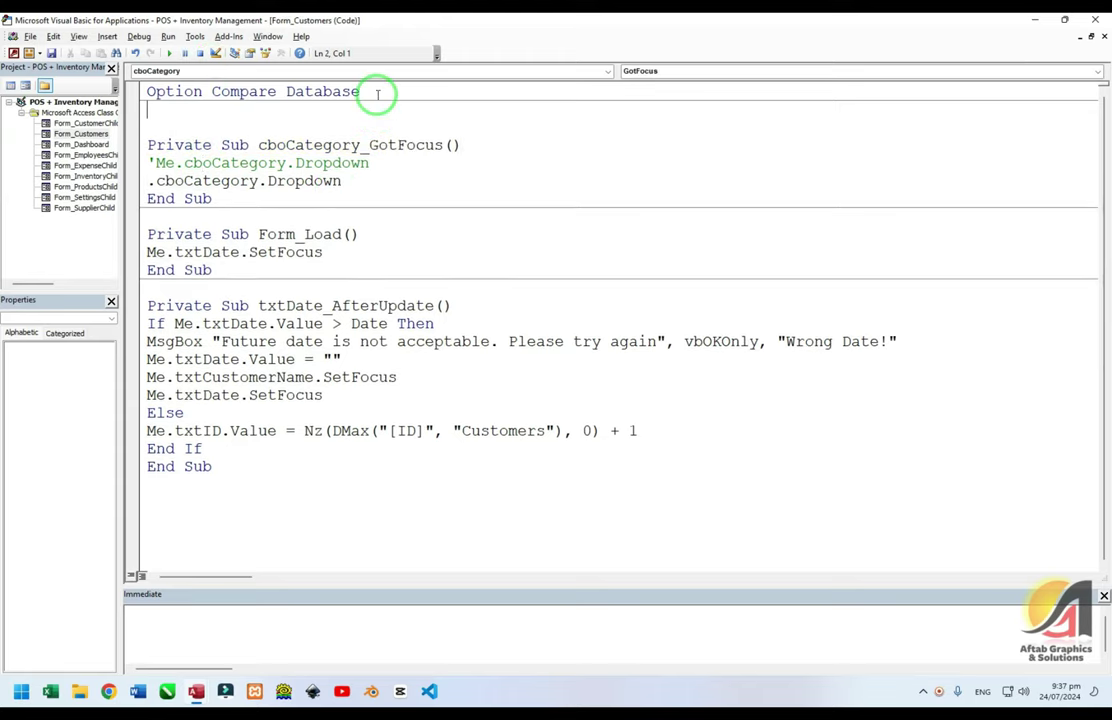
text(Option Explici)
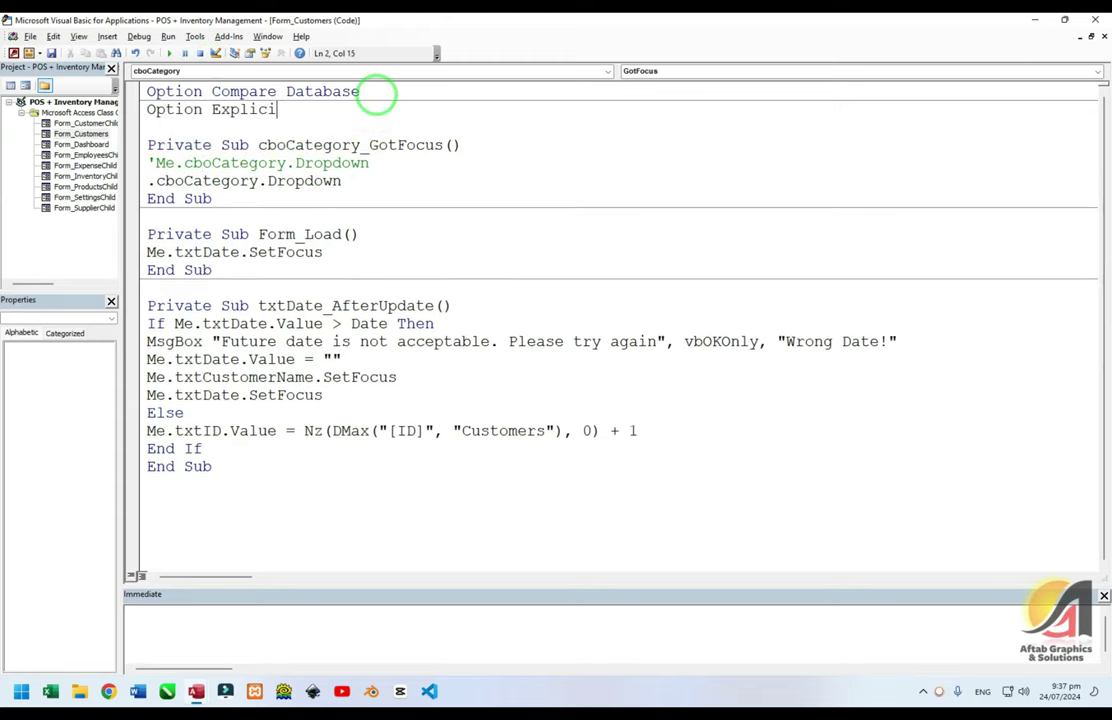
text(t)
key(Return)
key(F5)
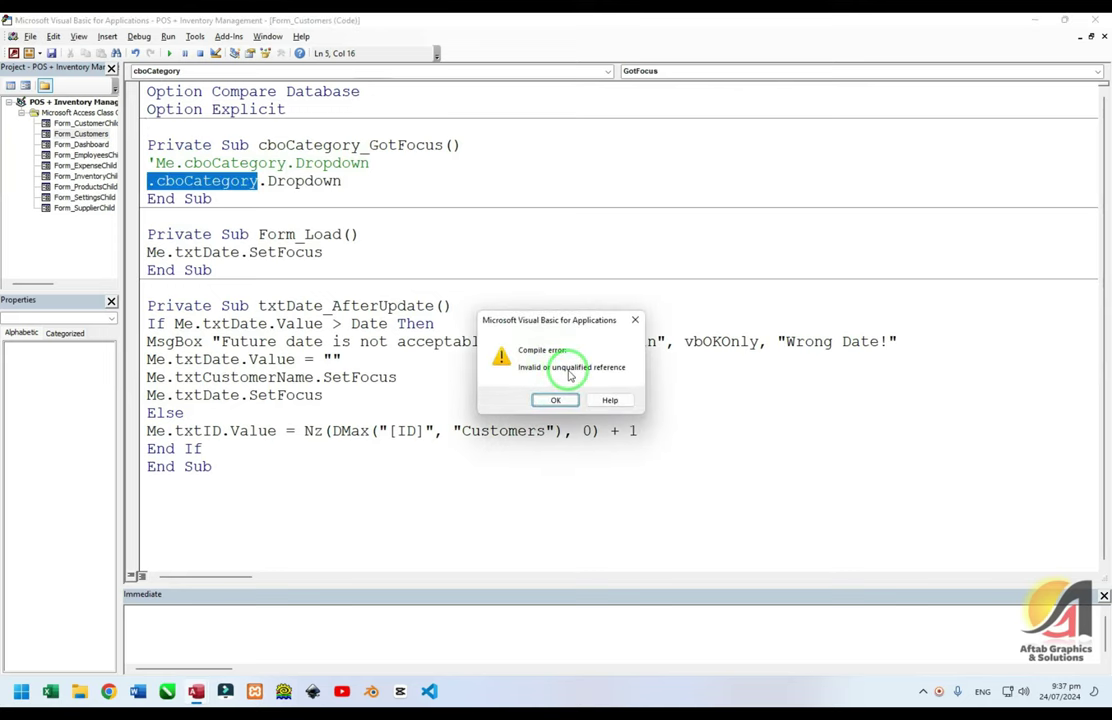
Dismiss the compile error, delete the unqualified line and restore Me.cboCategory.Dropdown
click(609, 399)
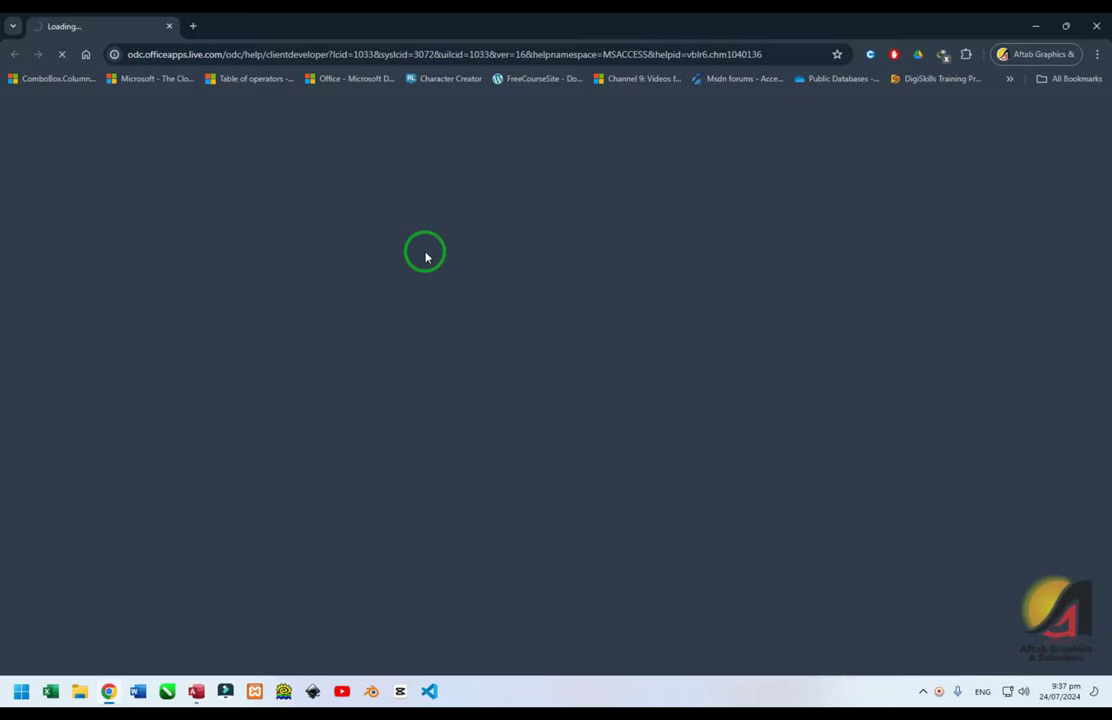
click(1096, 26)
click(540, 397)
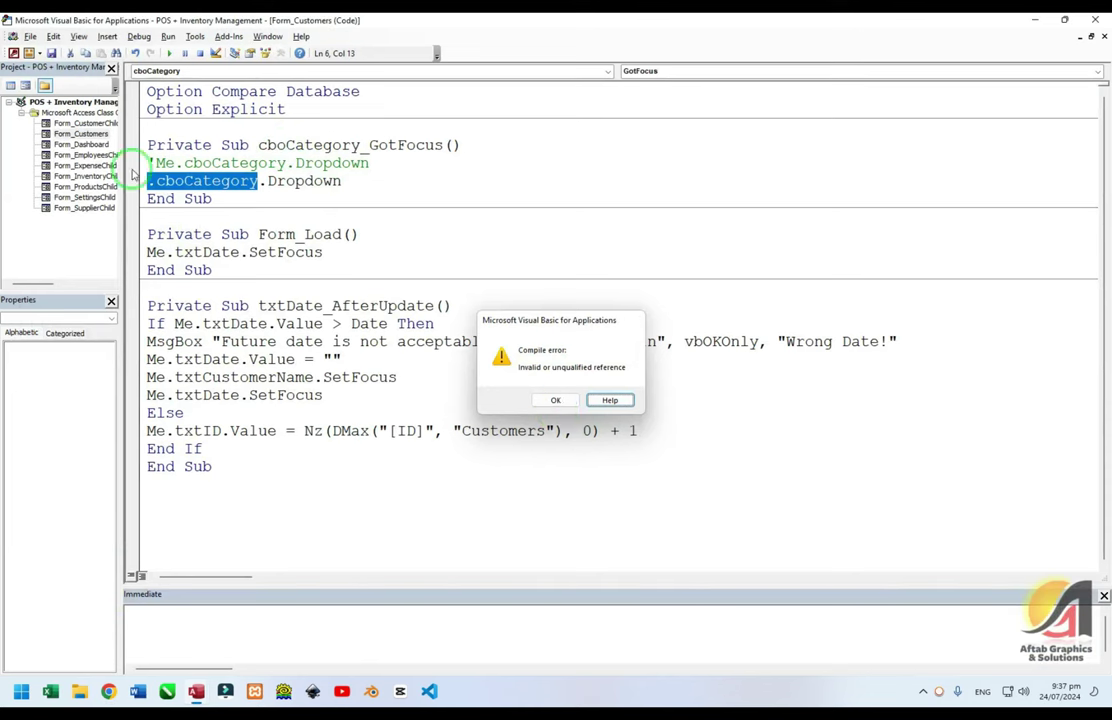
key(shift+End)
key(Delete)
key(Up)
key(Delete)
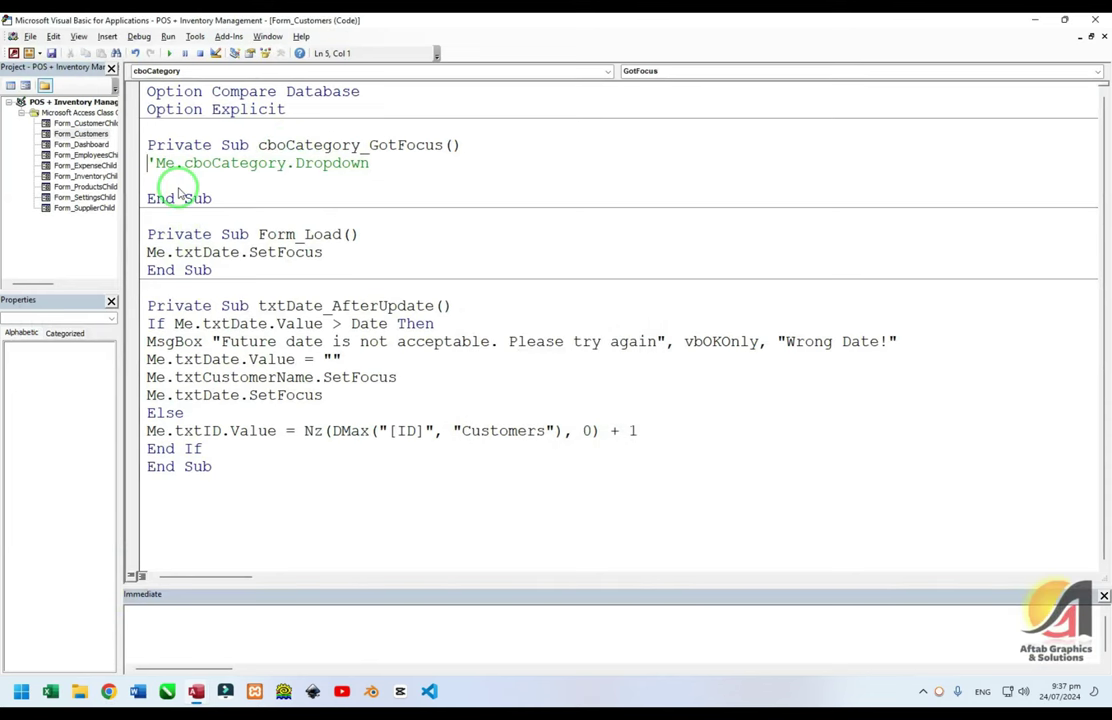
key(Down)
key(Delete)
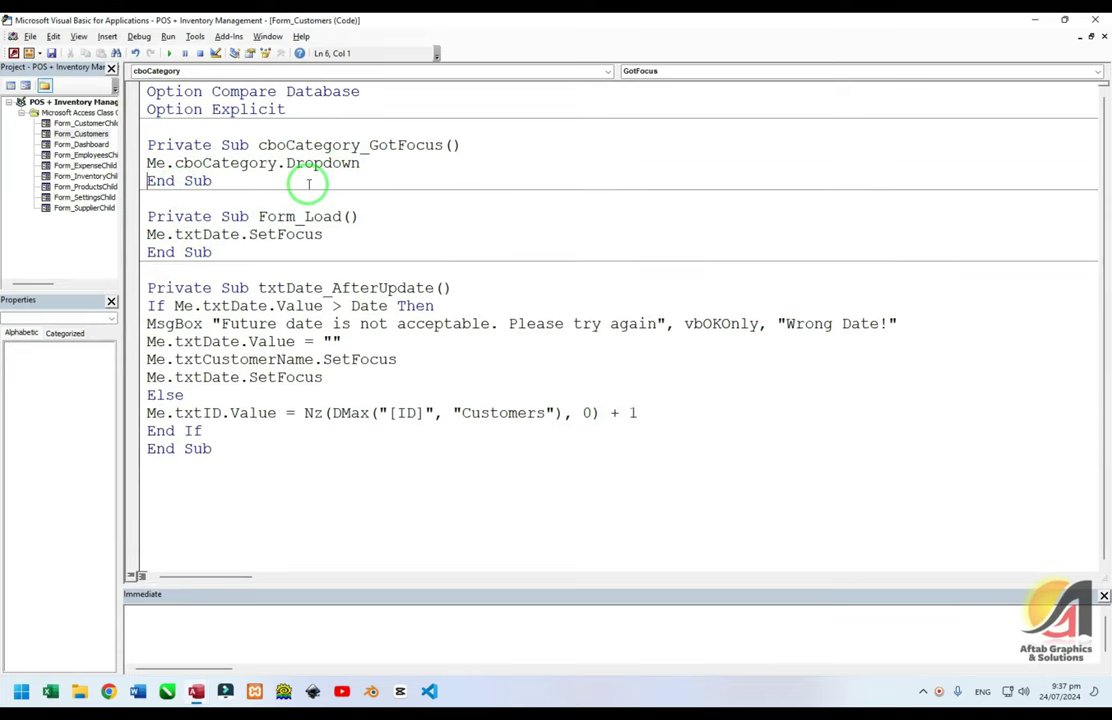
click(321, 162)
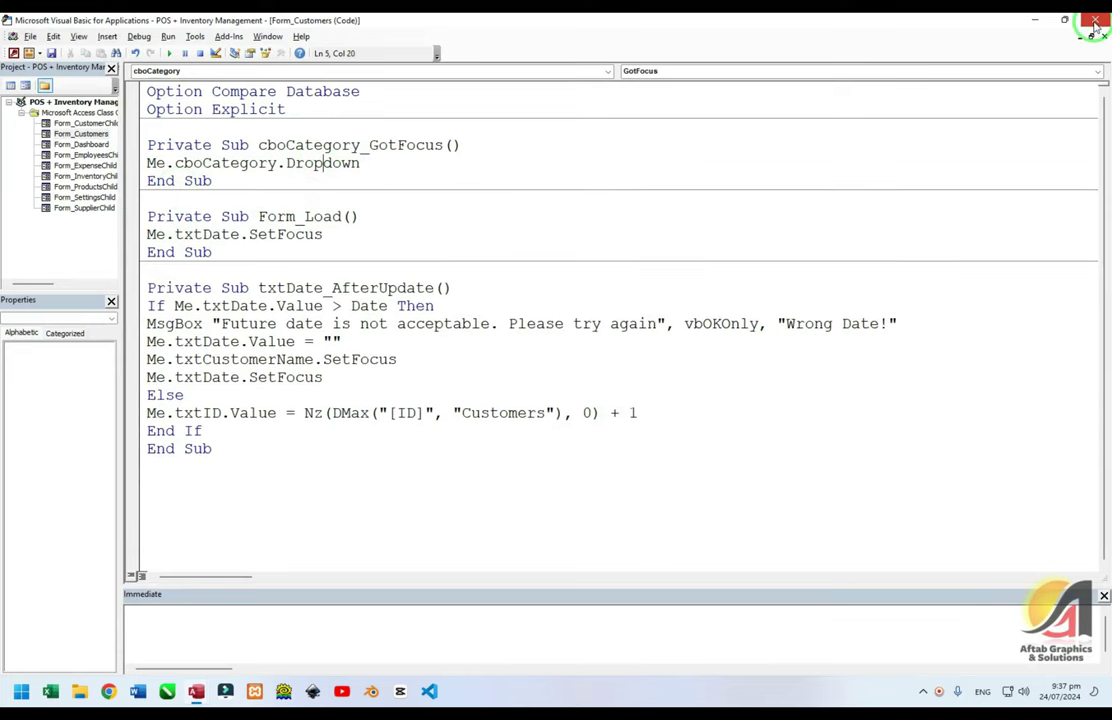
key(alt+F11)
In Design View, give cboTerritory a Got Focus handler calling Me.cboTerritory.Dropdown
click(248, 208)
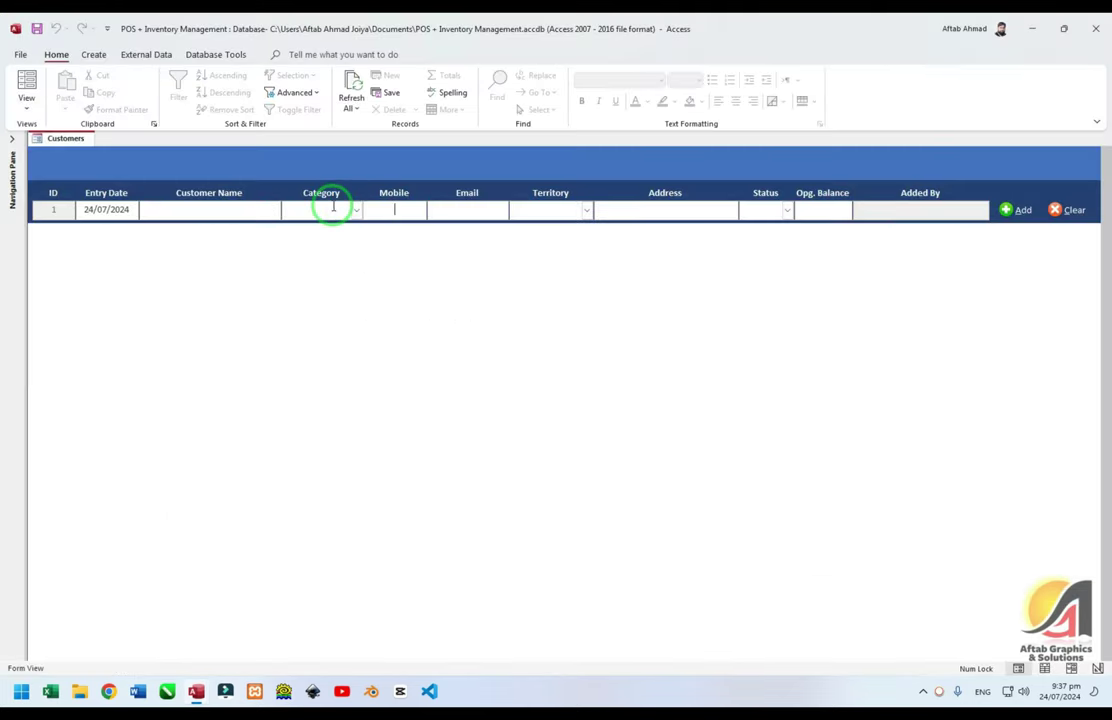
click(584, 210)
right_click(499, 169)
click(529, 233)
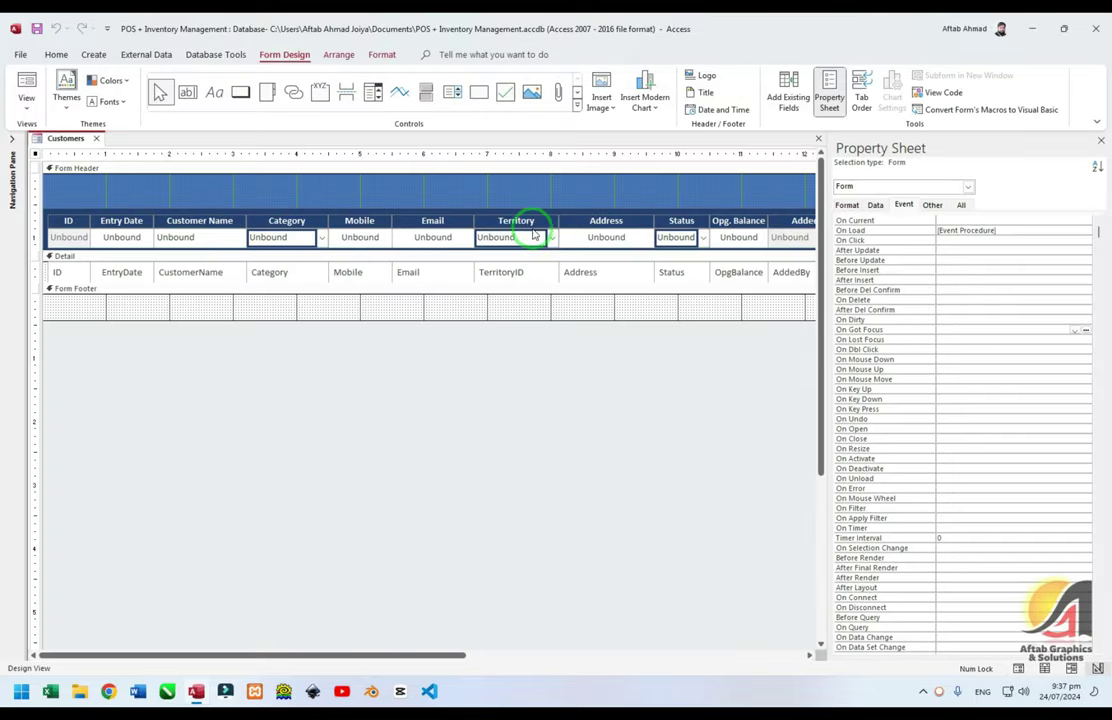
click(516, 236)
click(1097, 280)
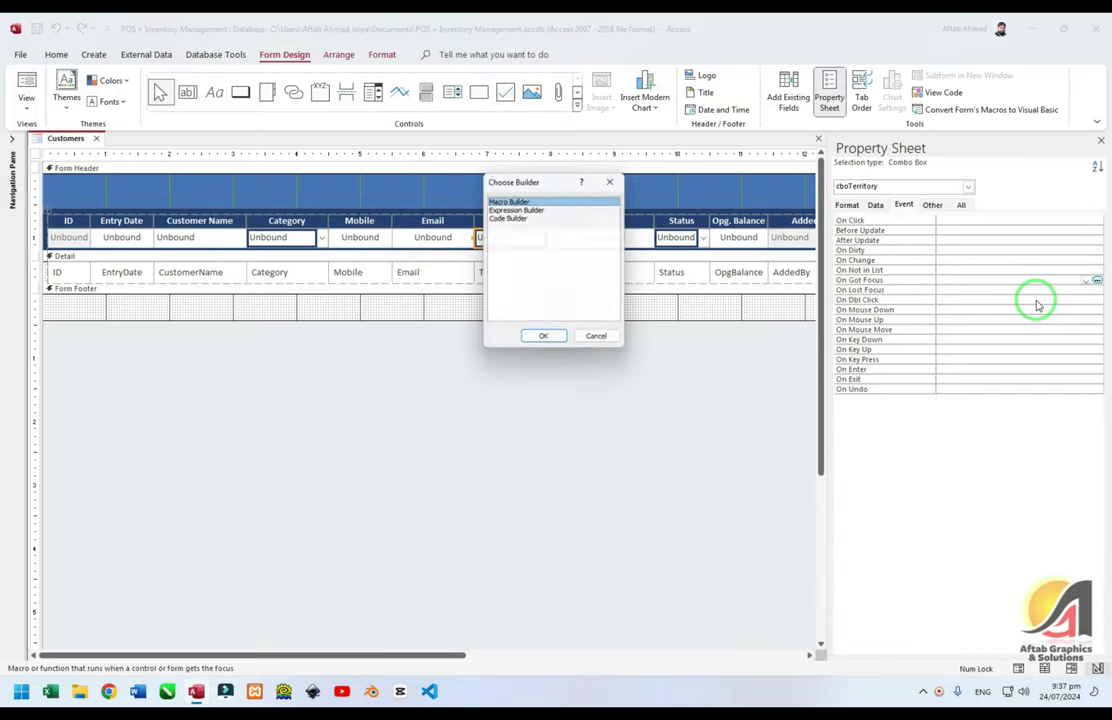
key(Down)
key(Down)
key(Return)
text(Me.cboTerritory.dro)
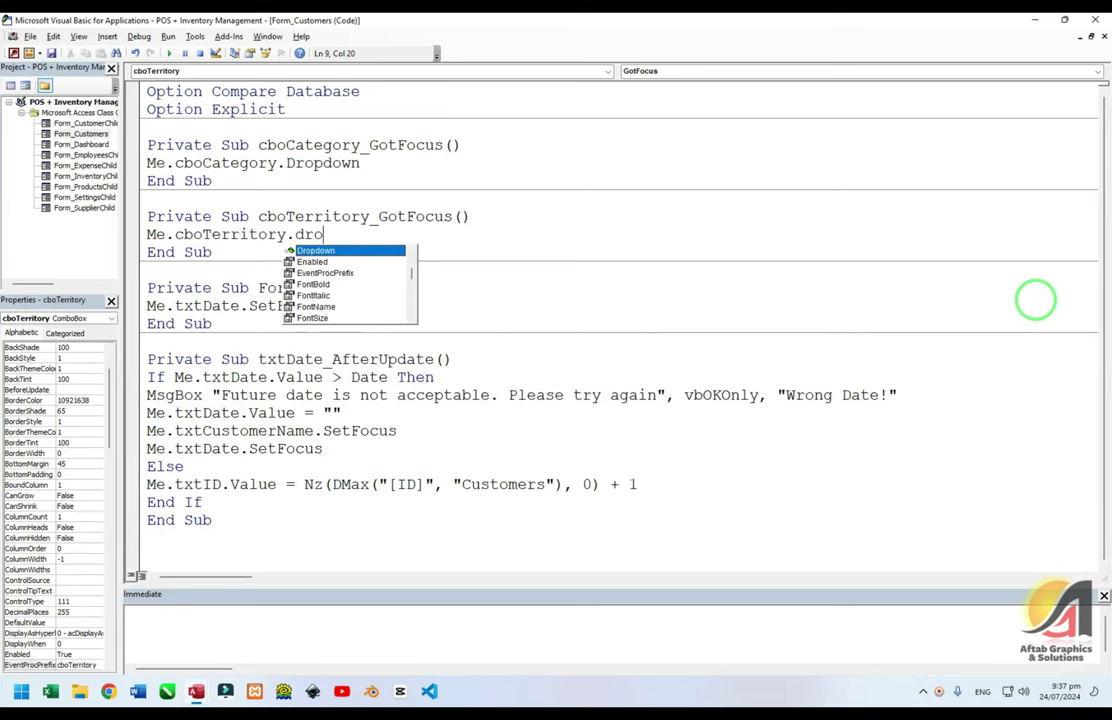
key(Tab)
key(alt+F11)
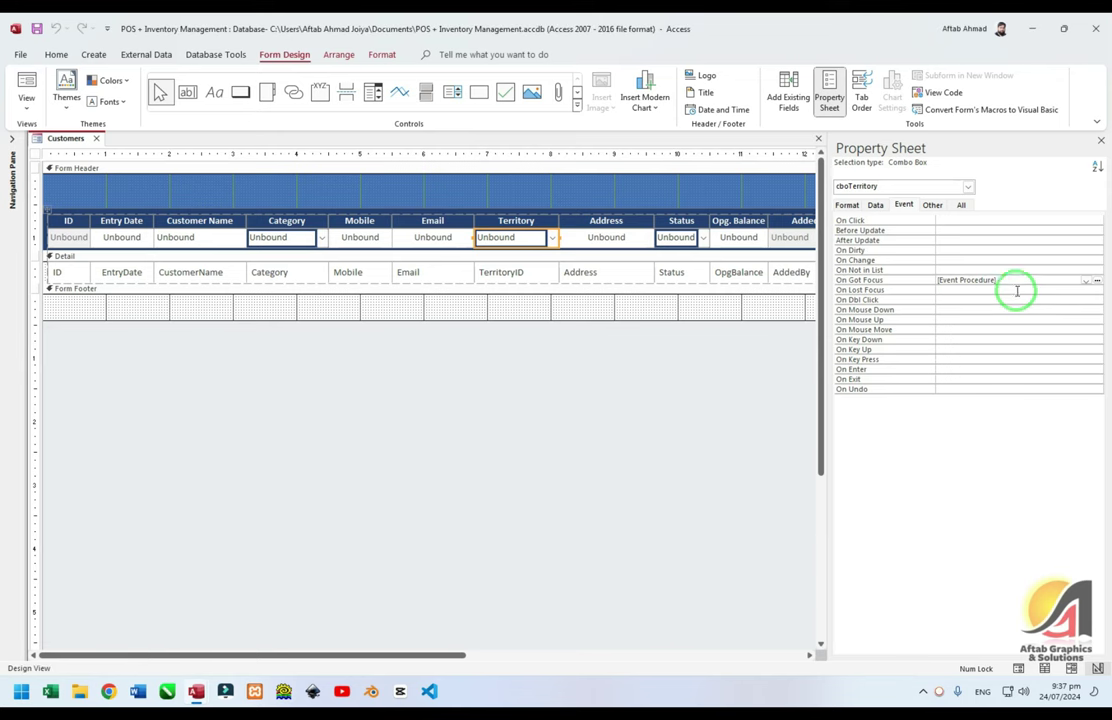
Give cboStatus a Got Focus handler calling Me.cboStatus.Dropdown, then switch to Form View
click(677, 238)
click(1097, 280)
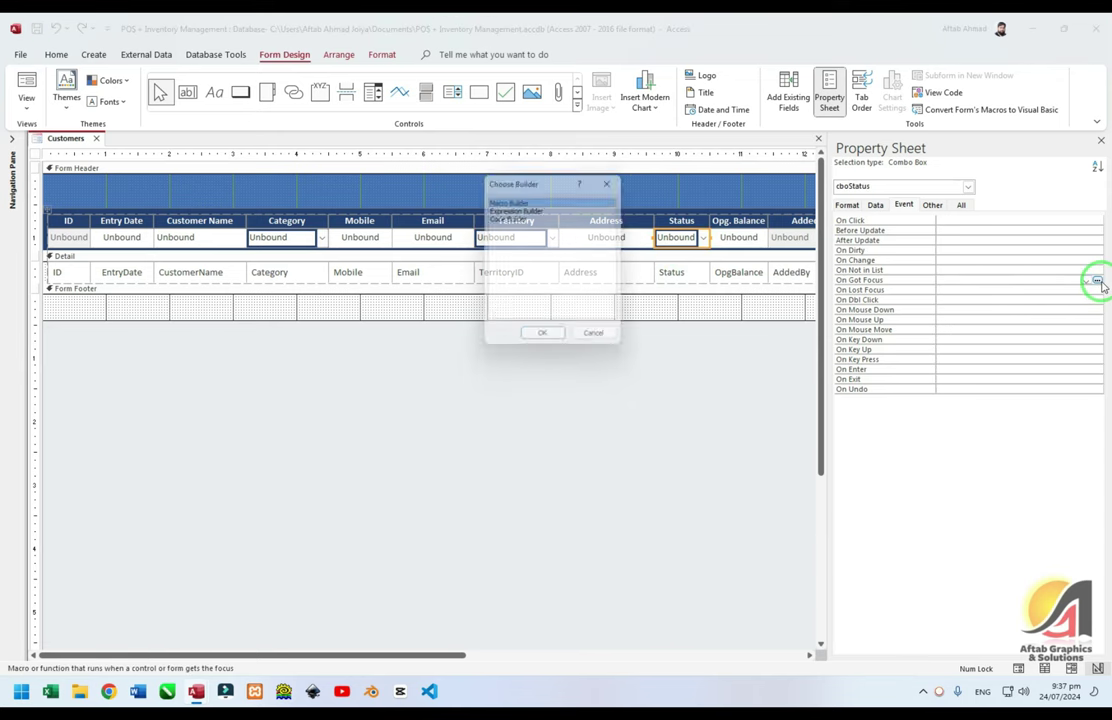
key(Down)
key(Down)
key(Return)
text(Me.cboStatus.Dropdown)
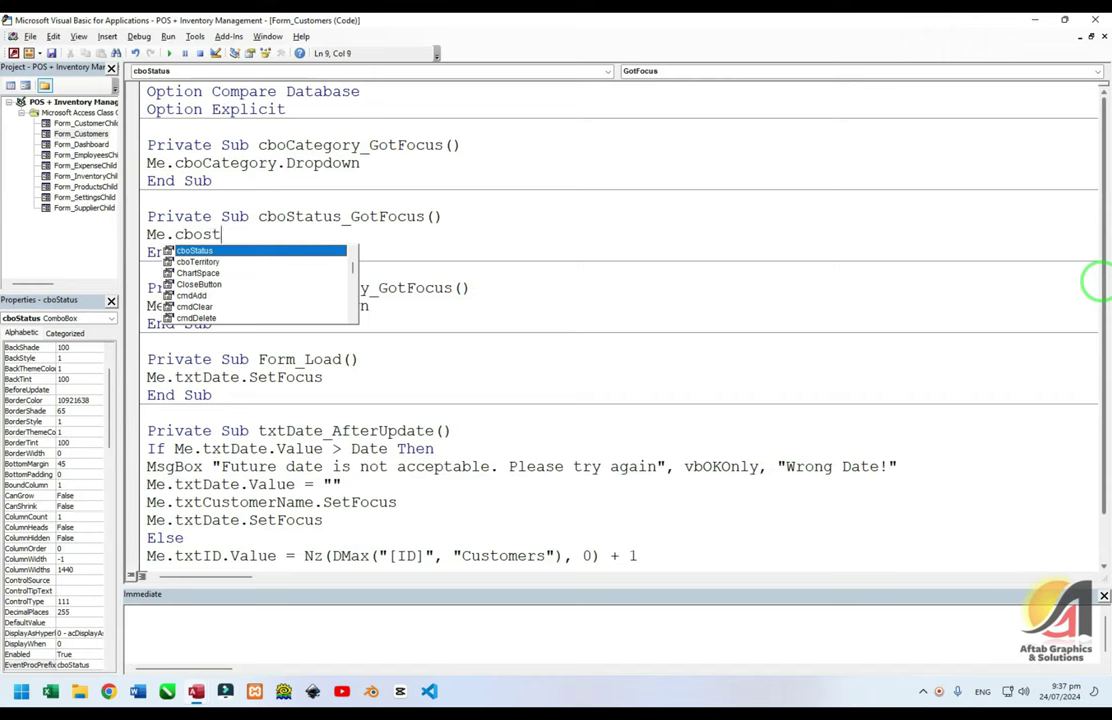
key(alt+F11)
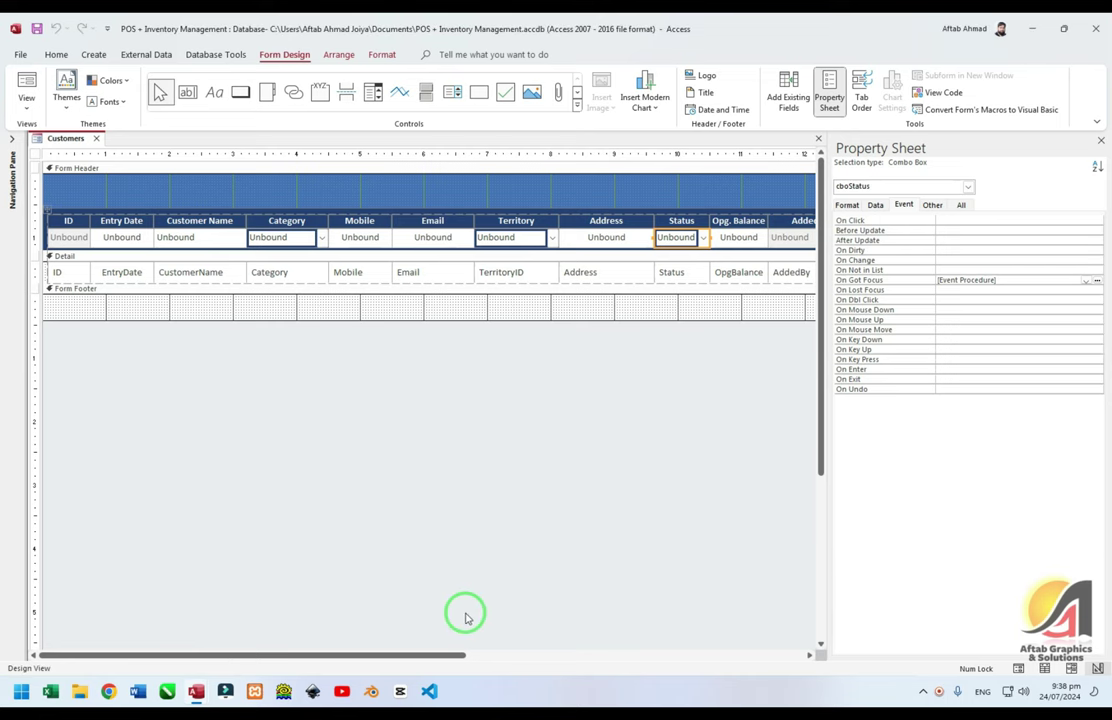
drag(397, 654, 493, 654)
click(588, 412)
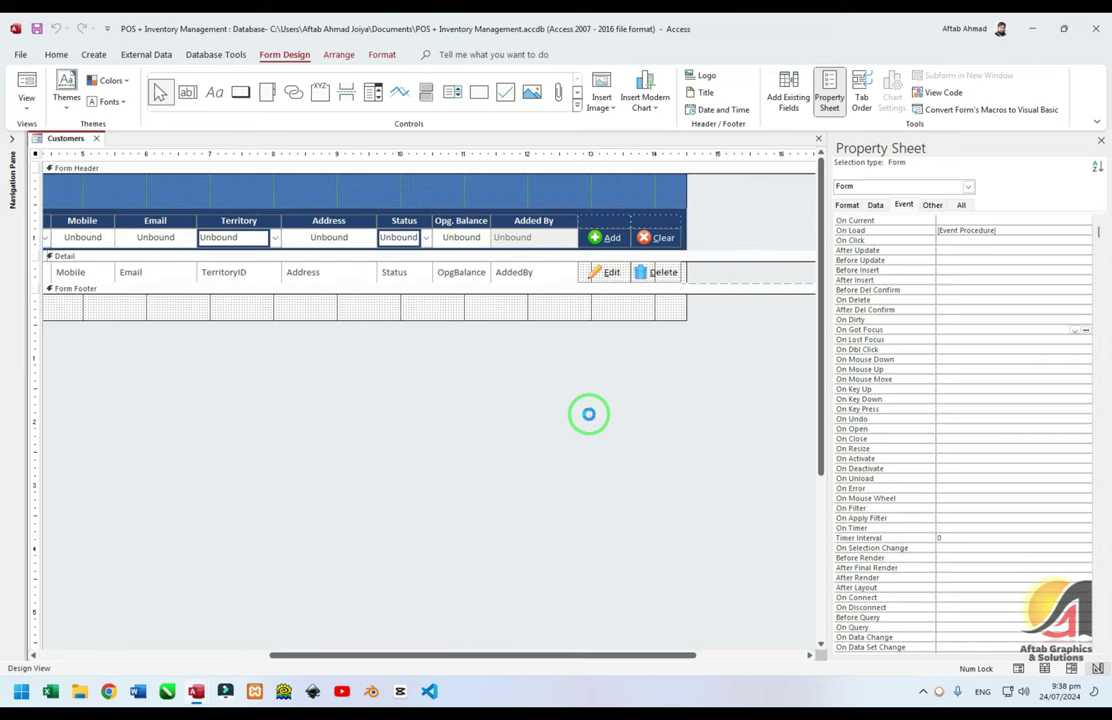
key(F5)
Inspect the Status list's Active and In Active items, leaving them unchanged
click(757, 207)
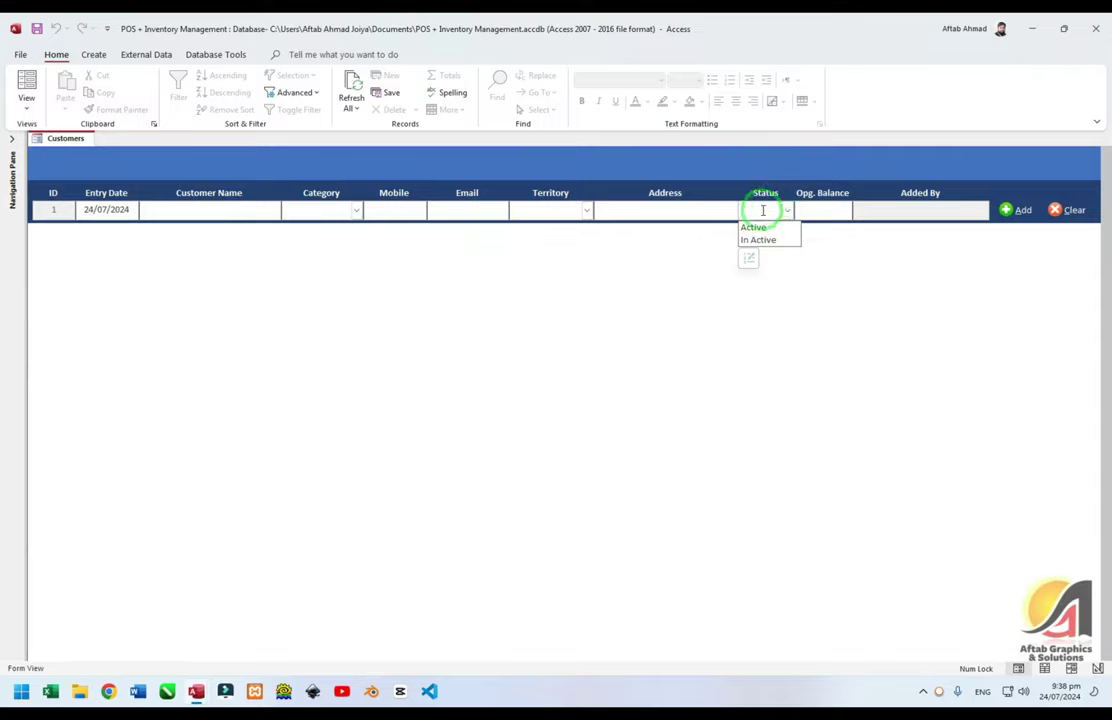
click(749, 259)
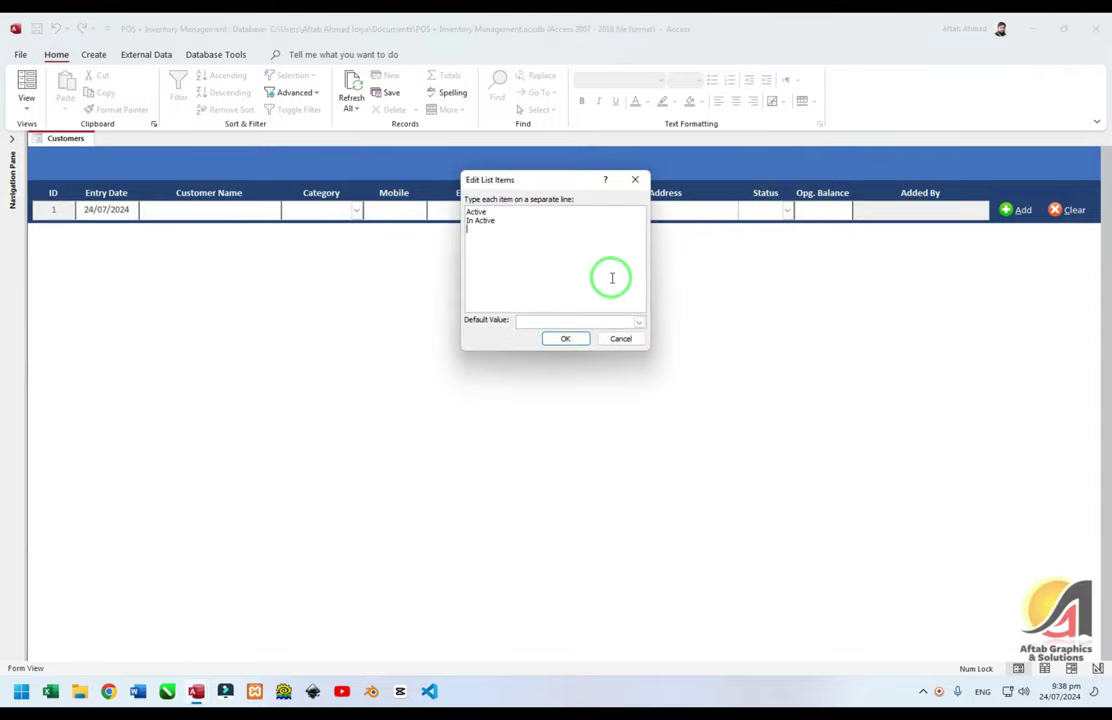
drag(496, 246, 422, 186)
click(620, 338)
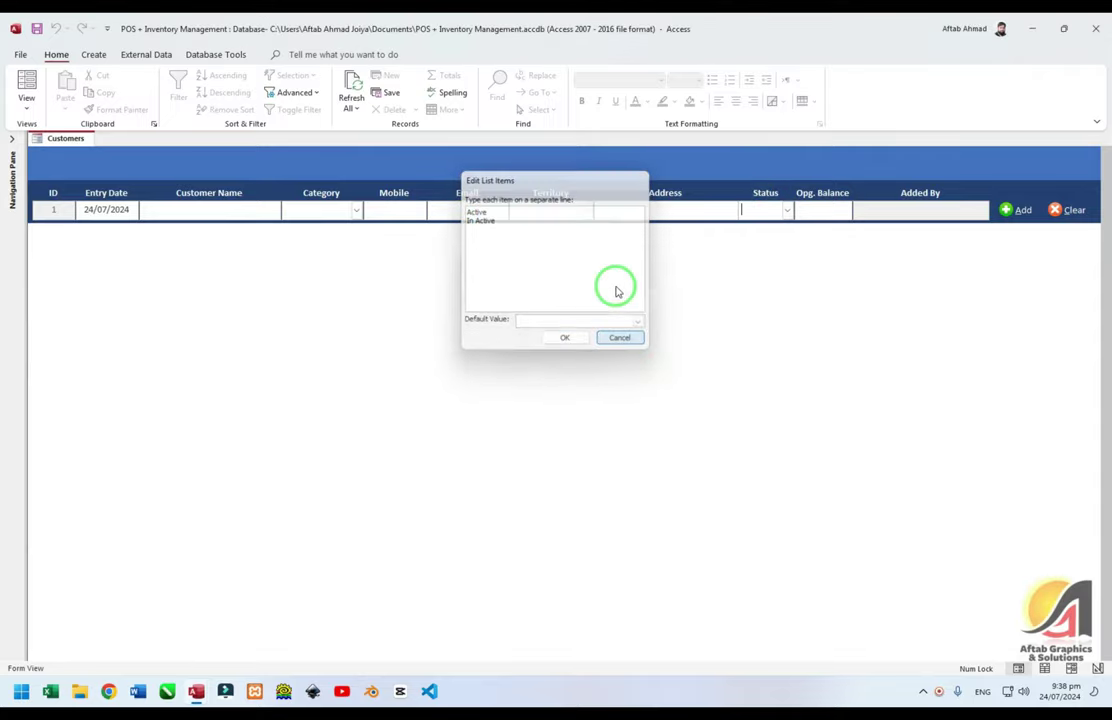
click(690, 207)
click(786, 210)
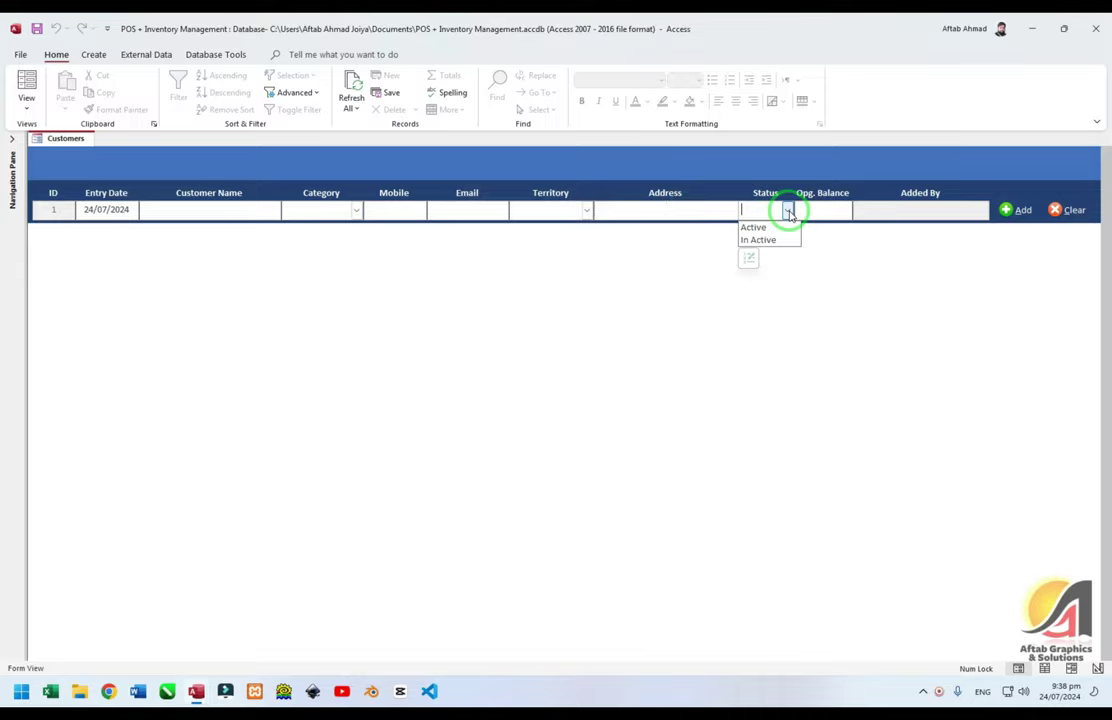
Set cboStatus's Allow Value List Edits to No and Show Only Row Source Values to Yes
right_click(702, 167)
click(737, 221)
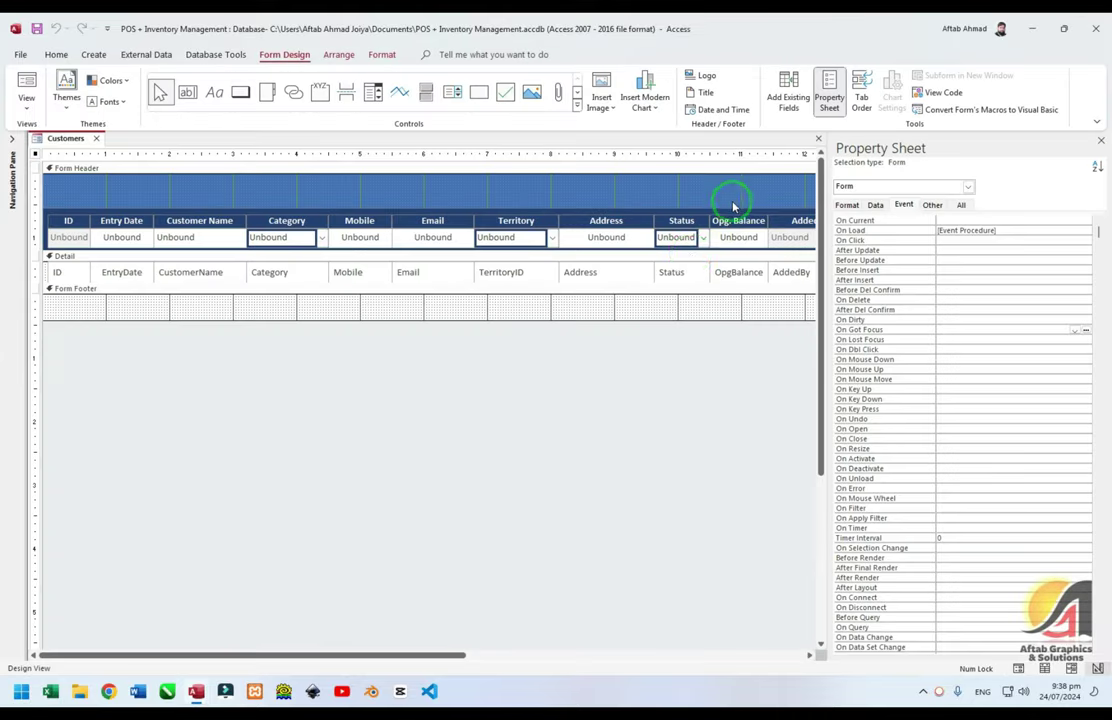
click(685, 236)
click(903, 204)
click(959, 205)
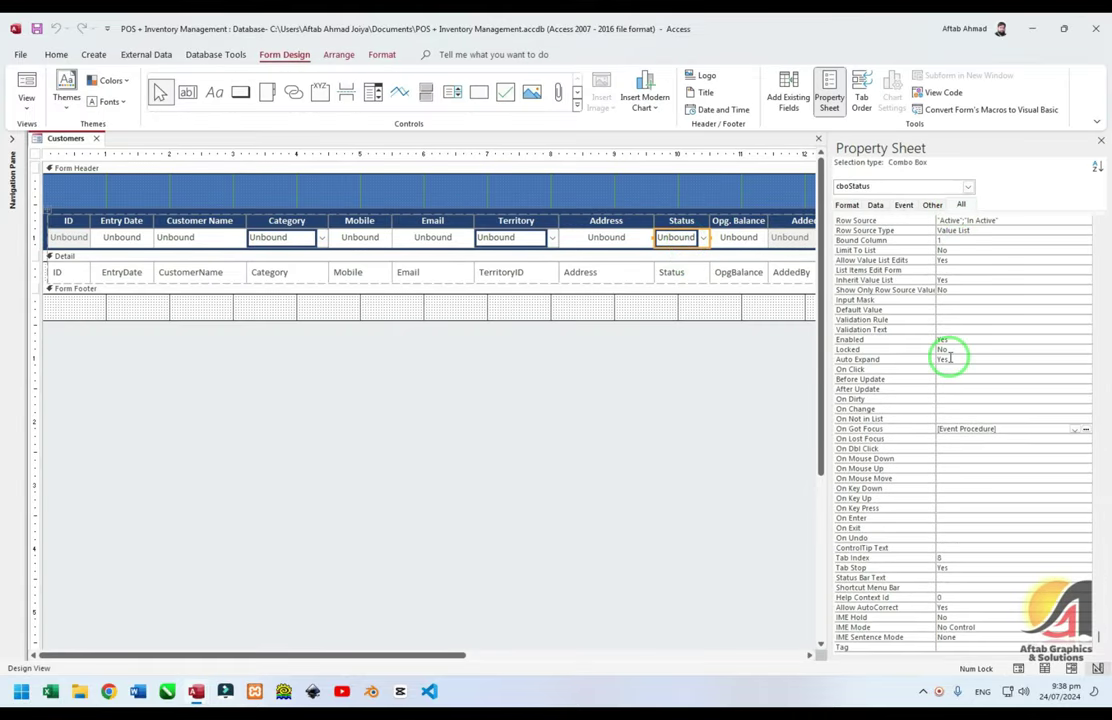
scroll(943, 355, down, 10)
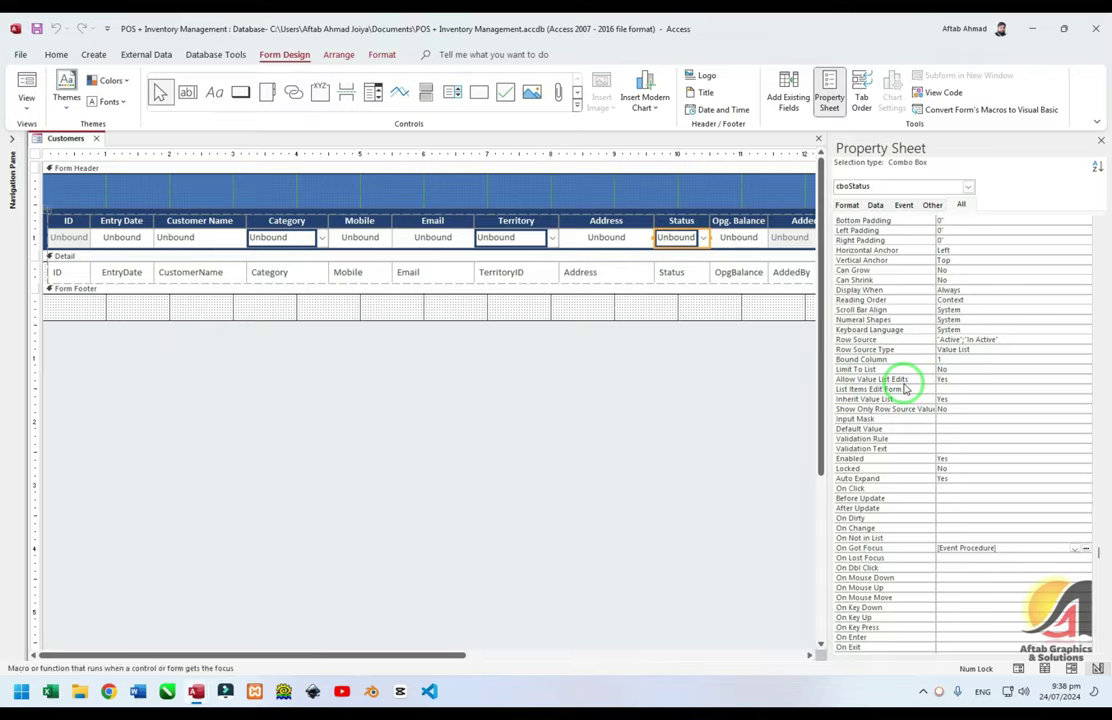
click(905, 388)
double_click(904, 386)
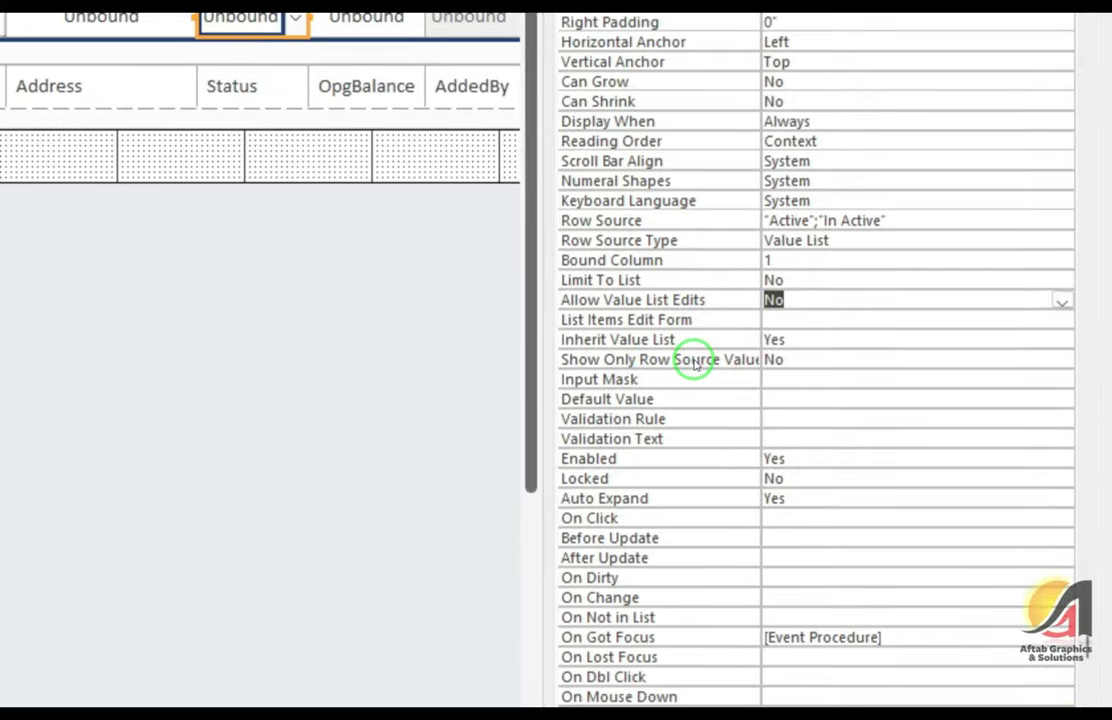
click(694, 360)
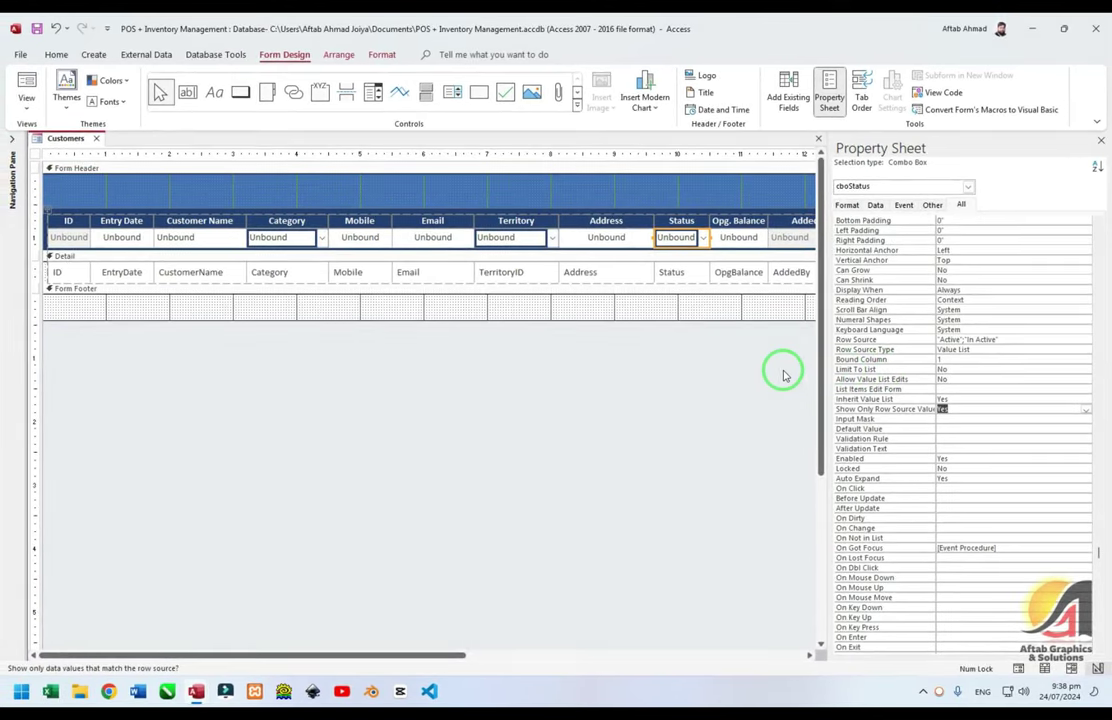
Test the Status and Category lists in Form View, then return to Design View
click(740, 350)
key(F5)
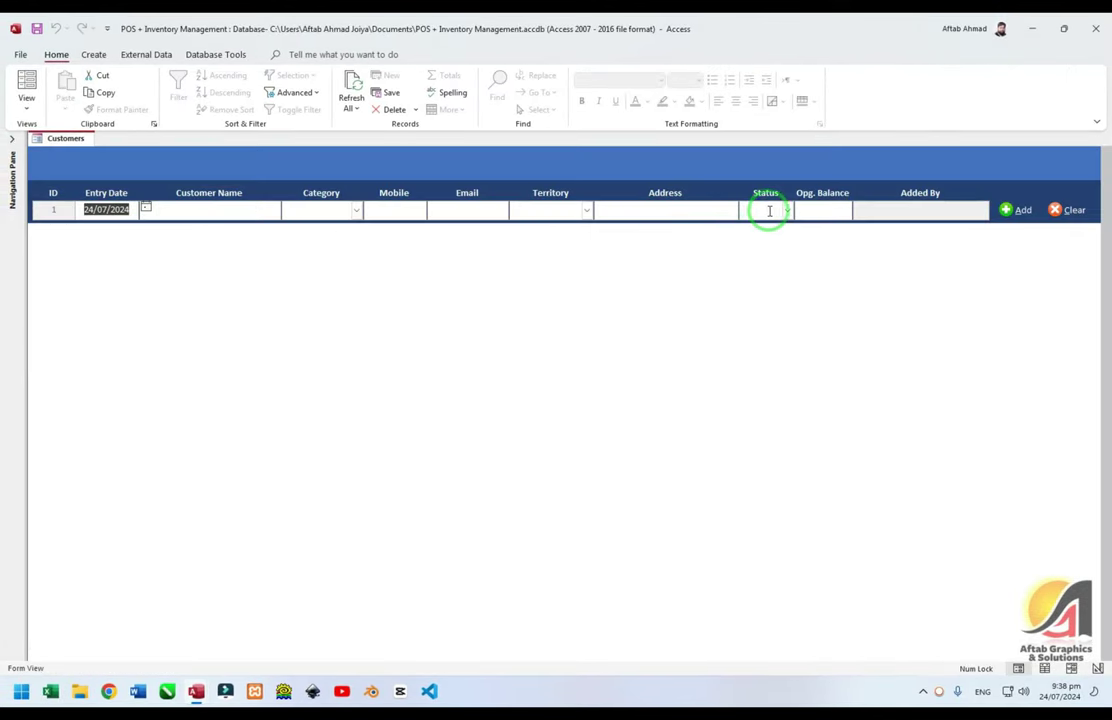
click(772, 211)
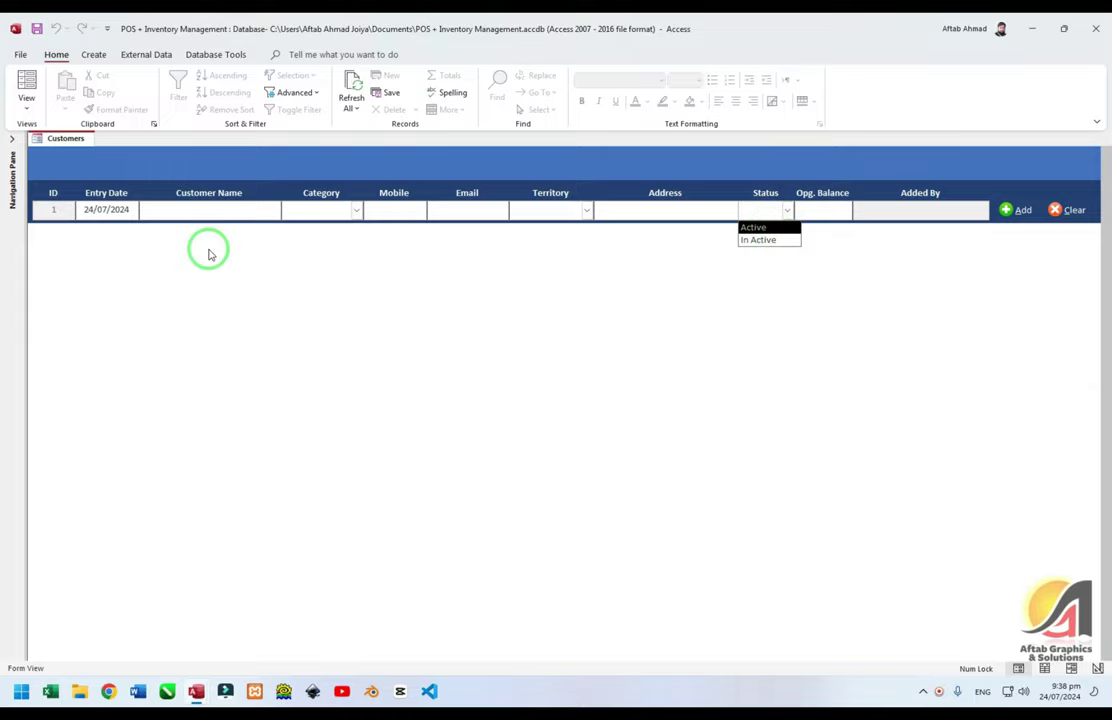
click(224, 210)
click(356, 209)
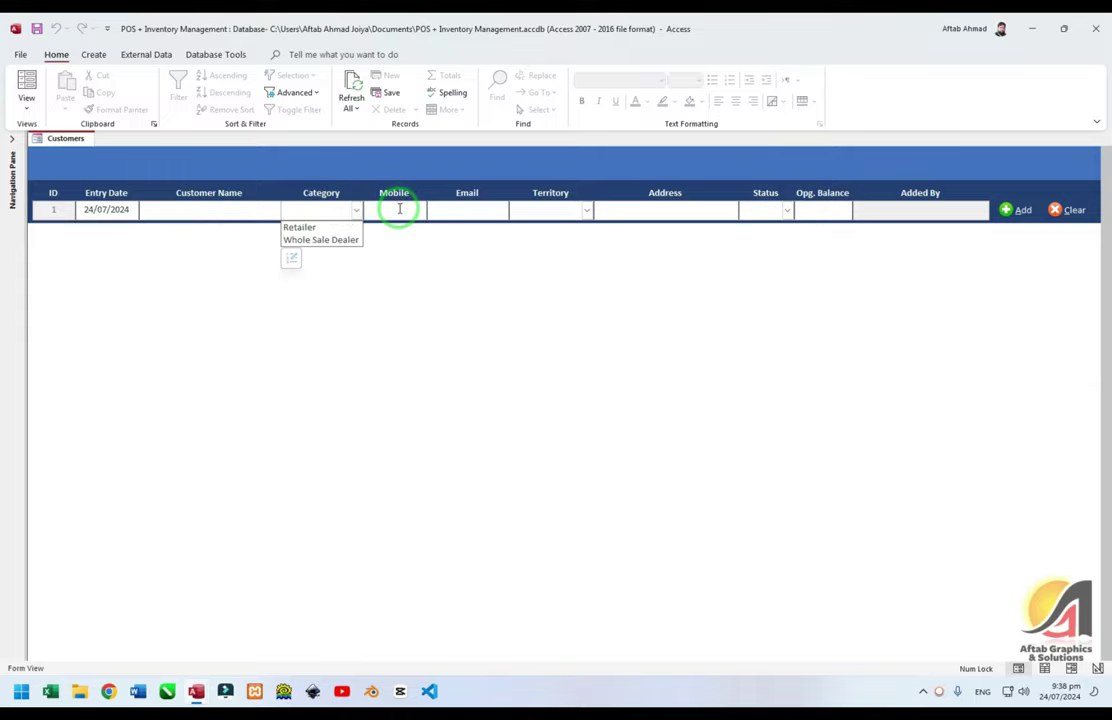
click(400, 210)
right_click(393, 173)
click(438, 218)
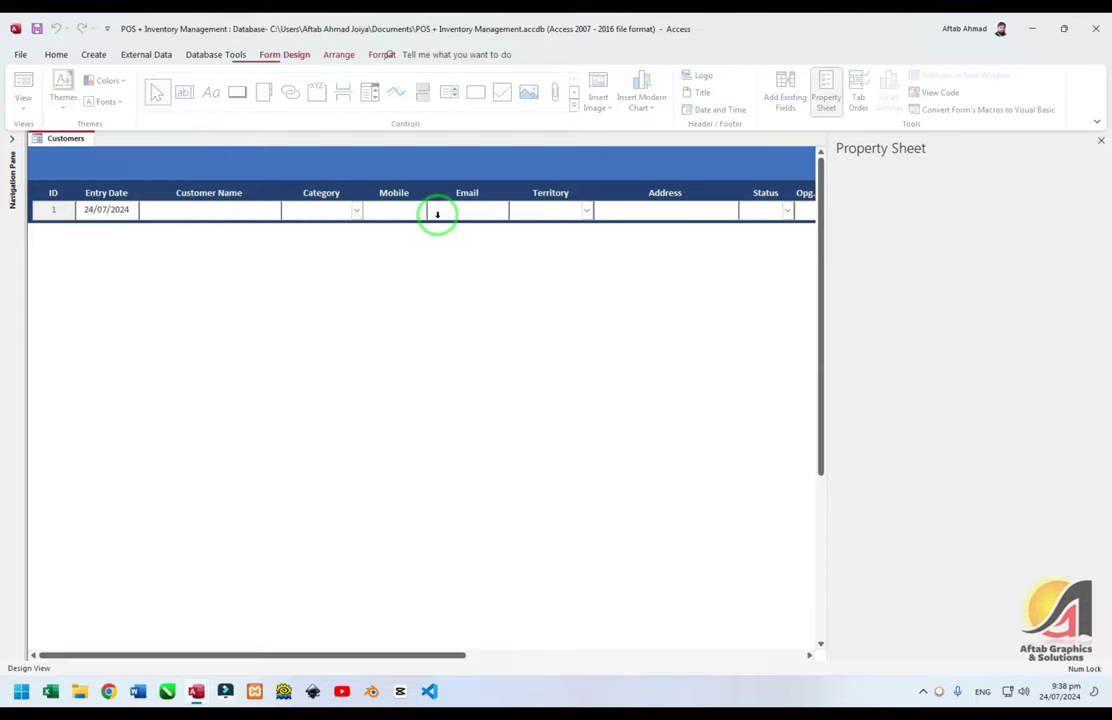
Select txtMobile and view its Data properties, with Input Mask blank and Text Format Plain Text
click(372, 236)
click(944, 263)
click(903, 205)
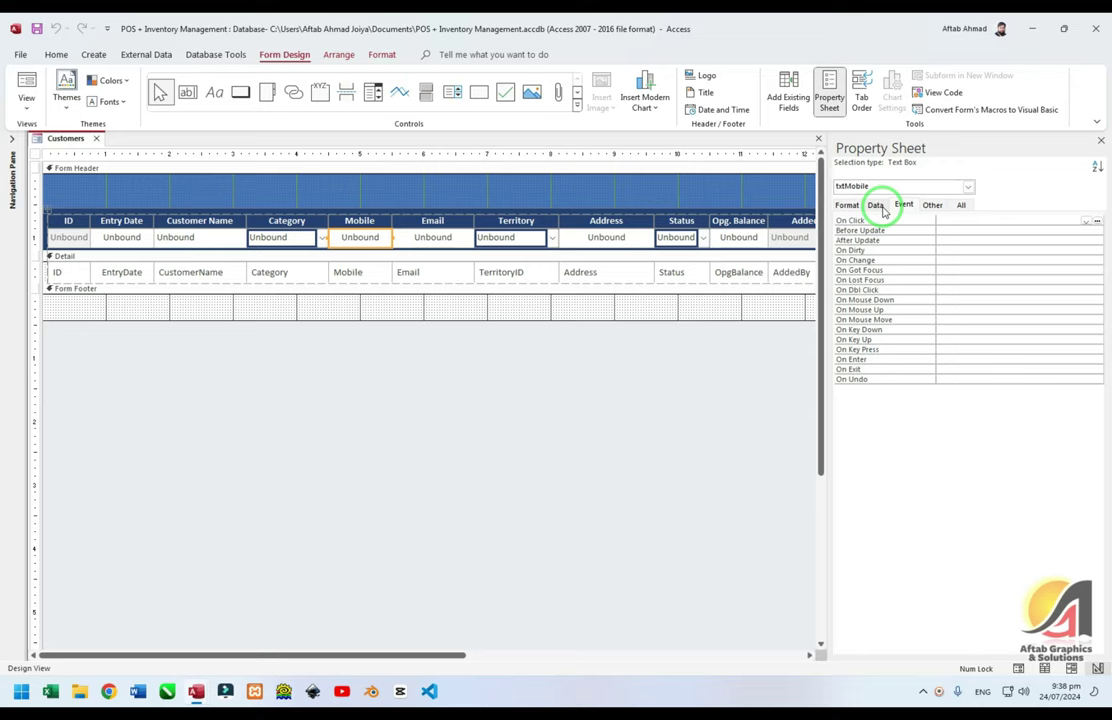
click(876, 205)
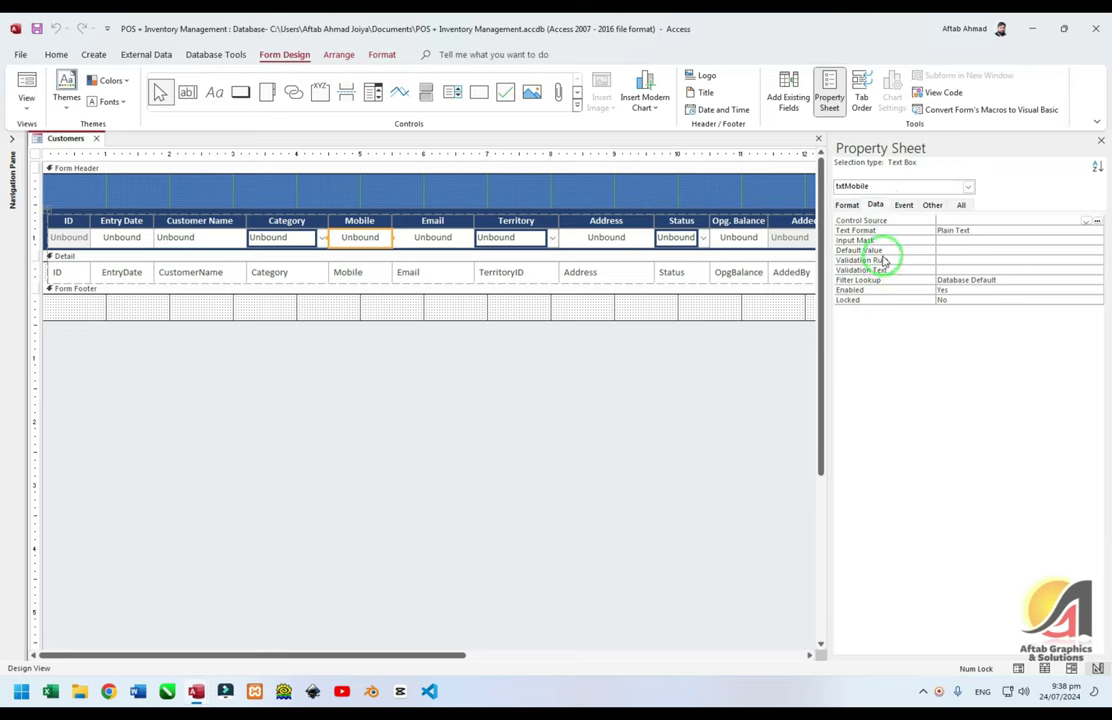
click(1037, 261)
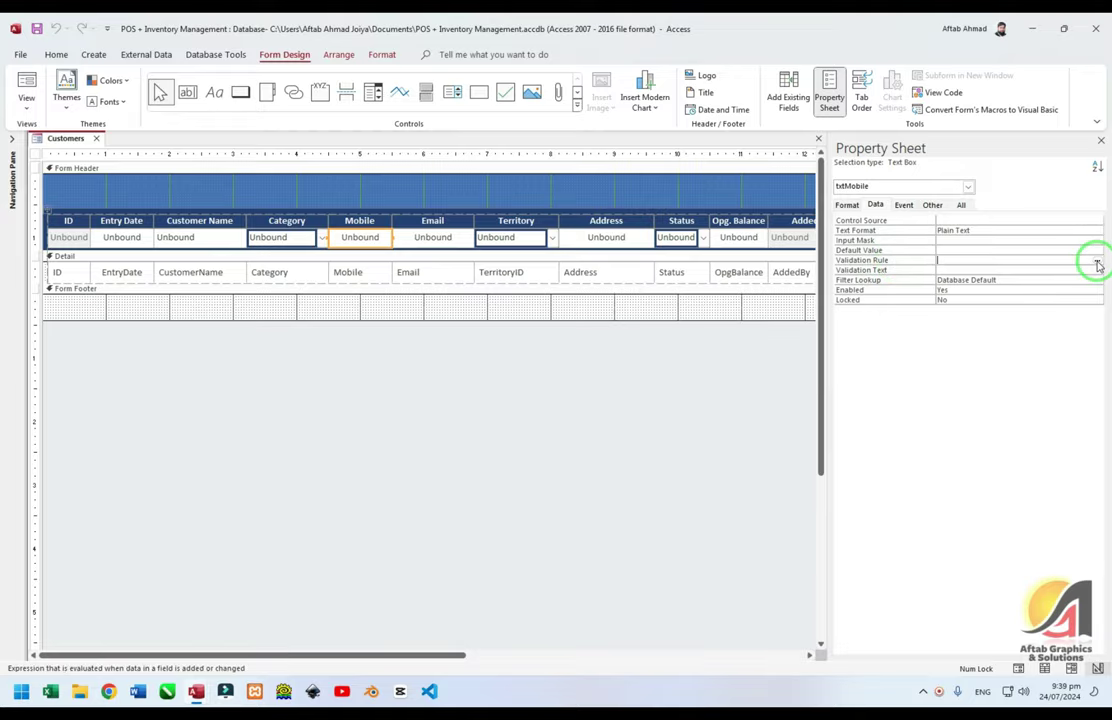
click(892, 241)
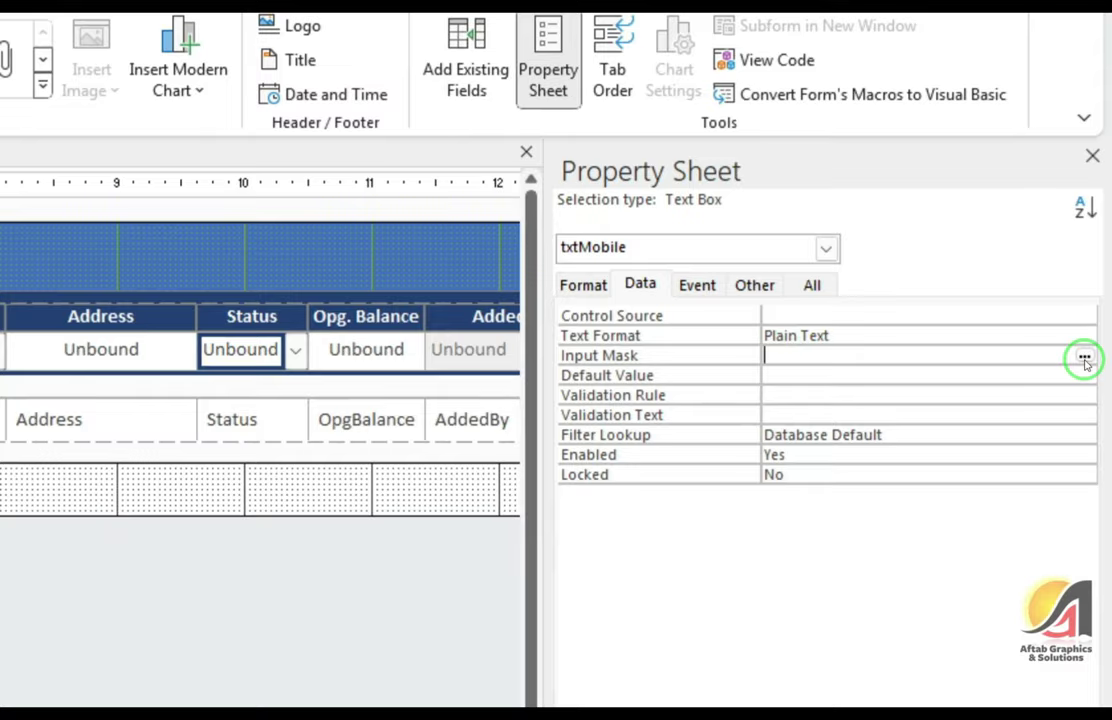
click(1084, 358)
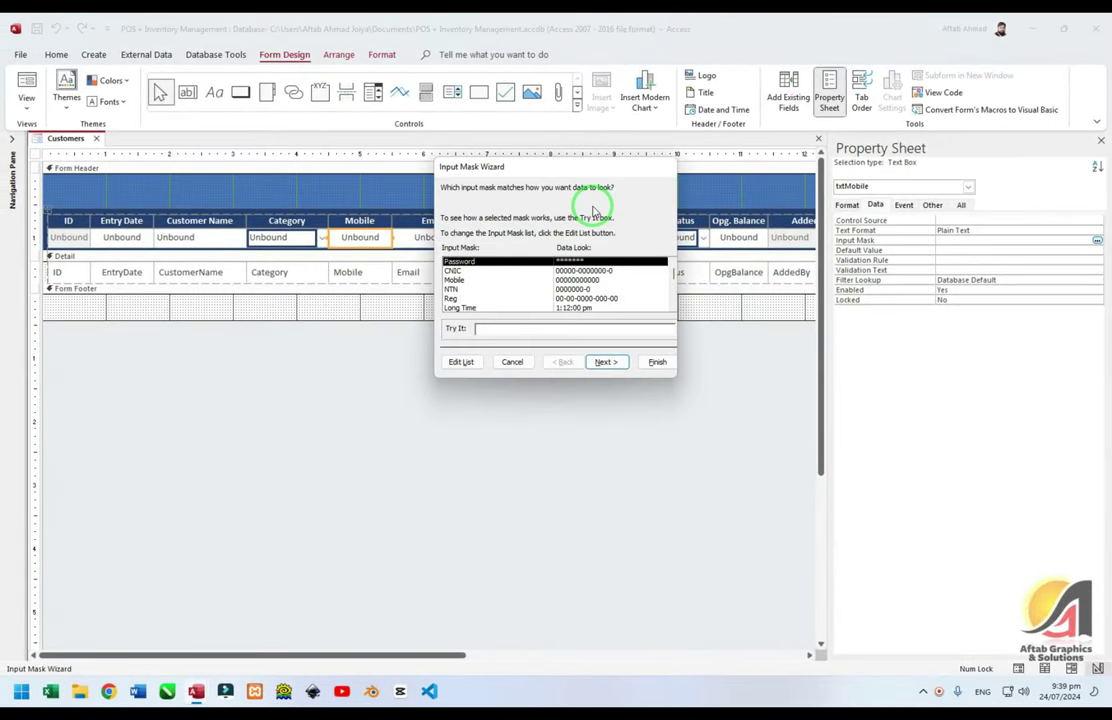
click(454, 279)
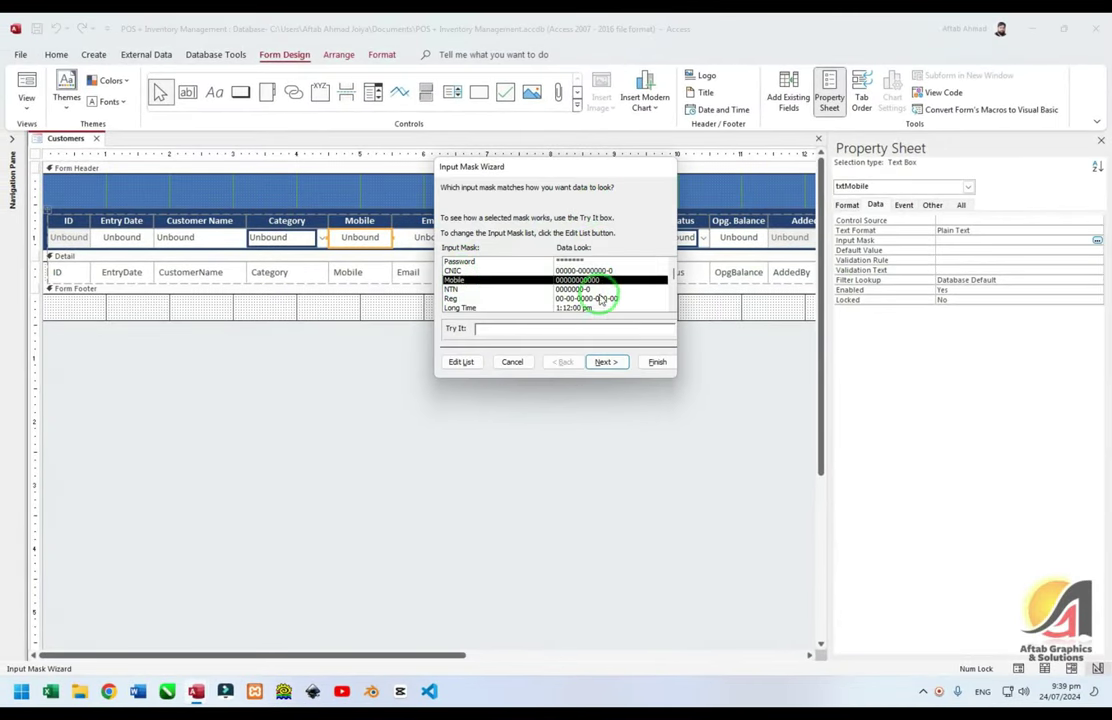
click(480, 328)
drag(496, 328, 454, 329)
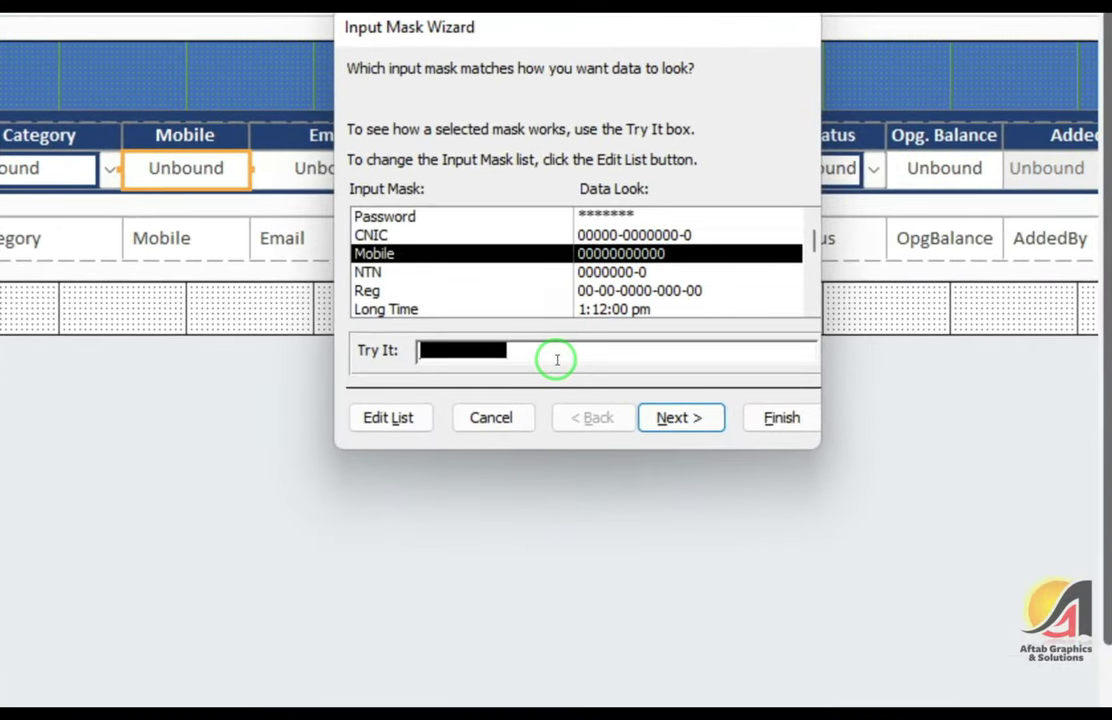
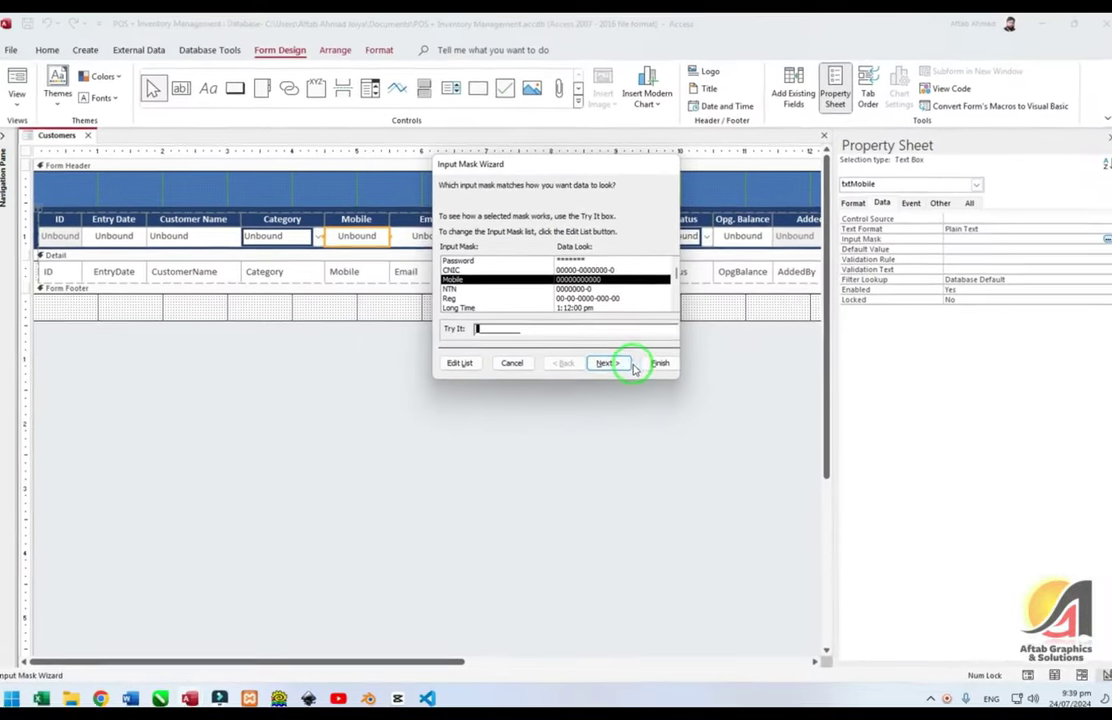
click(680, 417)
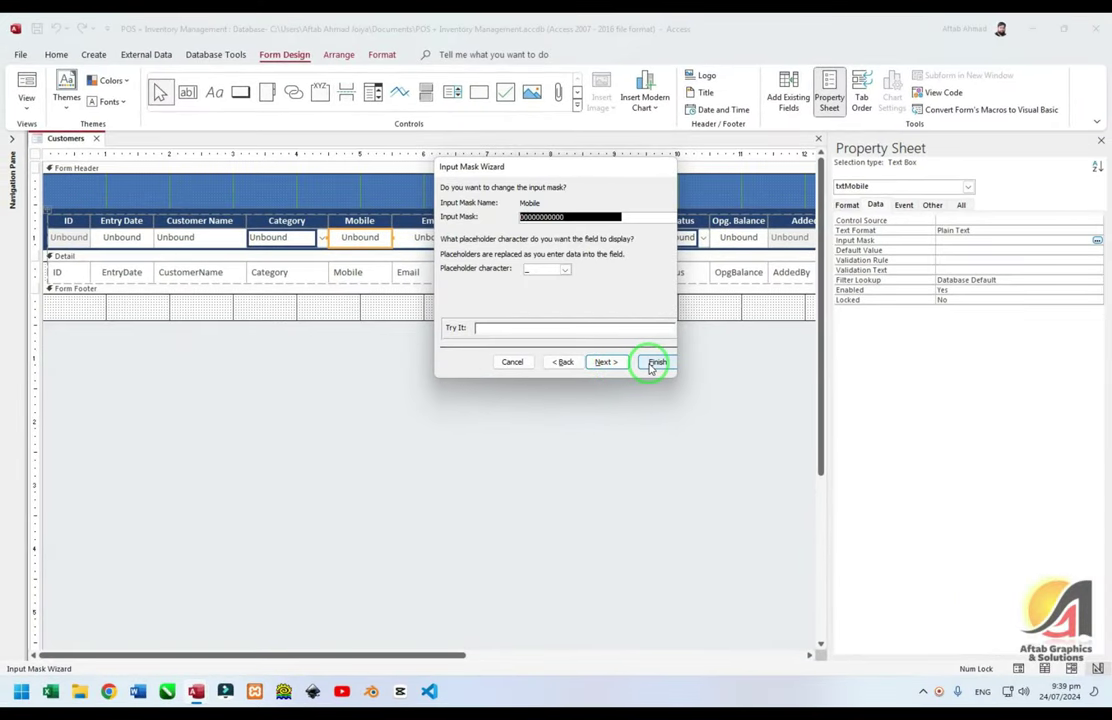
click(652, 364)
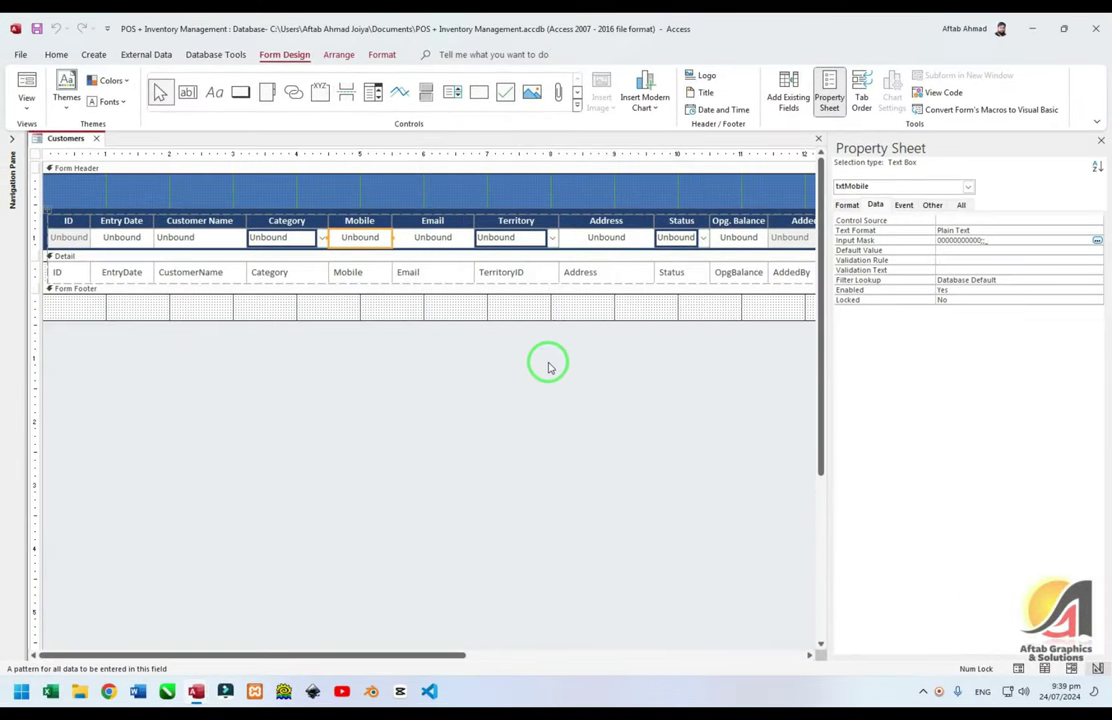
click(535, 366)
key(F5)
Test the Mobile mask with an 11-digit number, then return to Design View
click(368, 209)
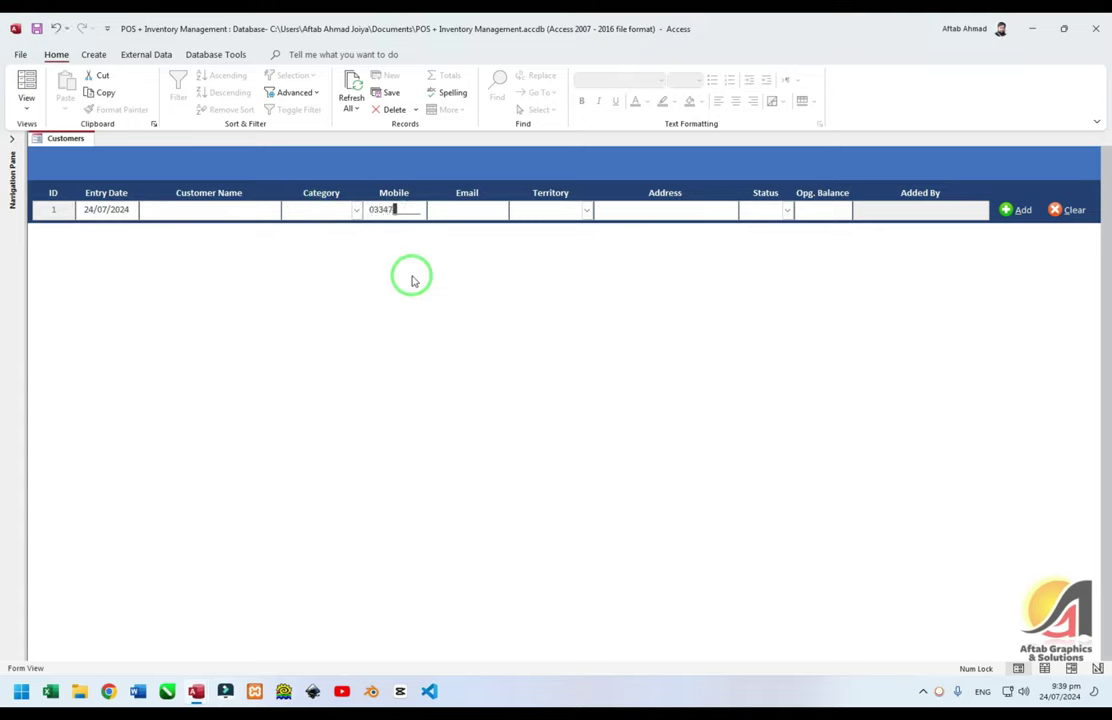
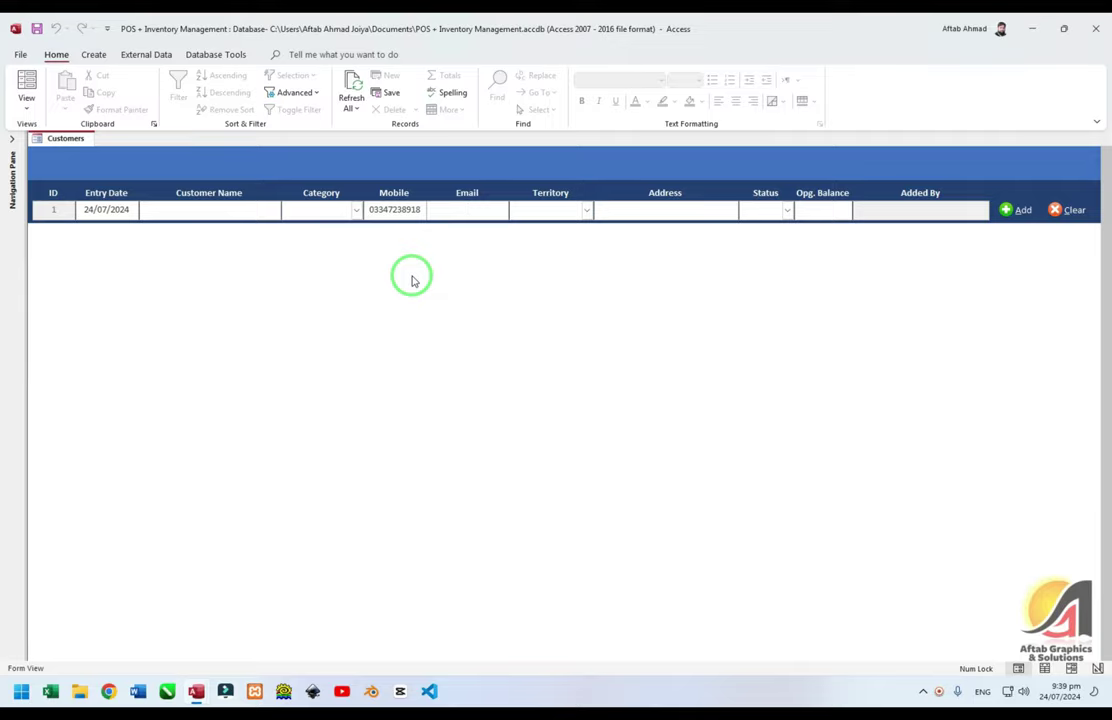
key(ctrl+period)
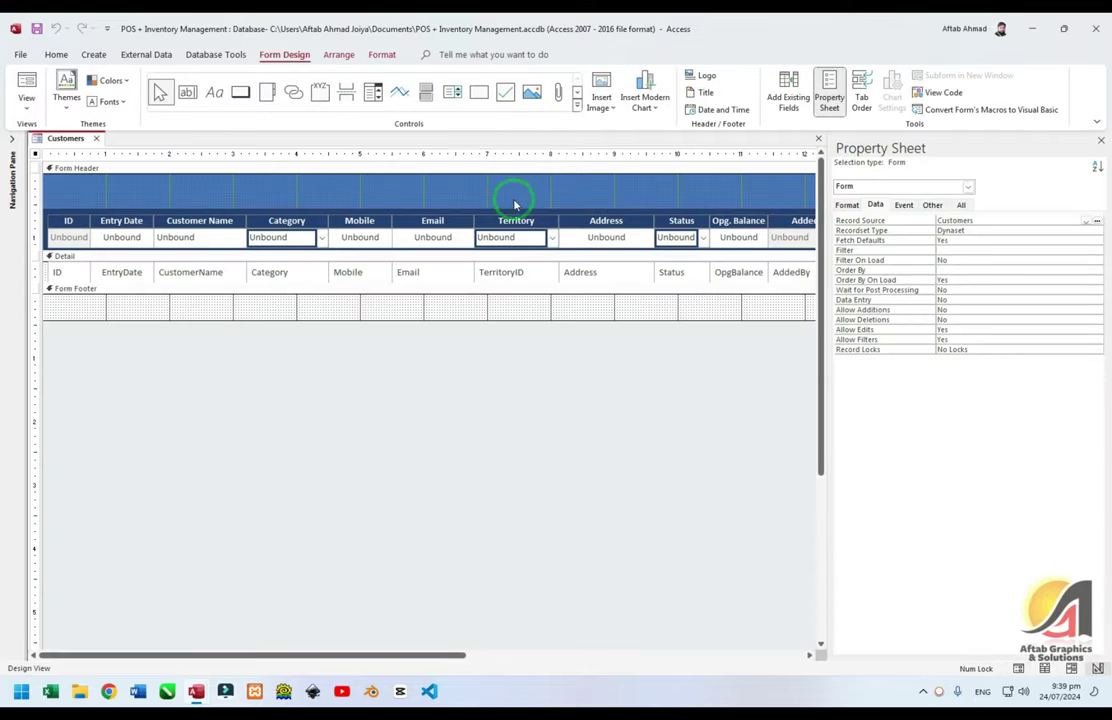
Show the Property Sheet for the header's Entry Date text box (txtDate)
click(432, 239)
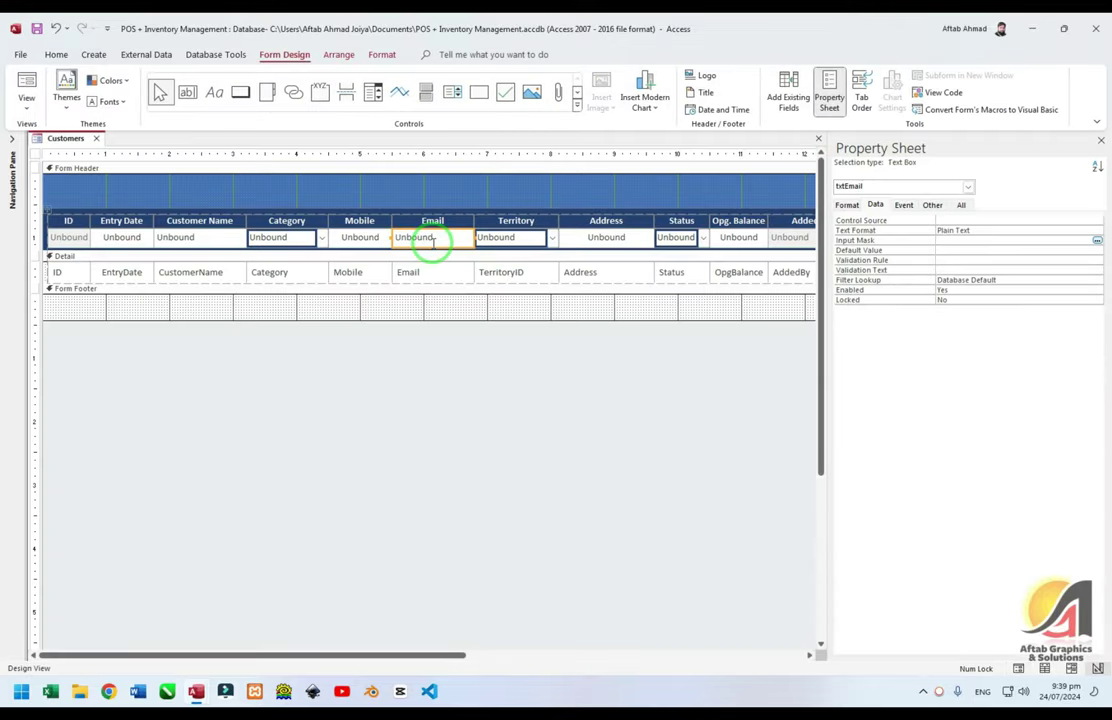
key(F4)
click(588, 245)
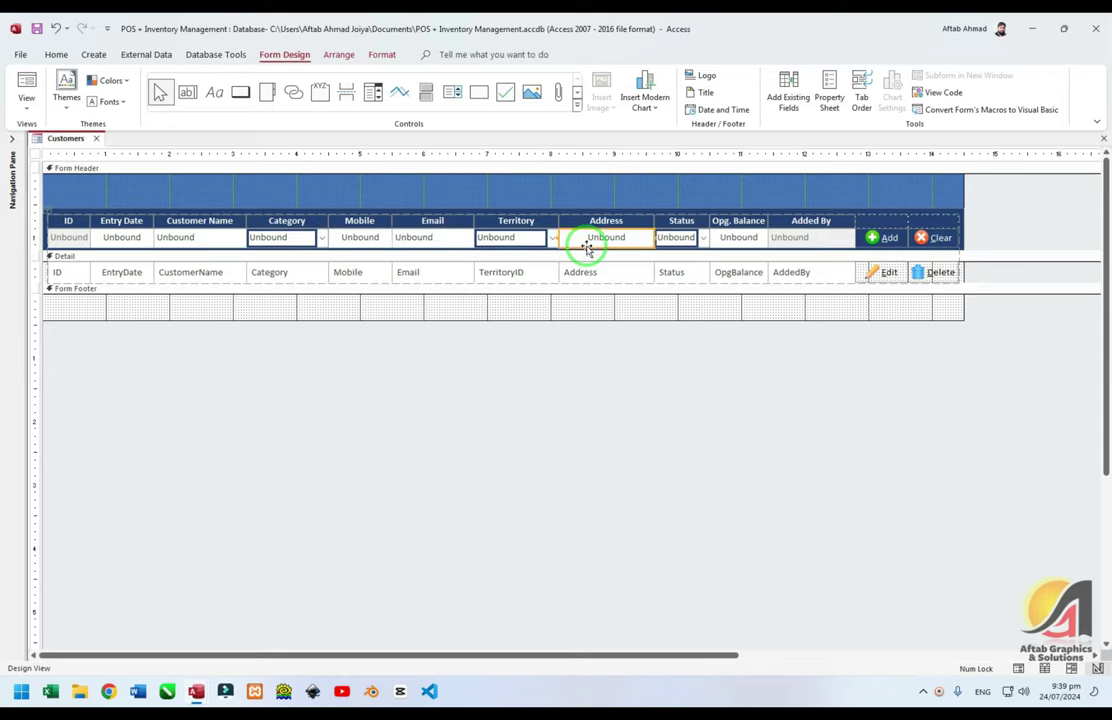
key(Tab)
key(Tab)
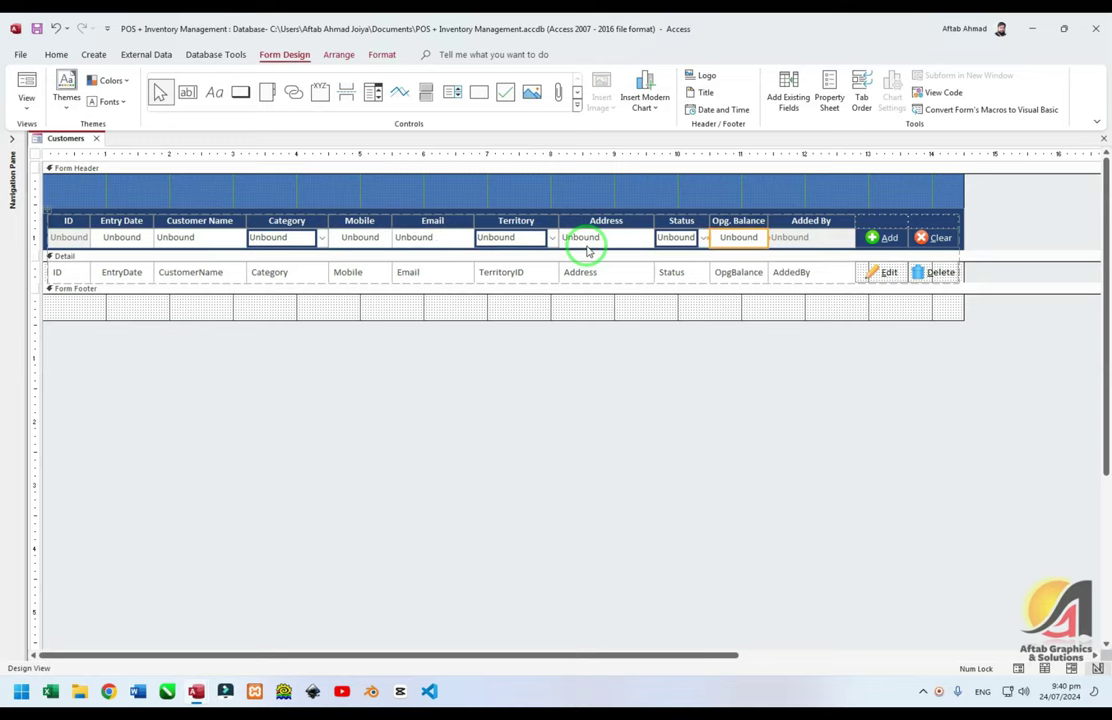
click(752, 273)
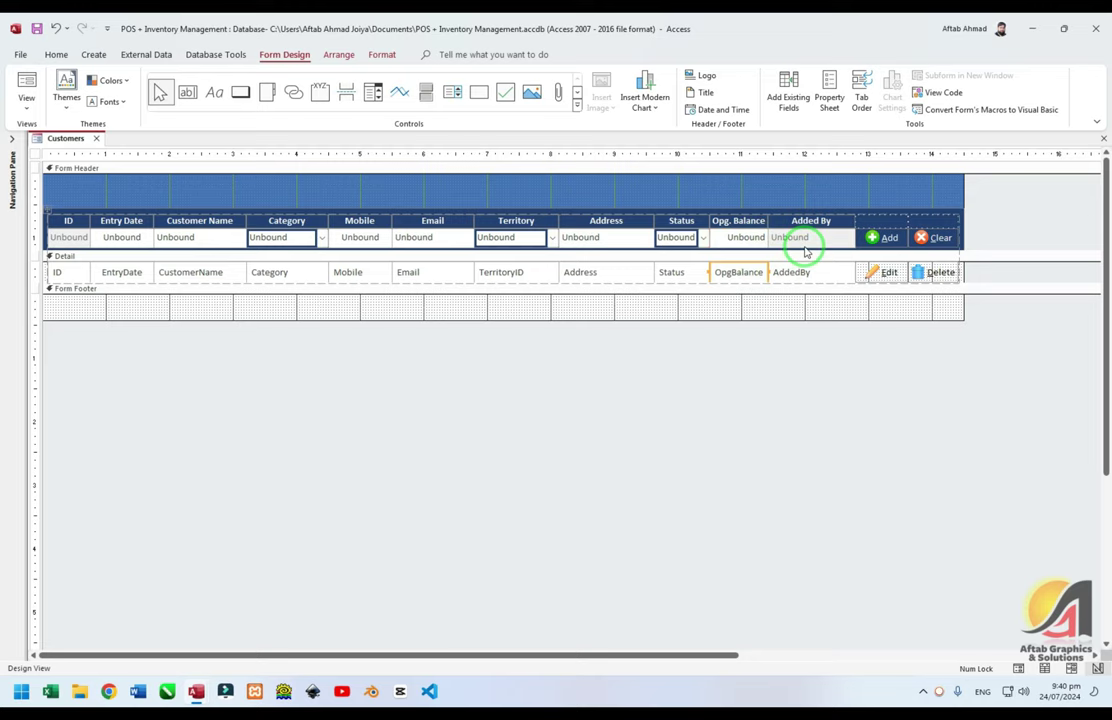
click(117, 372)
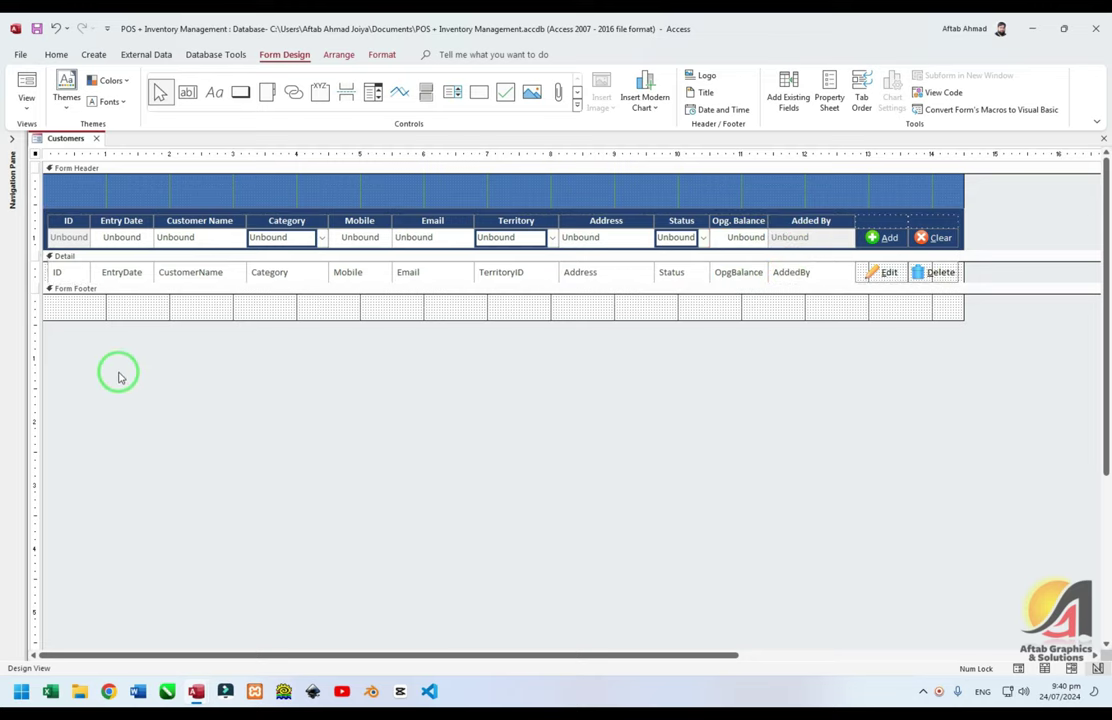
click(127, 242)
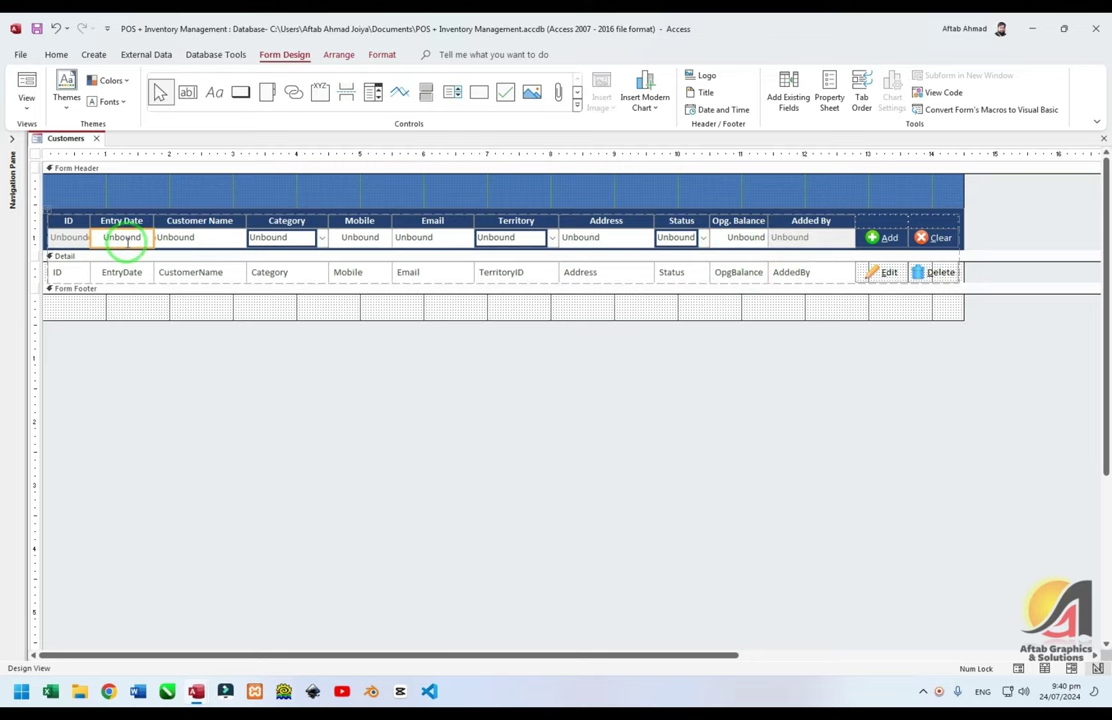
key(F4)
In txtDate_AfterUpdate, add Me.txtAddedBy.Value = TempVars("UserName").Value below the Nz(DMax) line
click(904, 204)
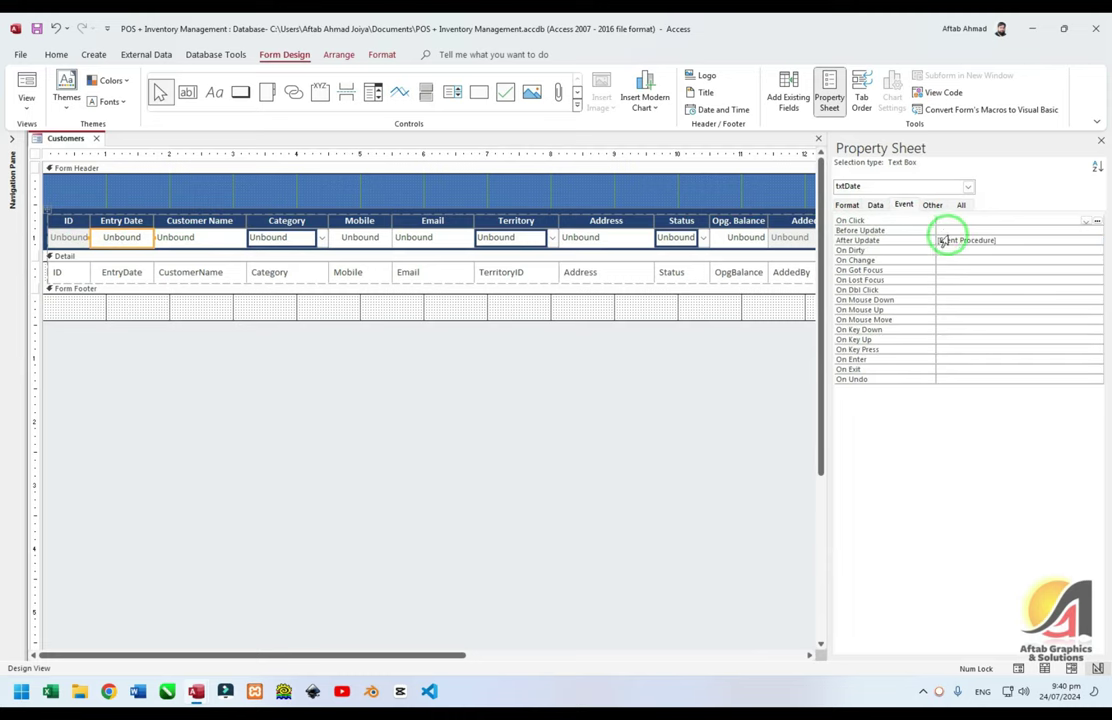
click(1042, 240)
click(1097, 240)
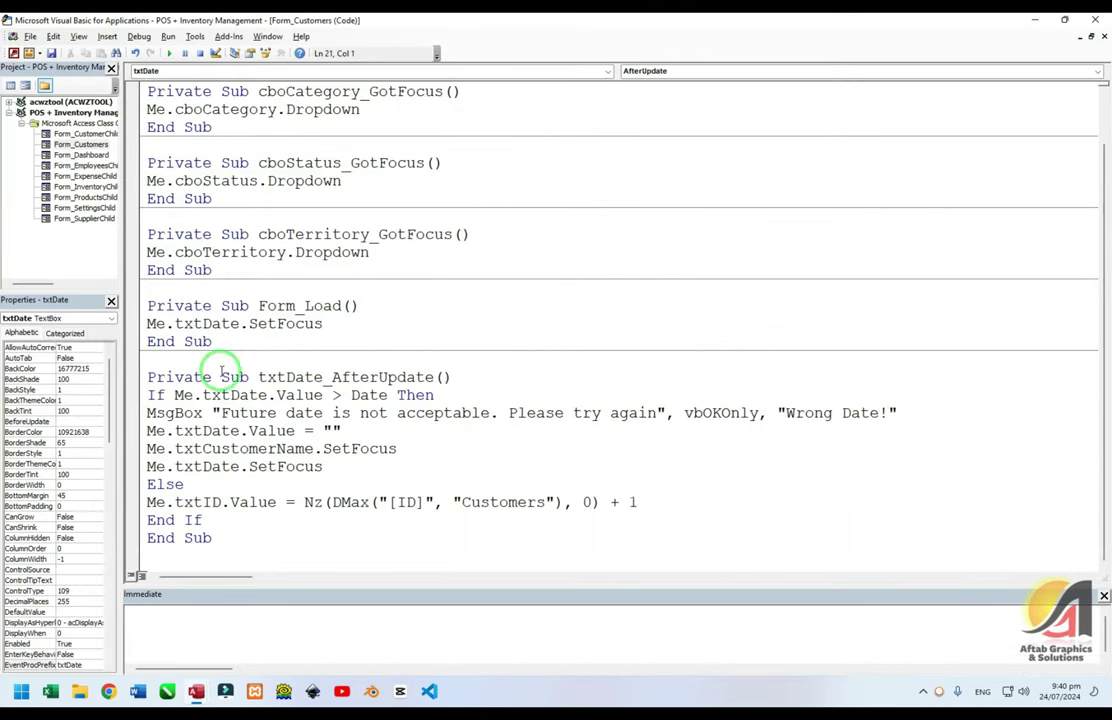
click(462, 503)
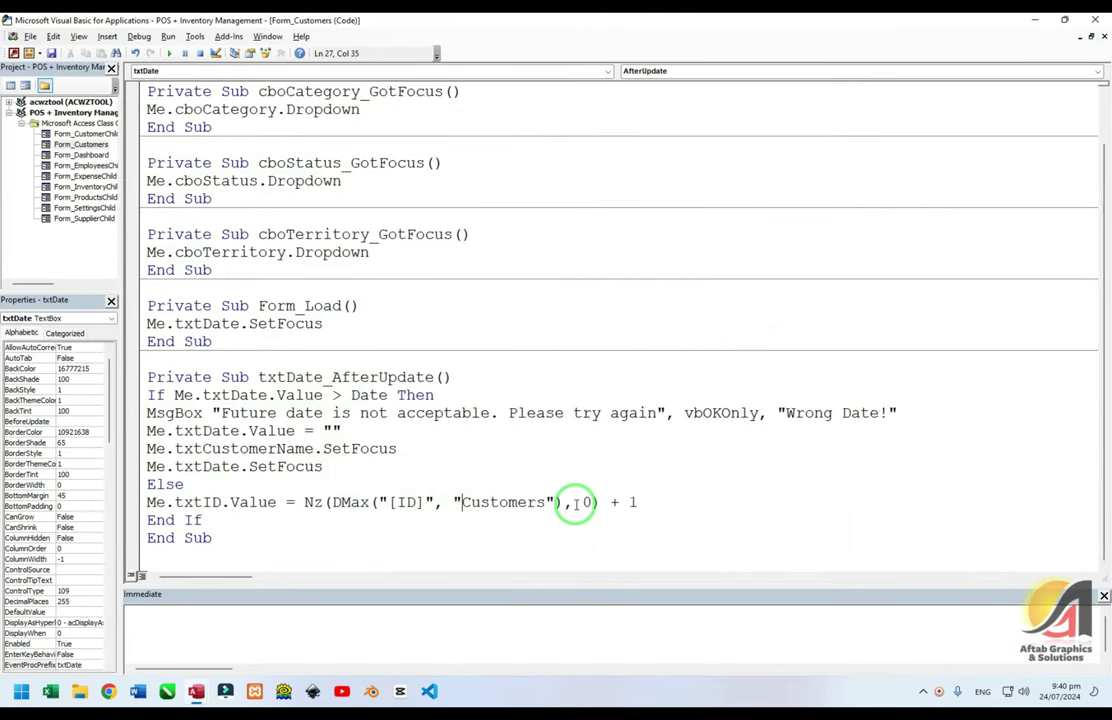
click(647, 503)
key(Return)
text(Me.)
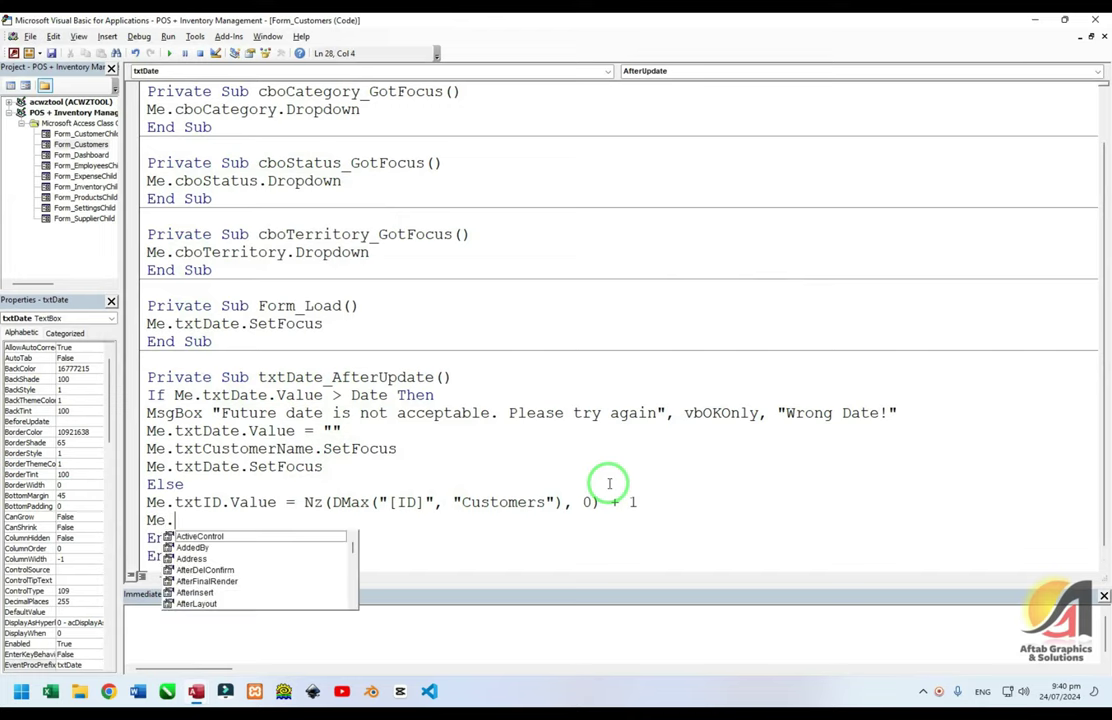
text(txtad.valu)
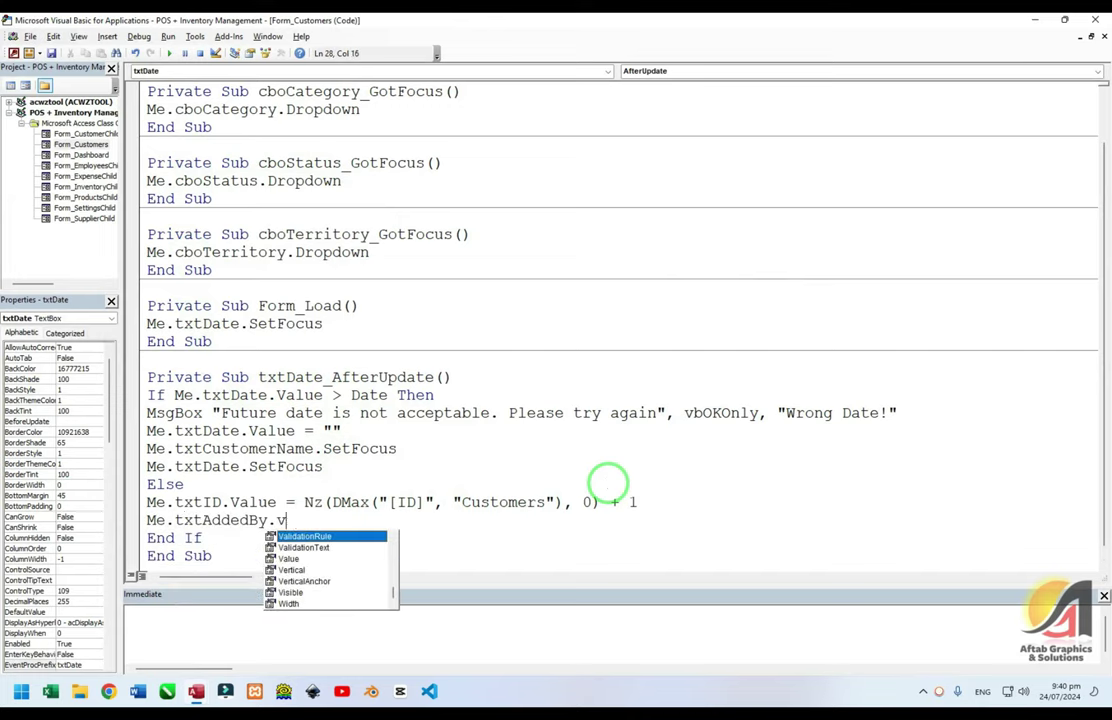
text(e =)
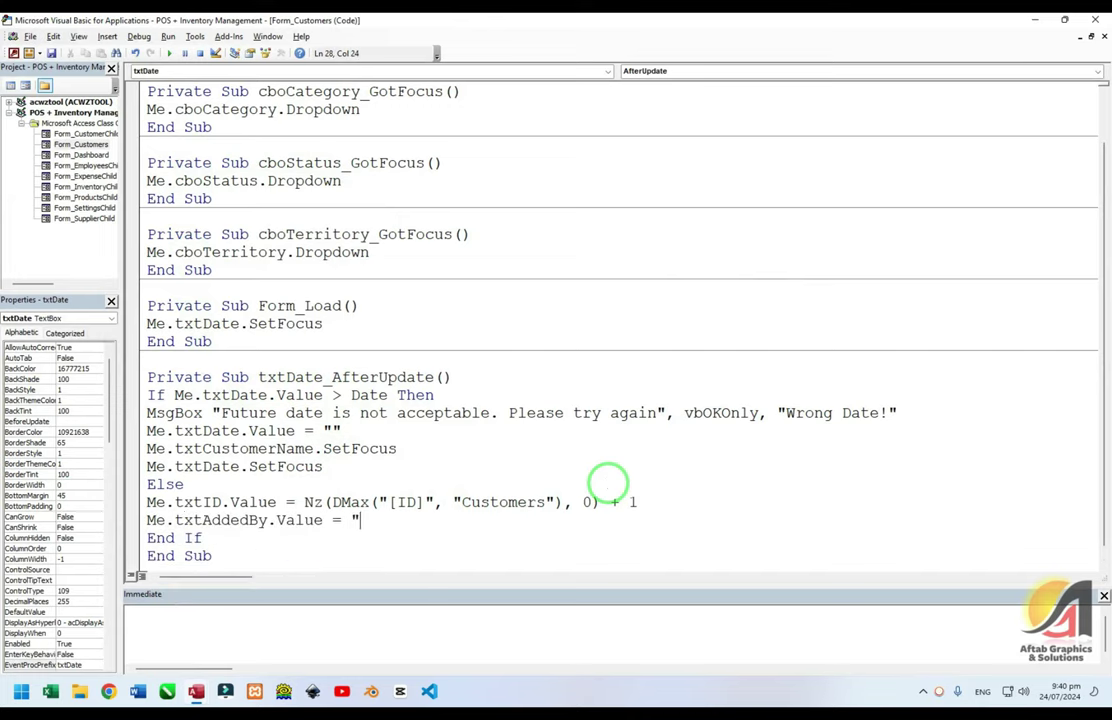
text( TempVars()
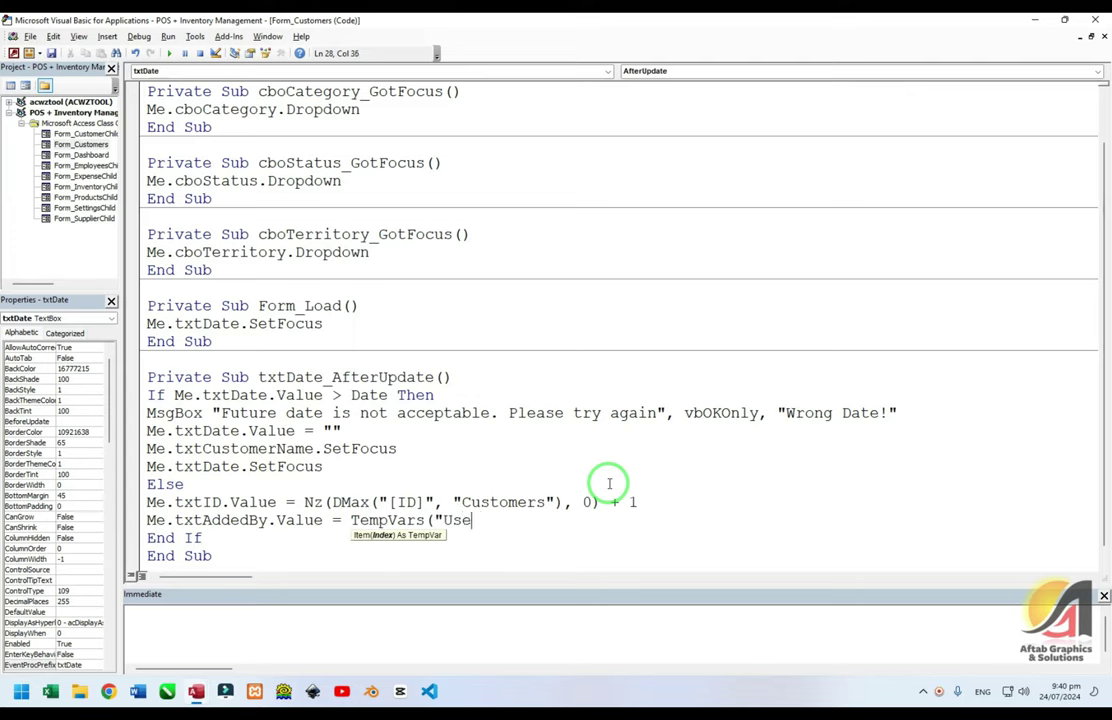
text("UserName").Value)
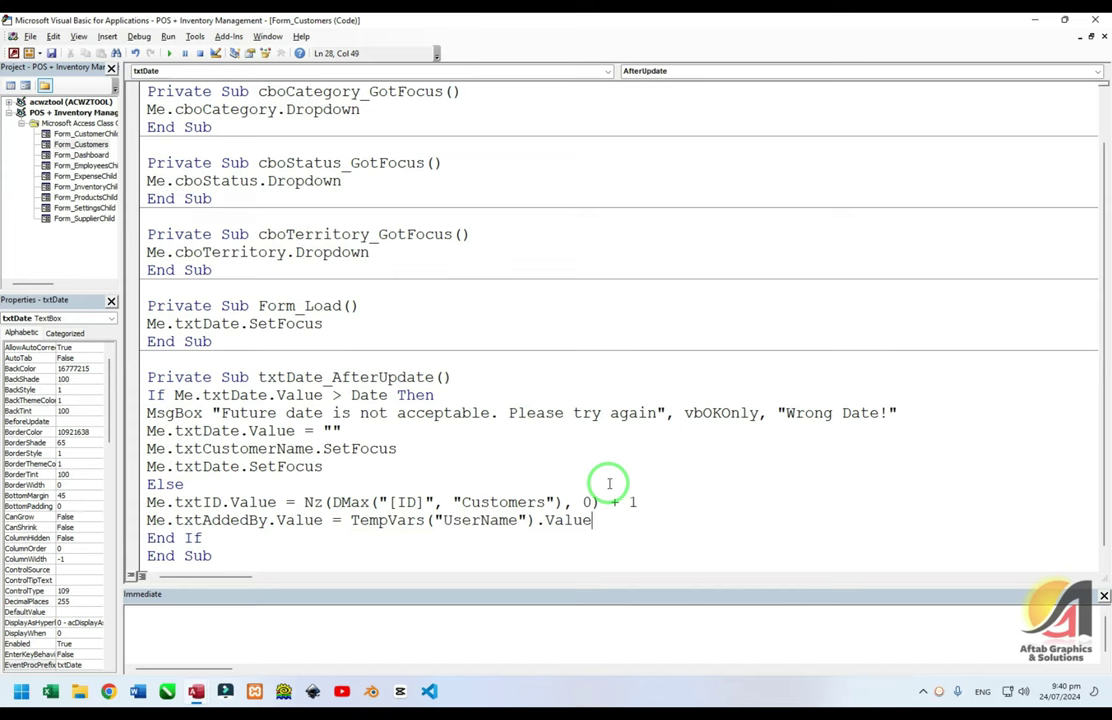
key(alt+F11)
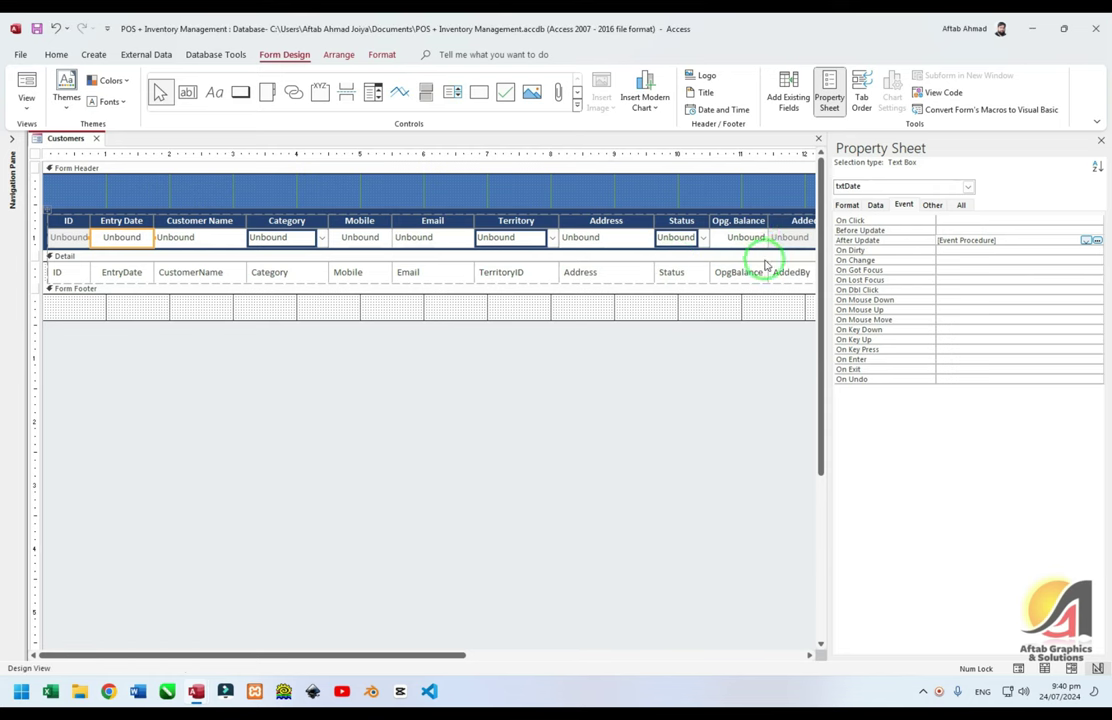
Check the Added By box's name against the TempVars("UserName") code line, then run the form
click(432, 652)
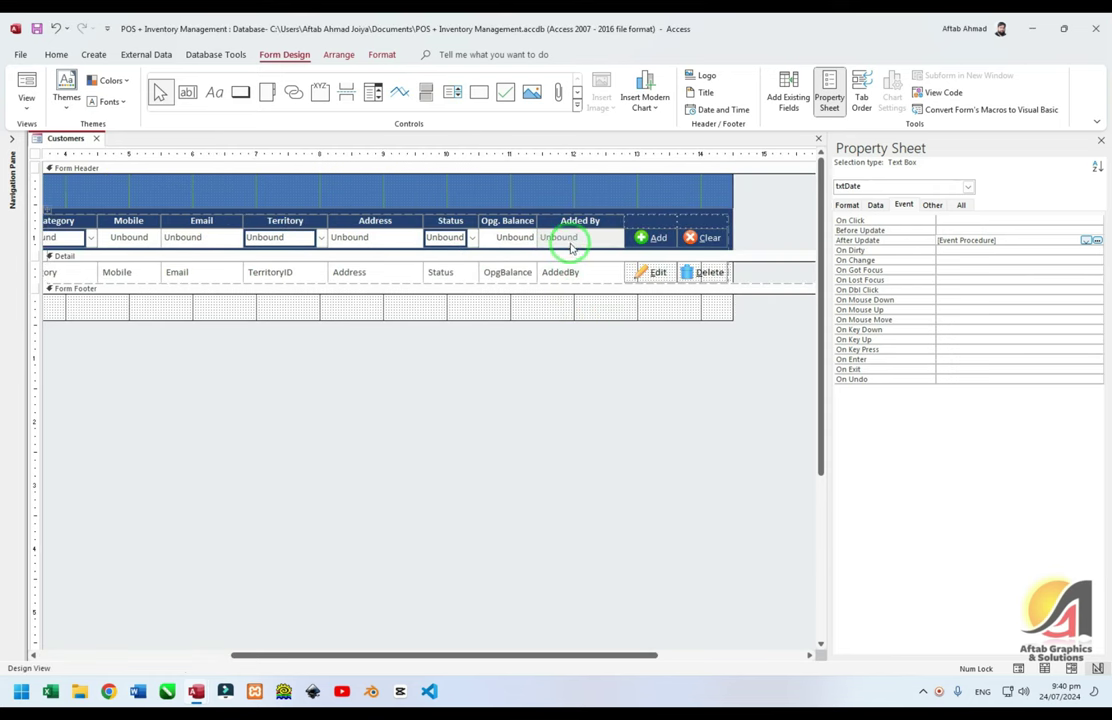
click(567, 238)
key(alt+F11)
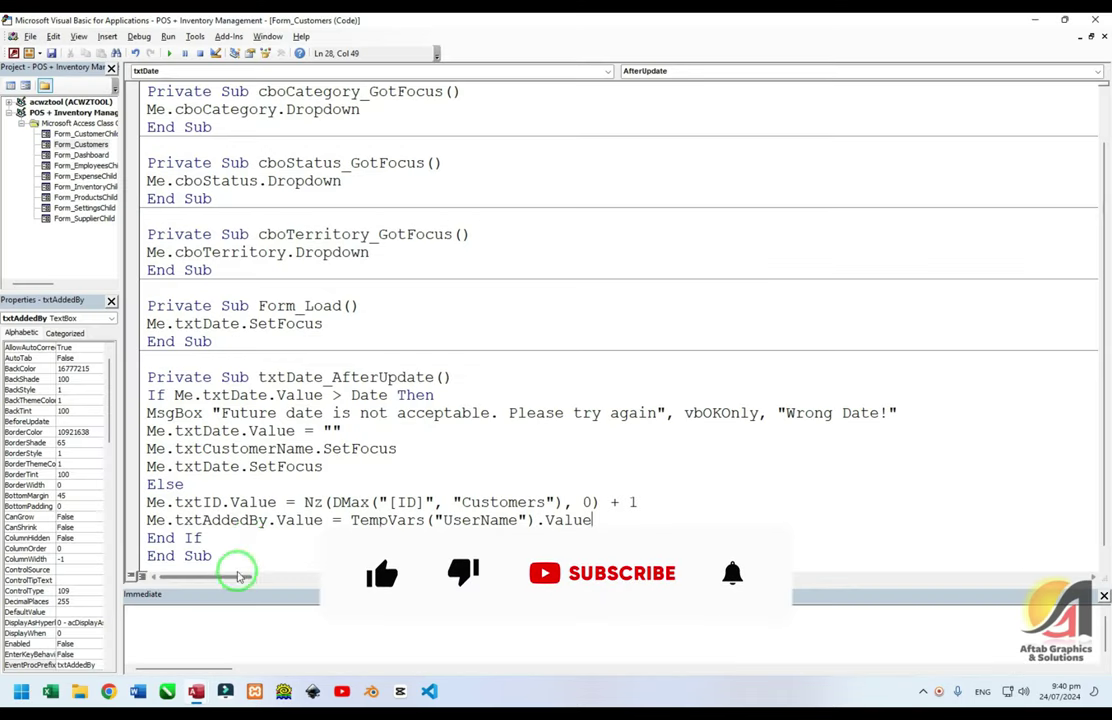
drag(350, 520, 429, 520)
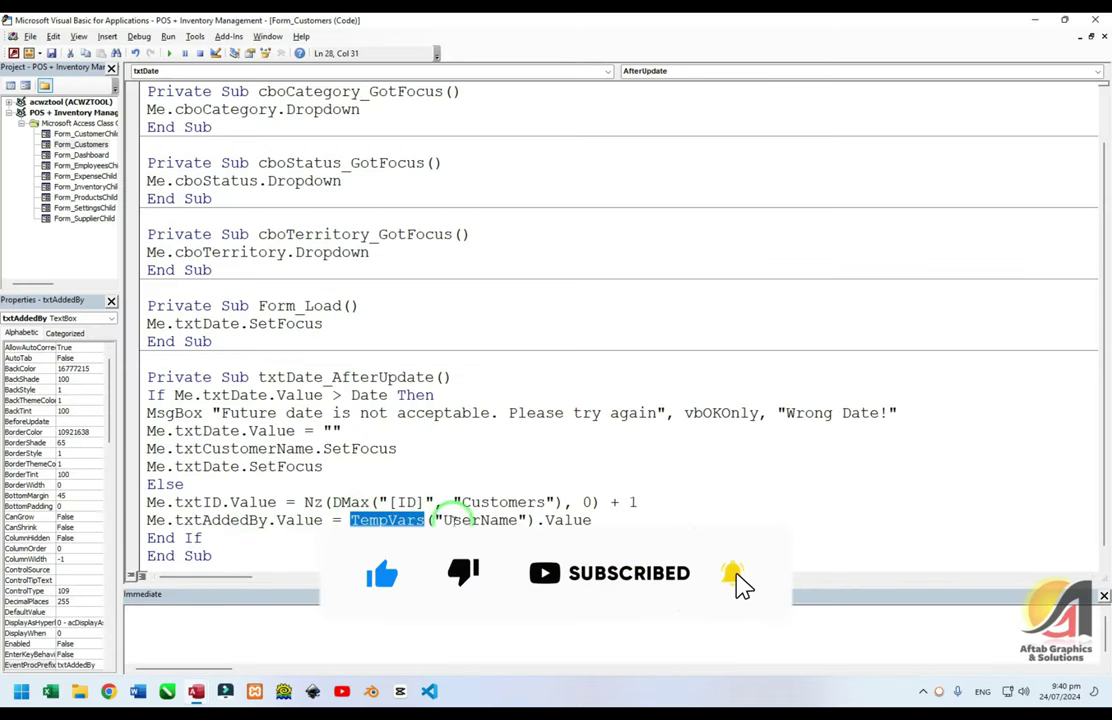
drag(444, 520, 591, 520)
key(alt+F11)
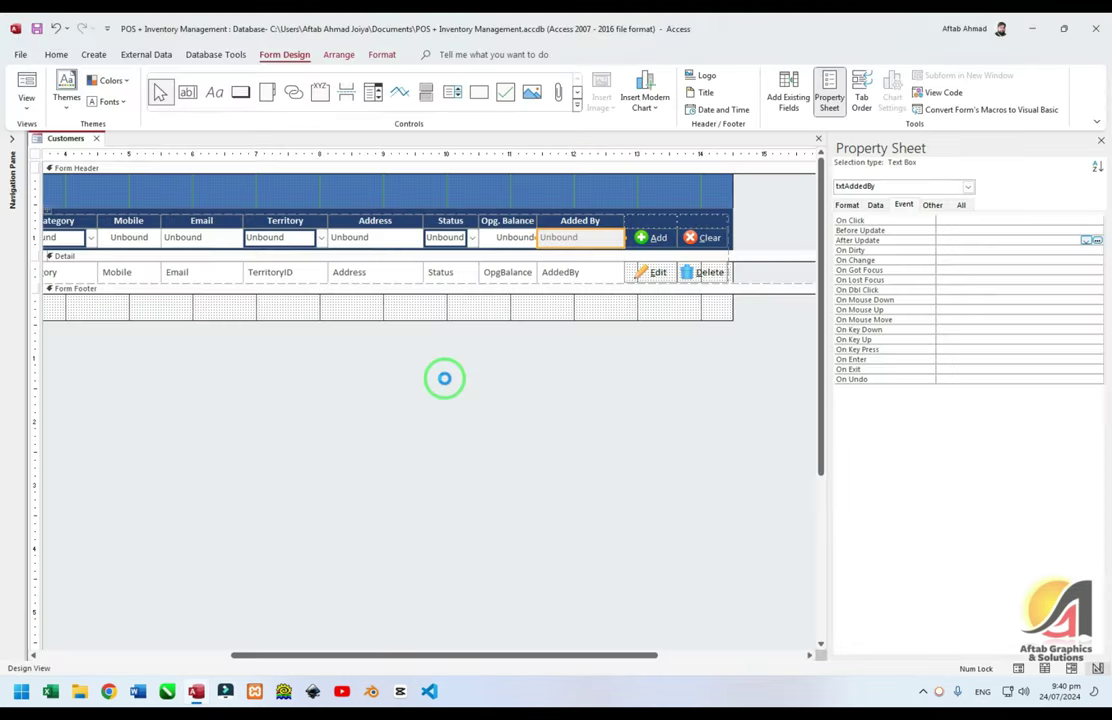
click(407, 448)
key(F5)
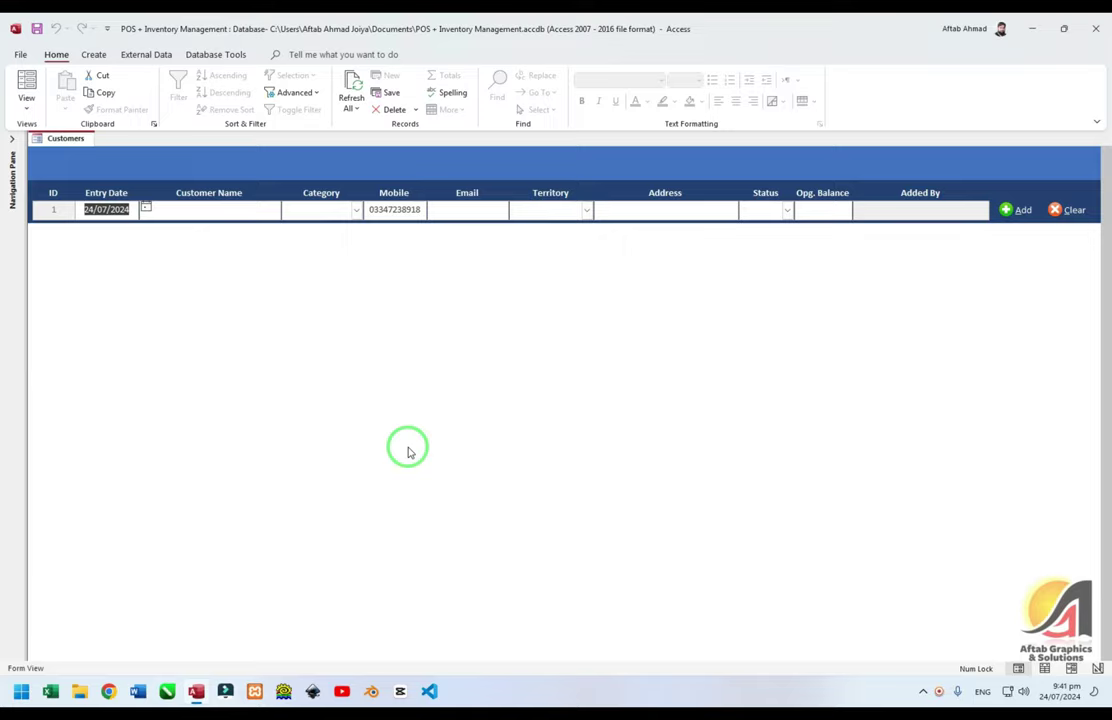
Review the txtAddedBy and TempVars("UserName").Value parts of the after-update code in VBA
key(alt+F11)
click(406, 449)
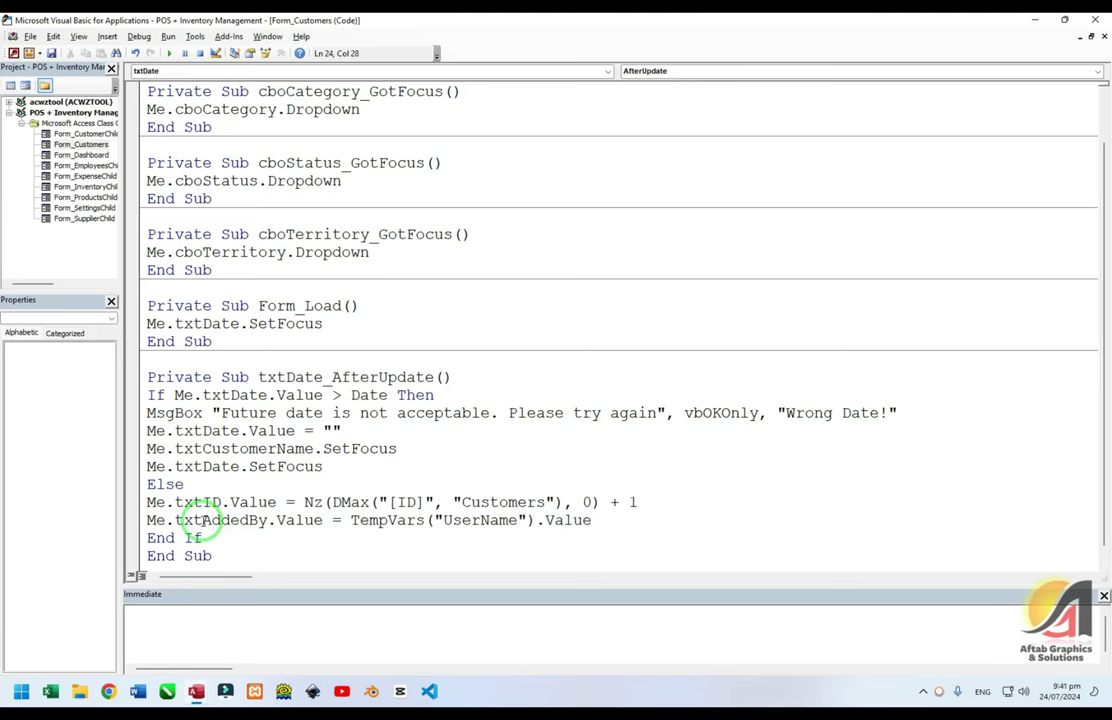
drag(178, 520, 257, 522)
key(alt+F11)
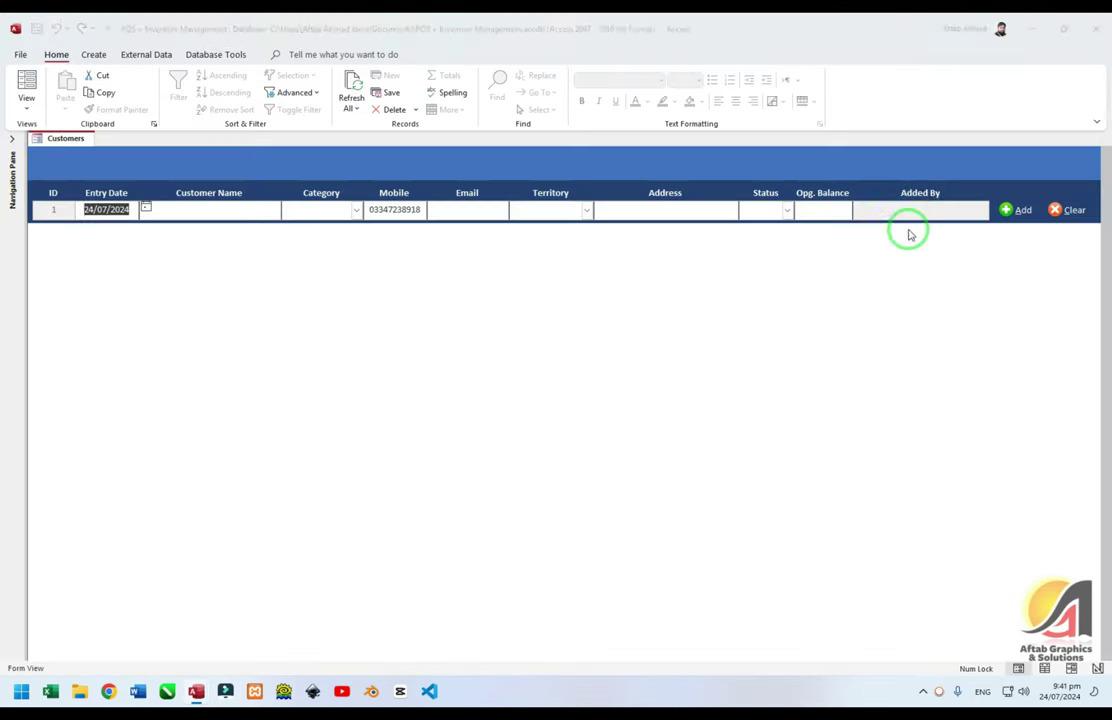
key(alt+F11)
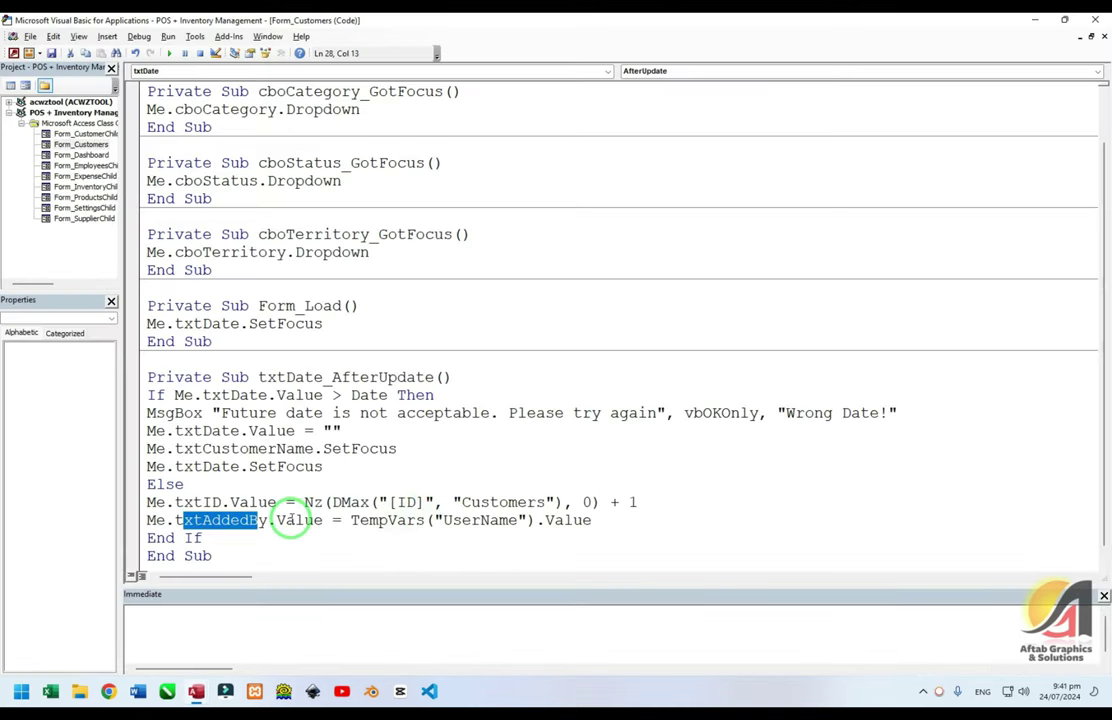
double_click(310, 521)
click(385, 520)
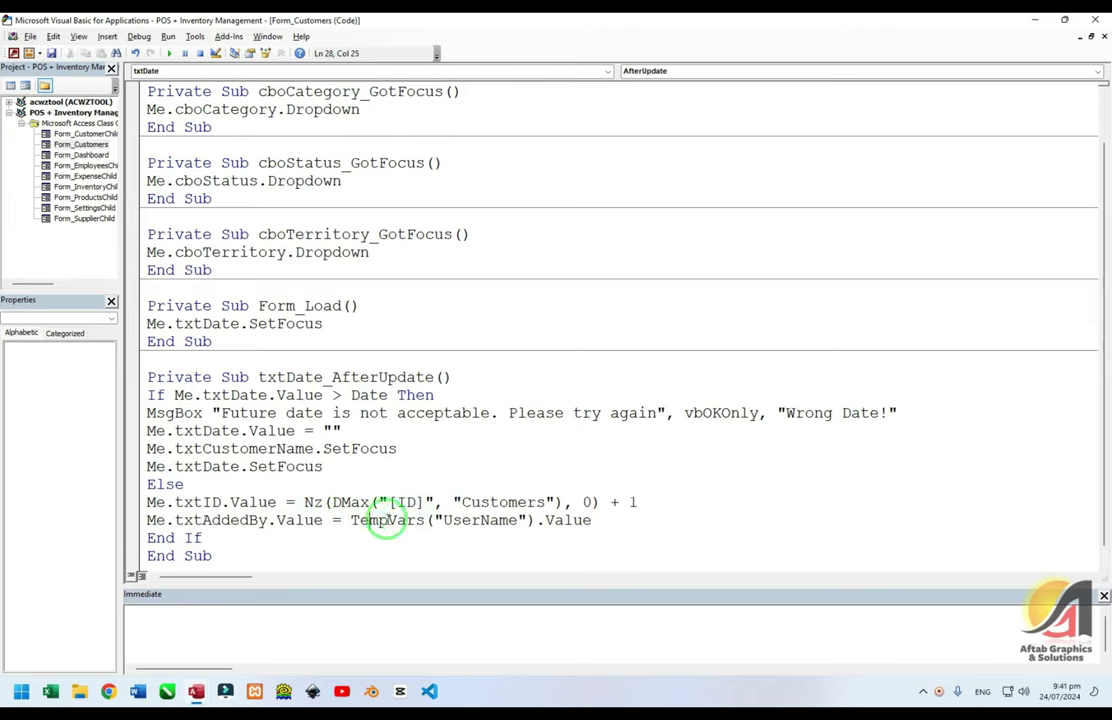
drag(385, 520, 527, 521)
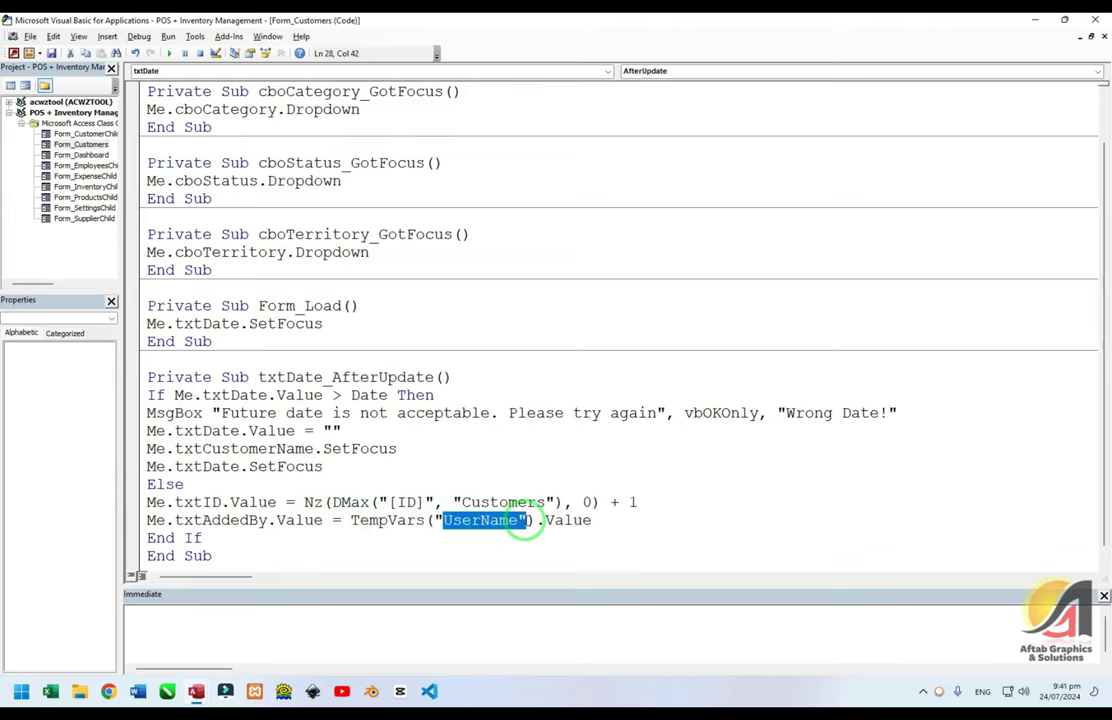
click(469, 449)
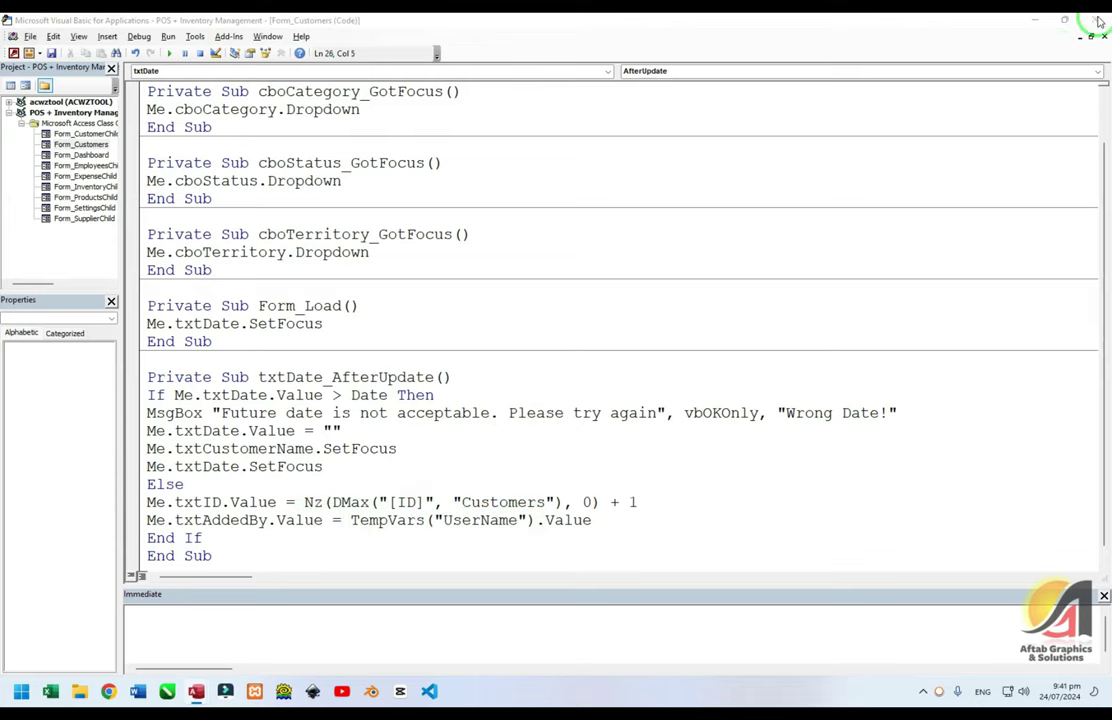
Back in Access, expand the Navigation Pane and bring up the Customers form's shortcut menu
key(alt+F11)
click(12, 139)
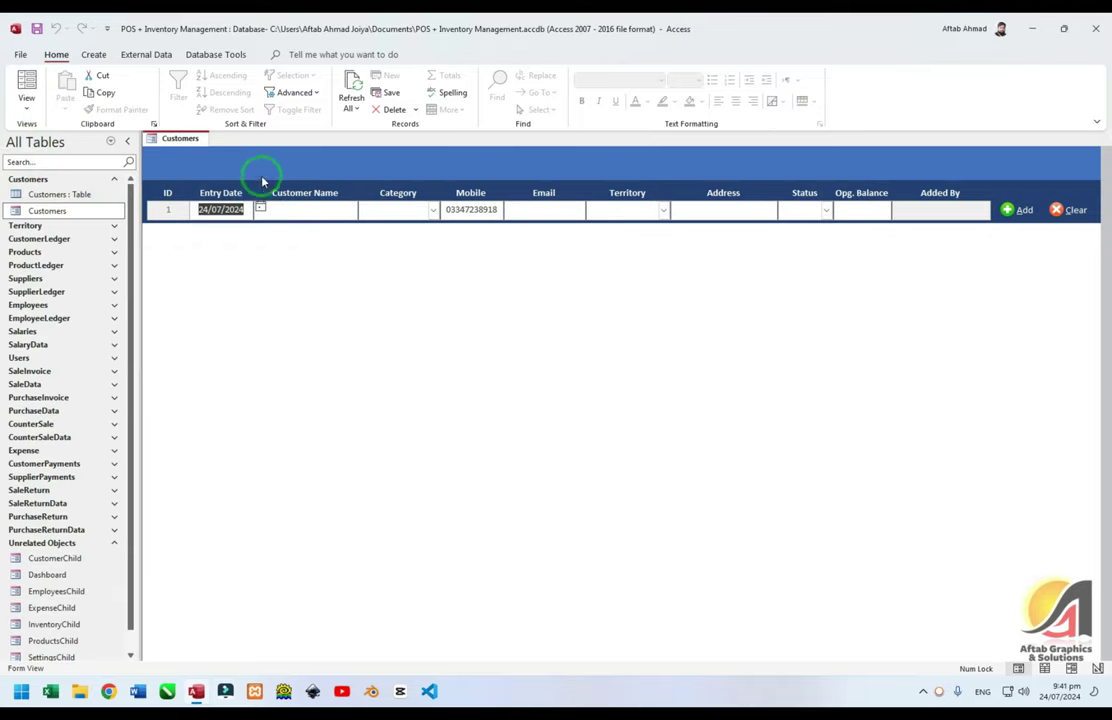
right_click(250, 172)
Open Customers in Design View and draw a wide new text box in the Form Header
key(d)
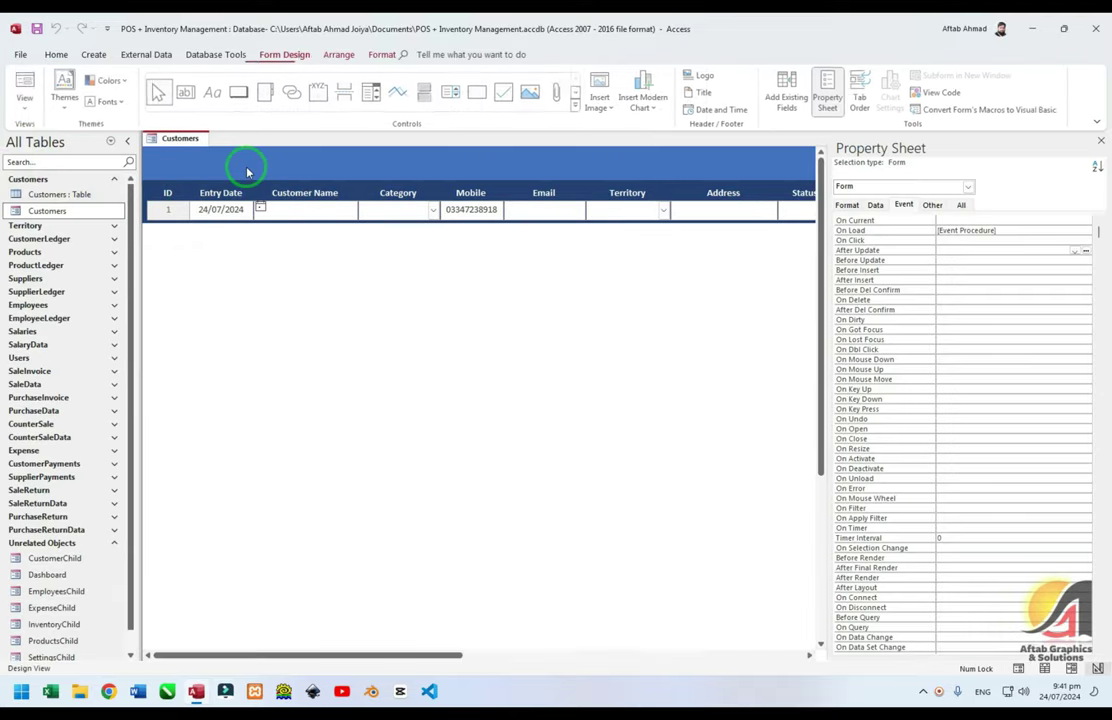
click(193, 95)
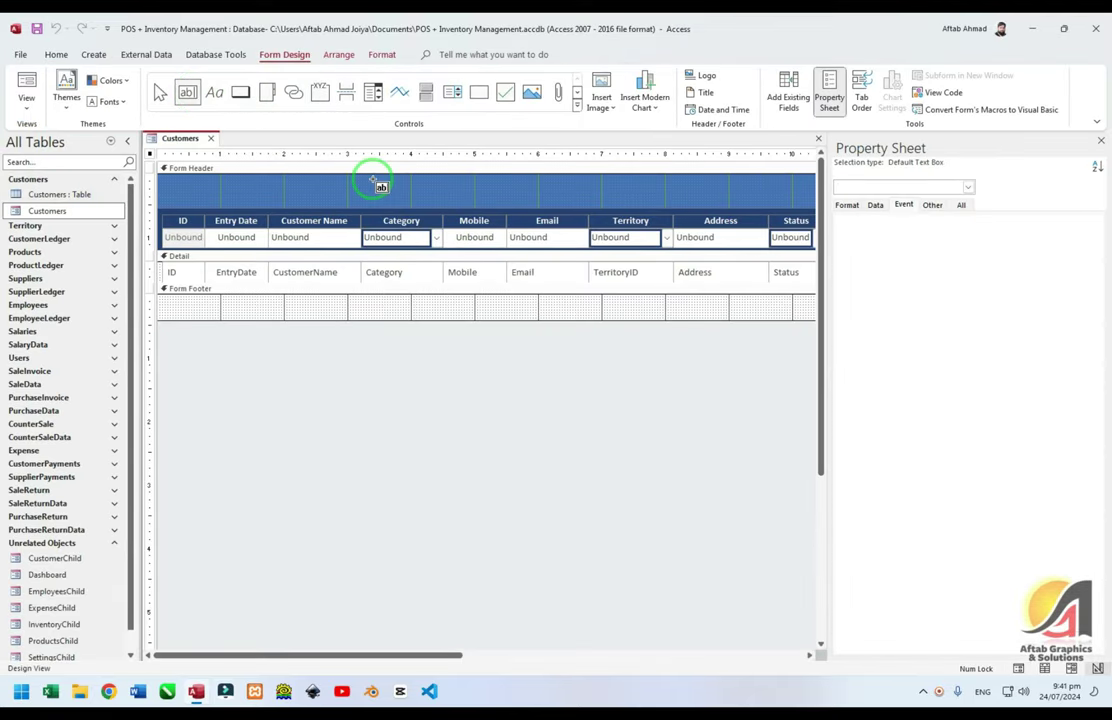
click(377, 182)
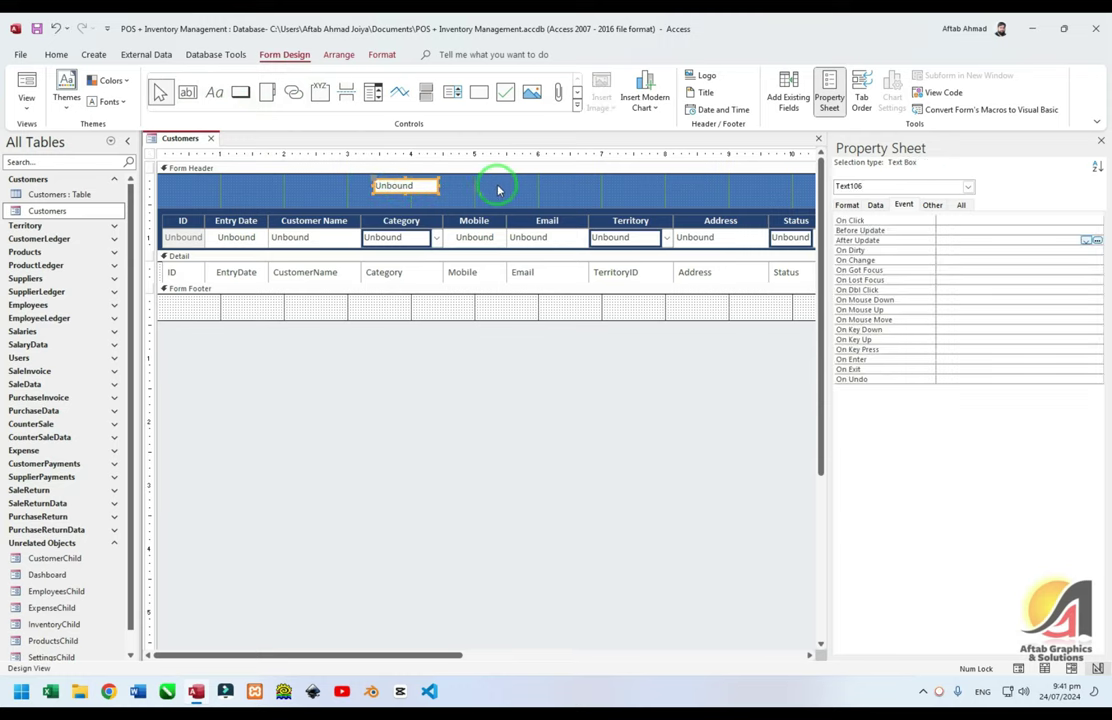
drag(438, 185, 563, 186)
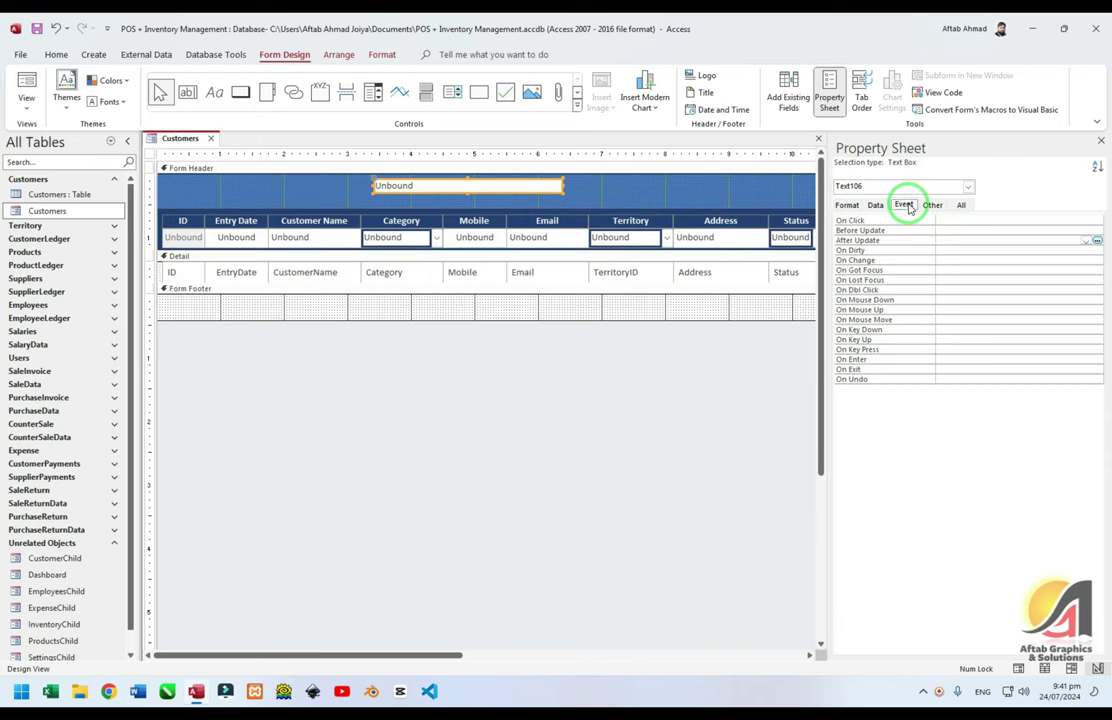
Choose Code Builder for the new Text106 box's After Update event
click(961, 204)
scroll(931, 241, down, 5)
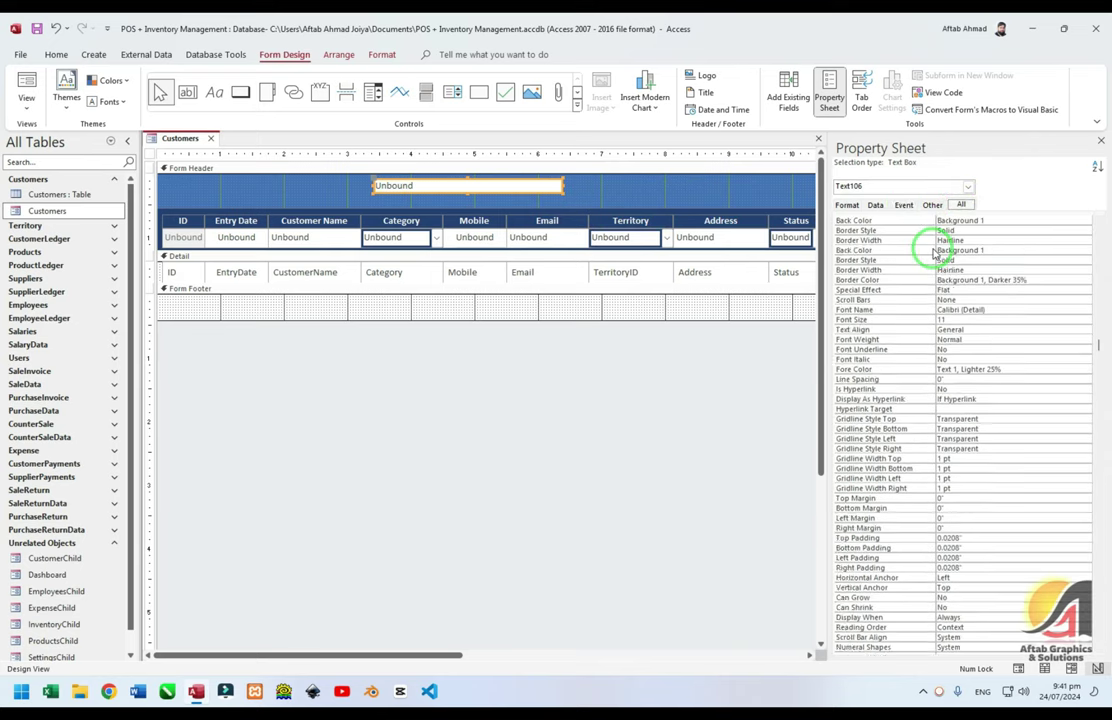
scroll(931, 248, up, 5)
click(912, 222)
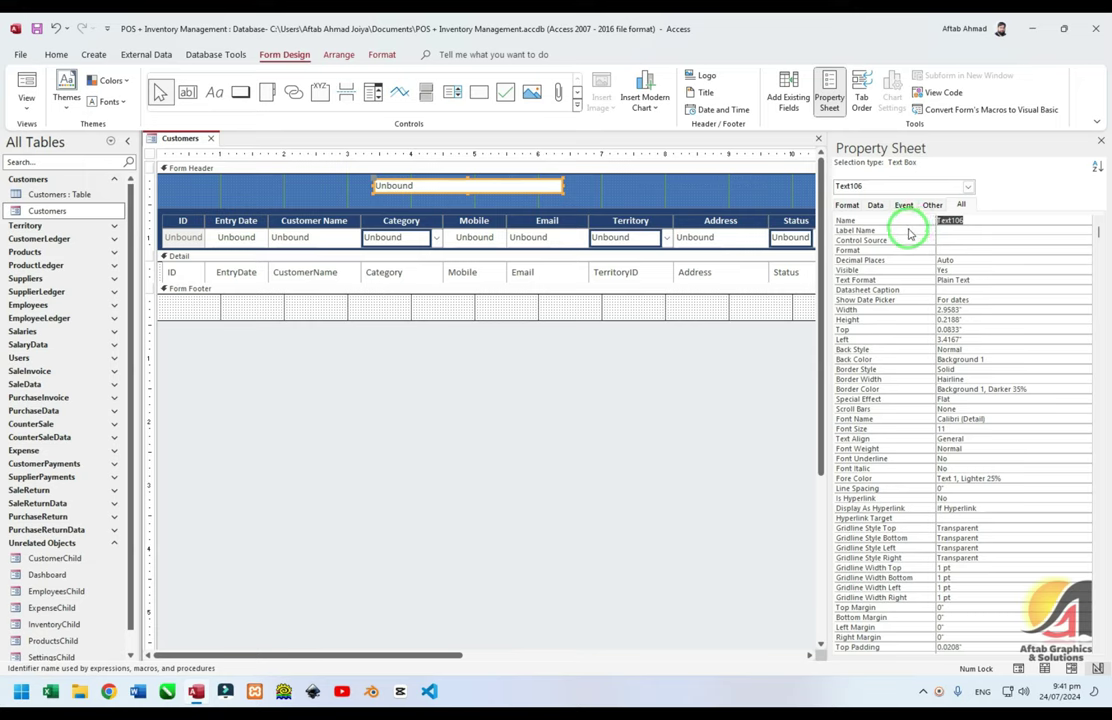
click(903, 204)
click(877, 241)
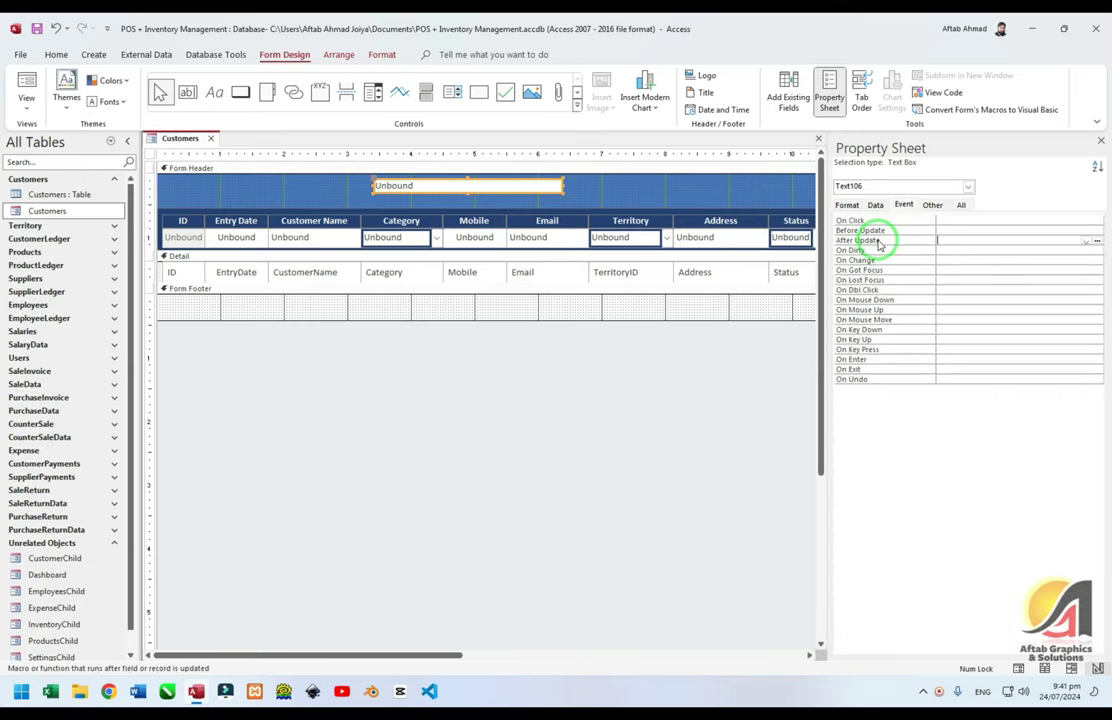
click(1097, 241)
click(541, 216)
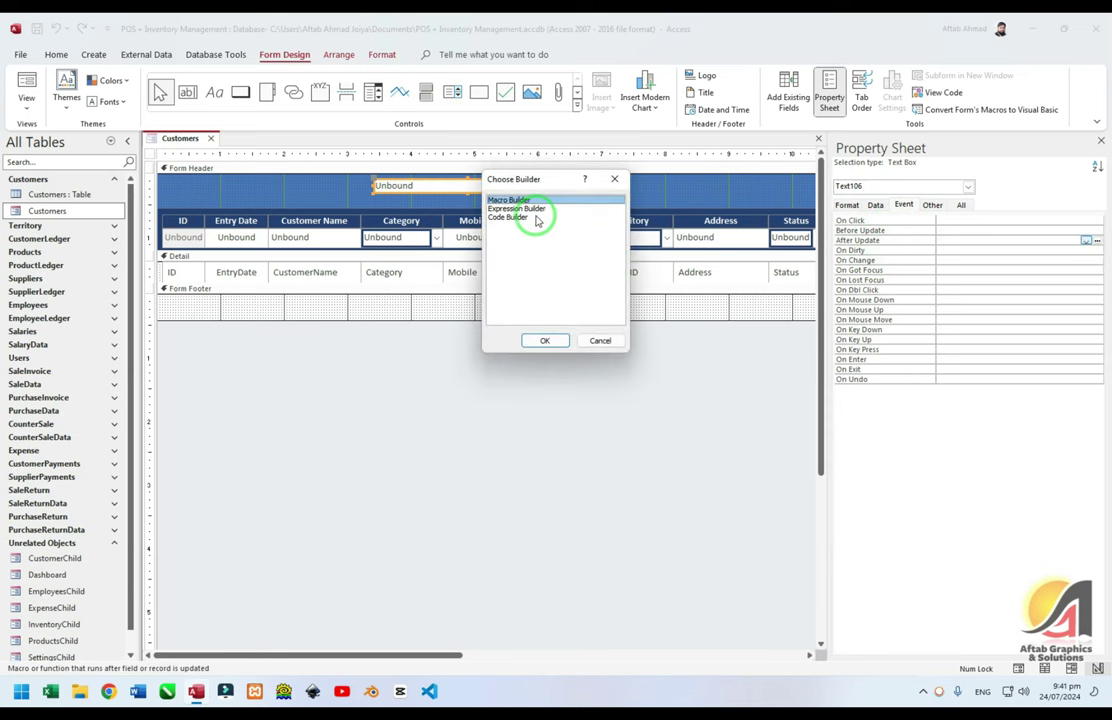
Begin Text106_AfterUpdate, trying and discarding a DoCmd.SetParameter line
click(545, 340)
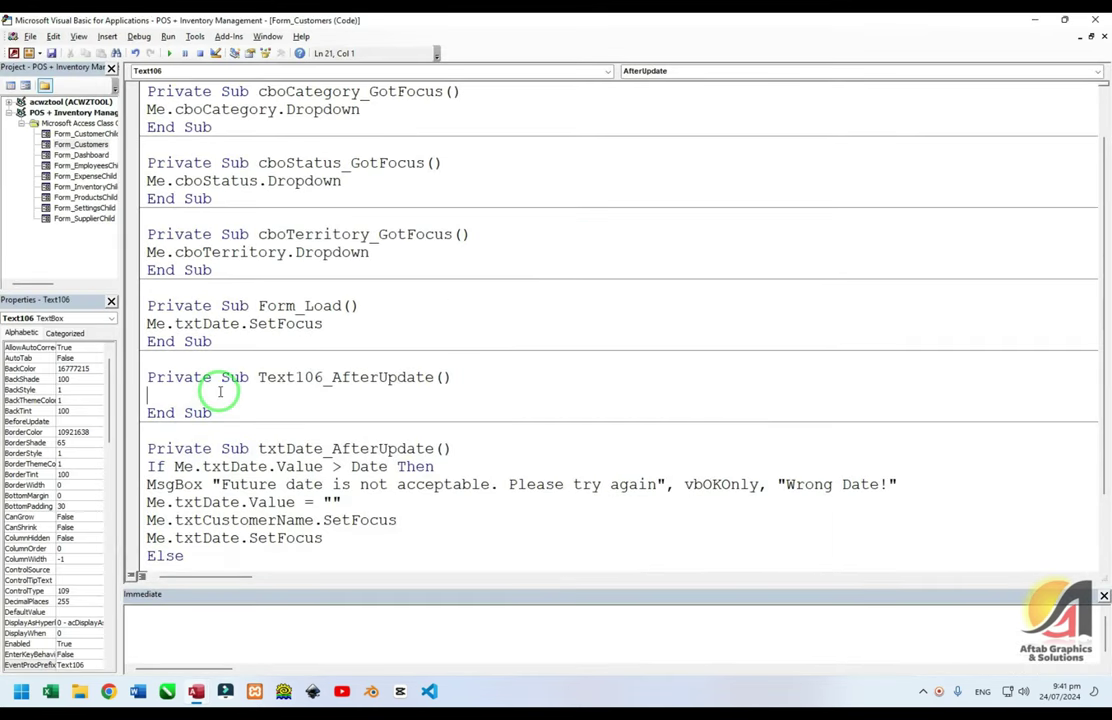
text(Docmd.setpara)
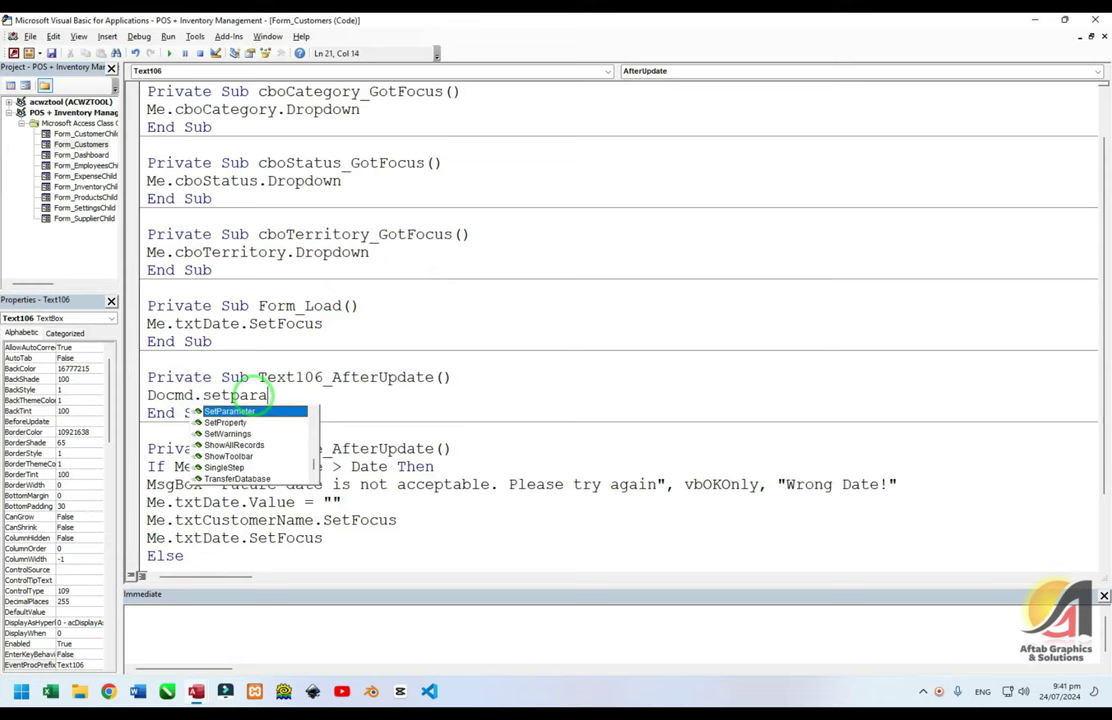
key(Tab)
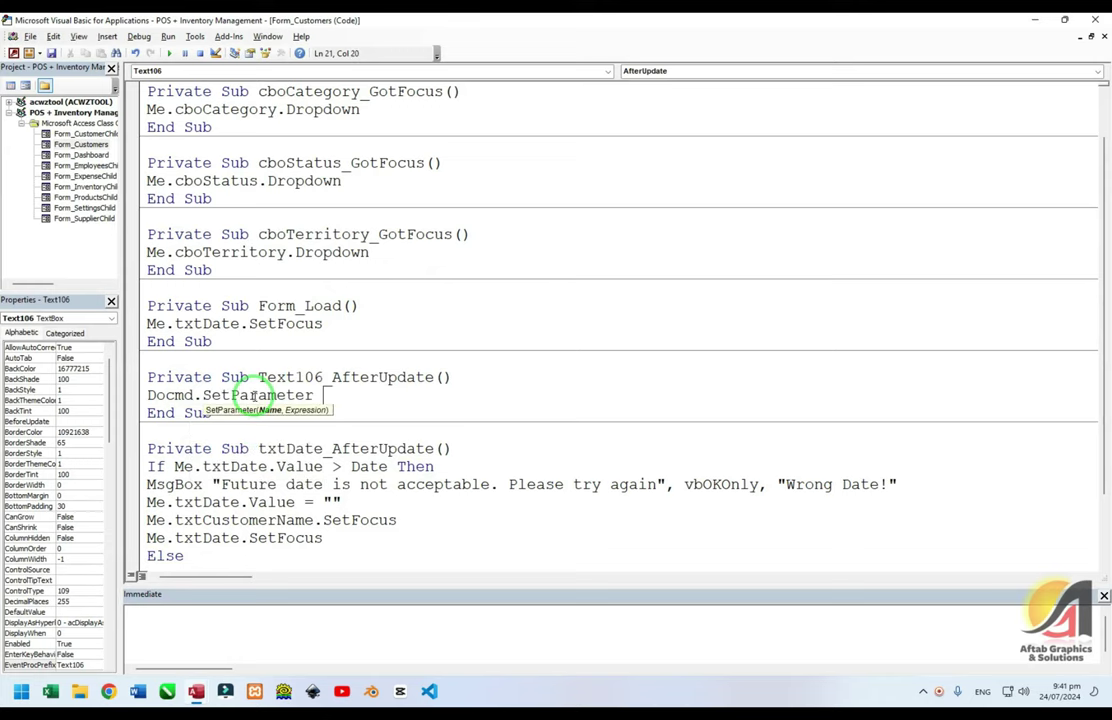
key(BackSpace)
key(BackSpace)
key(BackSpace)
key(BackSpace)
key(BackSpace)
key(BackSpace)
key(BackSpace)
key(BackSpace)
key(BackSpace)
key(BackSpace)
key(BackSpace)
key(BackSpace)
key(ctrl+j)
text(set)
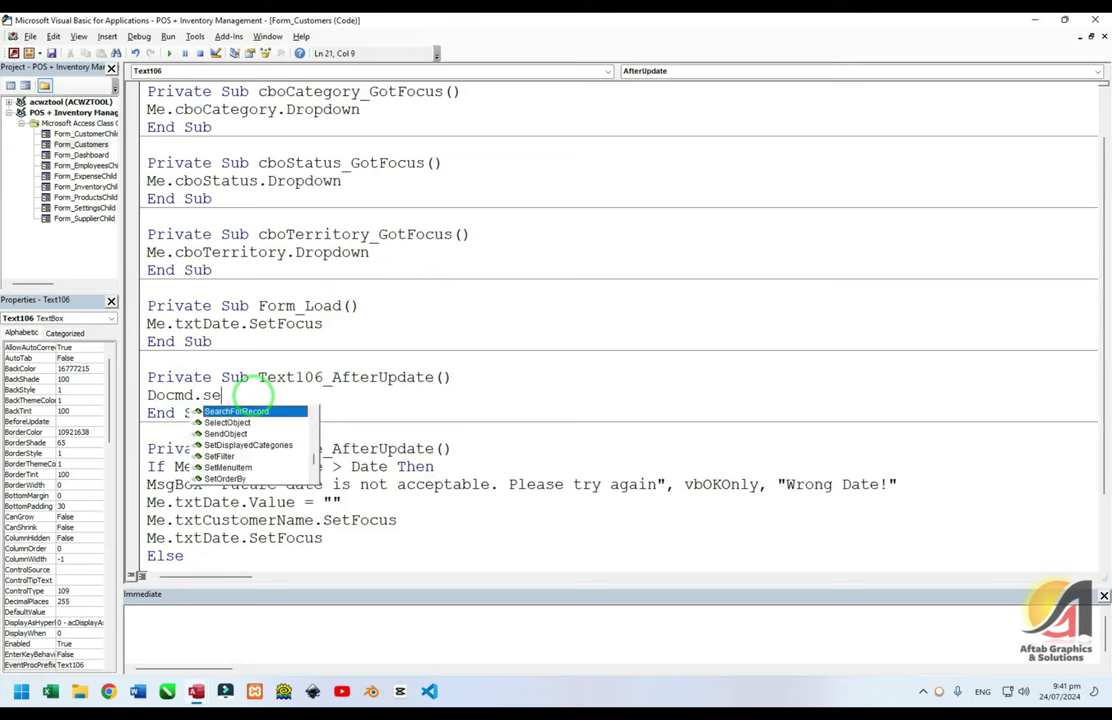
key(BackSpace)
key(BackSpace)
key(BackSpace)
key(BackSpace)
key(BackSpace)
key(BackSpace)
key(BackSpace)
key(BackSpace)
key(BackSpace)
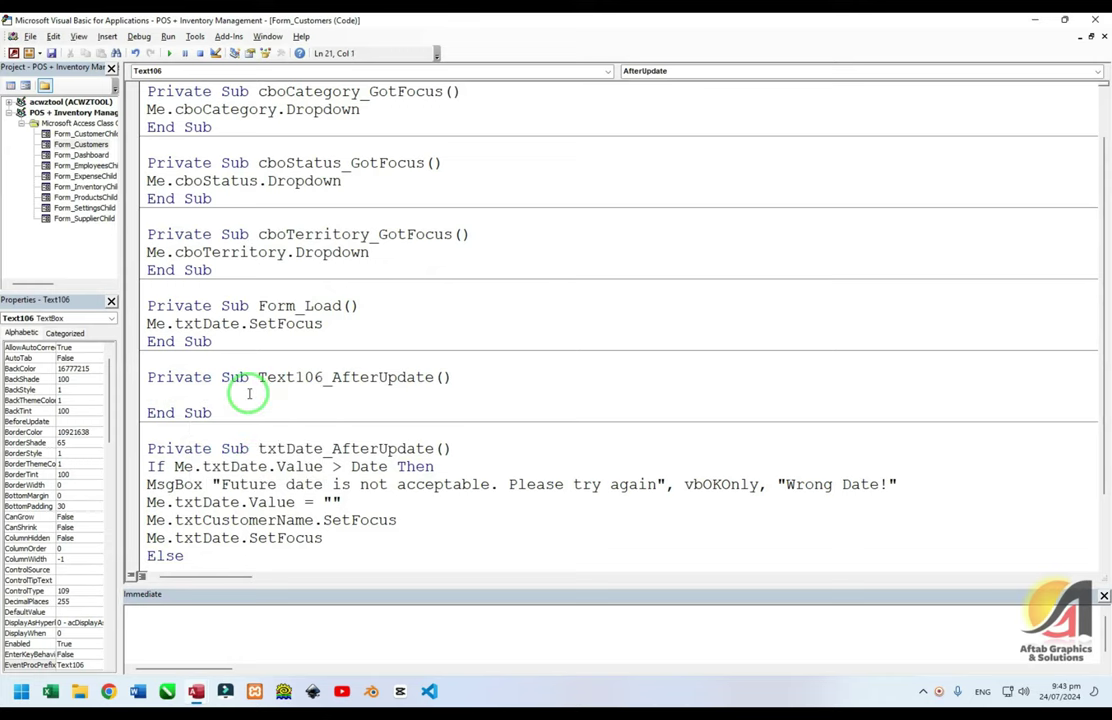
Write TempVars("UserName").Value = Me.Text106.Value and go back to Access
text(TempVars(")
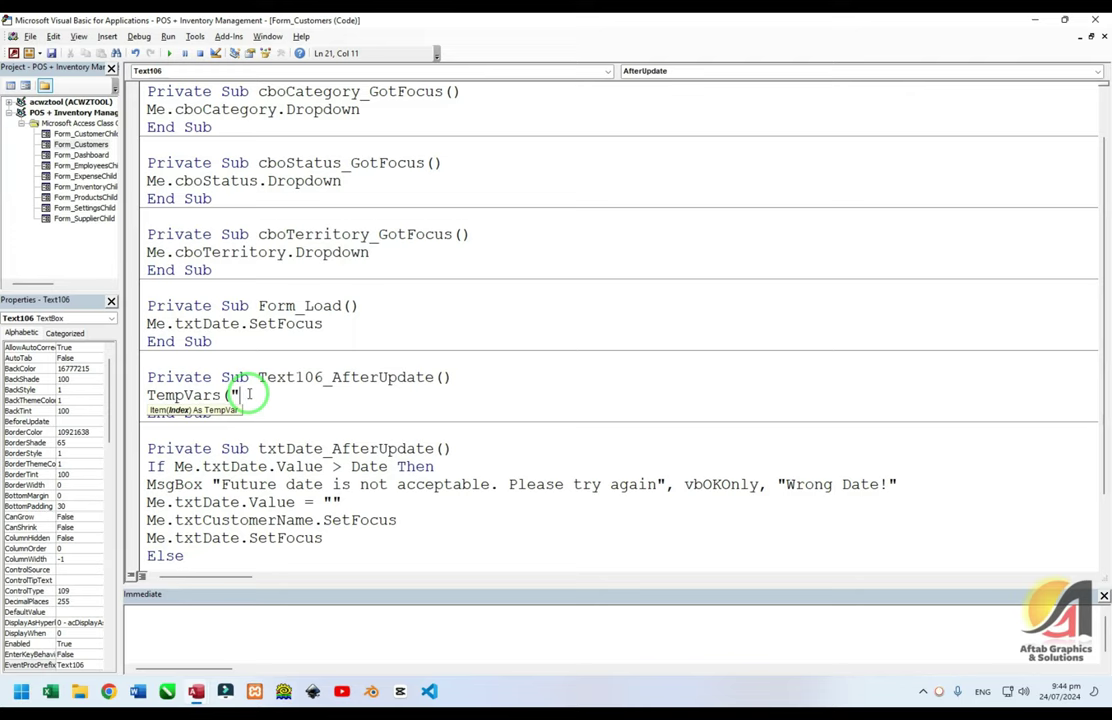
text(UserName").Value = M)
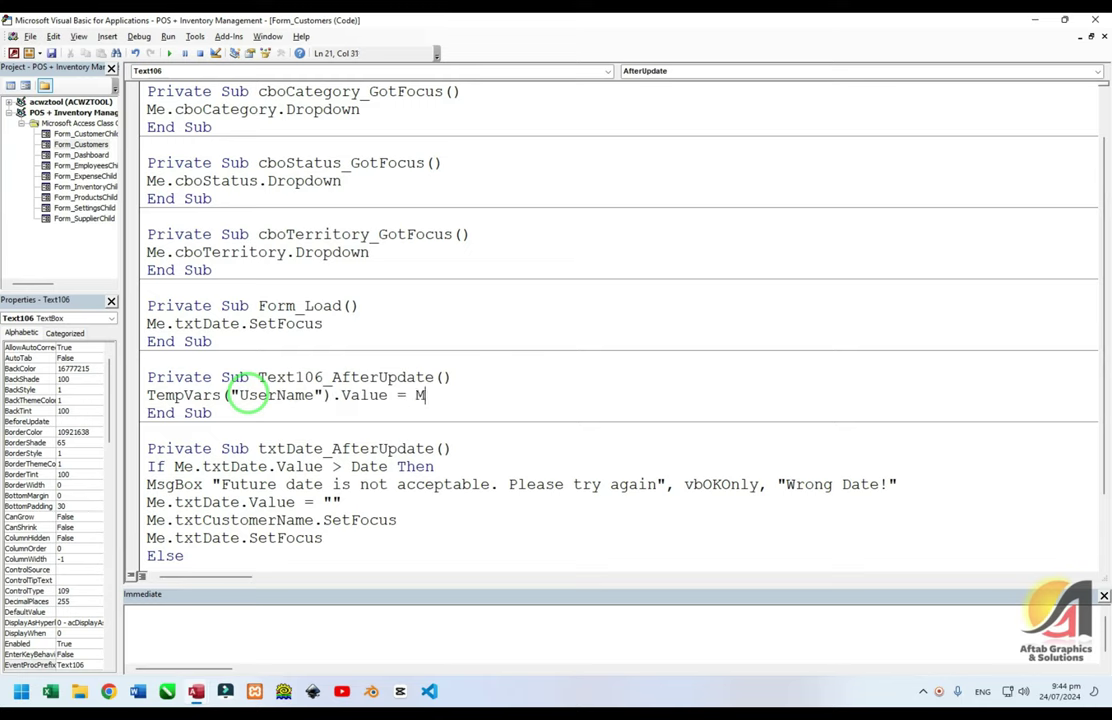
text(e.tex)
key(BackSpace)
text(ext)
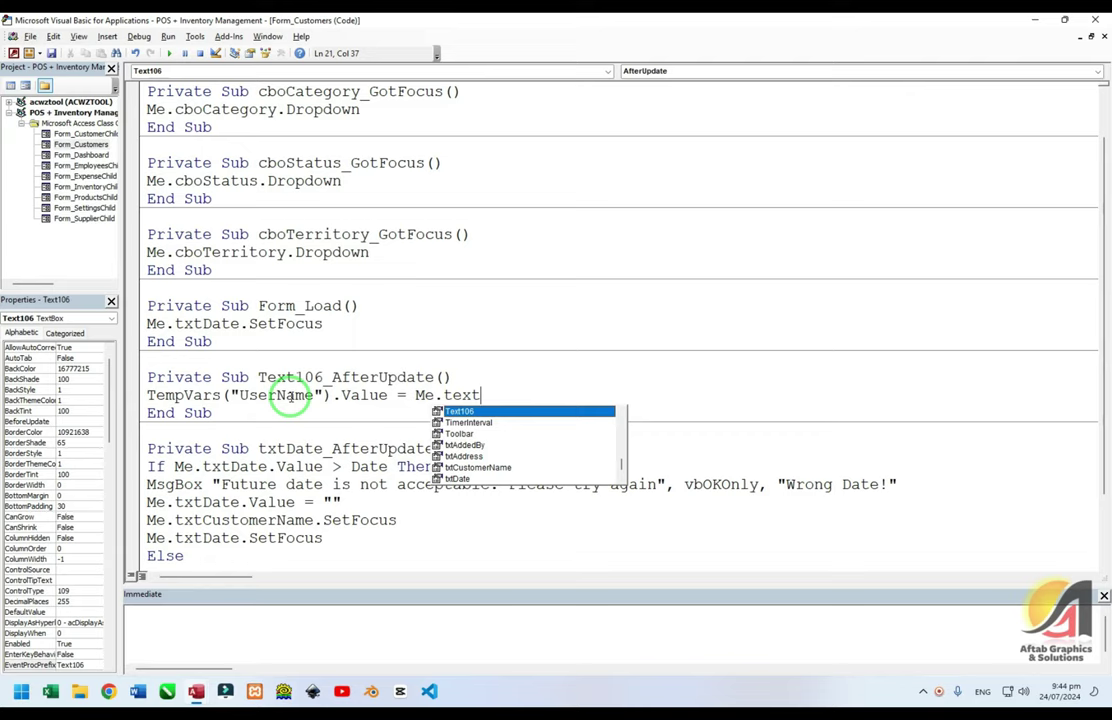
text(106.Value)
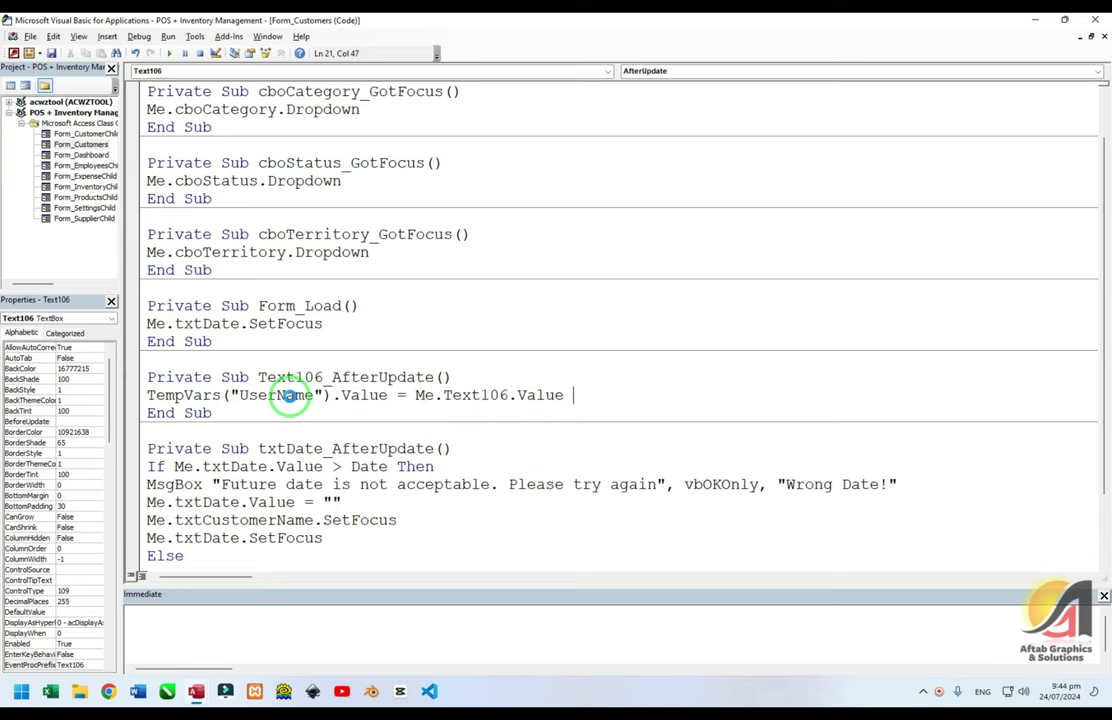
key(alt+d)
key(Escape)
key(alt+F11)
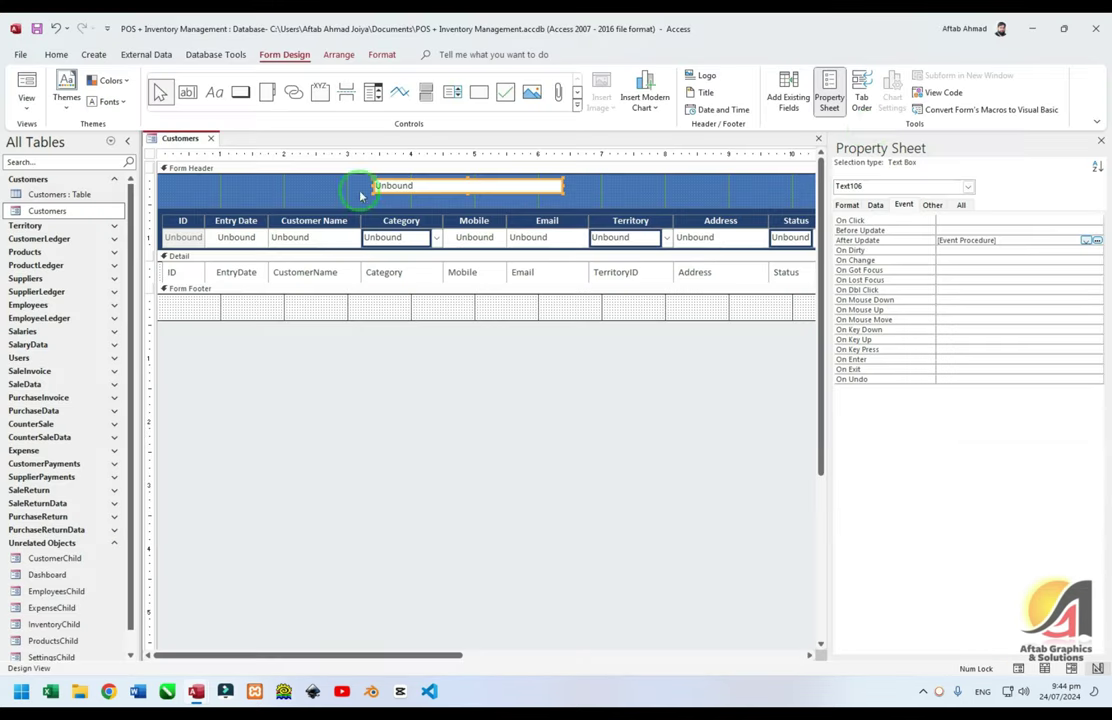
In Form View with pane and ribbon collapsed, enter a user name in the header box and Tab on
click(24, 84)
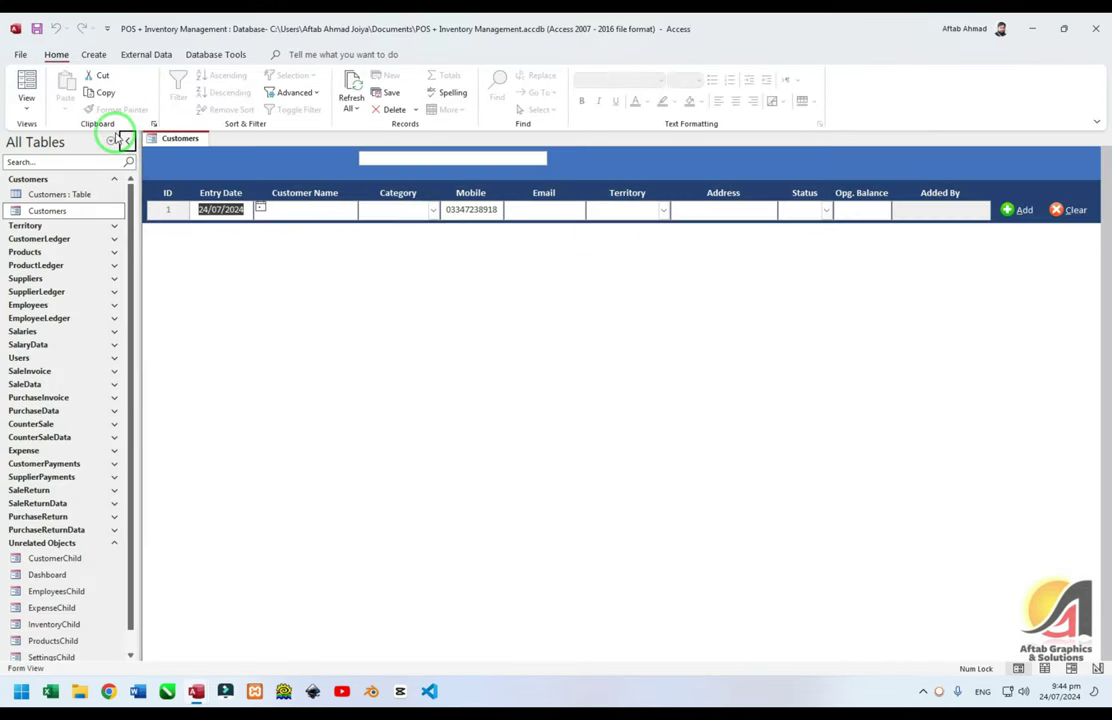
click(127, 141)
double_click(55, 55)
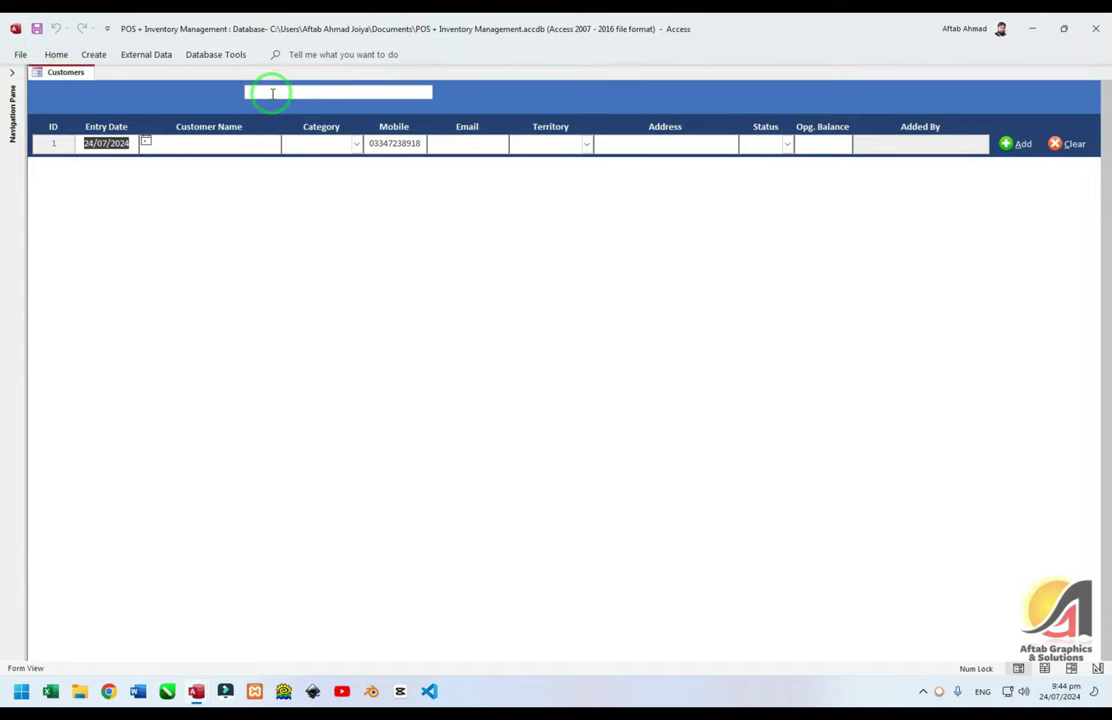
click(268, 90)
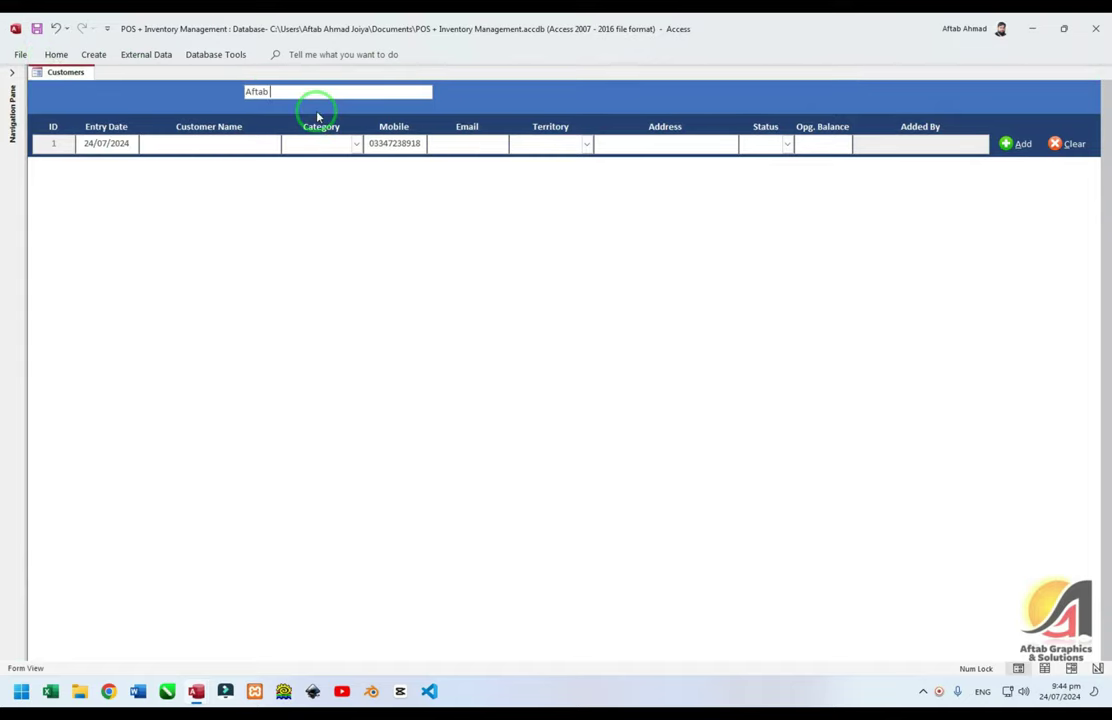
key(Return)
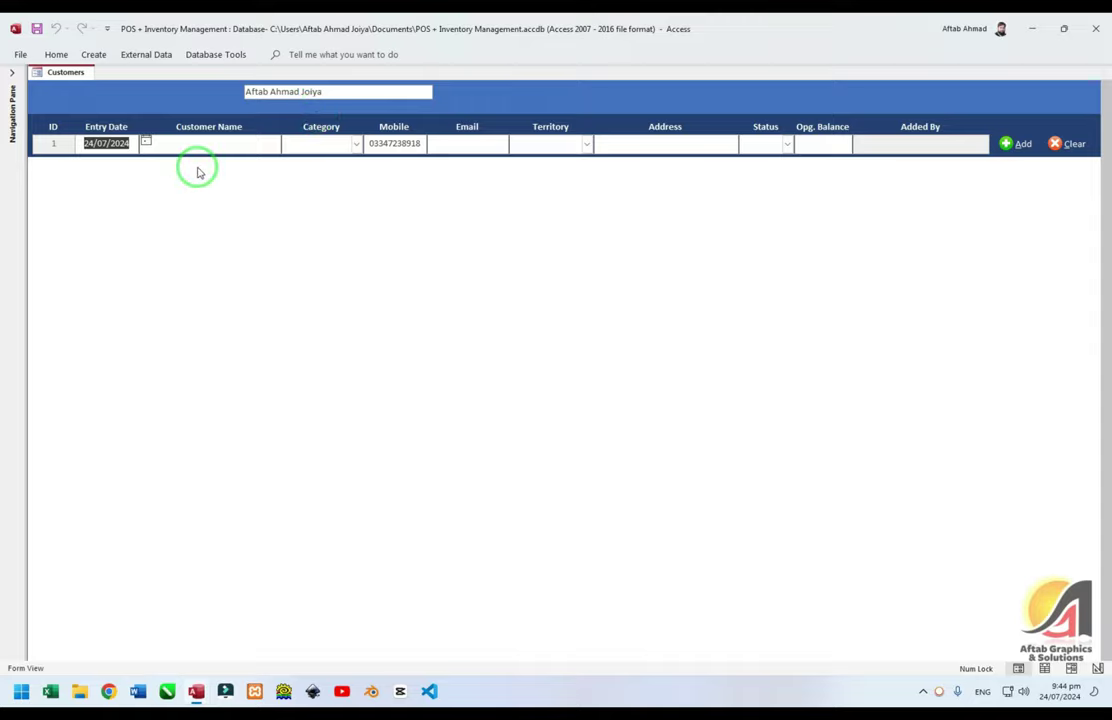
key(Tab)
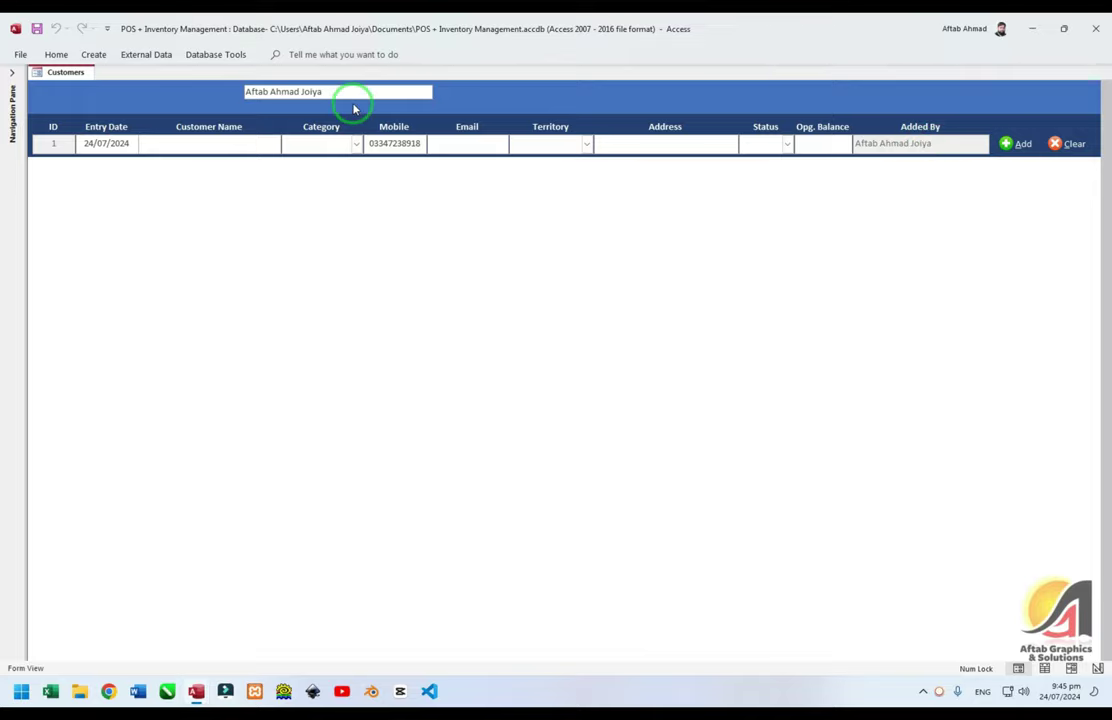
Replace the header user name with a different name and check Added By updates
click(323, 90)
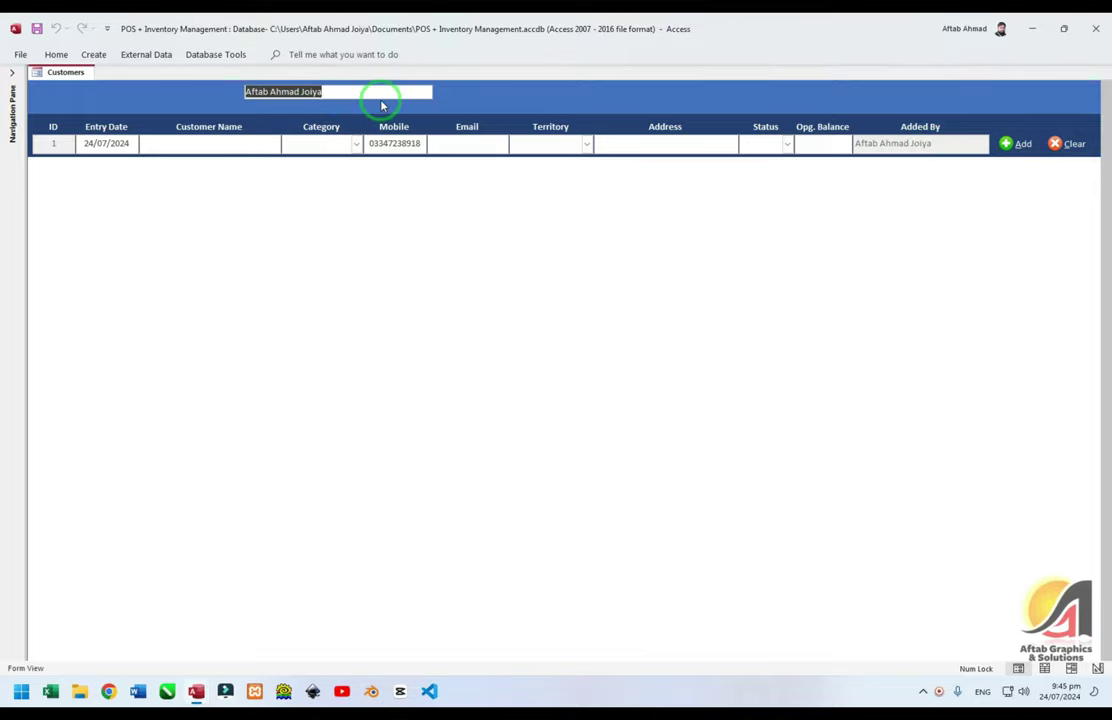
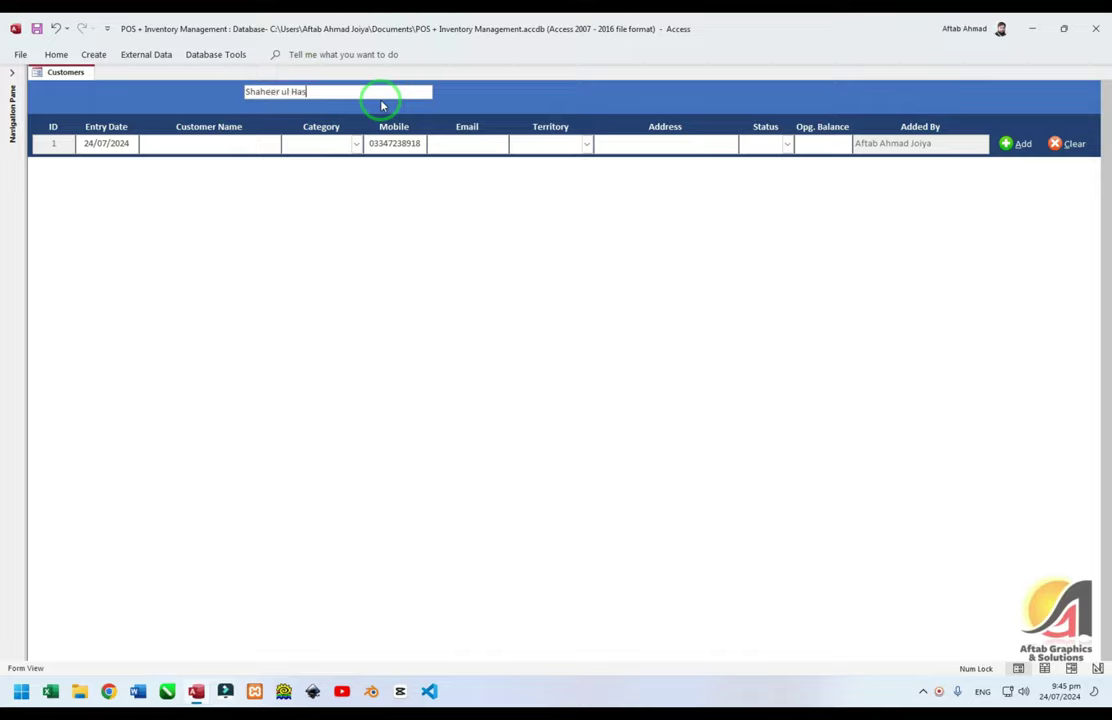
key(Return)
click(274, 144)
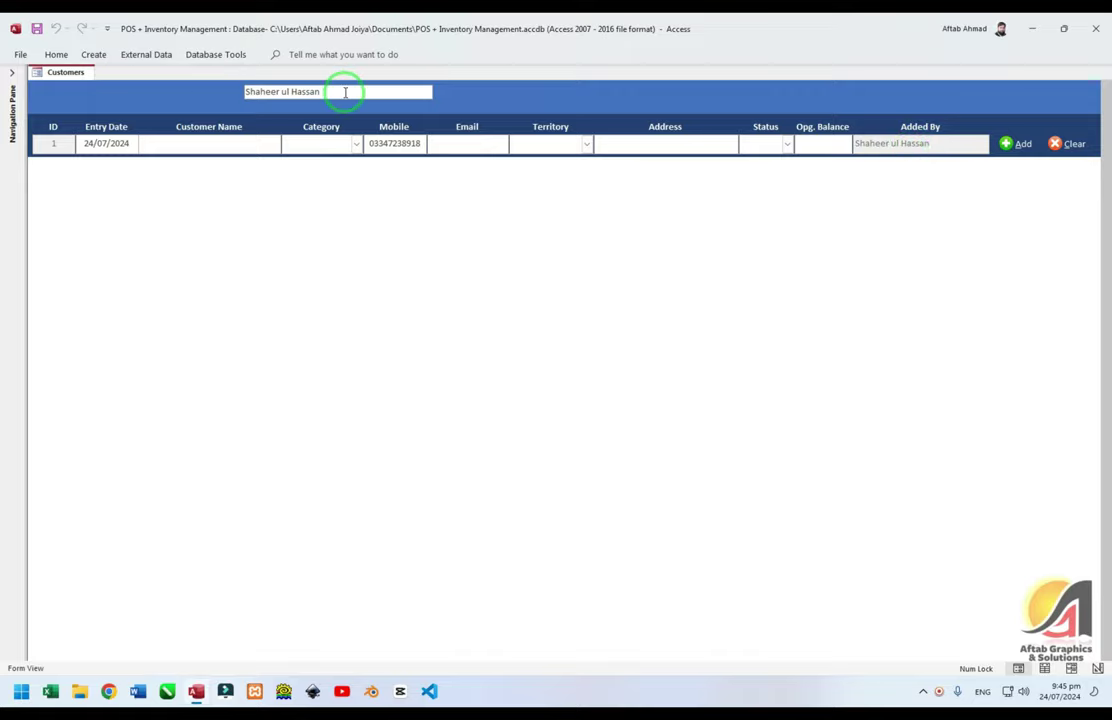
drag(345, 92, 223, 97)
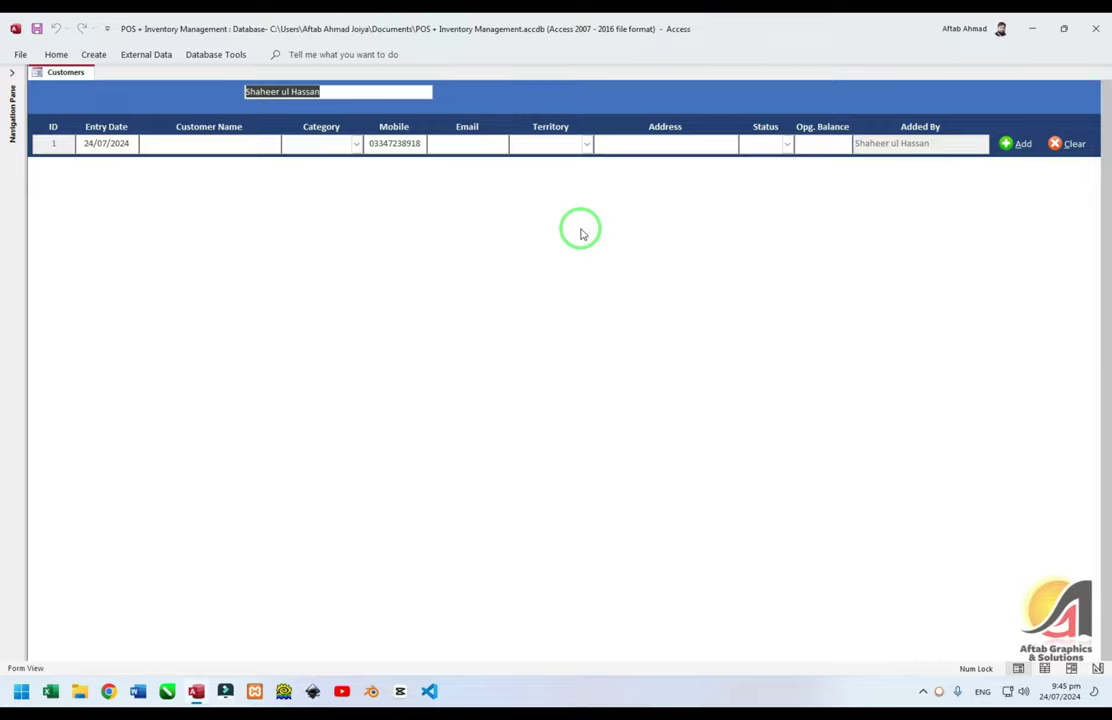
In Design View, set the cmdAdd button's On Click to [Event Procedure] through Code Builder
right_click(683, 104)
click(665, 89)
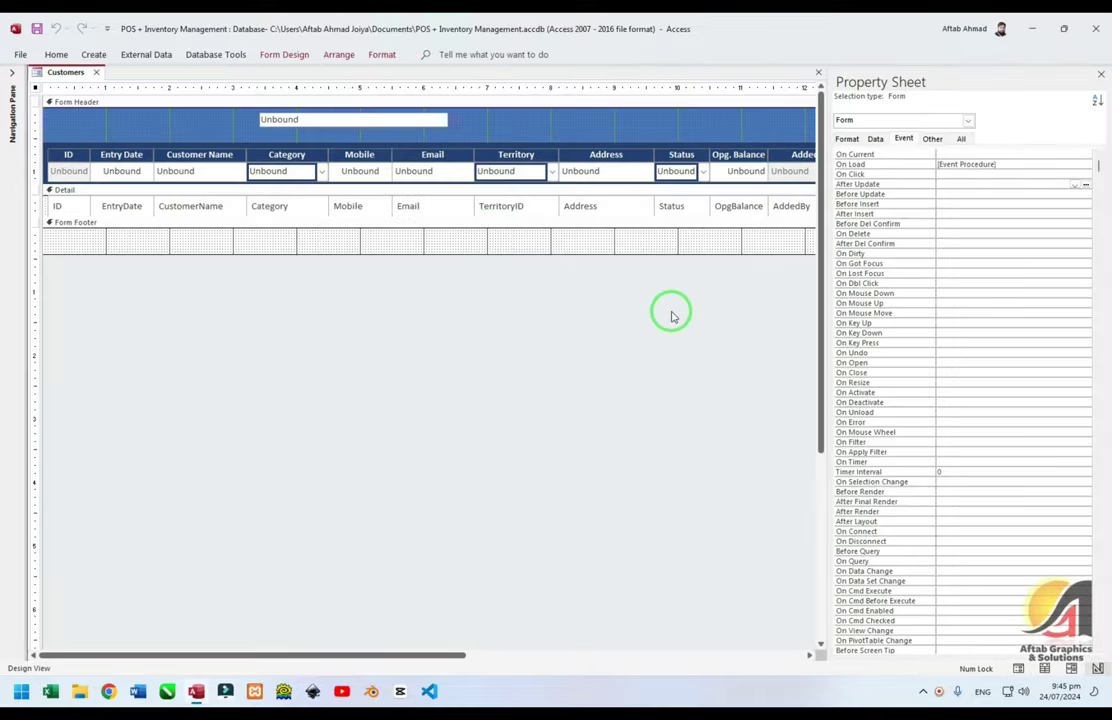
key(F4)
double_click(874, 171)
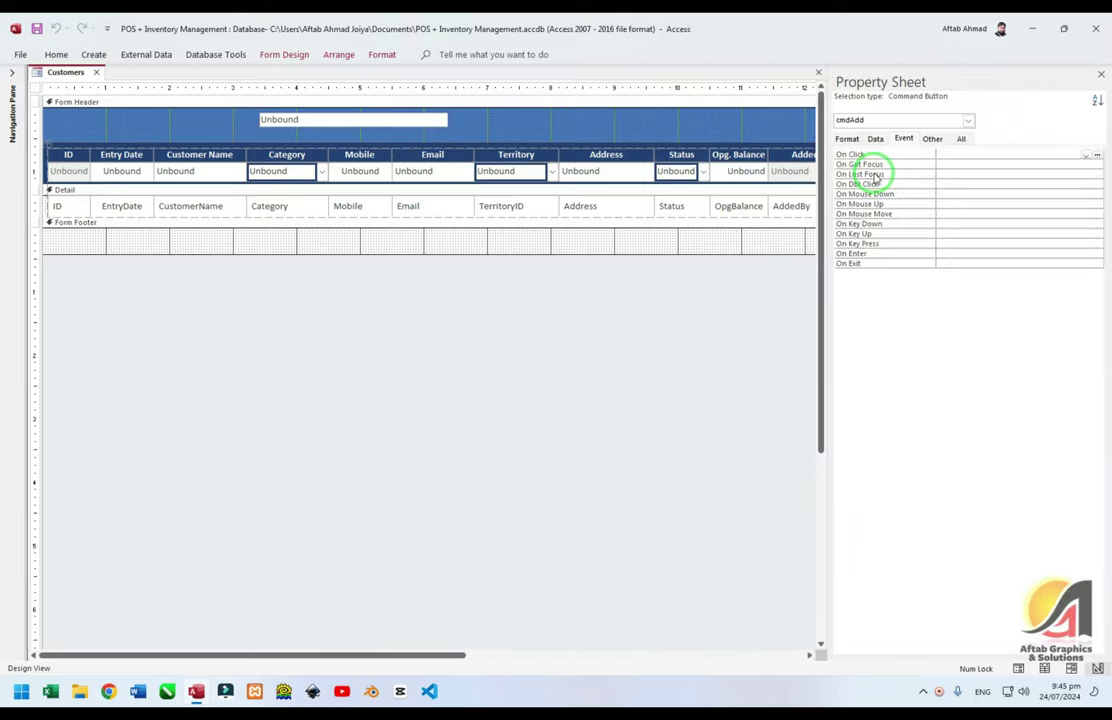
click(898, 155)
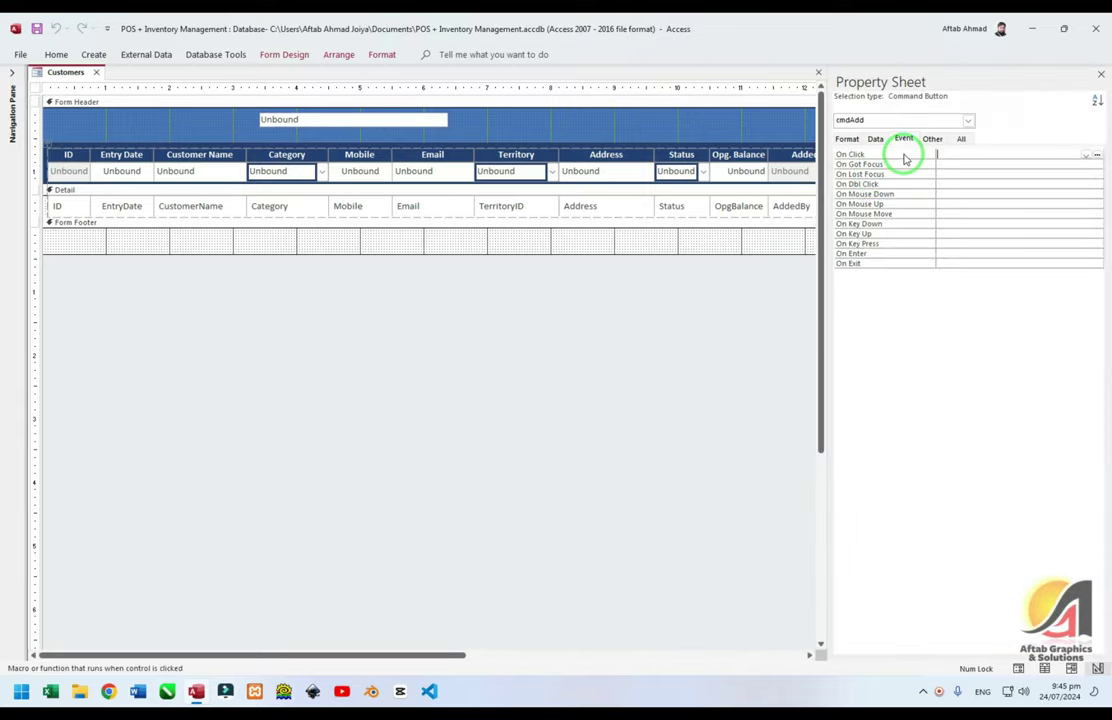
click(1097, 158)
click(510, 218)
click(538, 338)
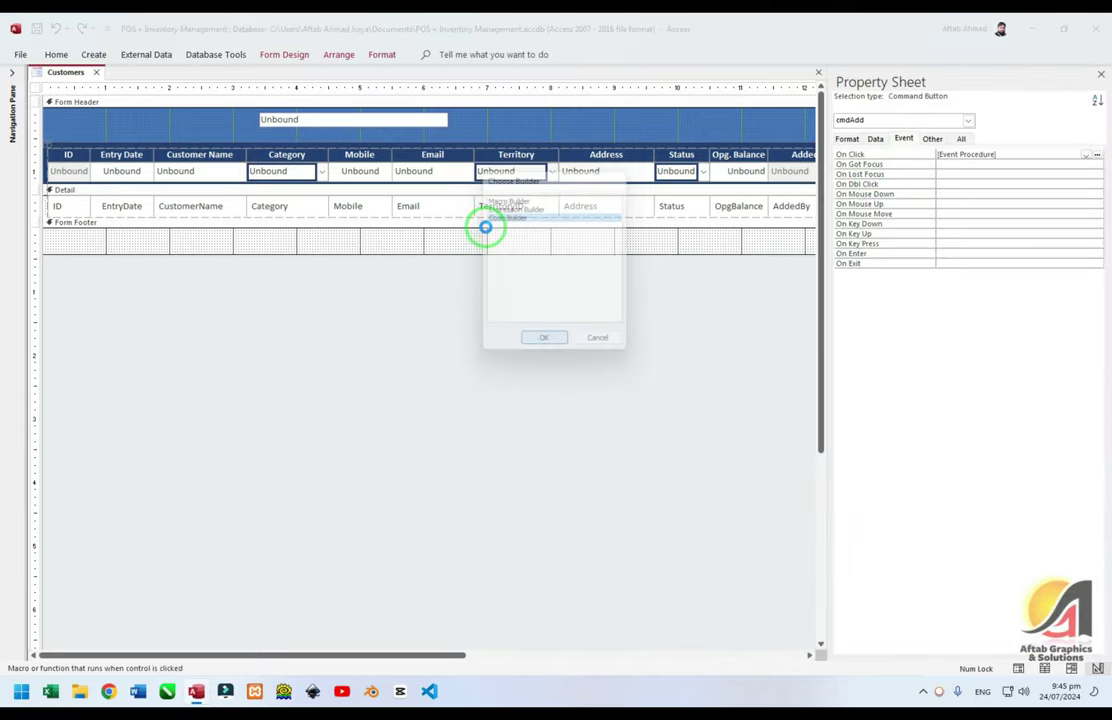
Start cmdAdd_Click with the condition If IsNull(Me.txtDate) Or IsNull(Me.t…
key(alt+F11)
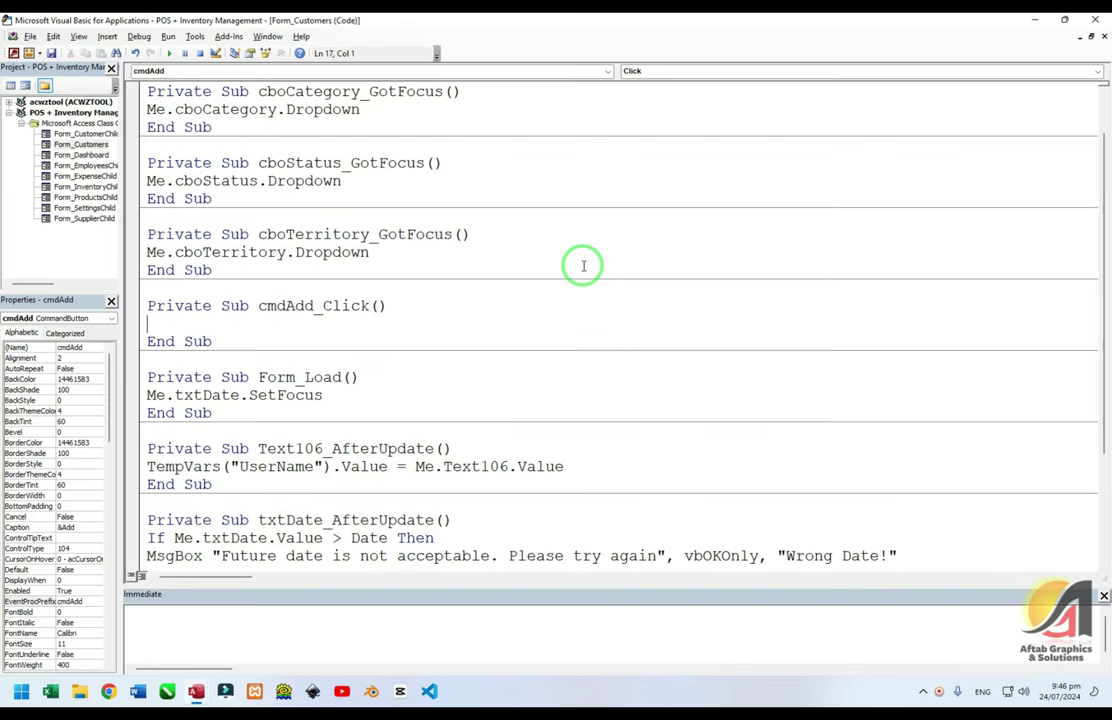
text(If M)
text(sNull(Me.)
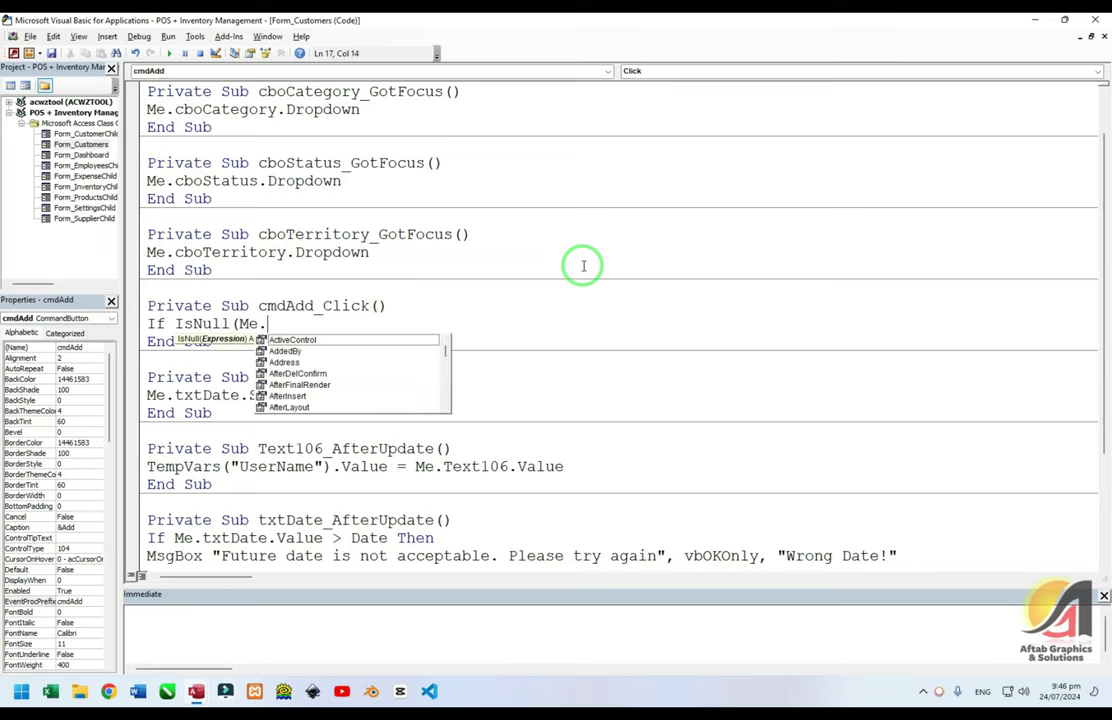
text(txtd)
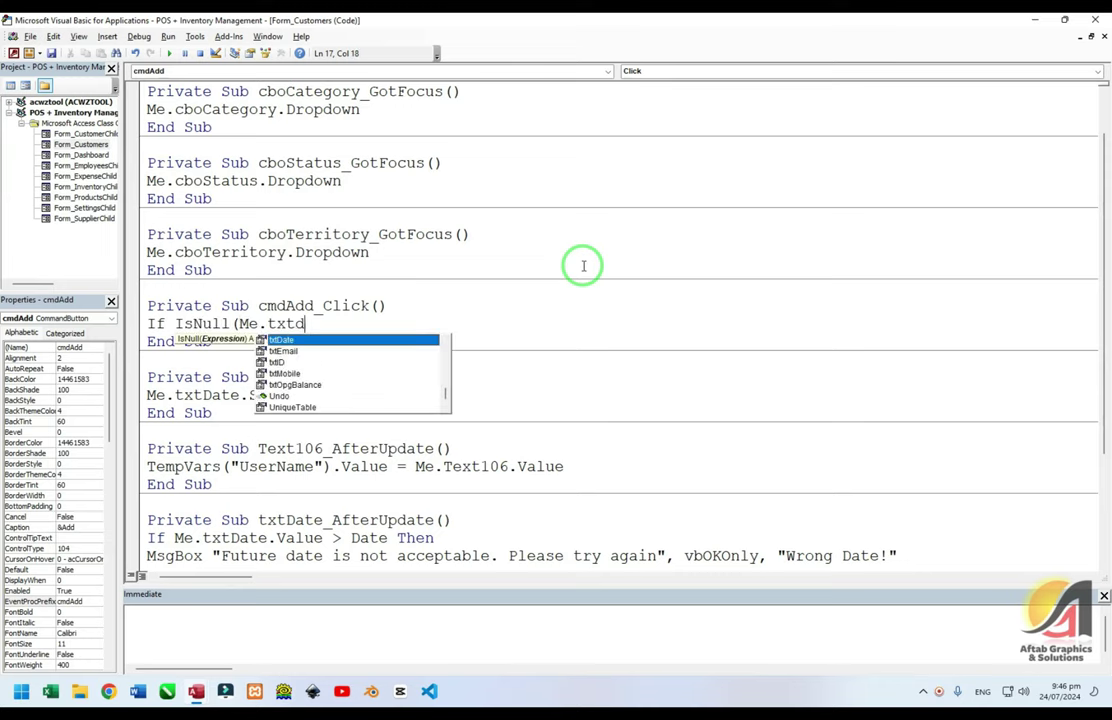
text(ate))
key(alt+F11)
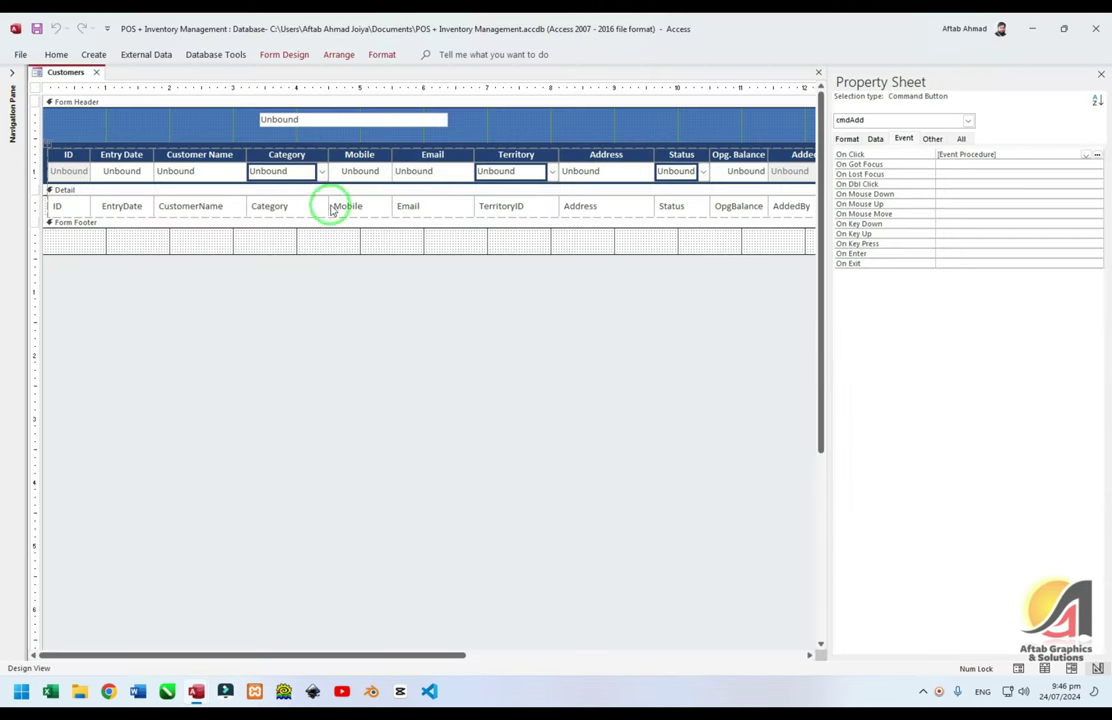
key(alt+F11)
text(Or )
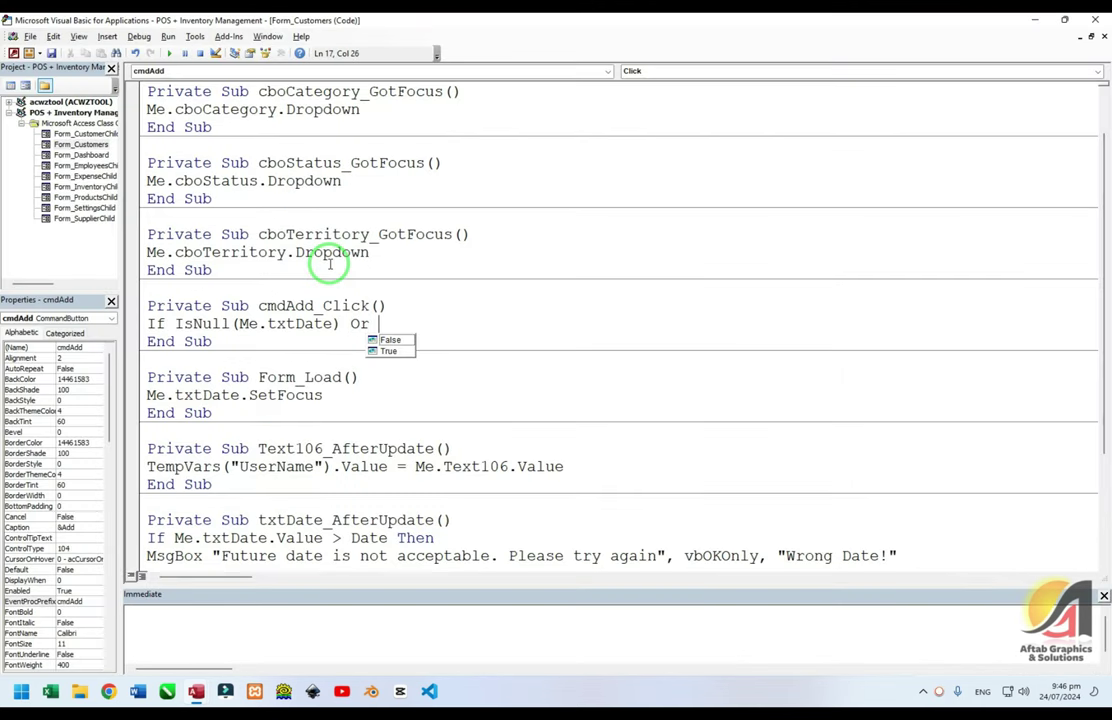
text(IsNull(Me.txtd)
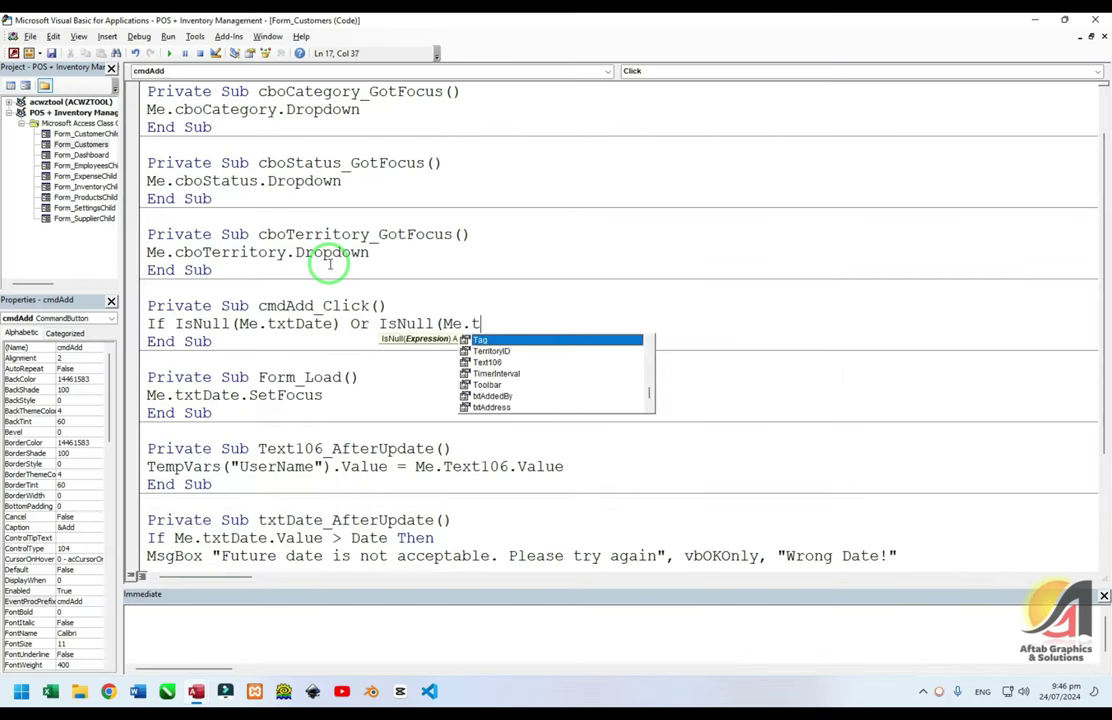